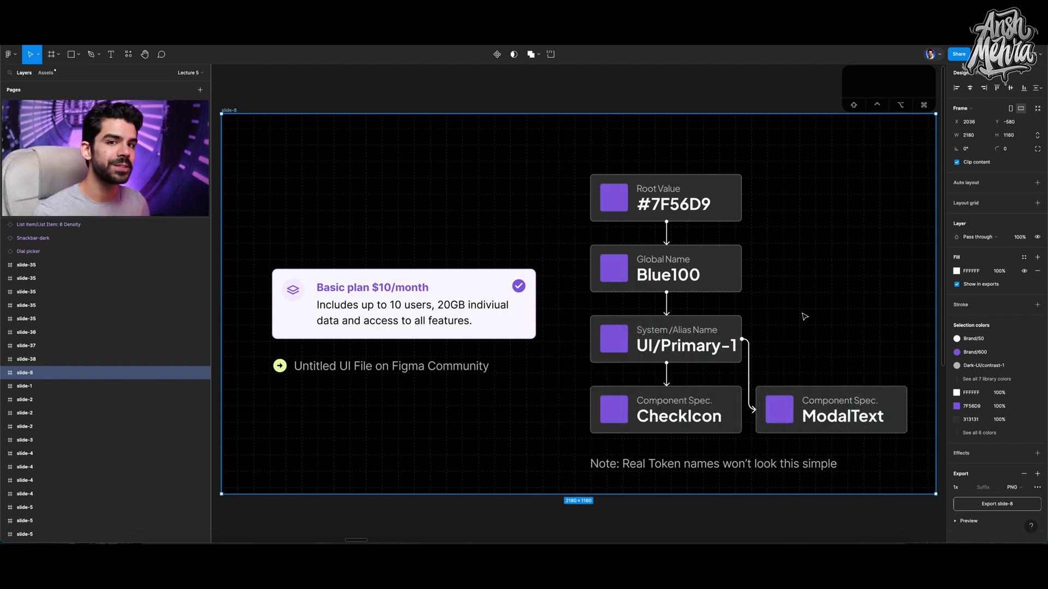
Step: Create a color style named Blue100 from the purple fill of the Root Value card's swatch
{"action": "left_click", "coordinate": [765, 268]}
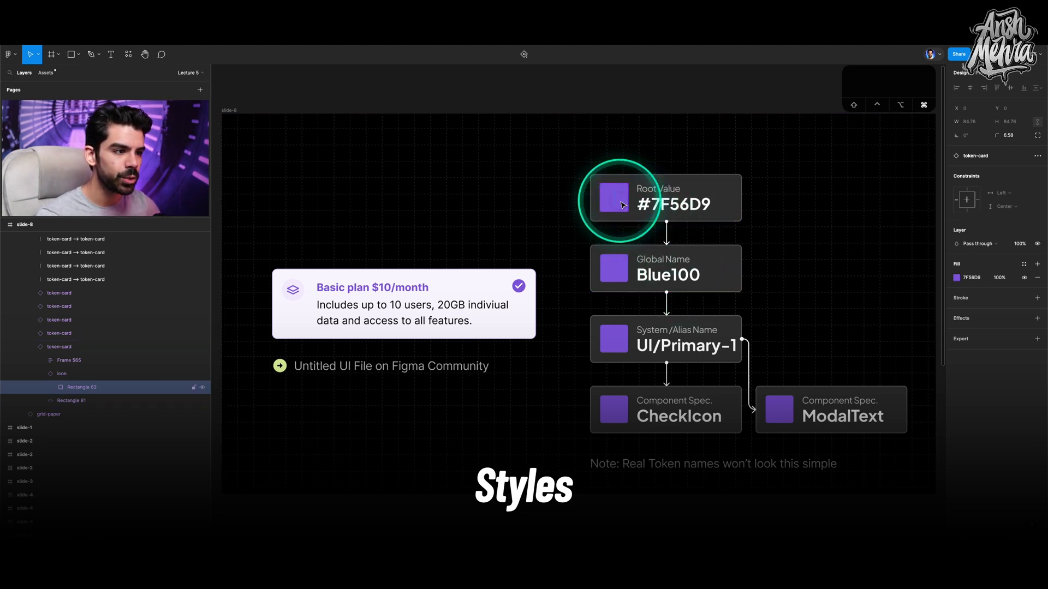
{"action": "left_click", "coordinate": [1024, 264]}
{"action": "left_click", "coordinate": [924, 267]}
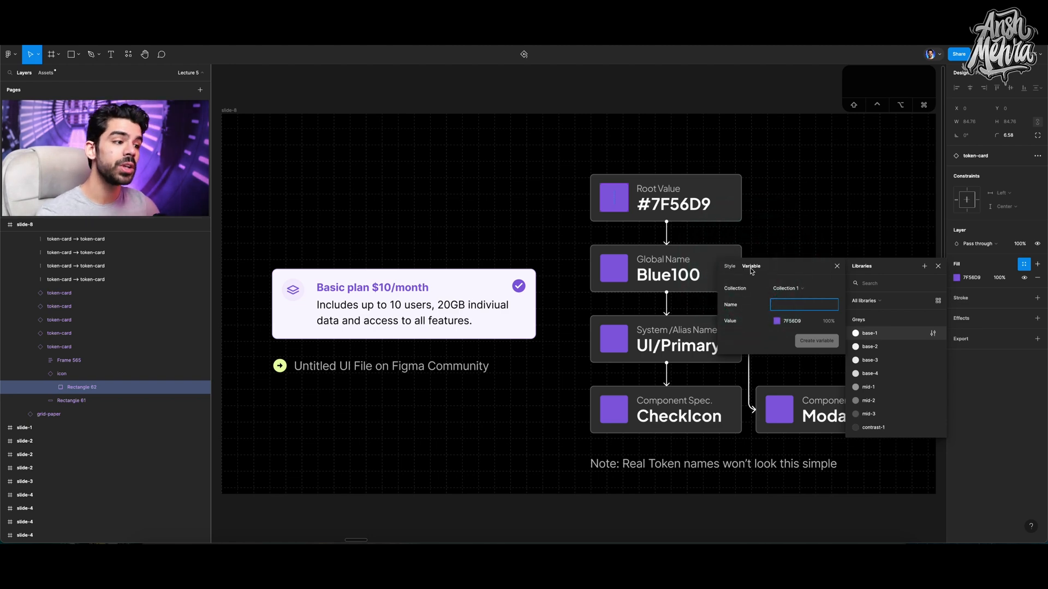
{"action": "left_click", "coordinate": [730, 267]}
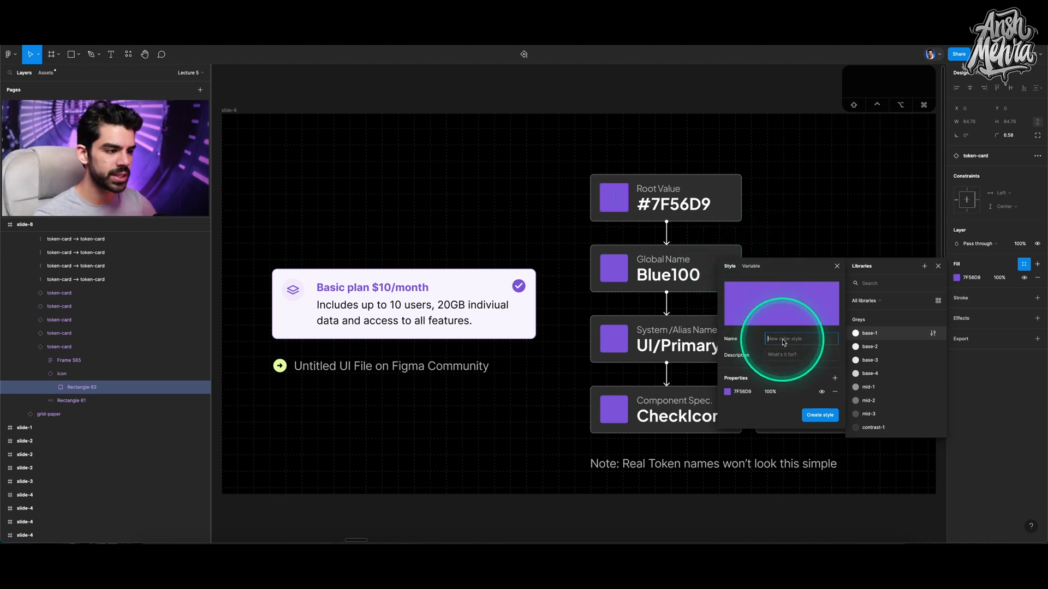
{"action": "type", "text": "Blu"}
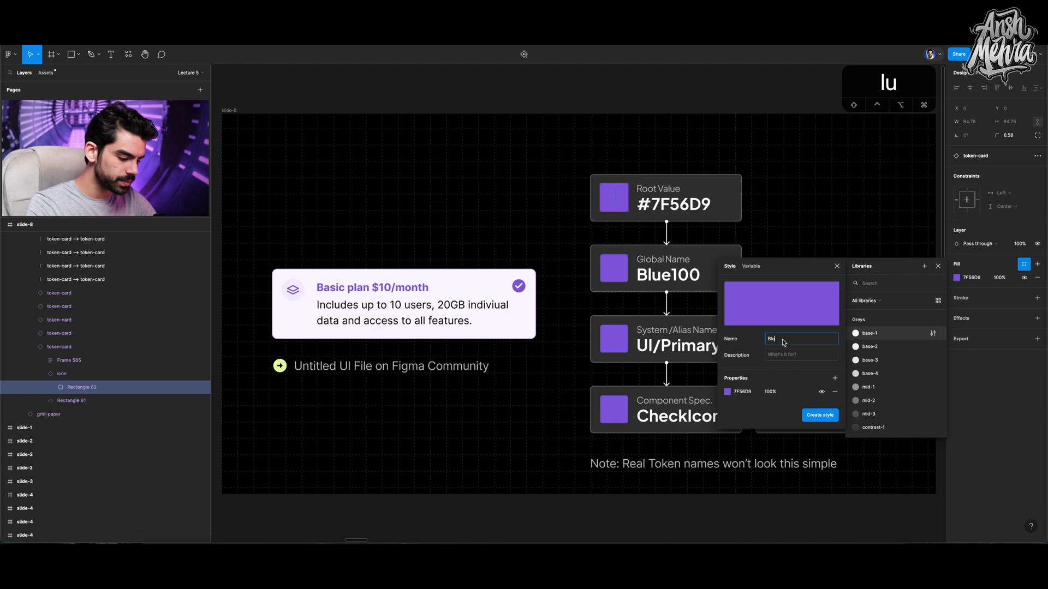
{"action": "type", "text": "e100"}
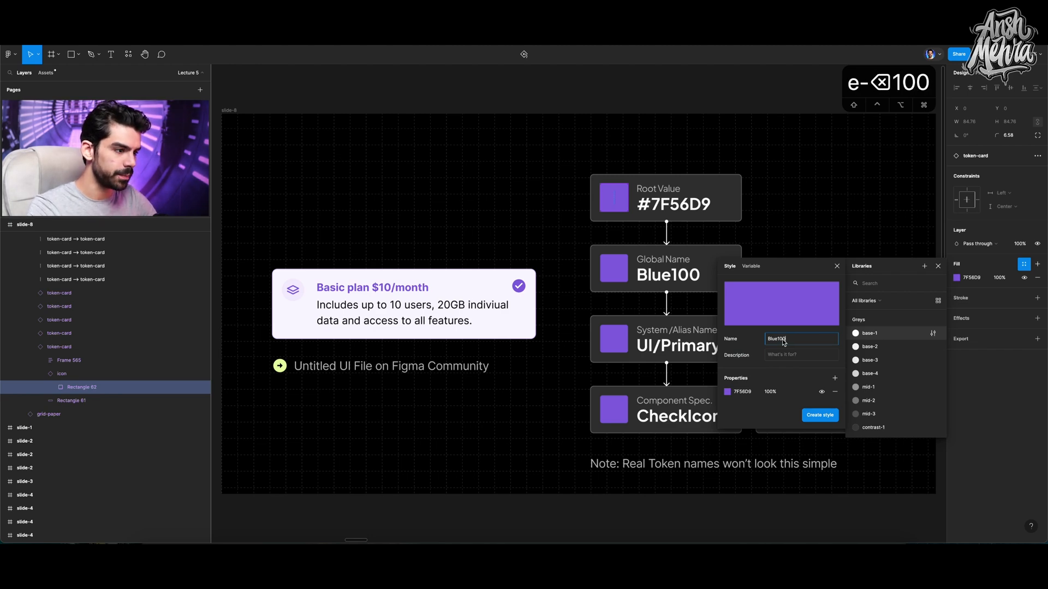
{"action": "left_click", "coordinate": [781, 358]}
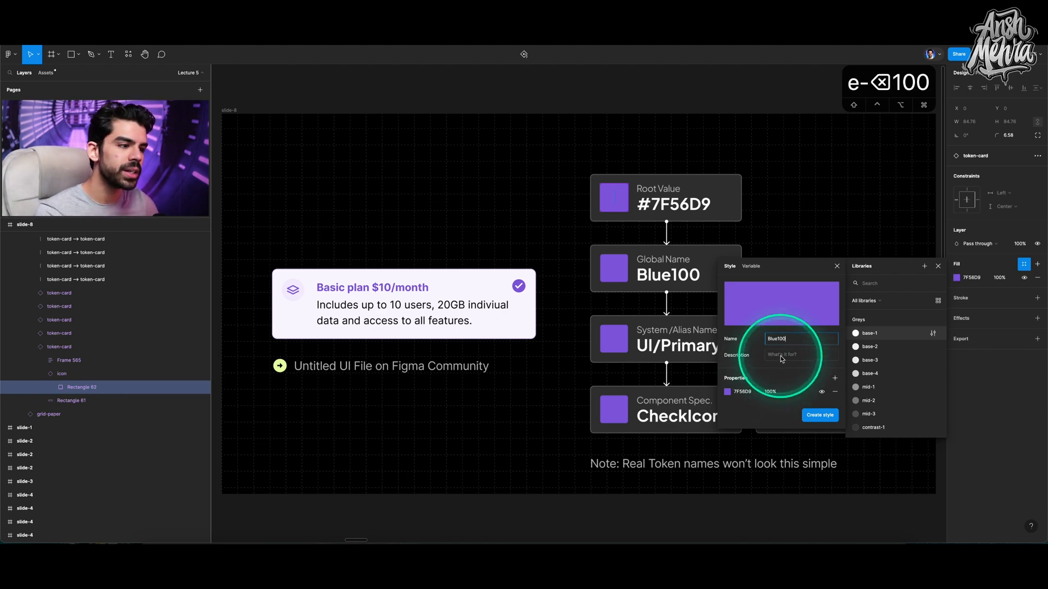
{"action": "left_click", "coordinate": [819, 416]}
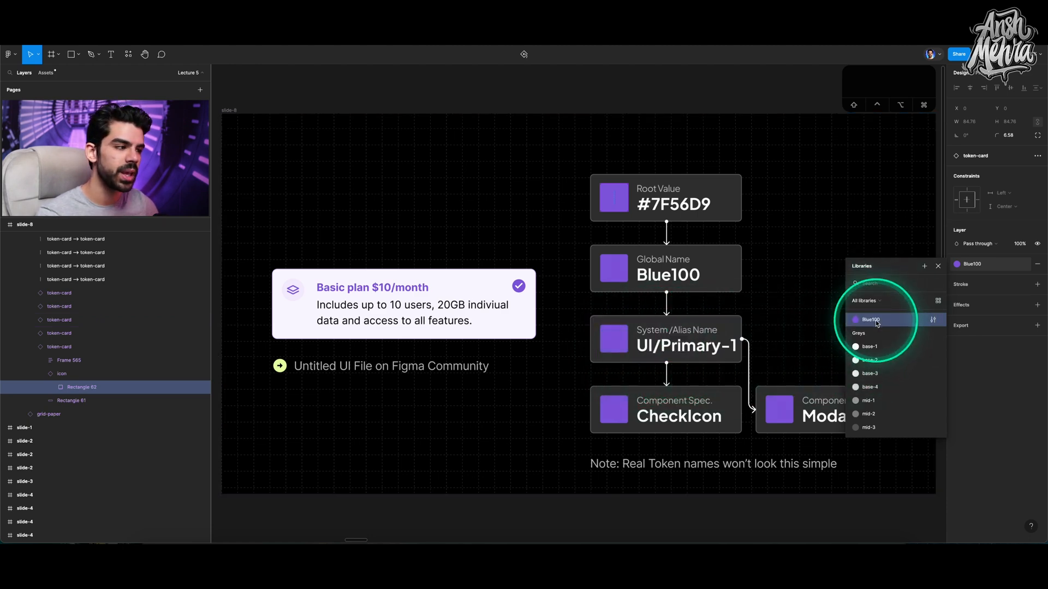
Step: Create a second color style named UI/Primay1 from the Root Value card's purple swatch
{"action": "left_click", "coordinate": [609, 199]}
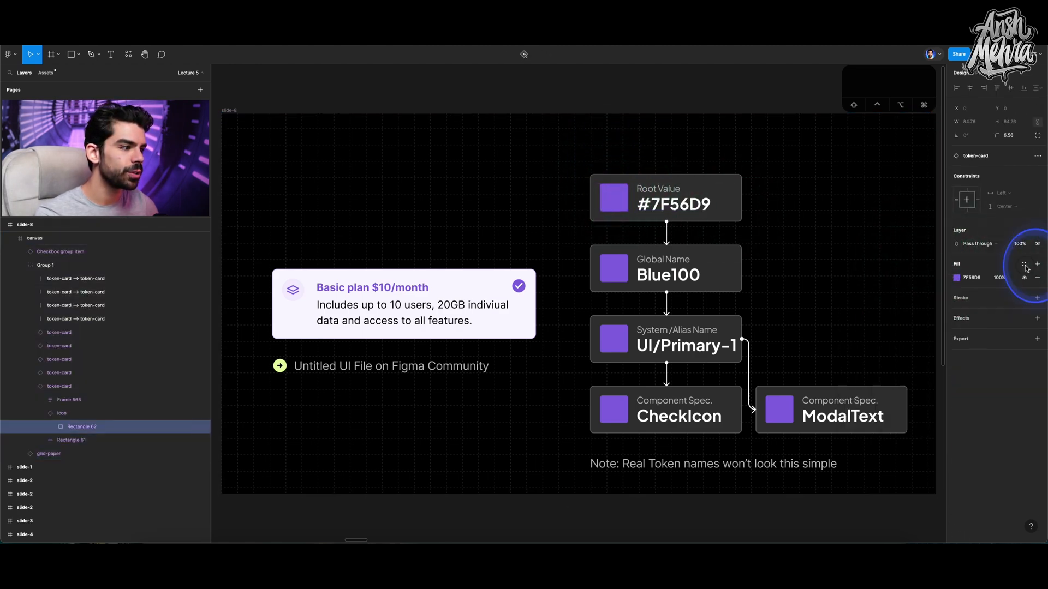
{"action": "left_click", "coordinate": [1024, 264]}
{"action": "left_click", "coordinate": [1024, 264]}
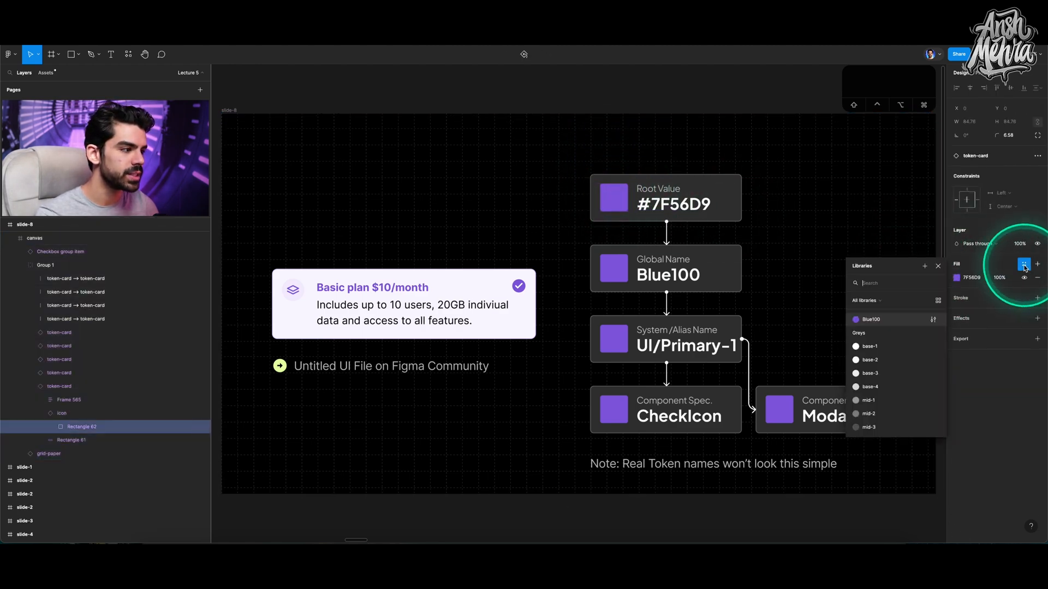
{"action": "left_click", "coordinate": [924, 266]}
{"action": "left_click", "coordinate": [729, 267]}
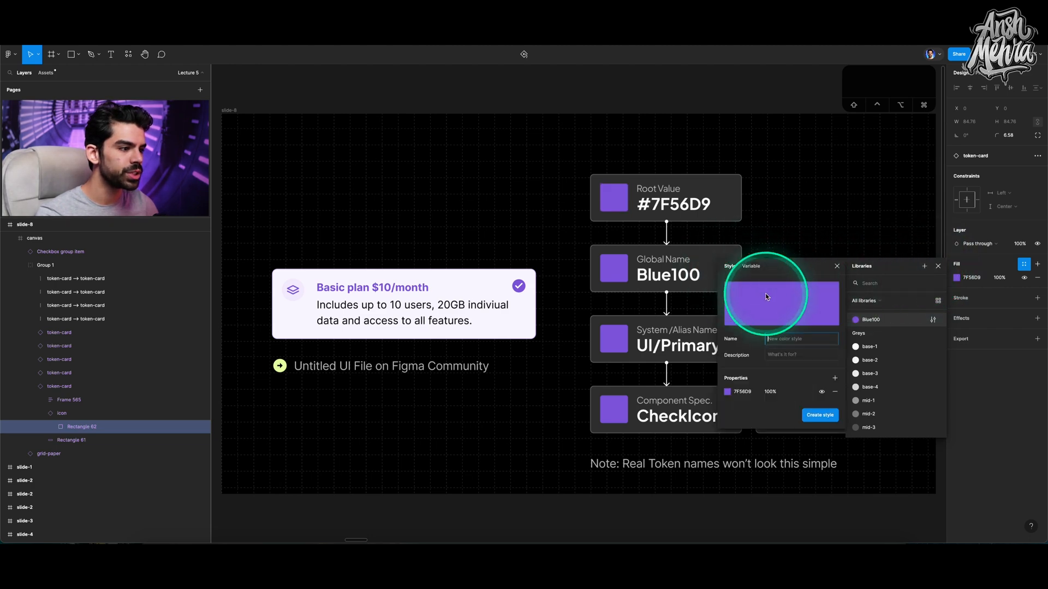
{"action": "type", "text": "UI/orima"}
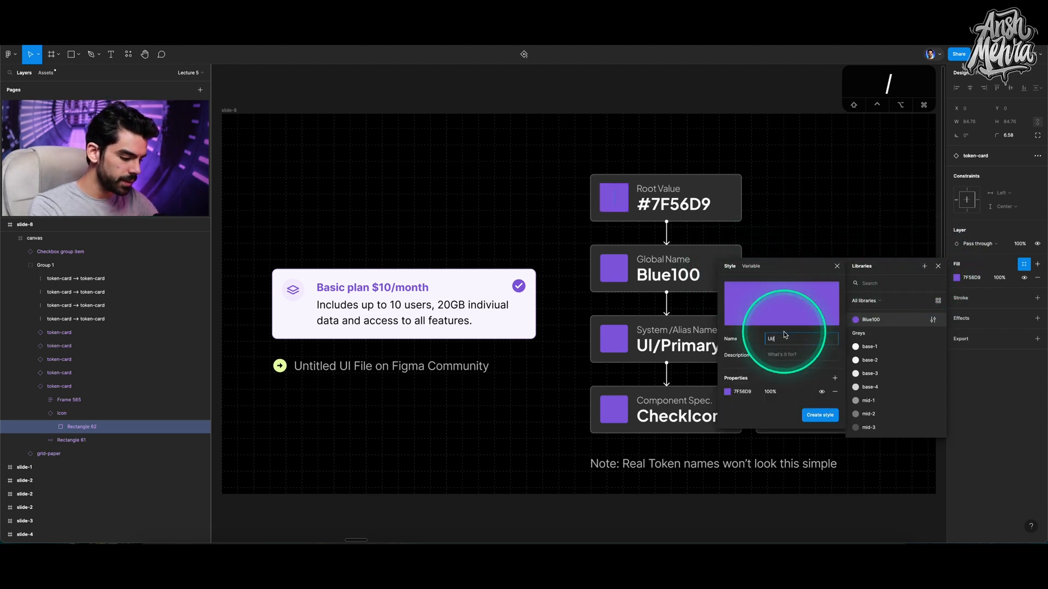
{"action": "key", "text": "BackSpace"}
{"action": "key", "text": "BackSpace"}
{"action": "key", "text": "BackSpace"}
{"action": "key", "text": "BackSpace"}
{"action": "key", "text": "BackSpace"}
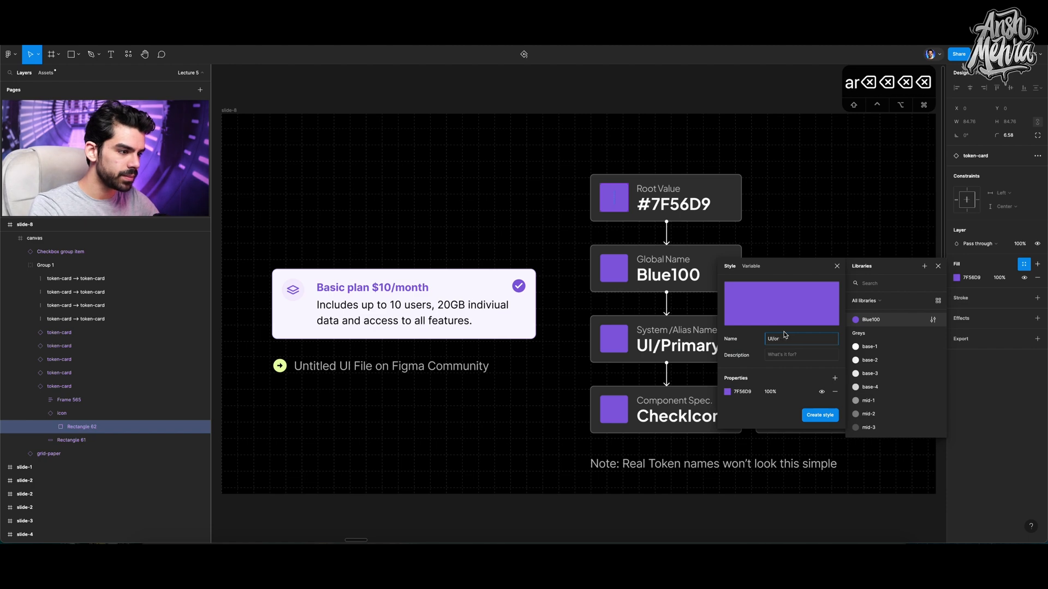
{"action": "type", "text": "Primay"}
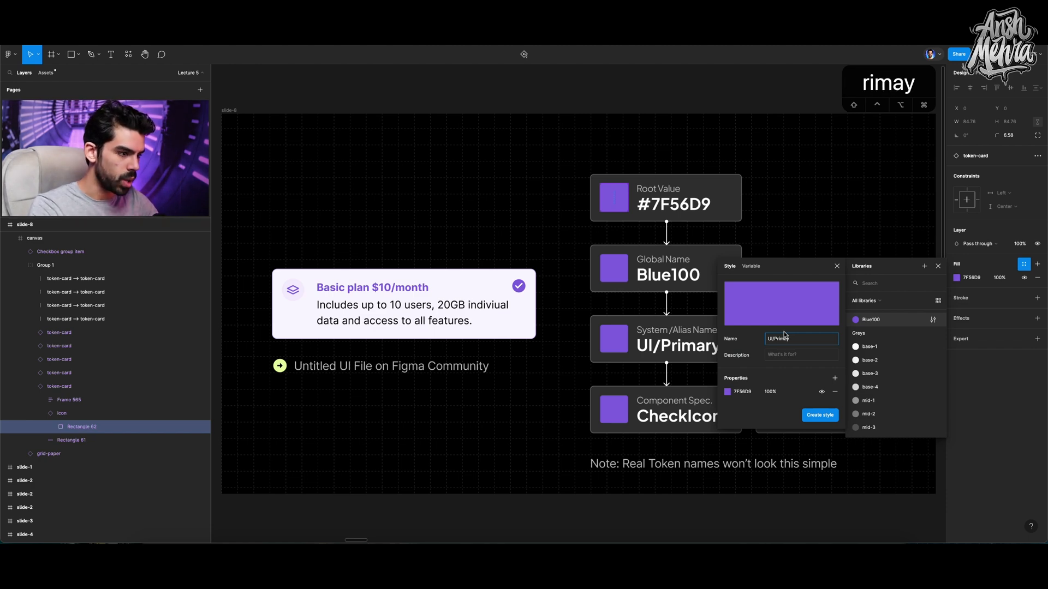
{"action": "type", "text": "1"}
{"action": "left_click", "coordinate": [819, 414]}
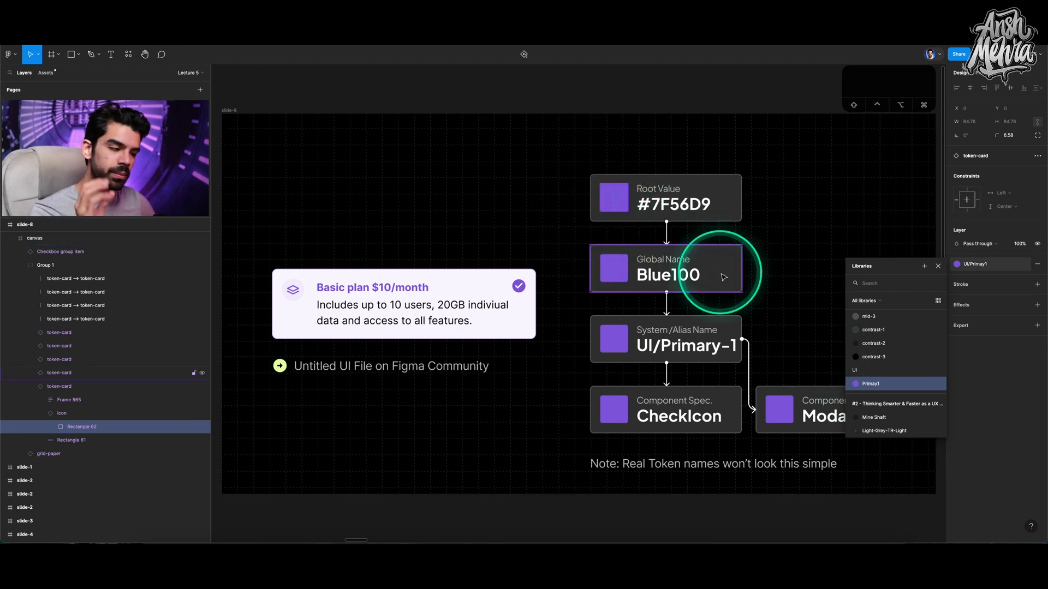
Step: Search the color libraries for "blue", closing the library list without applying a style
{"action": "left_click", "coordinate": [874, 288]}
{"action": "type", "text": "blue"}
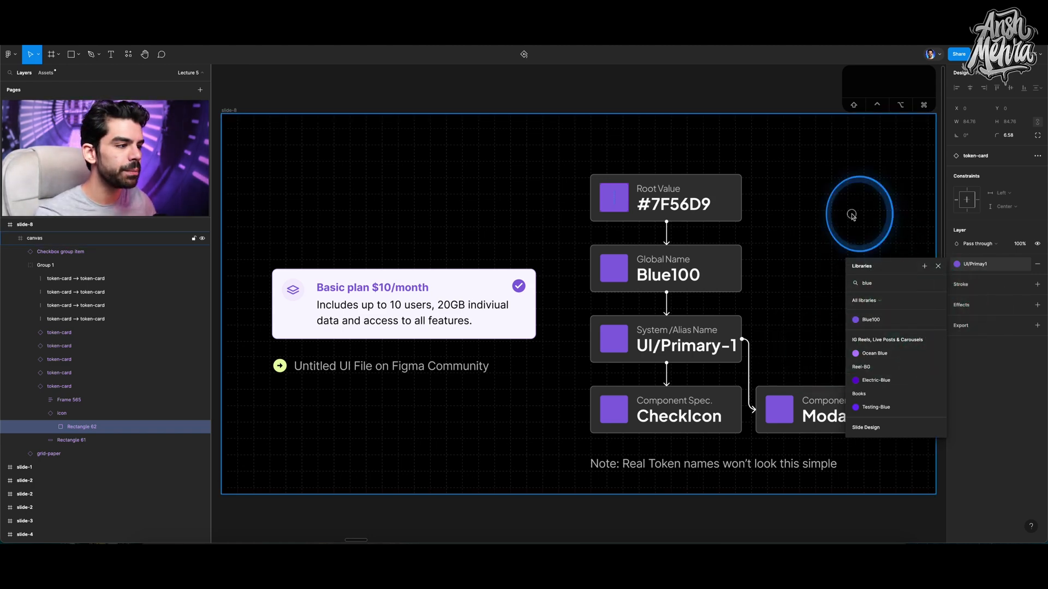
{"action": "left_click", "coordinate": [853, 215]}
Step: Delete the UI style folder and the Blue100 style from the local color styles
{"action": "left_click", "coordinate": [965, 240]}
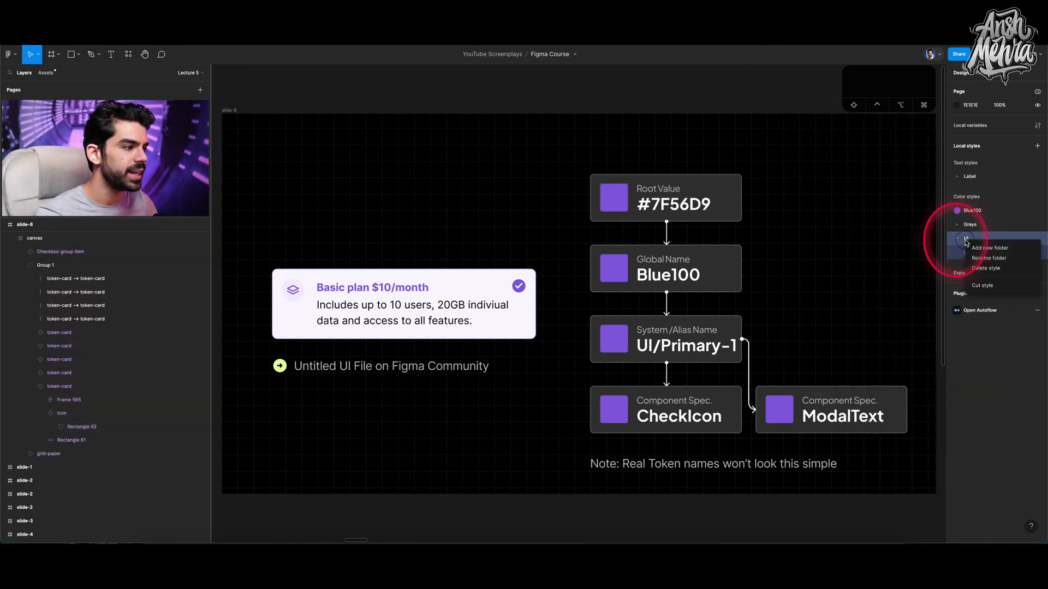
{"action": "right_click", "coordinate": [966, 240]}
{"action": "left_click", "coordinate": [980, 258]}
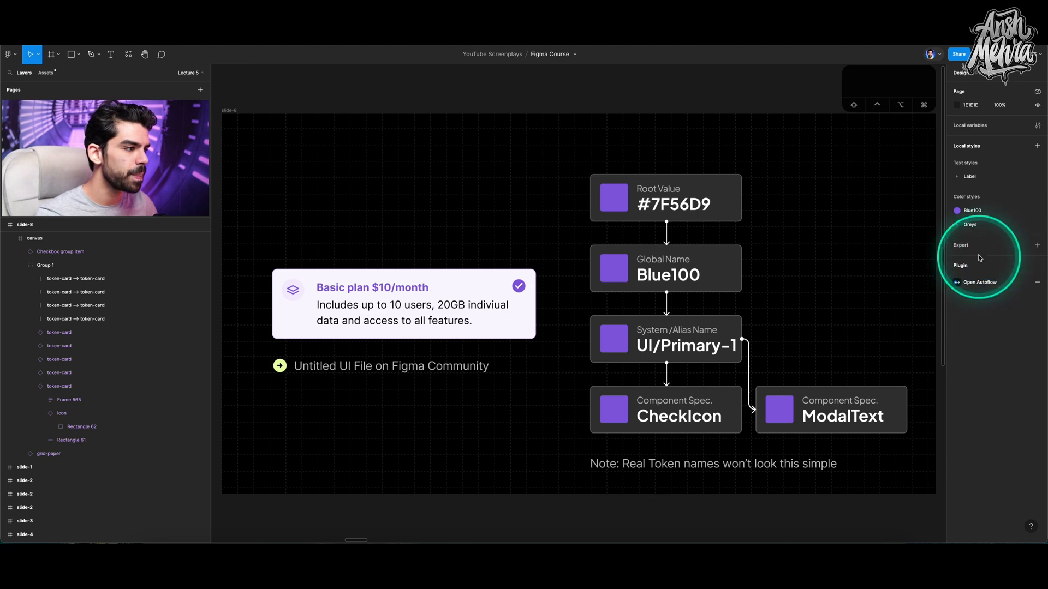
{"action": "right_click", "coordinate": [972, 210]}
{"action": "left_click", "coordinate": [982, 229]}
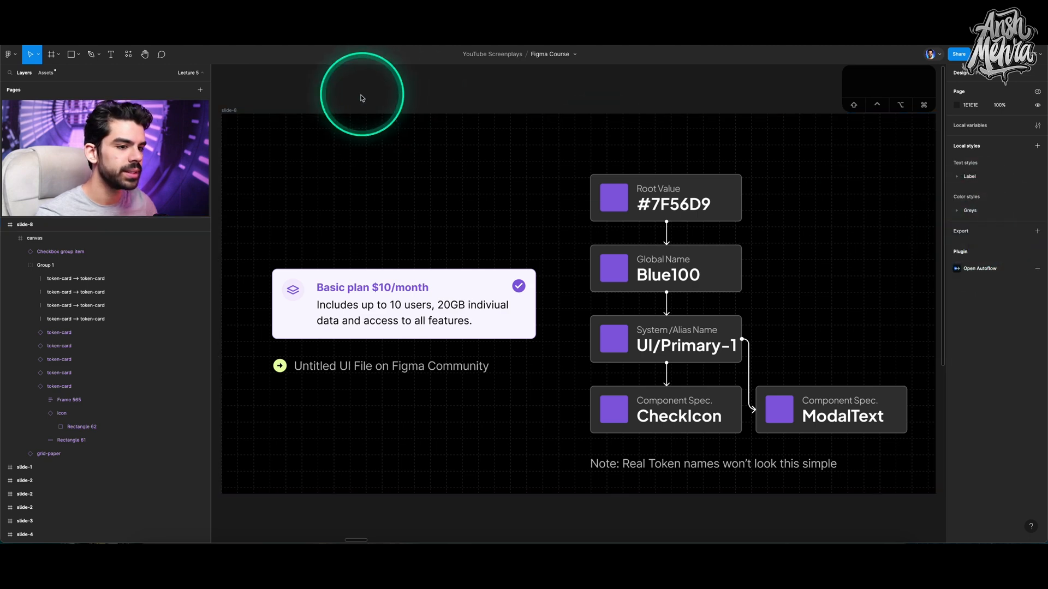
Step: Advance to the Colour Variable slide and open the local variables window, moving it over the slide and enlarging it
{"action": "key", "text": "n"}
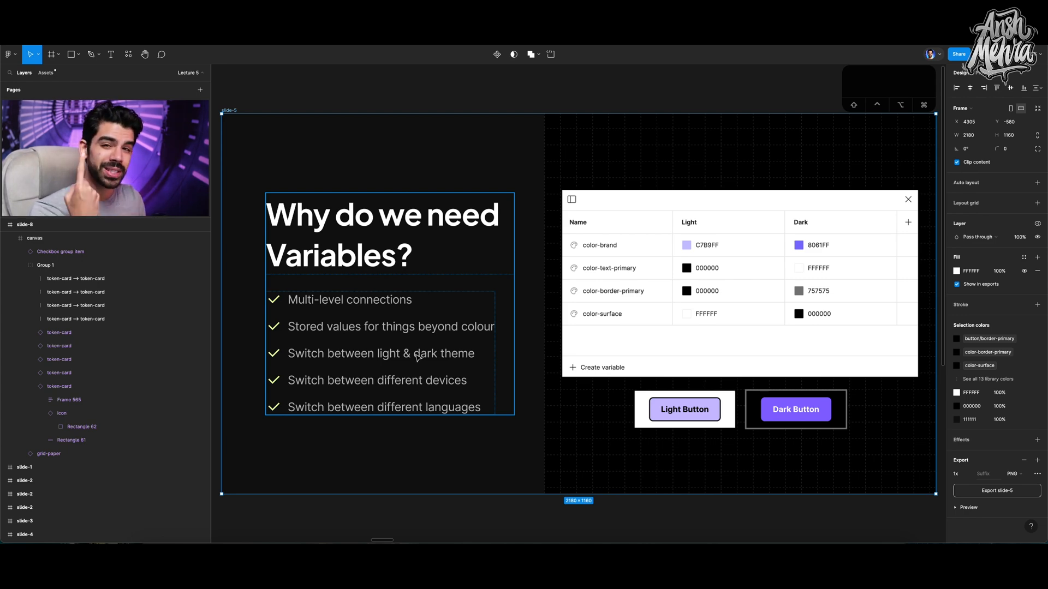
{"action": "key", "text": "n"}
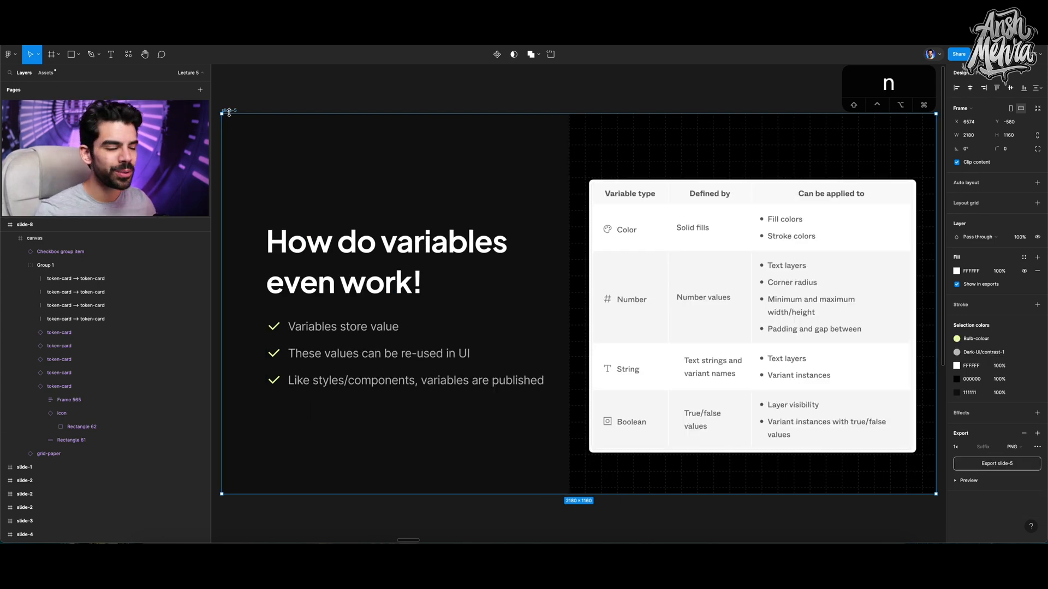
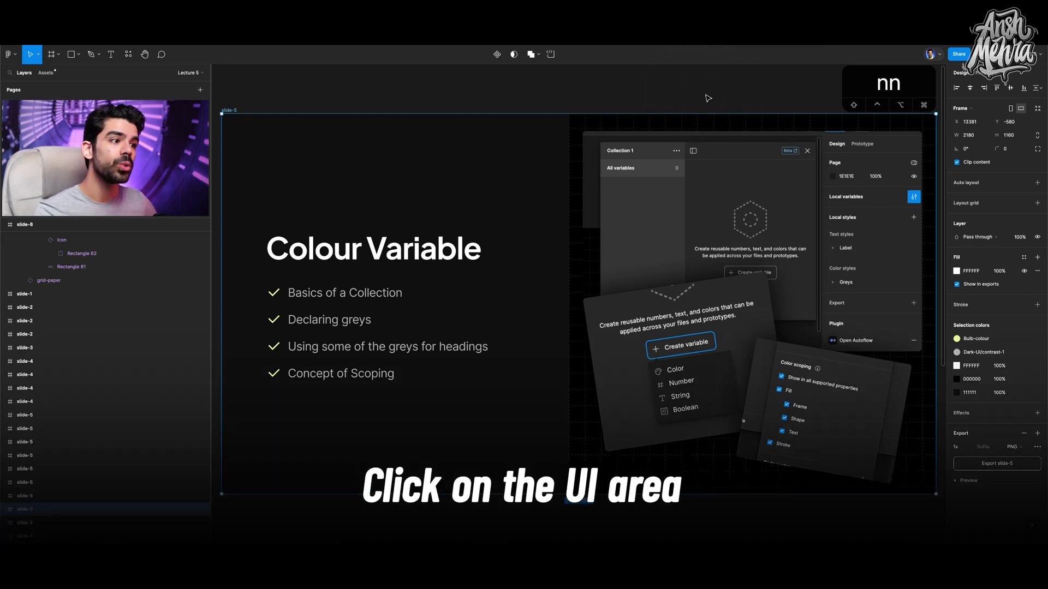
{"action": "left_click", "coordinate": [708, 98]}
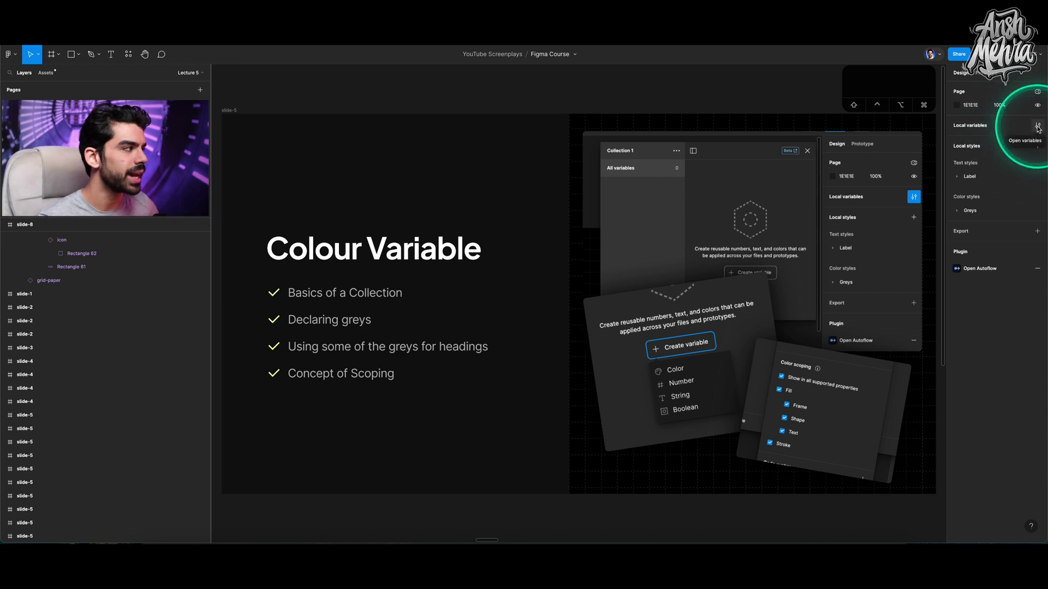
{"action": "left_click", "coordinate": [1038, 127]}
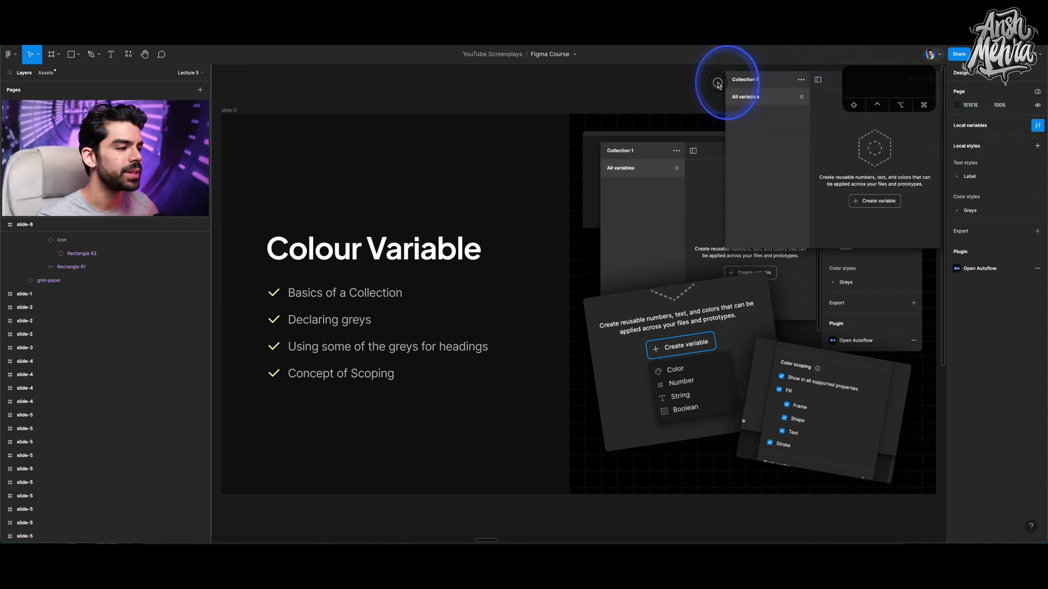
{"action": "left_click_drag", "start_coordinate": [813, 82], "coordinate": [466, 81]}
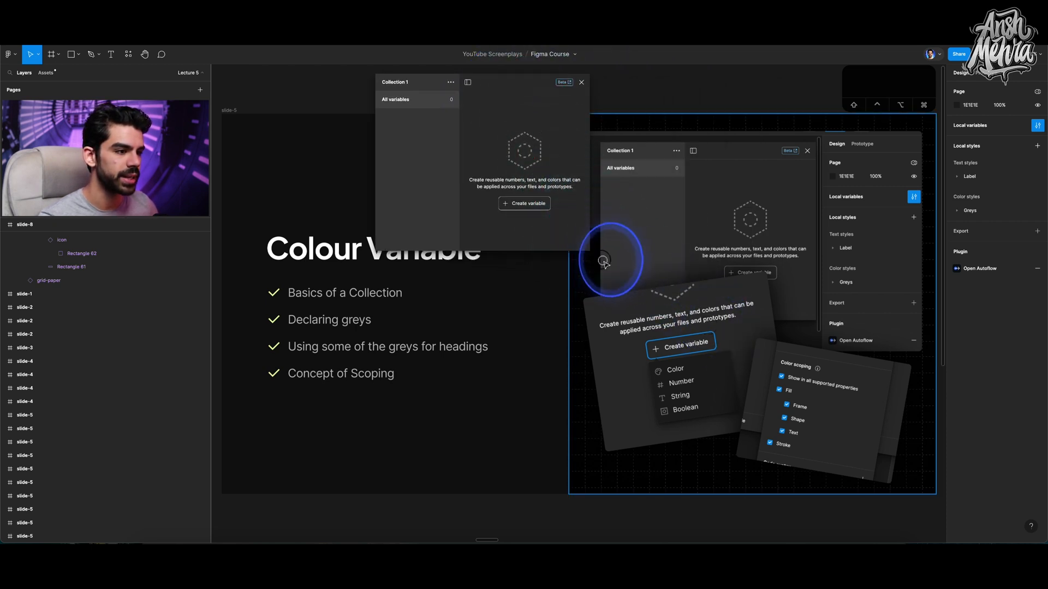
{"action": "left_click_drag", "start_coordinate": [591, 249], "coordinate": [722, 298]}
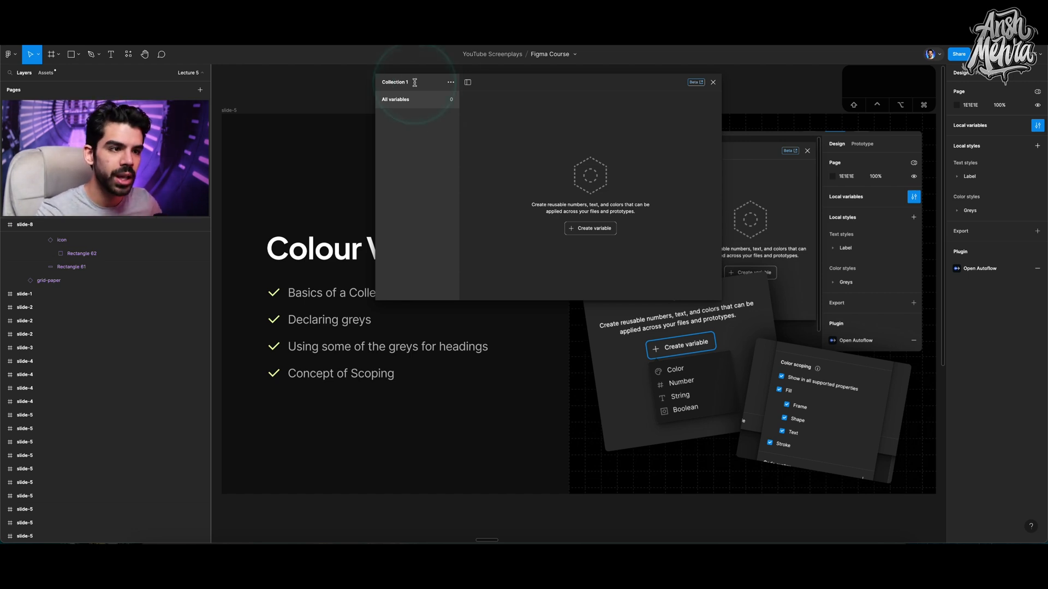
Step: Rename the variable collection to Primitives
{"action": "left_click", "coordinate": [451, 82]}
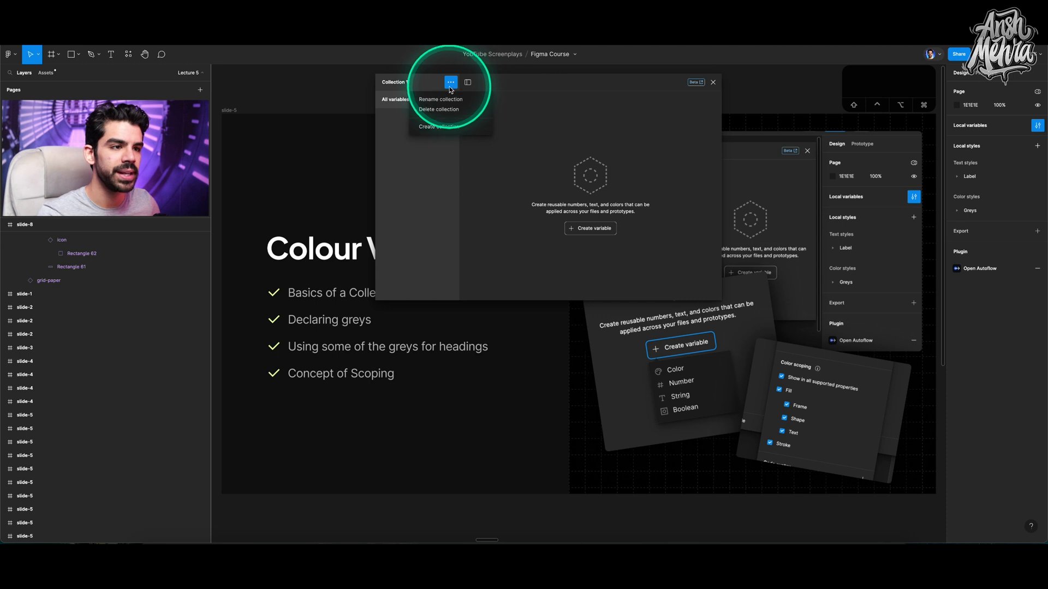
{"action": "left_click", "coordinate": [444, 103]}
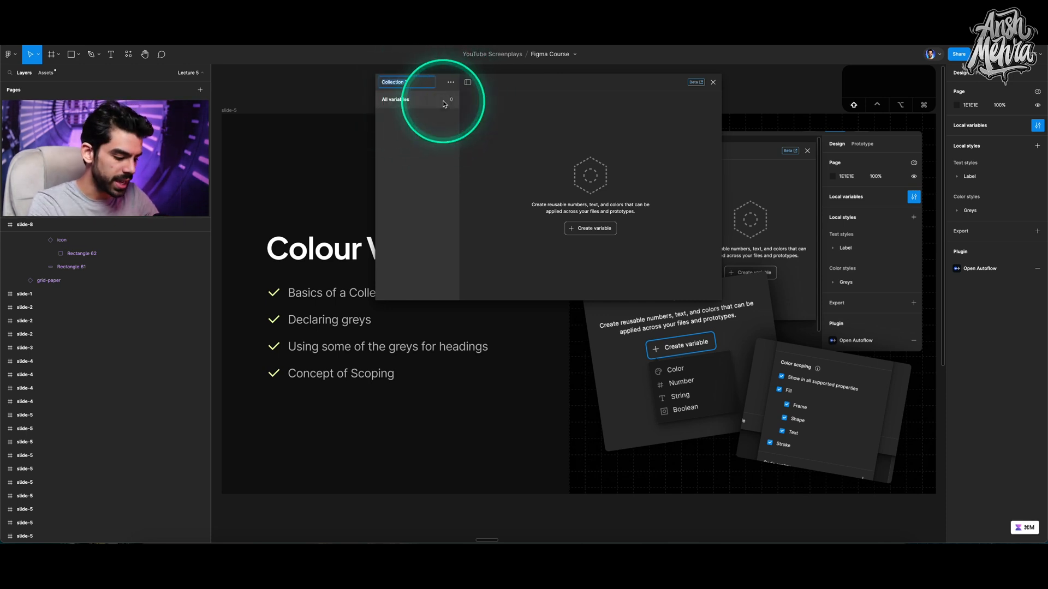
{"action": "type", "text": "Primitives"}
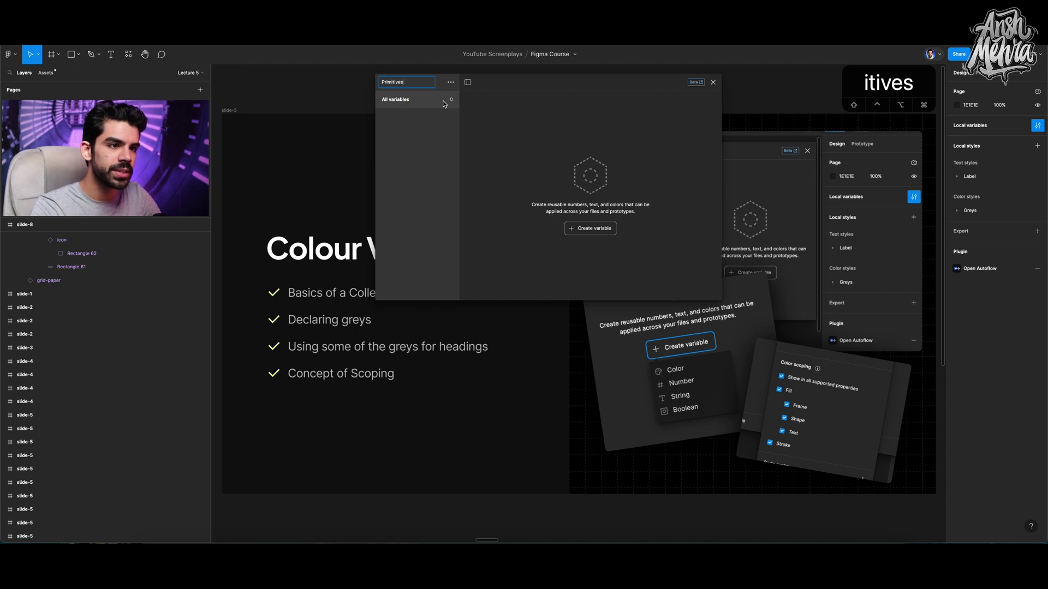
{"action": "key", "text": "Return"}
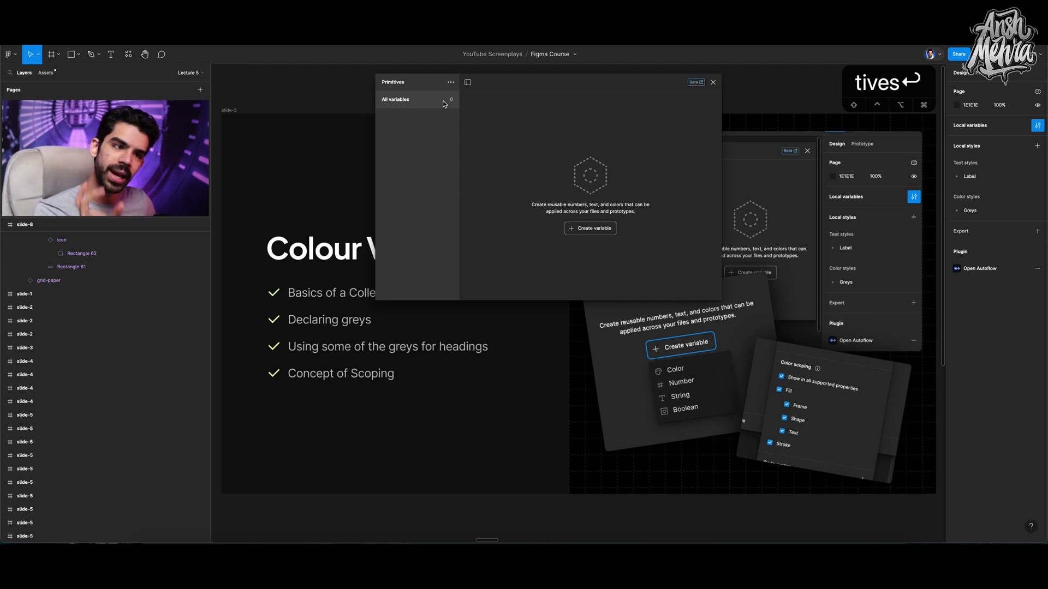
Step: Draw a 457 × 457 square on the empty canvas below the slides and duplicate it into an evenly spaced row of five
{"action": "scroll", "coordinate": [554, 323], "scroll_direction": "down", "scroll_amount": 5}
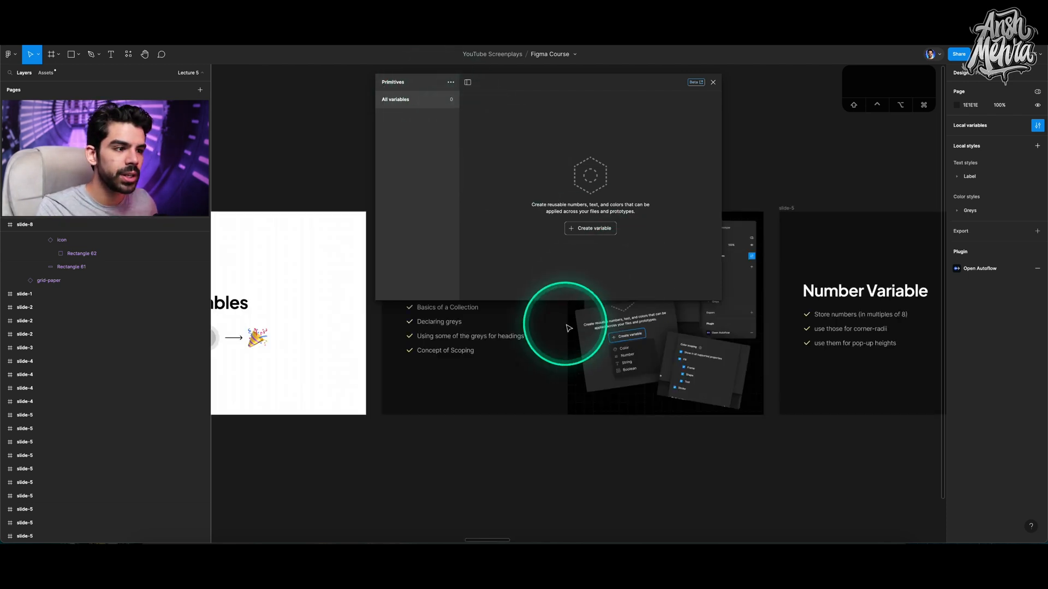
{"action": "scroll", "coordinate": [566, 245], "scroll_direction": "down", "scroll_amount": 2}
{"action": "left_click_drag", "start_coordinate": [576, 89], "coordinate": [287, 85]}
{"action": "key", "text": "r"}
{"action": "mouse_move", "coordinate": [418, 355]}
{"action": "left_mouse_down"}
{"action": "mouse_move", "coordinate": [496, 419]}
{"action": "mouse_move", "coordinate": [498, 436]}
{"action": "left_mouse_up"}
{"action": "left_click_drag", "start_coordinate": [444, 381], "coordinate": [814, 376]}
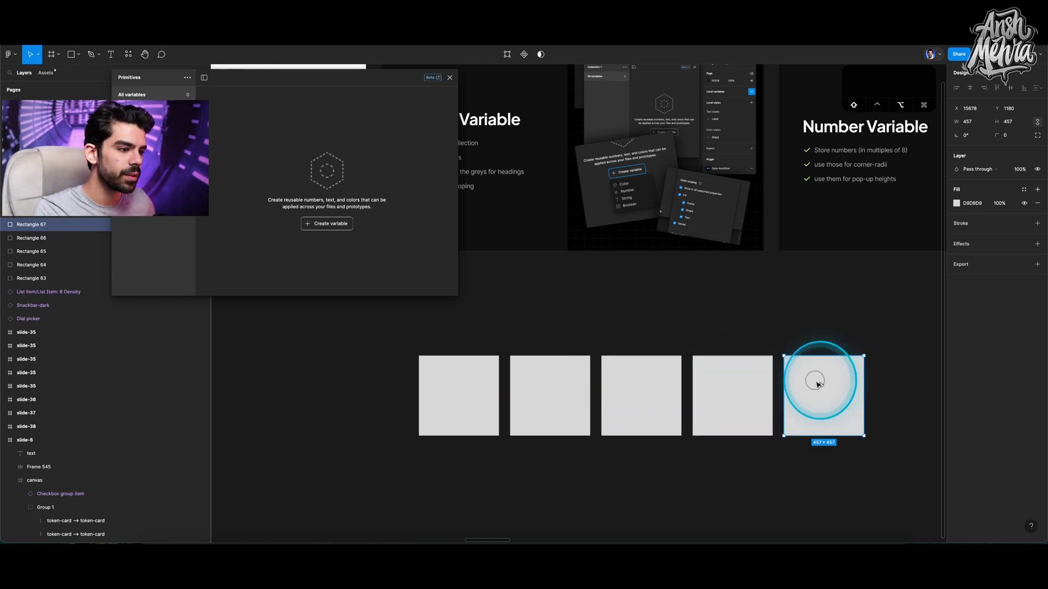
Step: Set the first square's fill color to FFFFFF
{"action": "left_click", "coordinate": [484, 397]}
{"action": "left_click", "coordinate": [968, 205]}
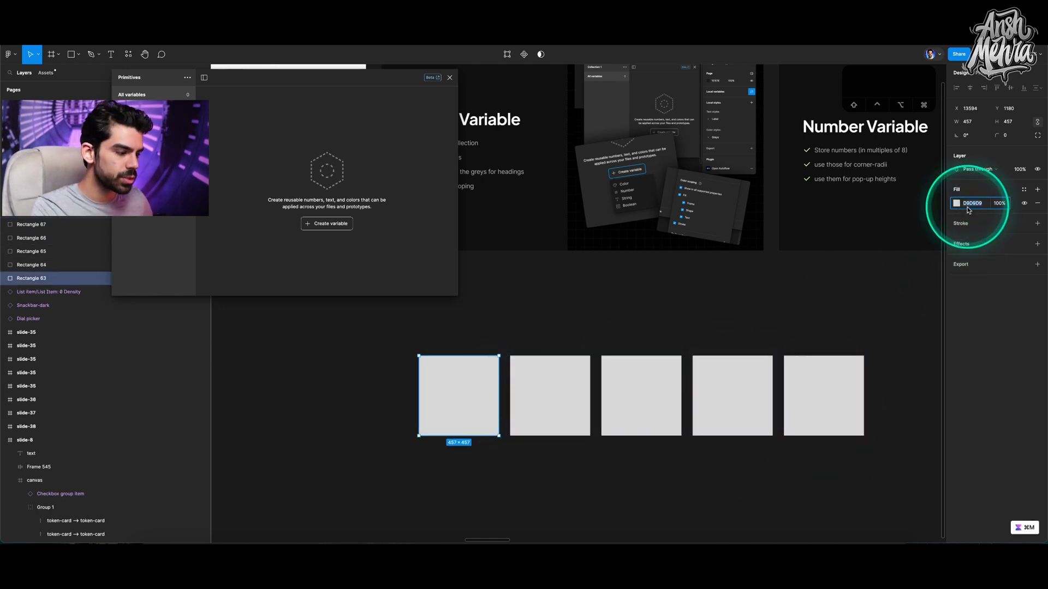
{"action": "key", "text": "Return"}
Step: Darken the third square's fill to a dark grey in six large decrements
{"action": "left_click", "coordinate": [589, 367]}
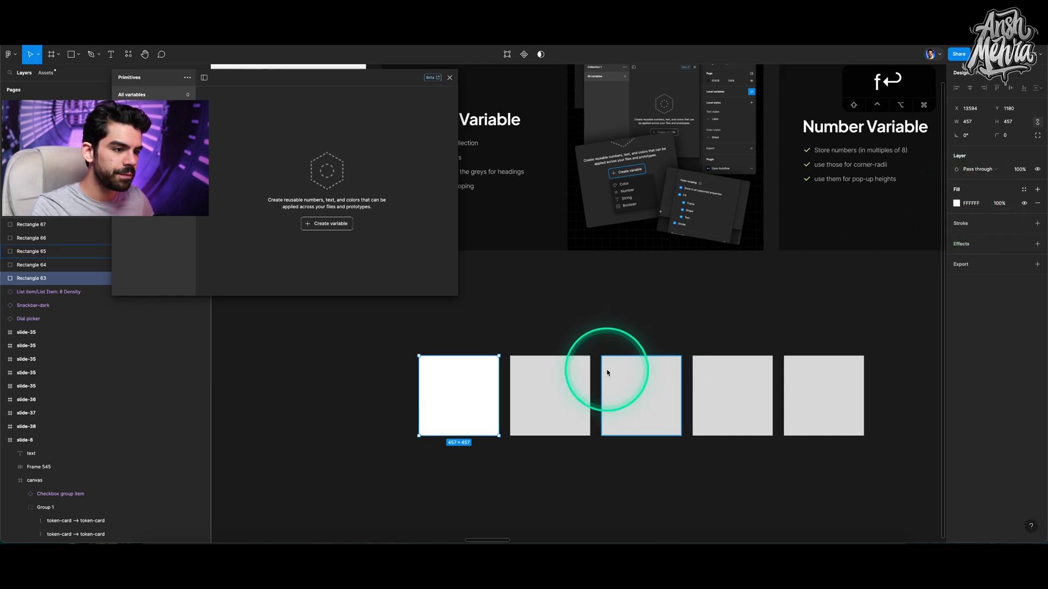
{"action": "left_click", "coordinate": [650, 386]}
{"action": "left_click", "coordinate": [988, 209]}
{"action": "key", "text": "shift+Down"}
{"action": "key", "text": "shift+Down"}
{"action": "key", "text": "shift+Down"}
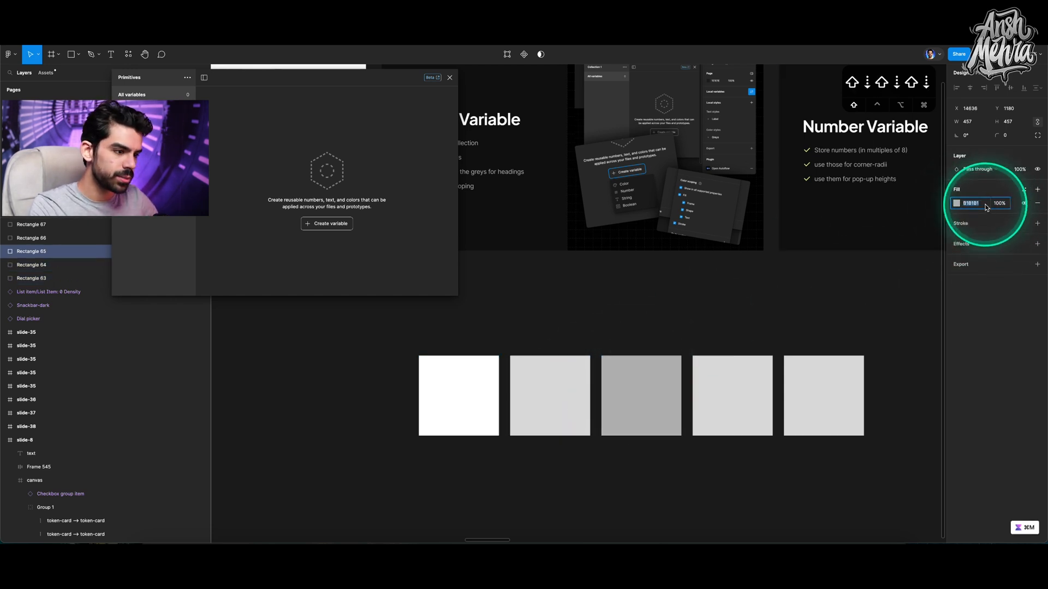
{"action": "key", "text": "shift+Down"}
{"action": "key", "text": "shift+Down"}
{"action": "key", "text": "shift+Down"}
{"action": "key", "text": "Return"}
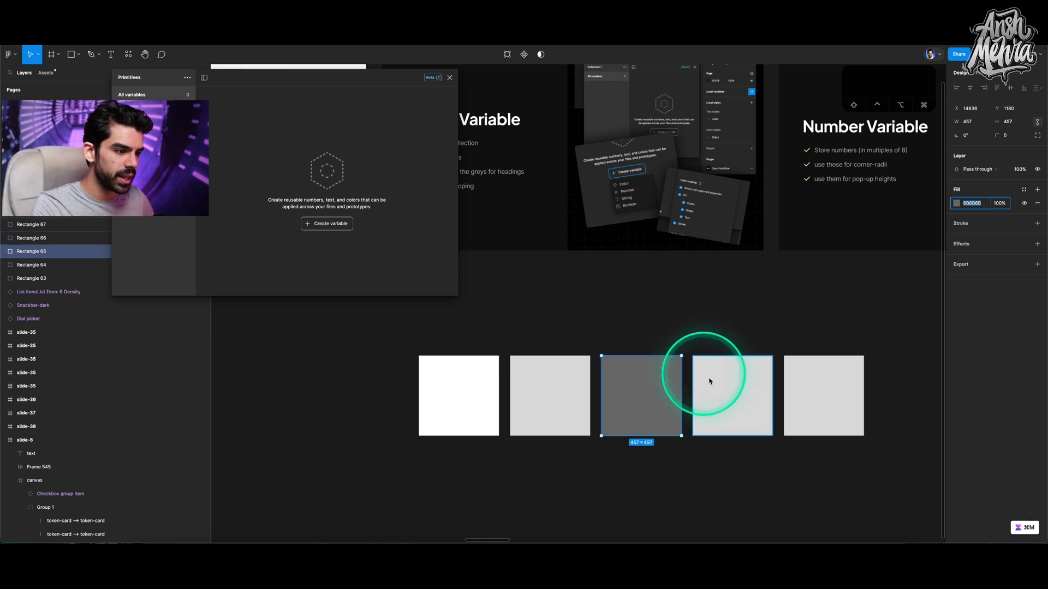
Step: Match the fourth square's fill to the third square's grey and darken it to 272727
{"action": "left_click", "coordinate": [720, 392]}
{"action": "key", "text": "i"}
{"action": "left_click", "coordinate": [652, 388]}
{"action": "left_click", "coordinate": [956, 203]}
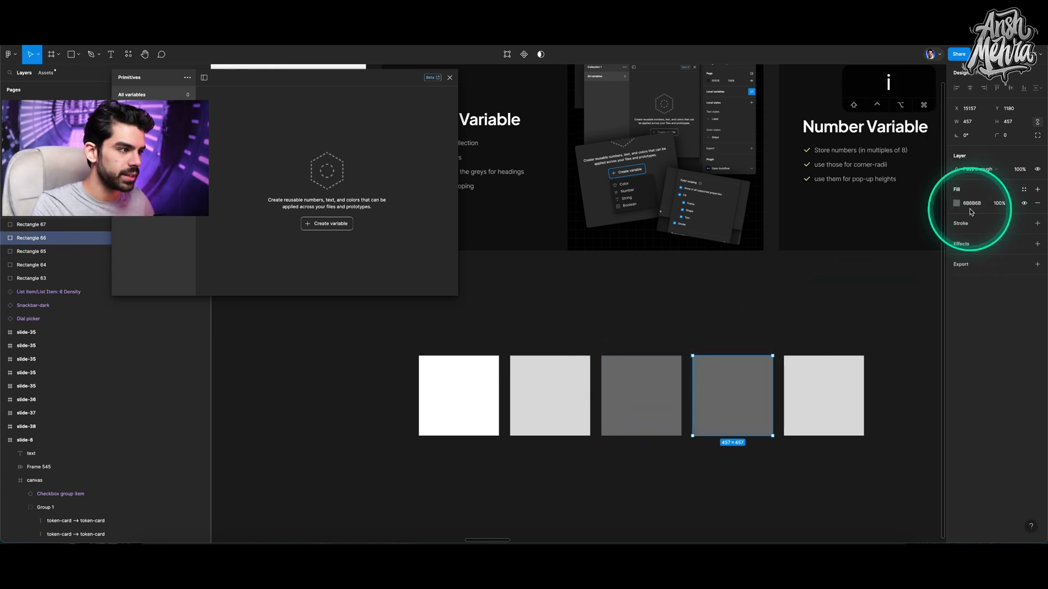
{"action": "left_click_drag", "start_coordinate": [845, 289], "coordinate": [845, 325]}
Step: Set the fifth square's fill color to black, 000000
{"action": "left_click", "coordinate": [828, 389]}
{"action": "left_click", "coordinate": [956, 203]}
{"action": "left_click_drag", "start_coordinate": [877, 292], "coordinate": [845, 331]}
{"action": "left_click", "coordinate": [938, 204]}
{"action": "left_click", "coordinate": [865, 276]}
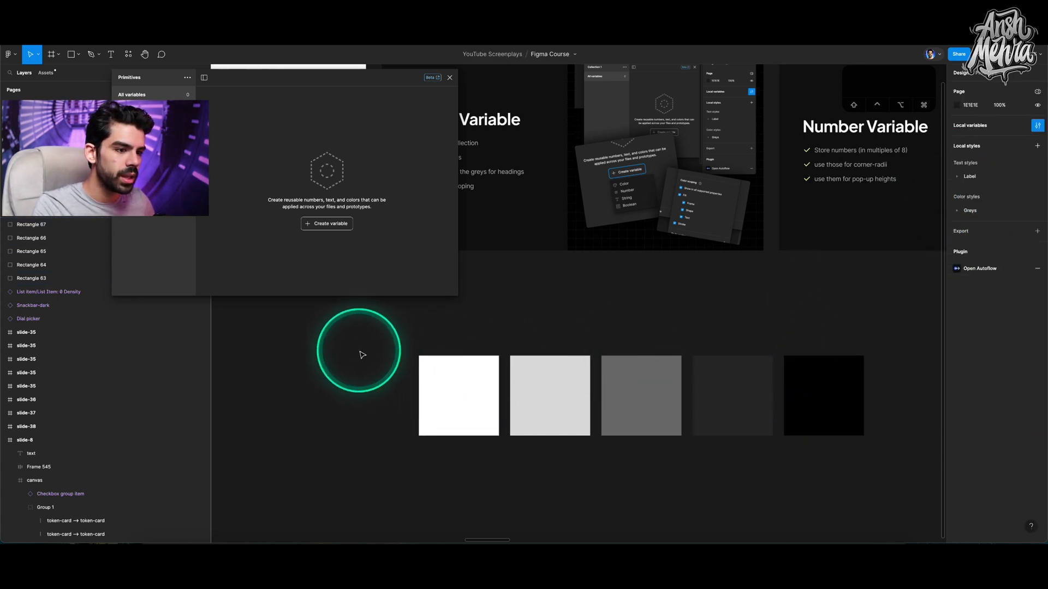
Step: Sort the layers of all five squares by position with the Sorter plugin's Sort Position command
{"action": "left_click_drag", "start_coordinate": [359, 348], "coordinate": [653, 437]}
{"action": "left_click_drag", "start_coordinate": [747, 460], "coordinate": [917, 497]}
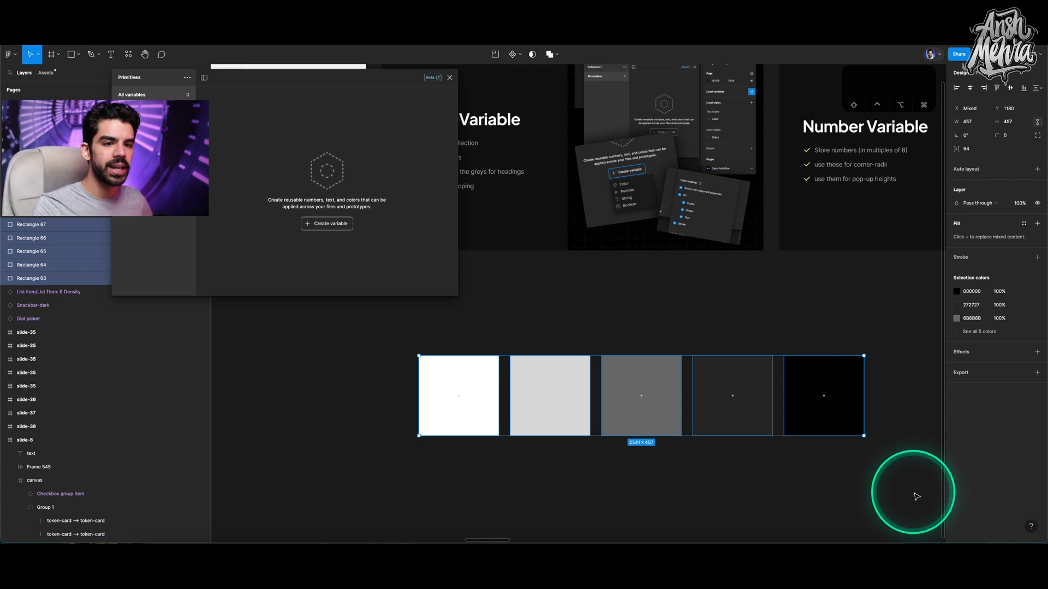
{"action": "key", "text": "super+slash"}
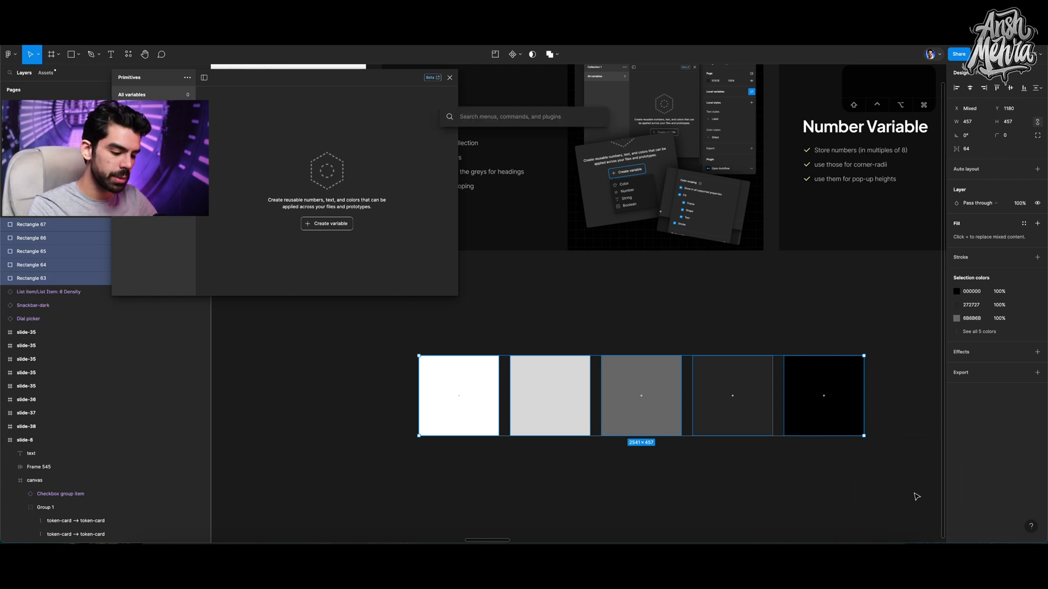
{"action": "type", "text": "sor"}
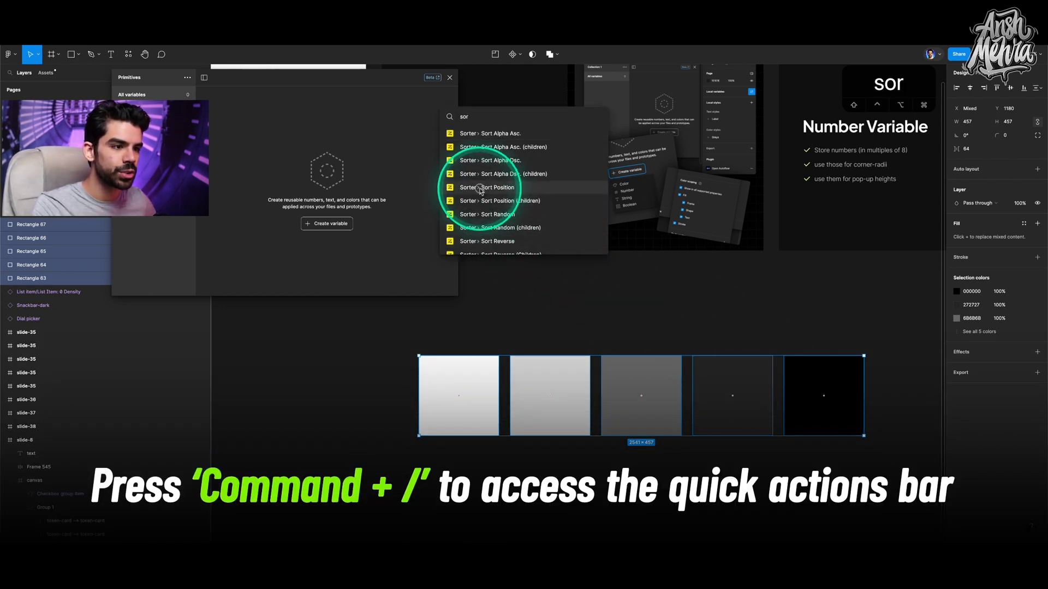
{"action": "left_click", "coordinate": [480, 188]}
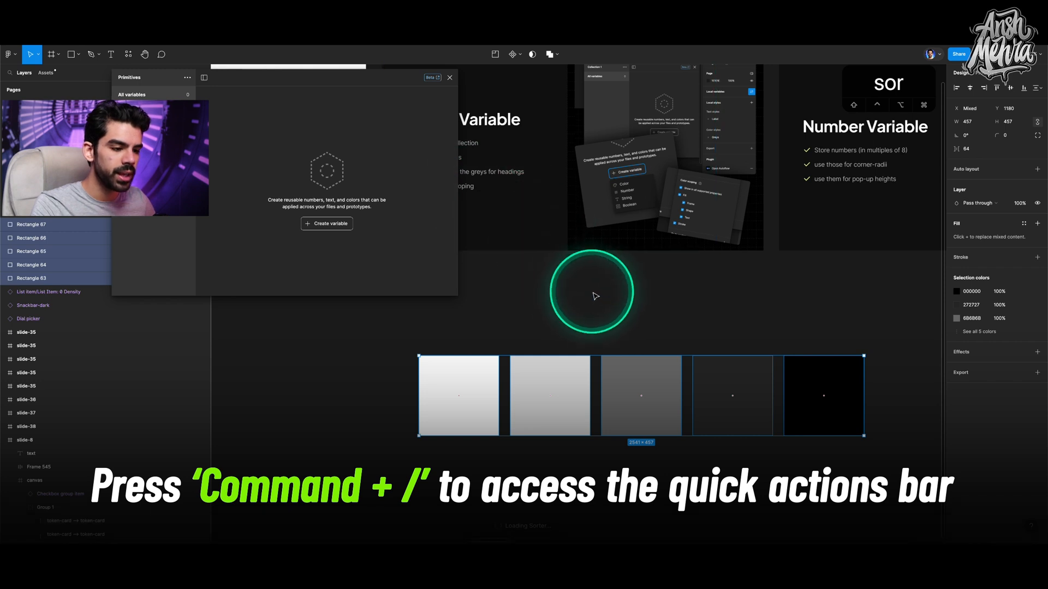
Step: Batch rename the five sorted squares with the pattern grey-$n
{"action": "key", "text": "ctrl+r"}
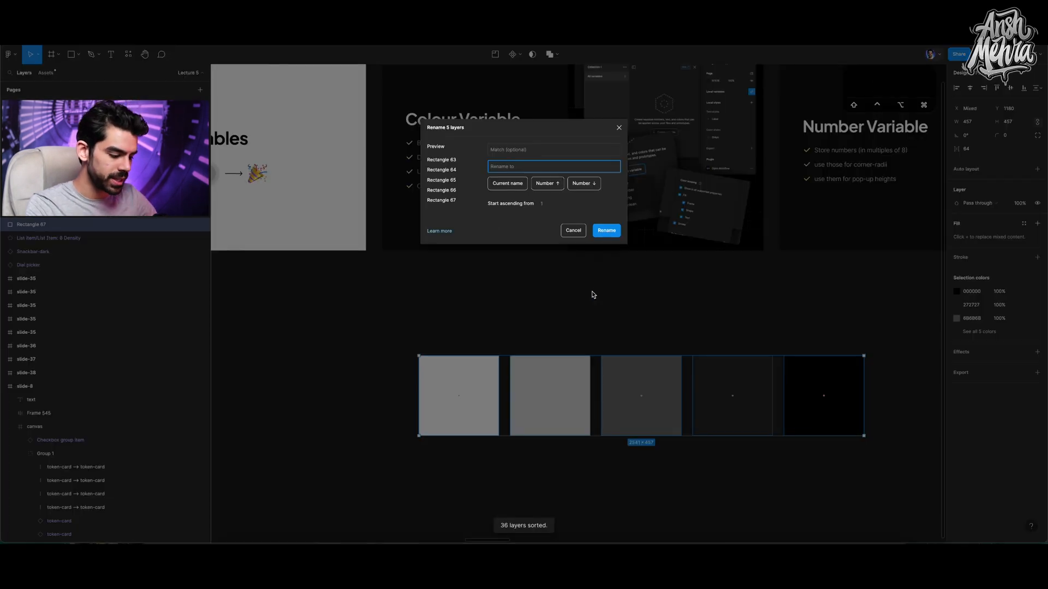
{"action": "type", "text": "grey-"}
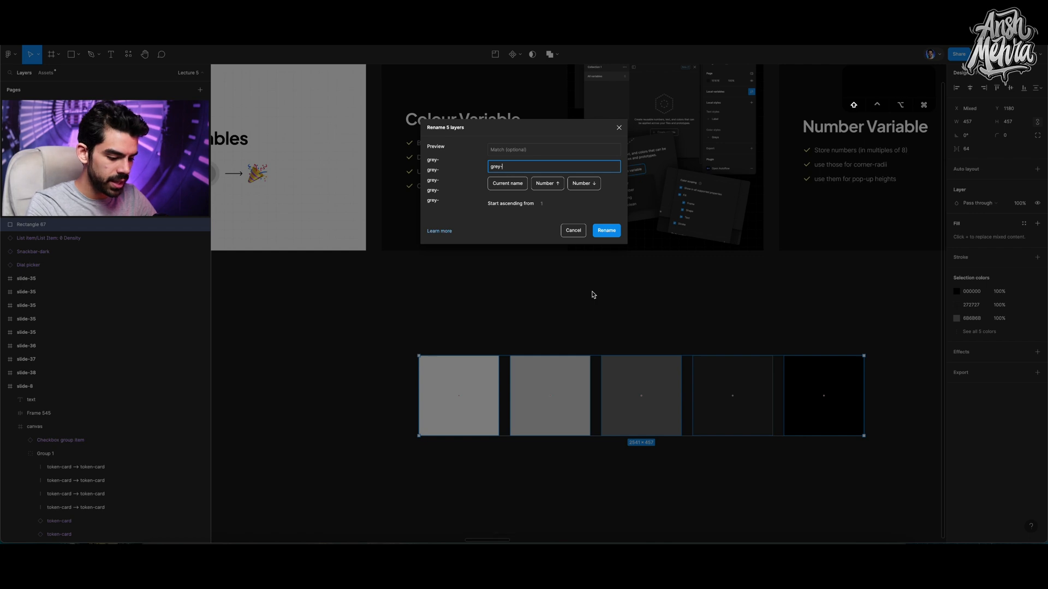
{"action": "type", "text": "$n"}
{"action": "key", "text": "Return"}
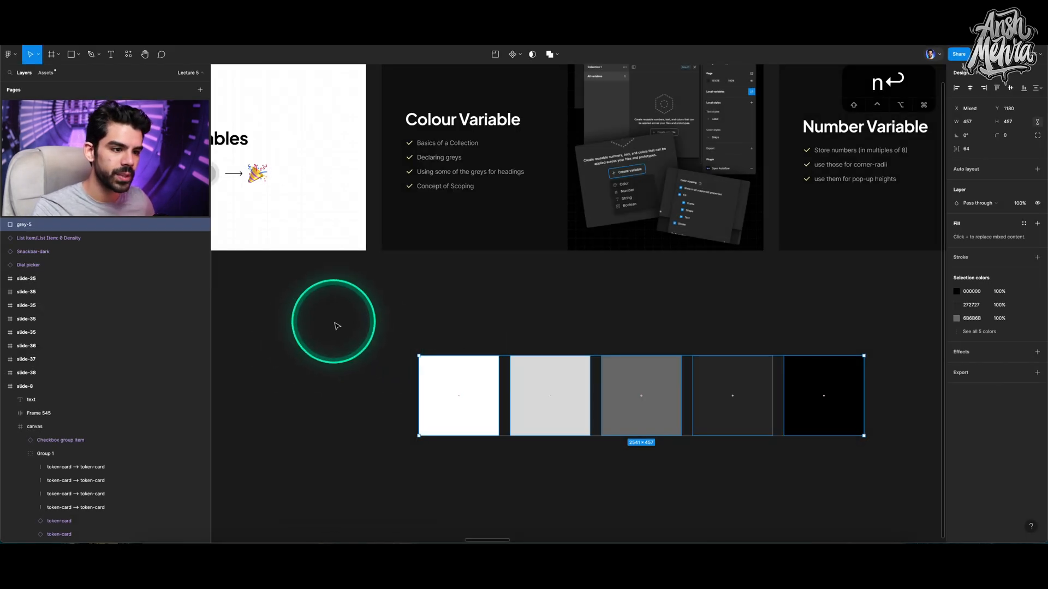
{"action": "left_click", "coordinate": [335, 325]}
{"action": "left_click", "coordinate": [445, 391]}
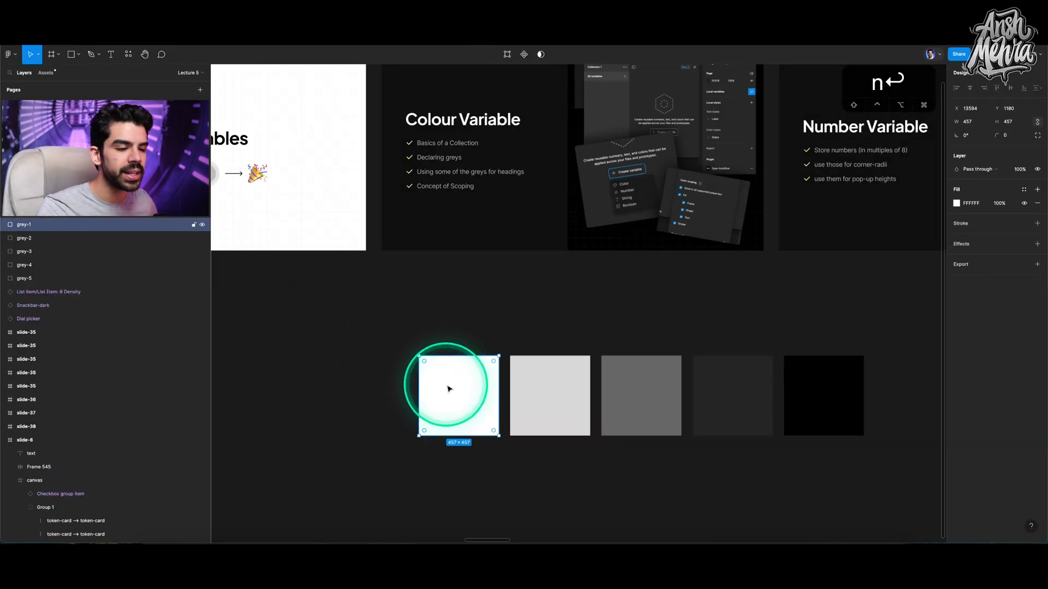
{"action": "left_click_drag", "start_coordinate": [435, 319], "coordinate": [654, 371]}
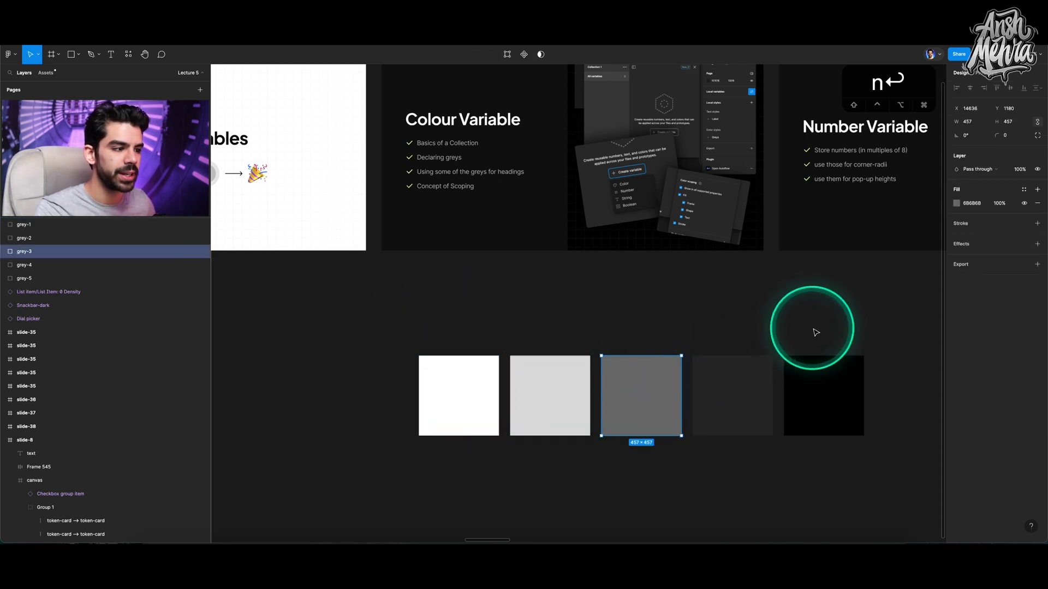
{"action": "left_click", "coordinate": [402, 321]}
{"action": "left_click_drag", "start_coordinate": [393, 318], "coordinate": [868, 479]}
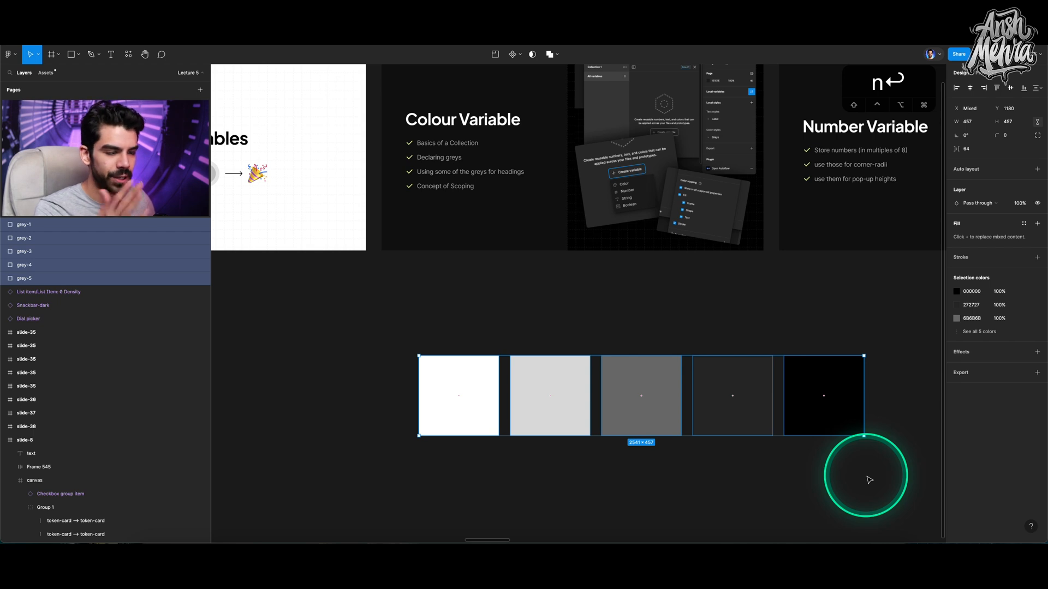
{"action": "left_click", "coordinate": [479, 312]}
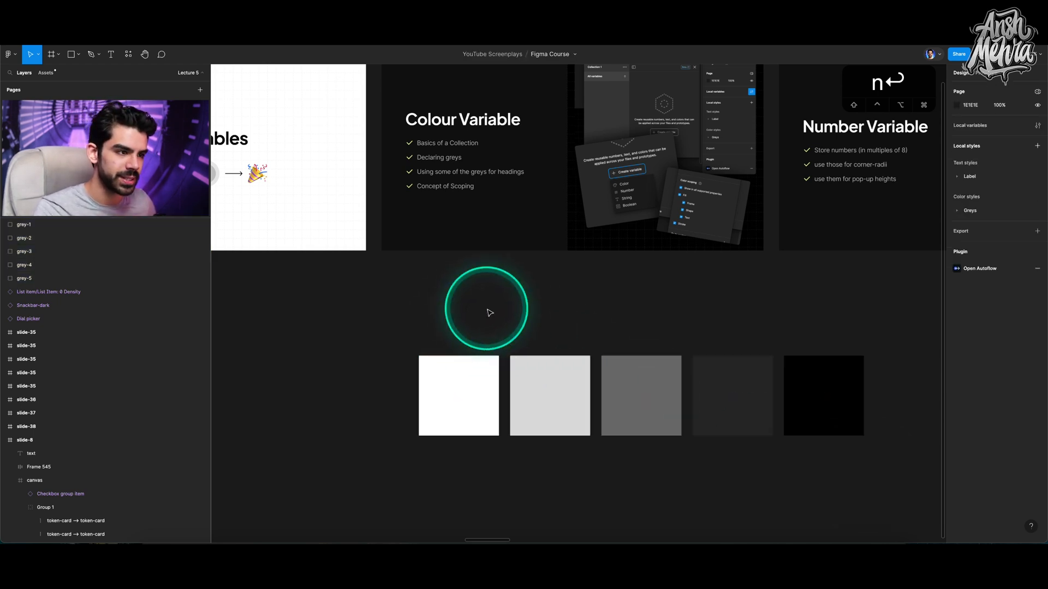
Step: Create a color variable named grey-1 in the Primitives collection
{"action": "left_click", "coordinate": [1038, 127]}
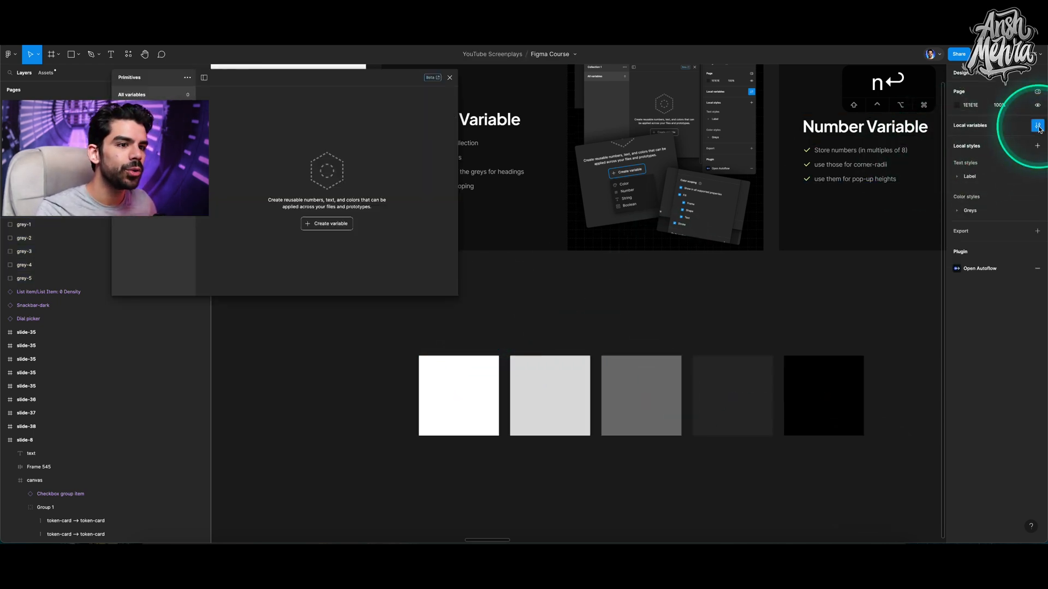
{"action": "left_click", "coordinate": [342, 226]}
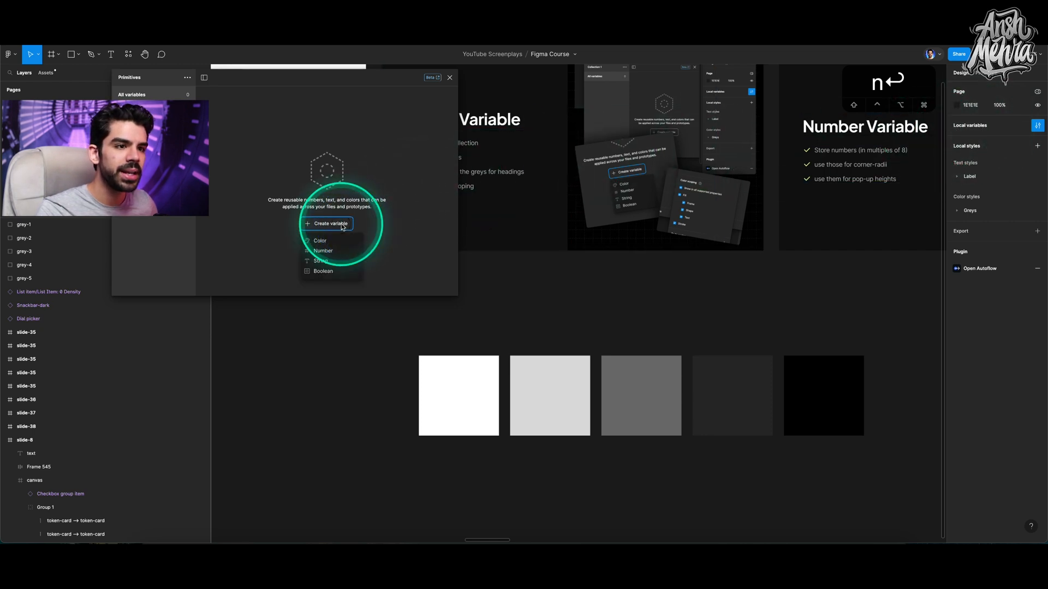
{"action": "left_click", "coordinate": [319, 242]}
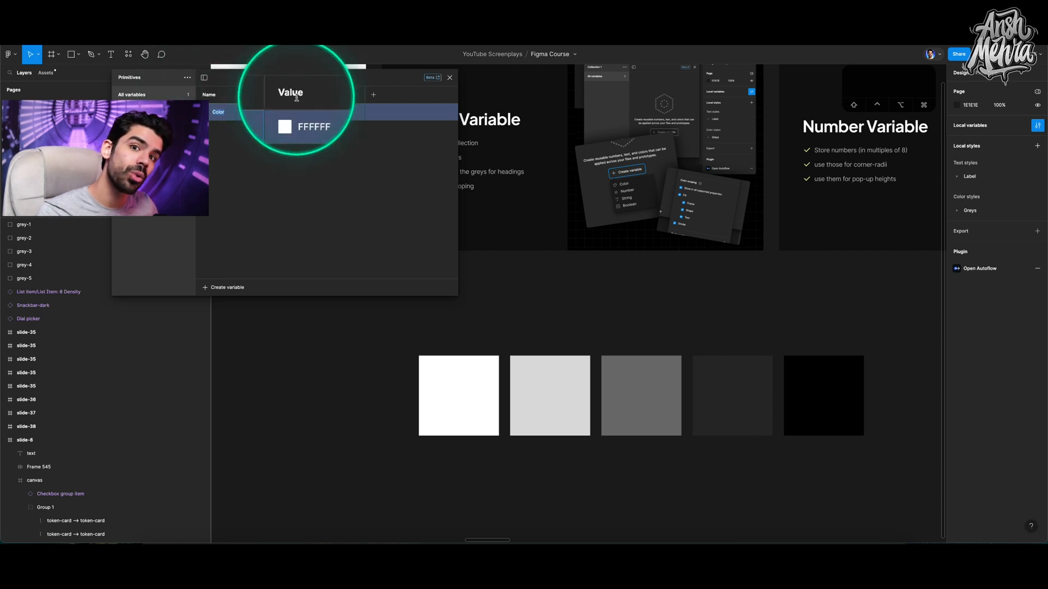
{"action": "double_click", "coordinate": [228, 115]}
{"action": "type", "text": "gre"}
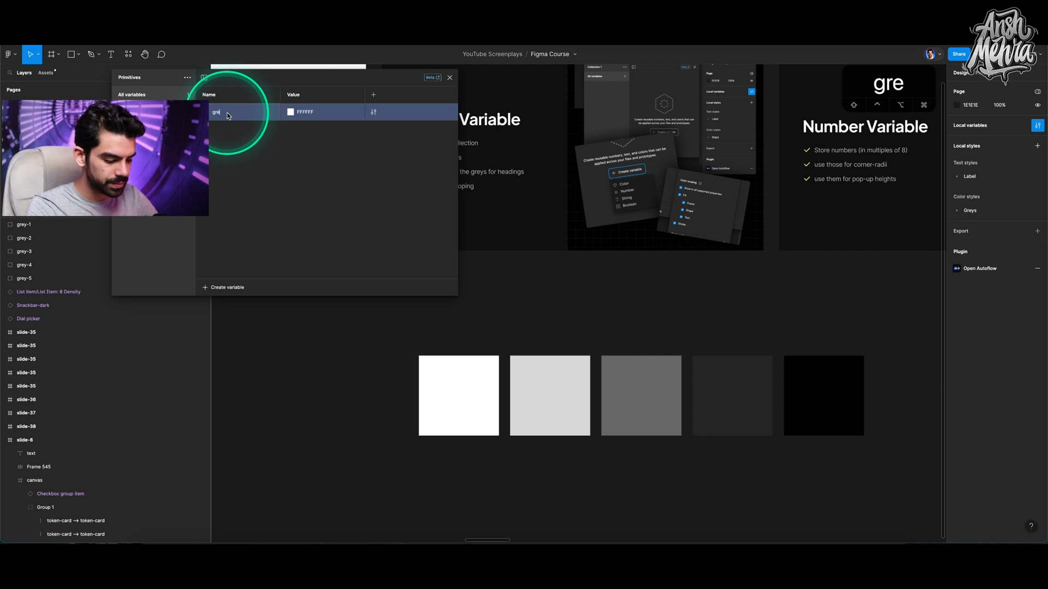
{"action": "type", "text": "y-1"}
{"action": "key", "text": "Return"}
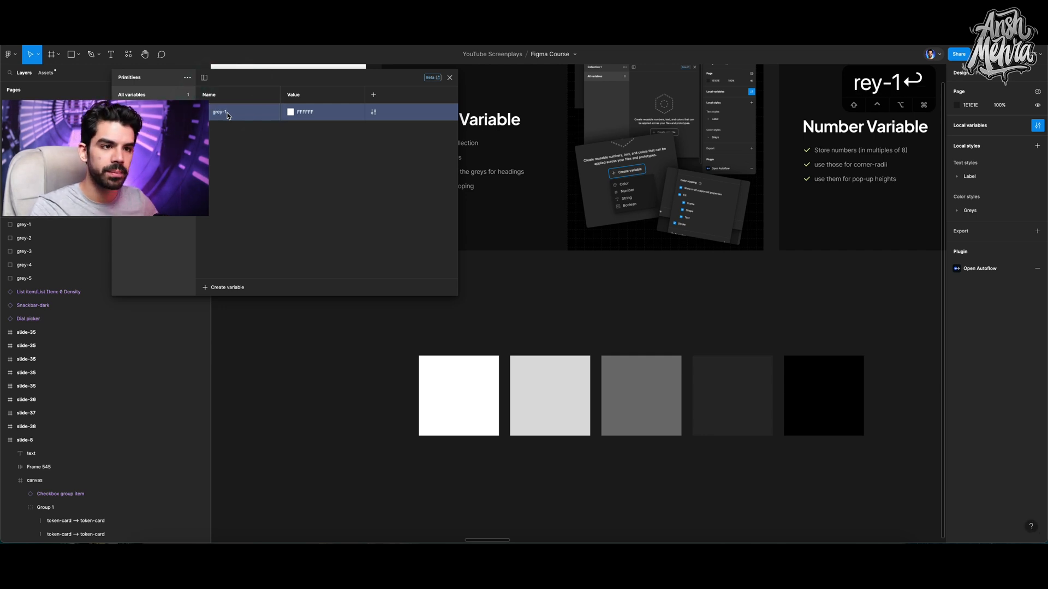
Step: Set the value of grey-1 to FFFFFF by sampling the color of the first square
{"action": "left_click", "coordinate": [291, 112]}
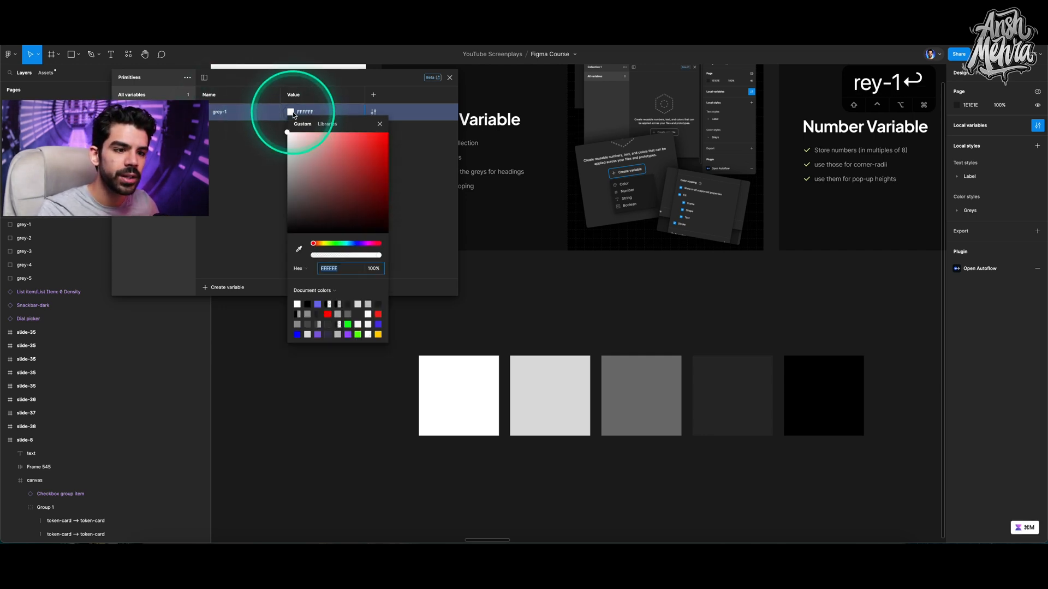
{"action": "left_click", "coordinate": [299, 249]}
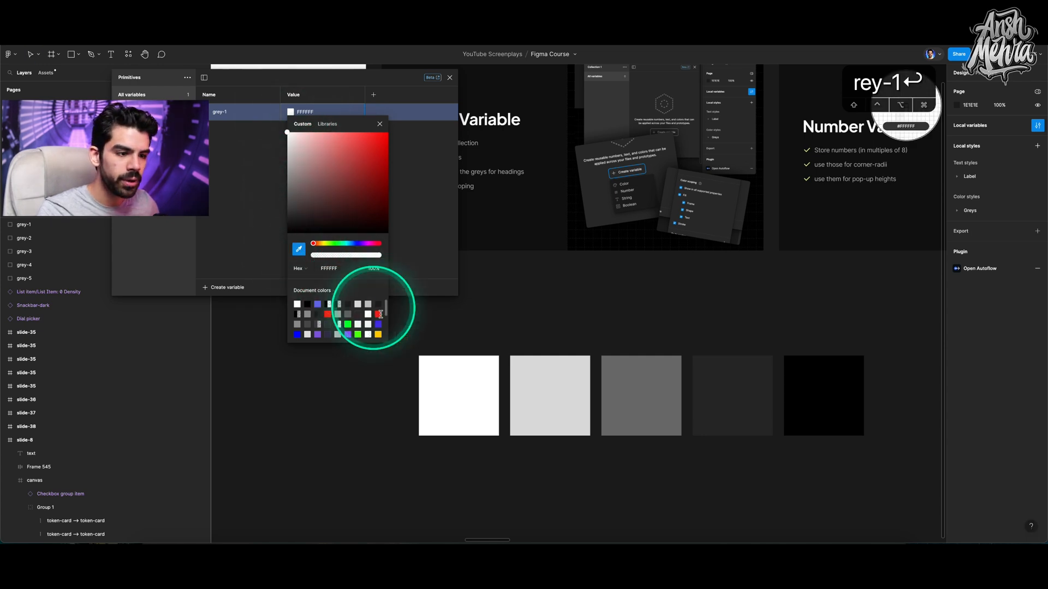
{"action": "left_click", "coordinate": [444, 370]}
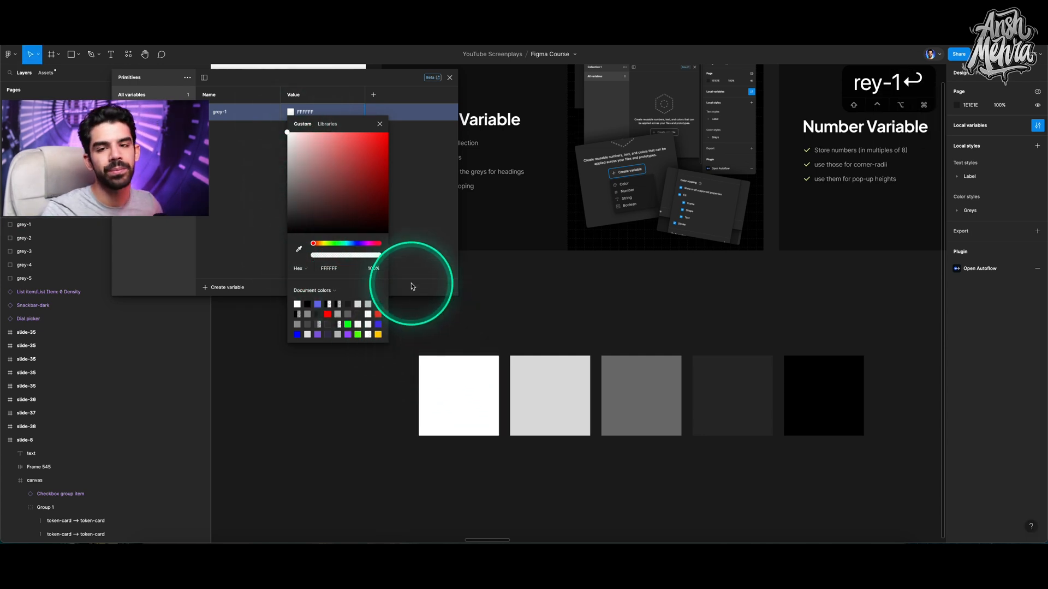
{"action": "left_click", "coordinate": [424, 200]}
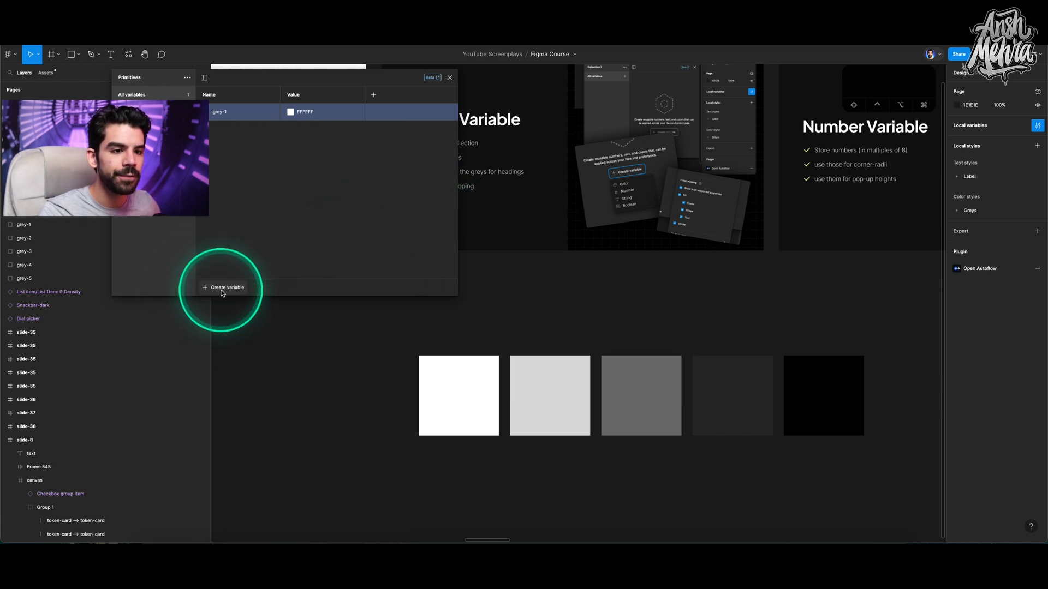
Step: Create a color variable named grey-2 and sample its value D9D9D9 from the second square
{"action": "left_click", "coordinate": [222, 293]}
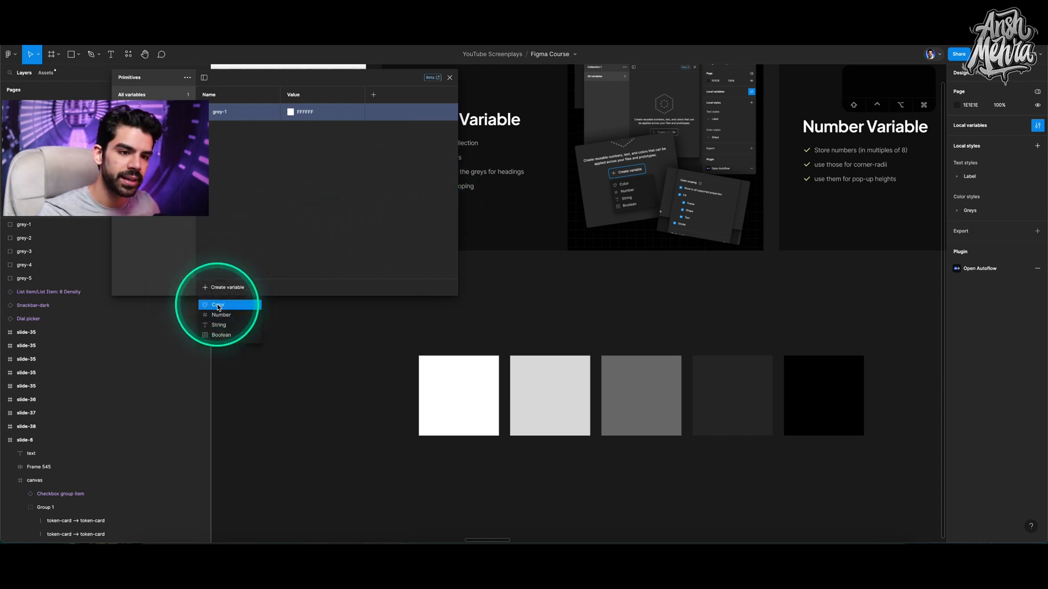
{"action": "left_click", "coordinate": [218, 300]}
{"action": "type", "text": "gre"}
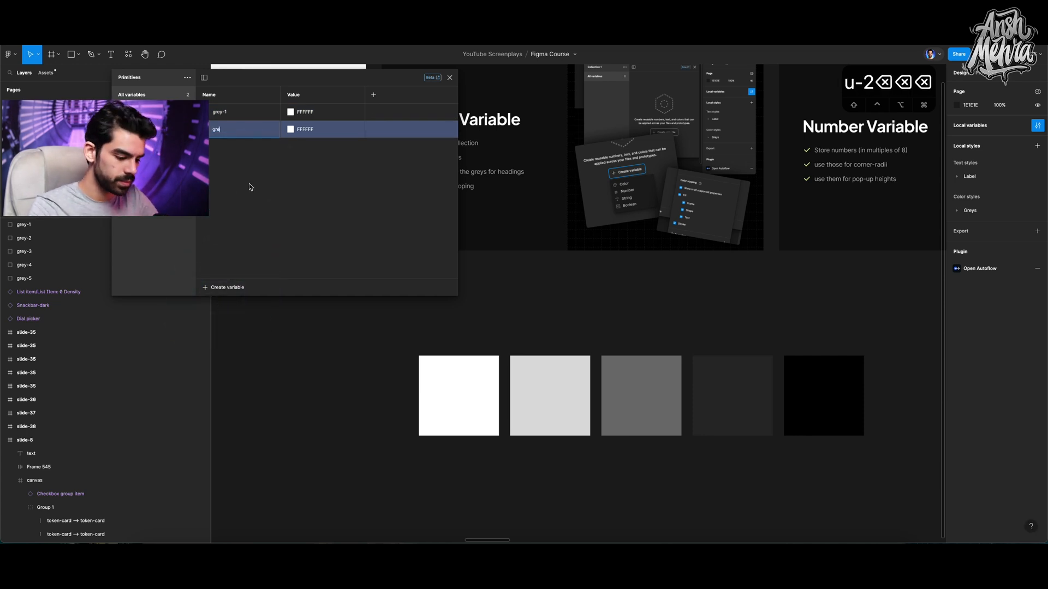
{"action": "type", "text": "u-2y-2"}
{"action": "key", "text": "Return"}
{"action": "left_click", "coordinate": [305, 144]}
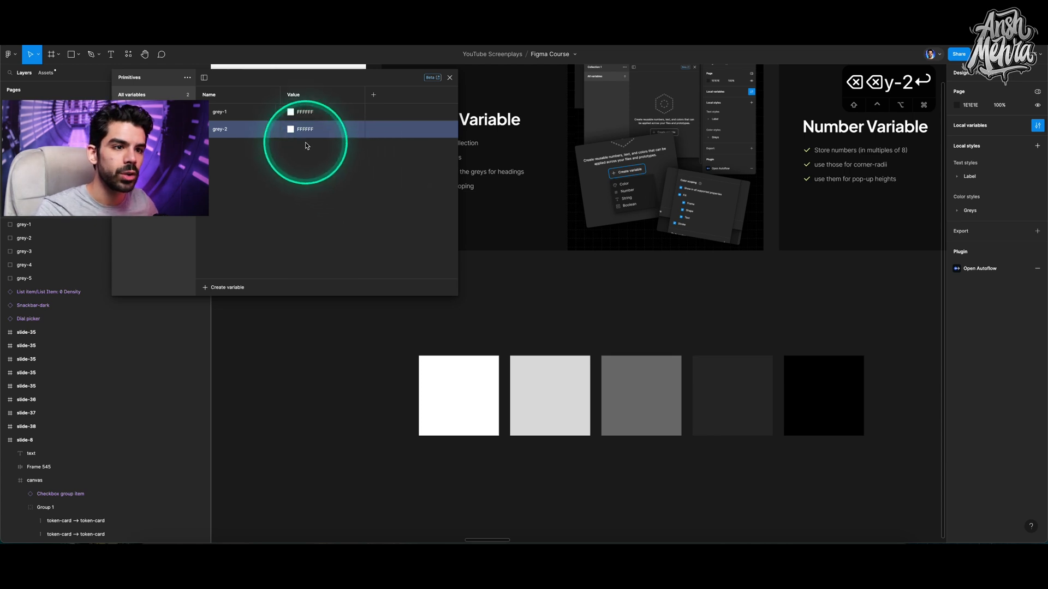
{"action": "left_click", "coordinate": [299, 129]}
{"action": "left_click", "coordinate": [298, 267]}
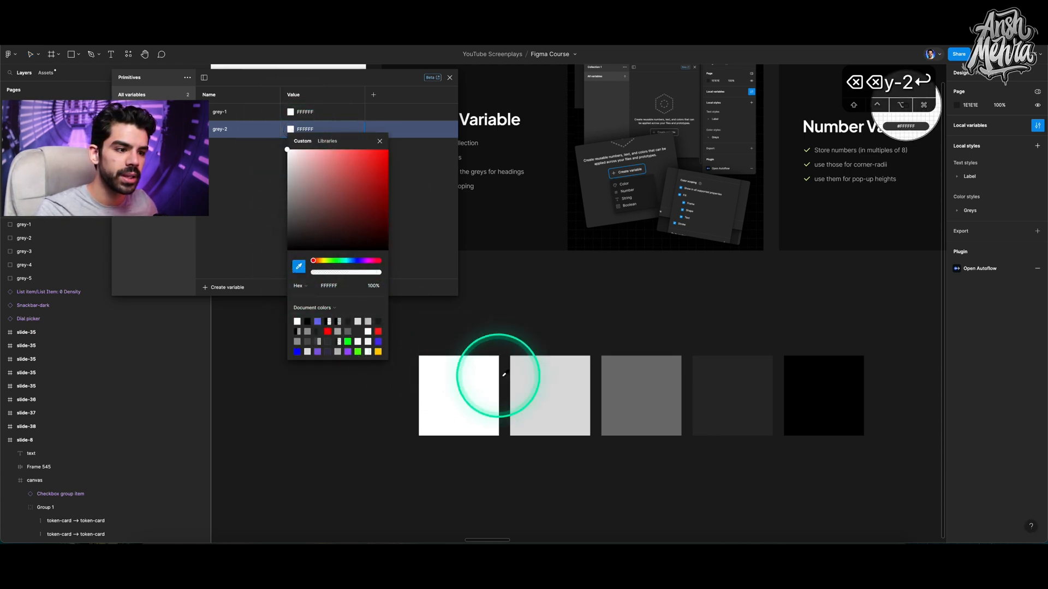
{"action": "left_click", "coordinate": [538, 374]}
{"action": "left_click", "coordinate": [411, 180]}
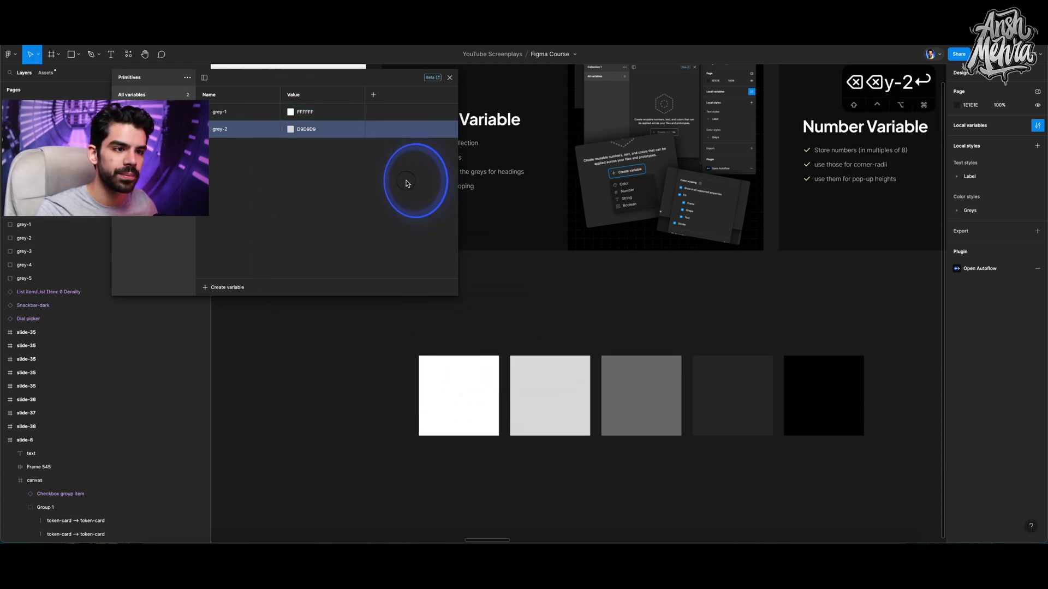
Step: Create a color variable named grey-3 with the third square's color, 6B6B6B, as its value
{"action": "left_click", "coordinate": [249, 285]}
{"action": "left_click", "coordinate": [231, 298]}
{"action": "type", "text": "grey-"}
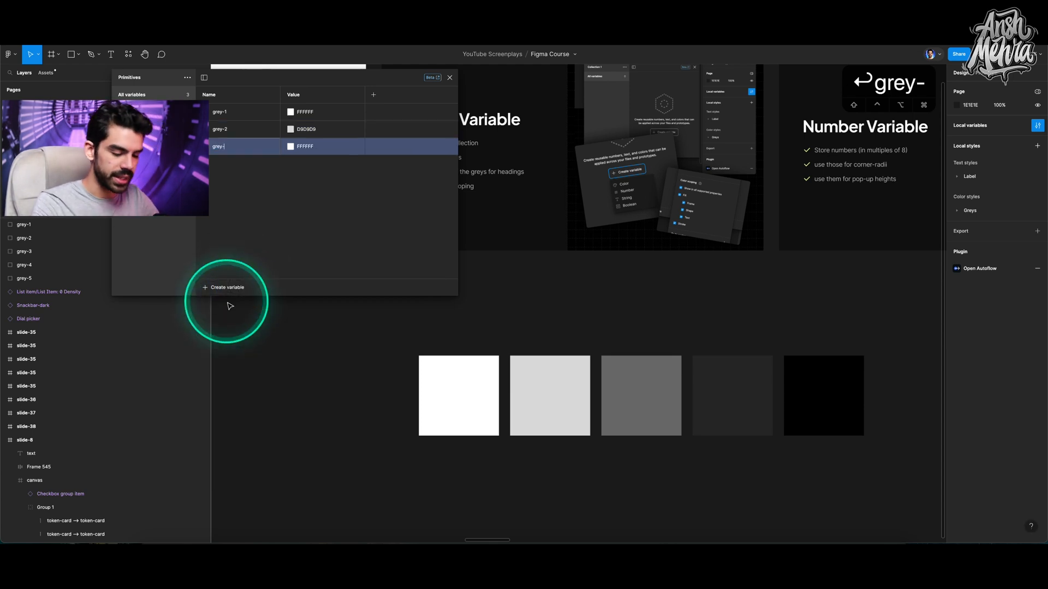
{"action": "type", "text": "3"}
{"action": "key", "text": "Return"}
{"action": "left_click", "coordinate": [290, 146]}
Step: Create a color variable named grey-4 and sample its value 272727 from the fourth square
{"action": "left_click", "coordinate": [207, 287]}
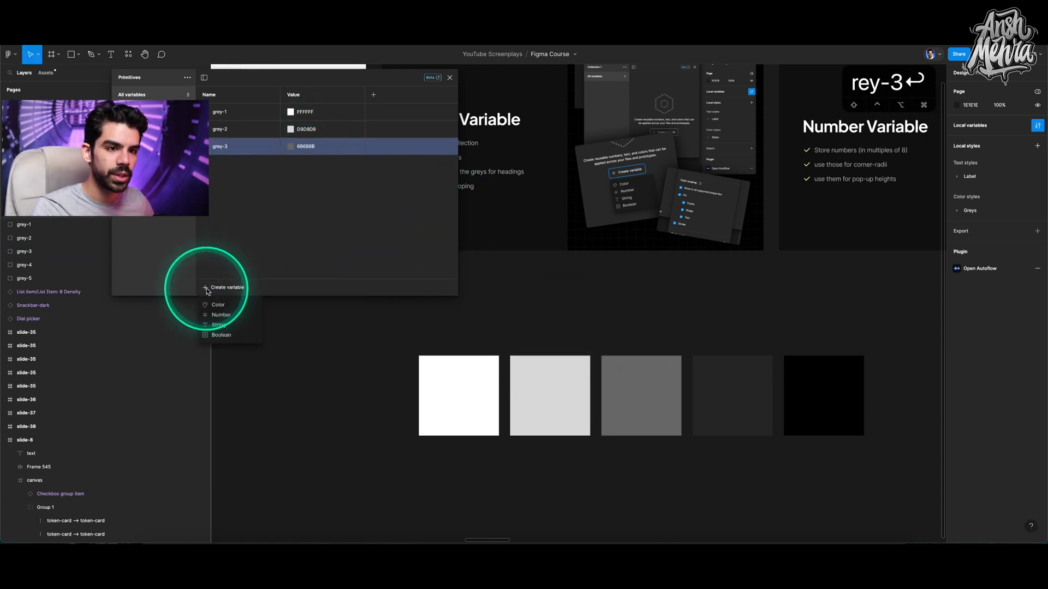
{"action": "left_click", "coordinate": [218, 304]}
{"action": "type", "text": "grey-4"}
{"action": "left_click", "coordinate": [290, 164]}
{"action": "left_click", "coordinate": [298, 301]}
{"action": "left_click", "coordinate": [720, 380]}
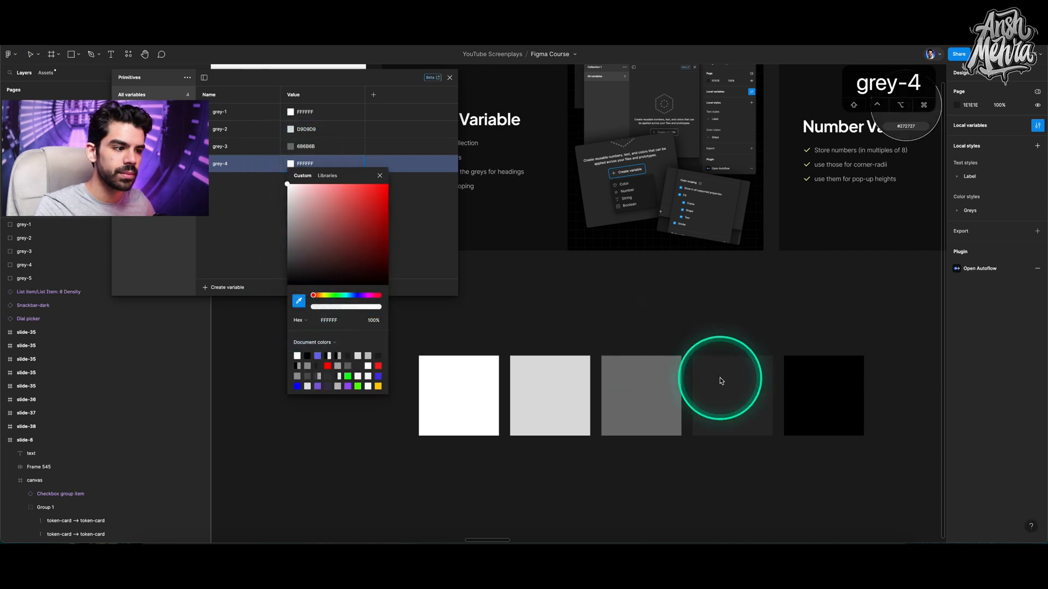
{"action": "left_click", "coordinate": [220, 286]}
Step: Create a color variable named grey-5 and set its value to black, 000000, with the eyedropper
{"action": "left_click", "coordinate": [220, 286]}
{"action": "left_click", "coordinate": [218, 304]}
{"action": "type", "text": "grey-5"}
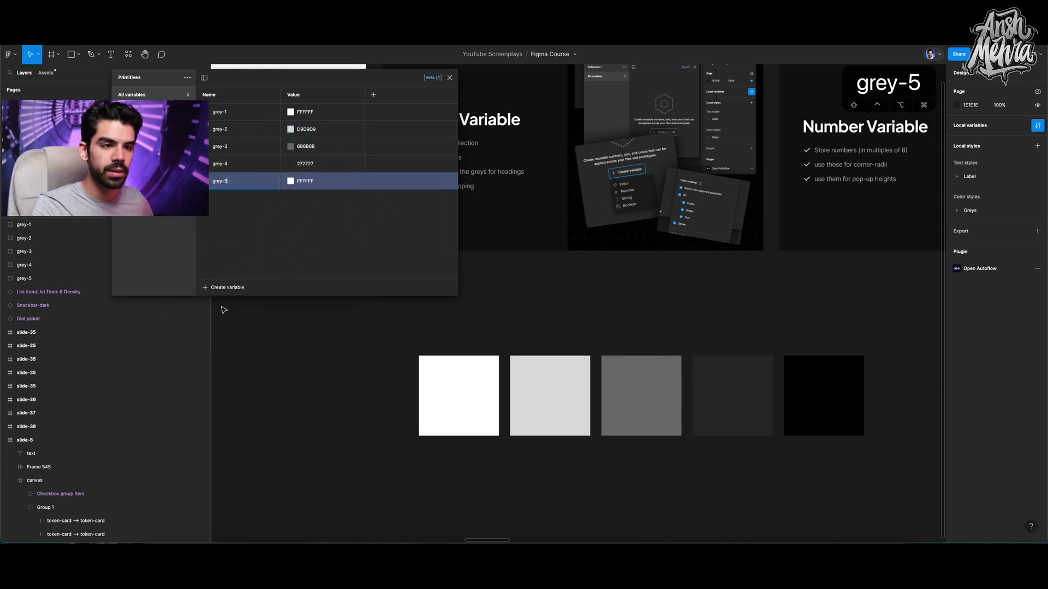
{"action": "left_click", "coordinate": [290, 180]}
{"action": "left_click", "coordinate": [299, 318]}
{"action": "left_click", "coordinate": [730, 347]}
{"action": "left_click", "coordinate": [392, 222]}
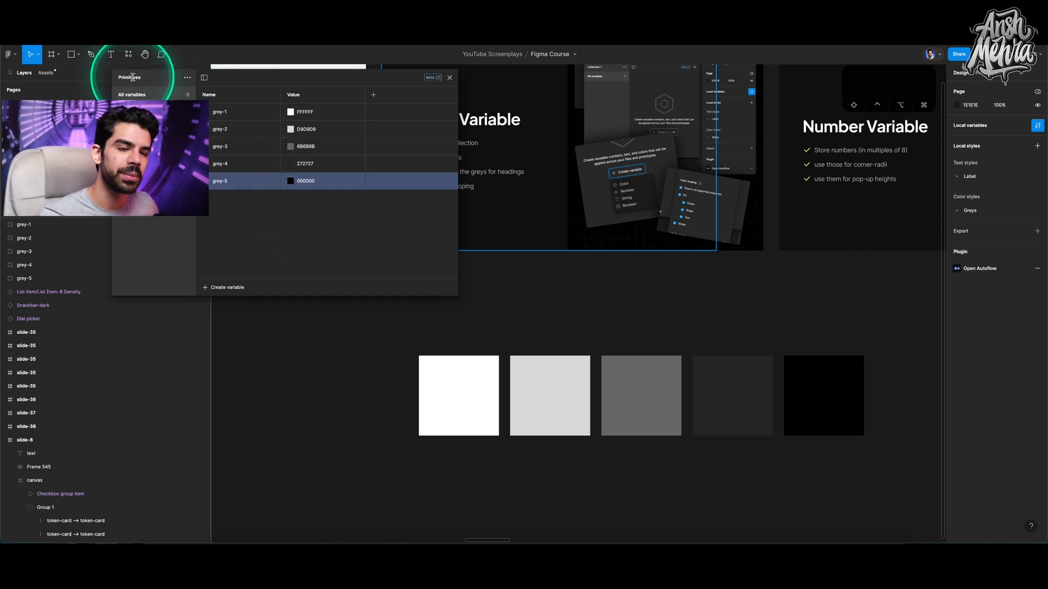
Step: Create a second variable collection named UI Palette
{"action": "left_click", "coordinate": [188, 78]}
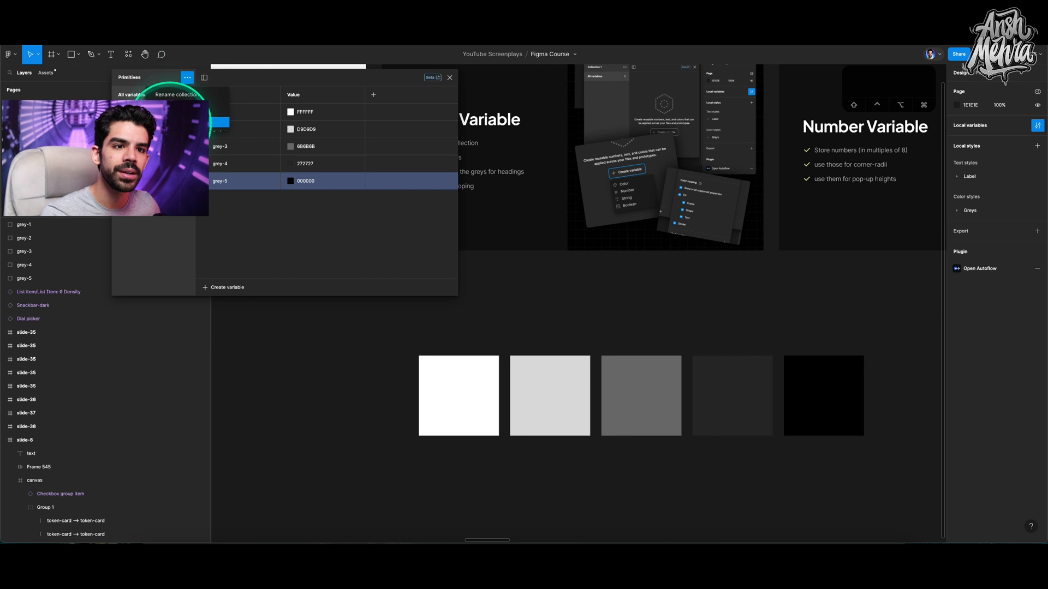
{"action": "left_click", "coordinate": [221, 123]}
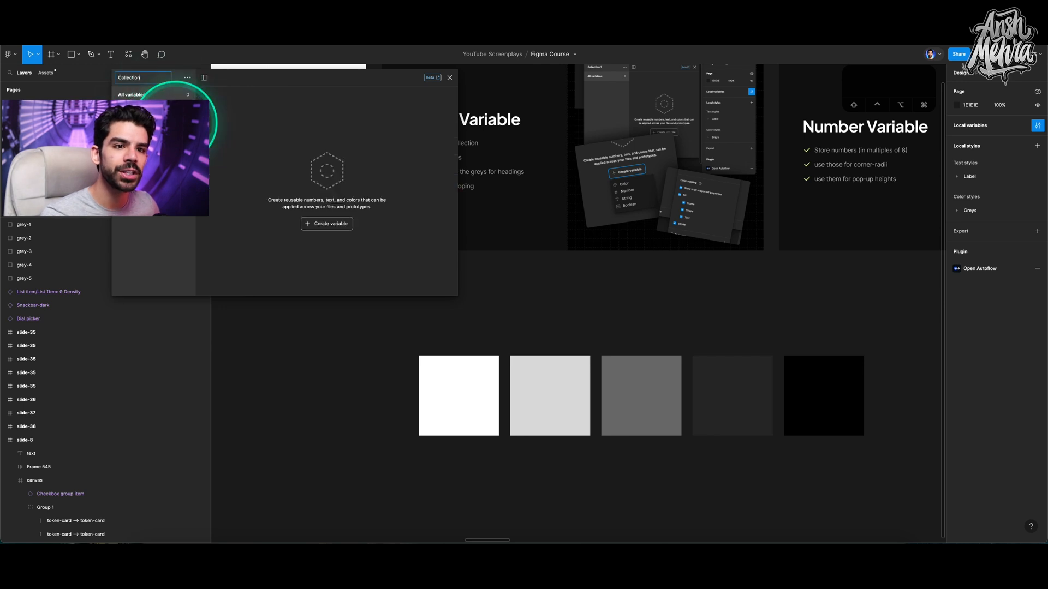
{"action": "key", "text": "super+a"}
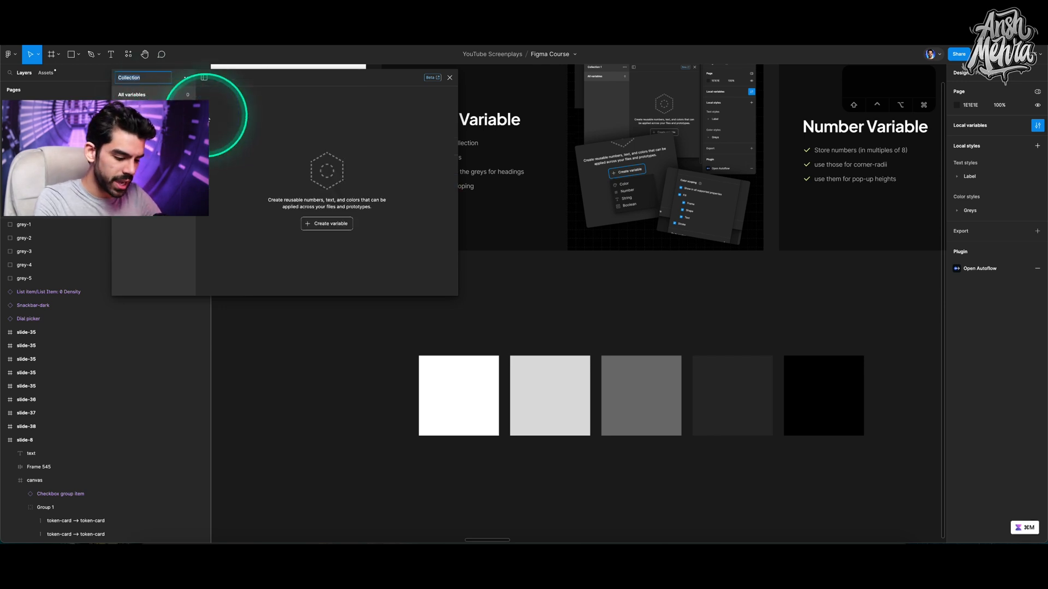
{"action": "type", "text": "UI"}
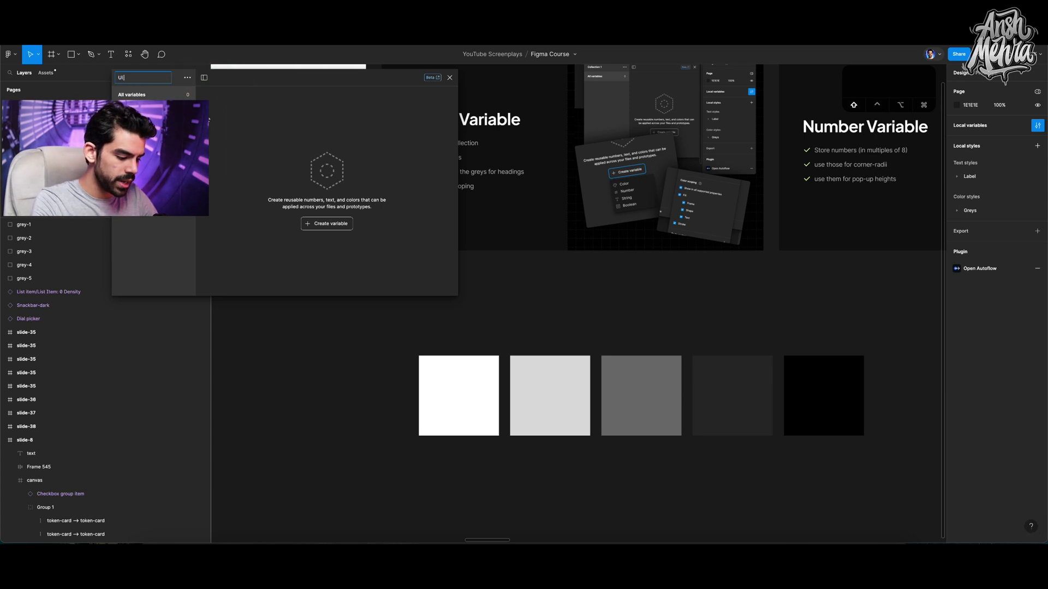
{"action": "type", "text": " Palette"}
{"action": "key", "text": "Return"}
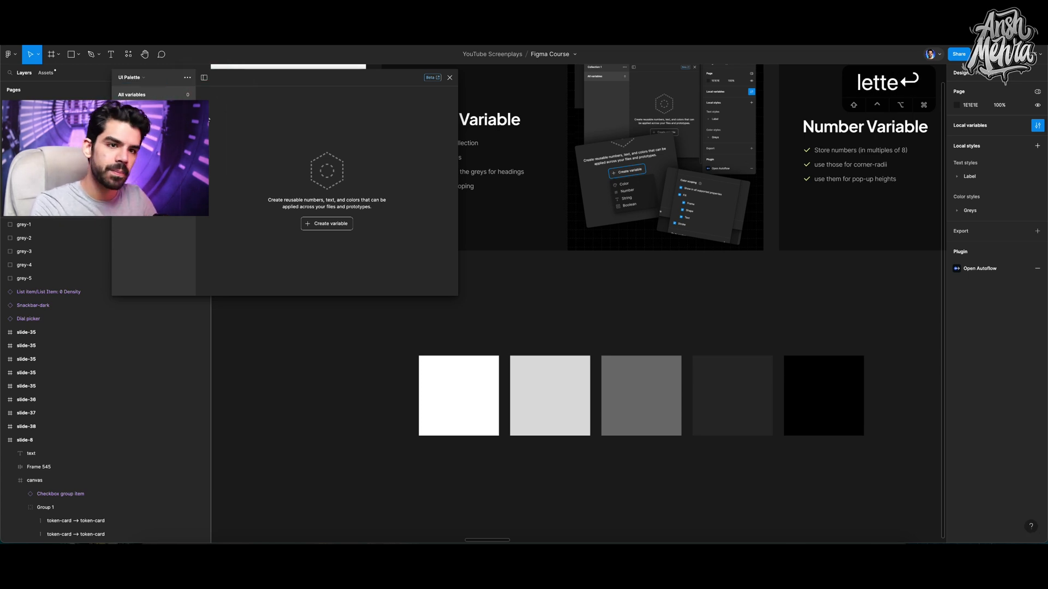
Step: Switch to the Primitives collection to view its variables and return to the UI Palette collection
{"action": "left_click", "coordinate": [143, 77]}
{"action": "left_click", "coordinate": [141, 73]}
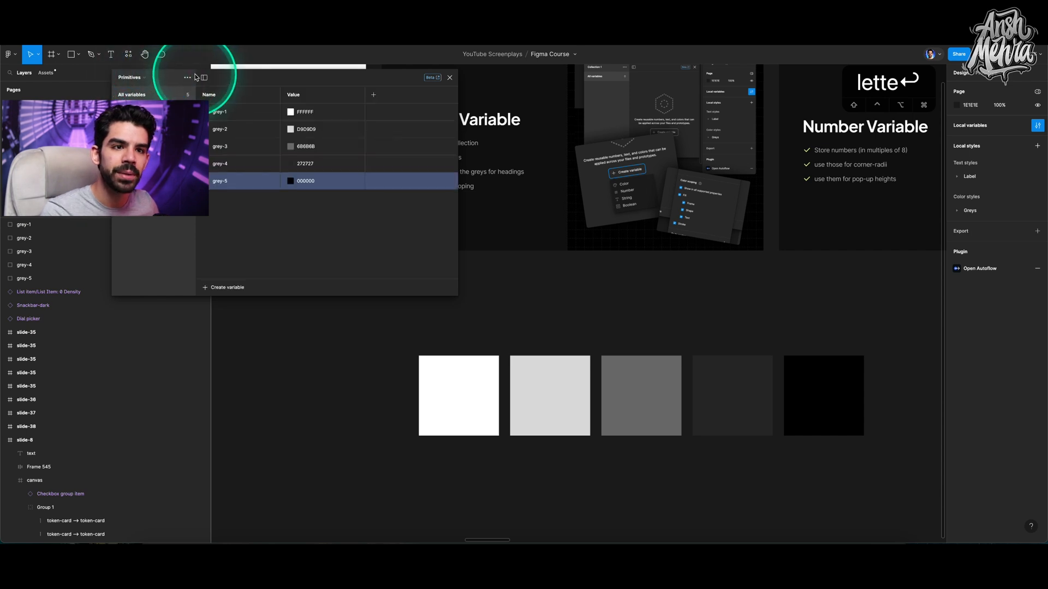
{"action": "left_click", "coordinate": [146, 76]}
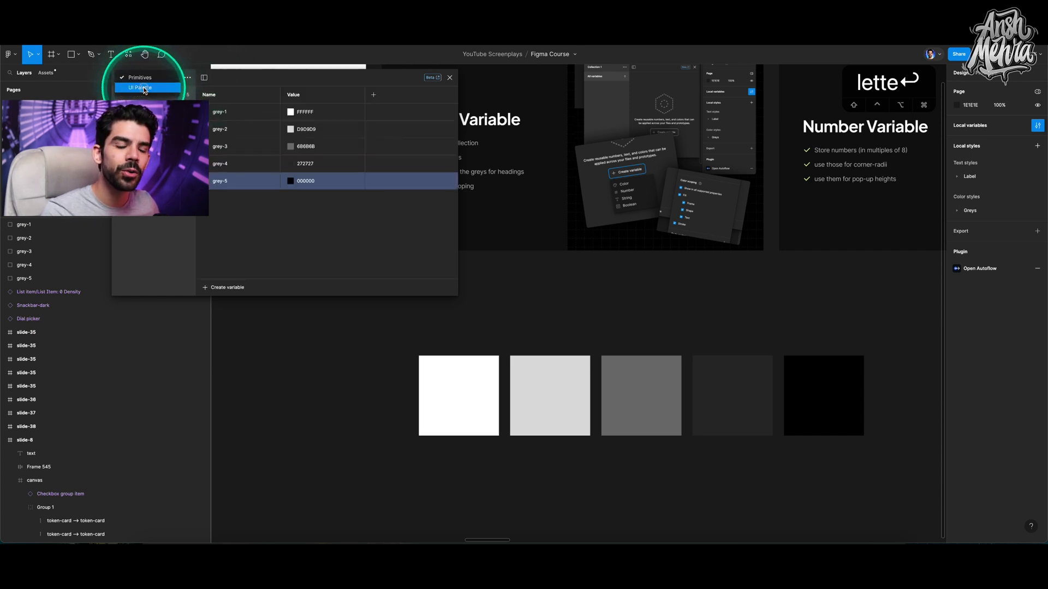
{"action": "left_click", "coordinate": [136, 86]}
Step: Create a color variable named surface-1 in the UI Palette collection
{"action": "left_click", "coordinate": [328, 225]}
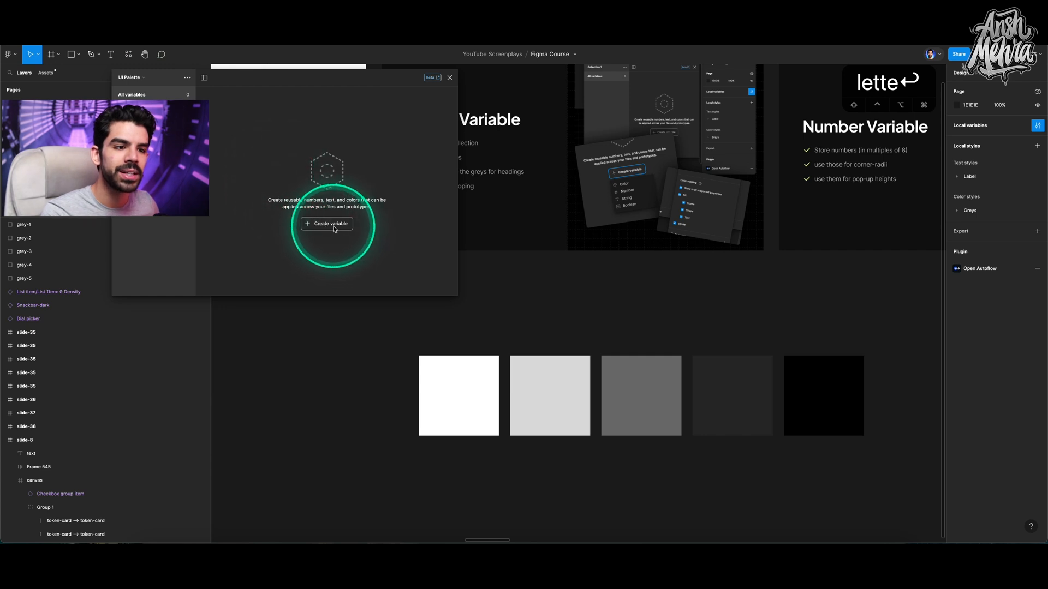
{"action": "left_click", "coordinate": [321, 240]}
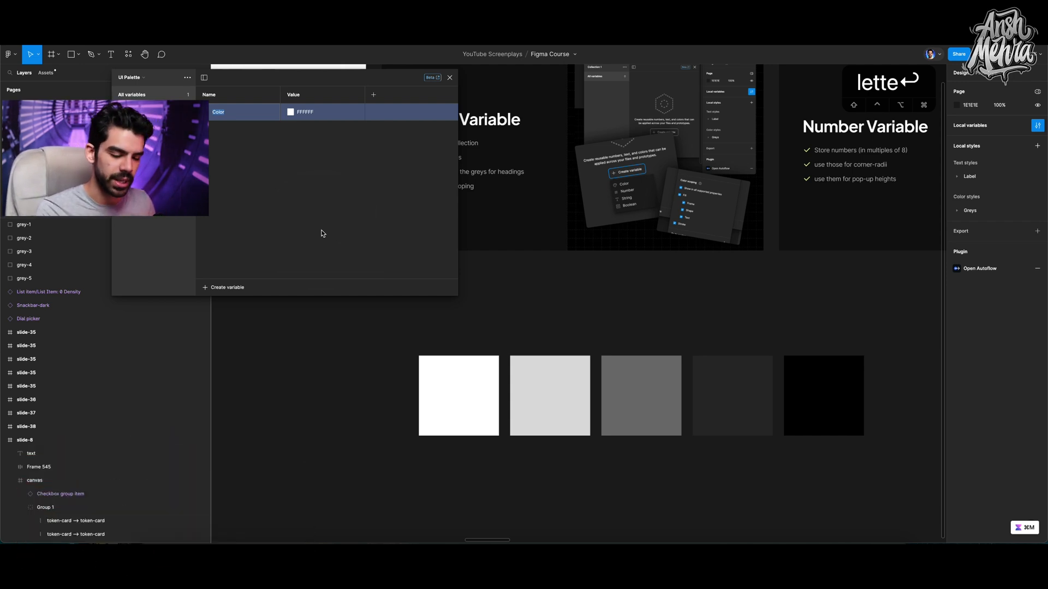
{"action": "type", "text": "urface-1"}
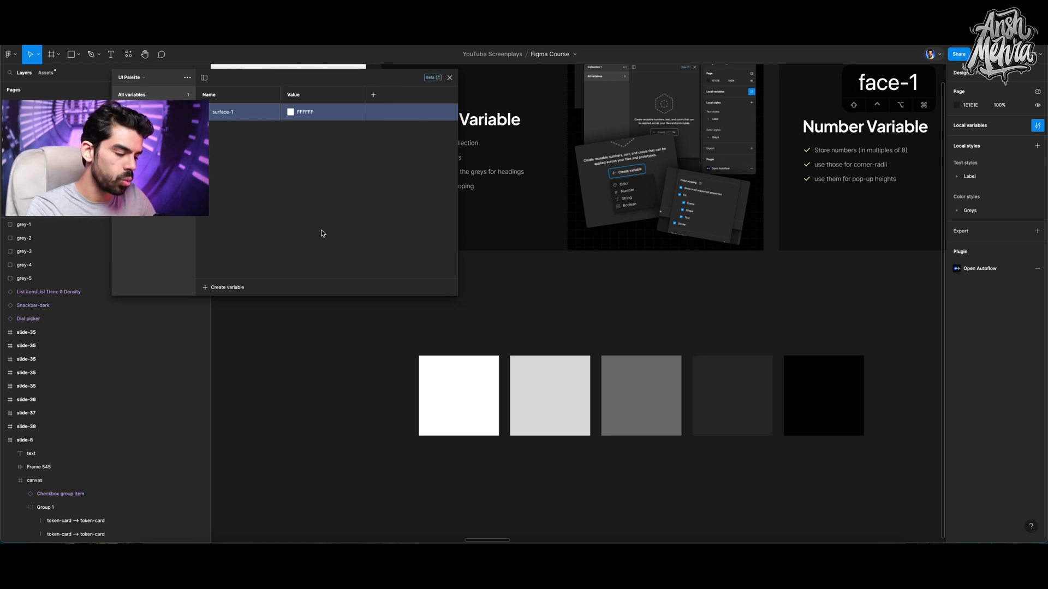
{"action": "key", "text": "Return"}
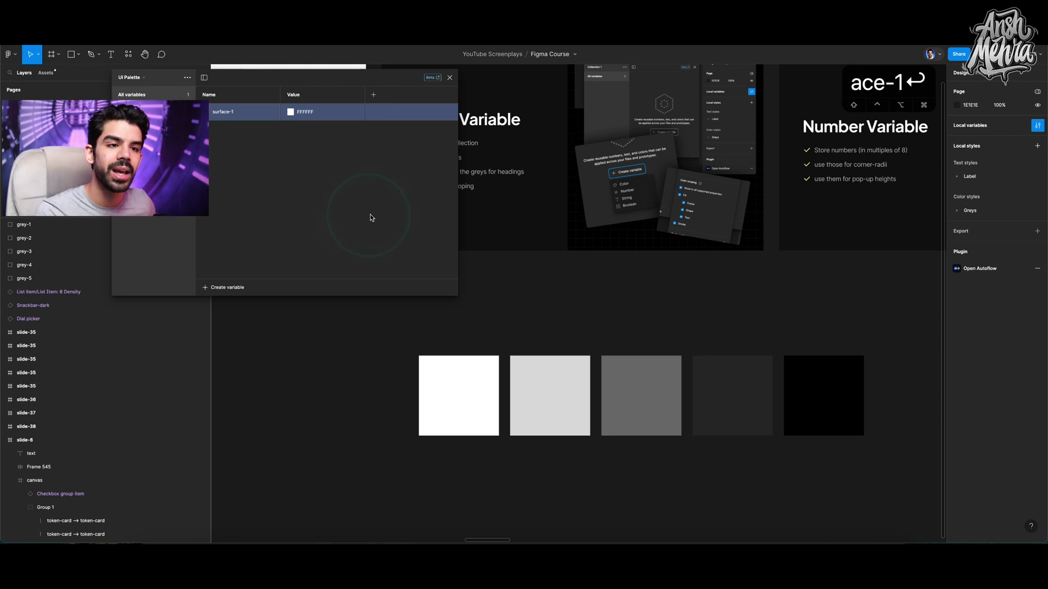
Step: Sample the second square's color, D9D9D9, as the value of surface-1 with the eyedropper
{"action": "left_click", "coordinate": [294, 113]}
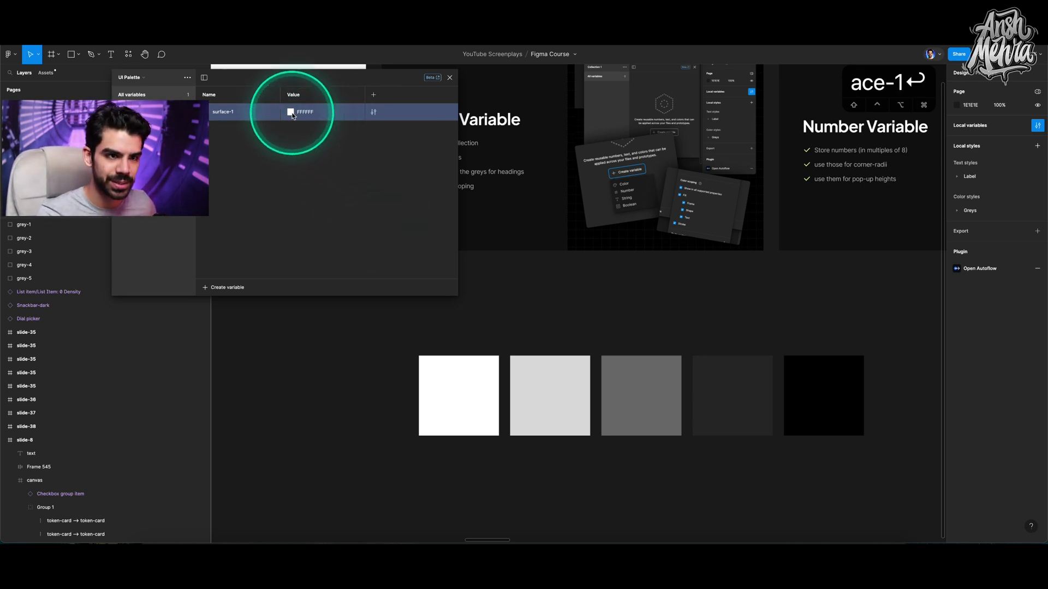
{"action": "left_click", "coordinate": [292, 113]}
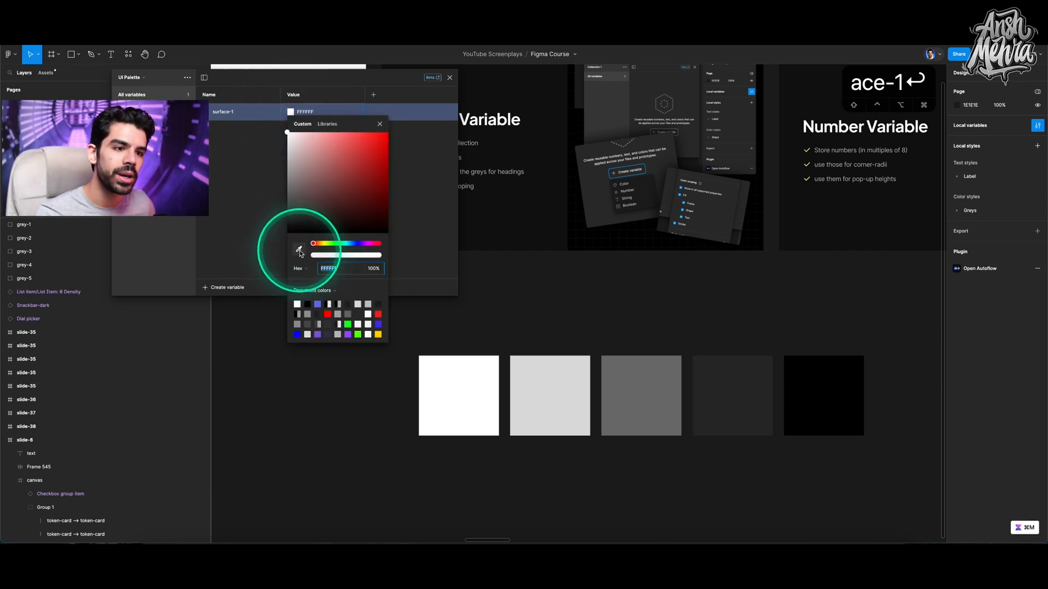
{"action": "left_click", "coordinate": [524, 395]}
{"action": "left_click", "coordinate": [411, 175]}
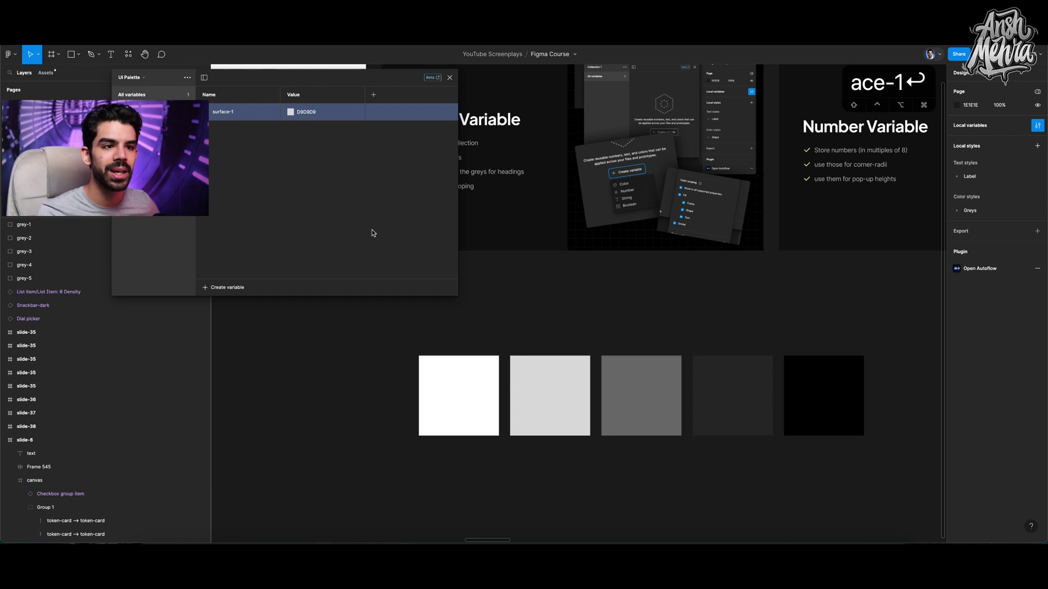
Step: Create an alias for surface-1 that references the grey-2 variable from the Primitives collection
{"action": "right_click", "coordinate": [301, 115]}
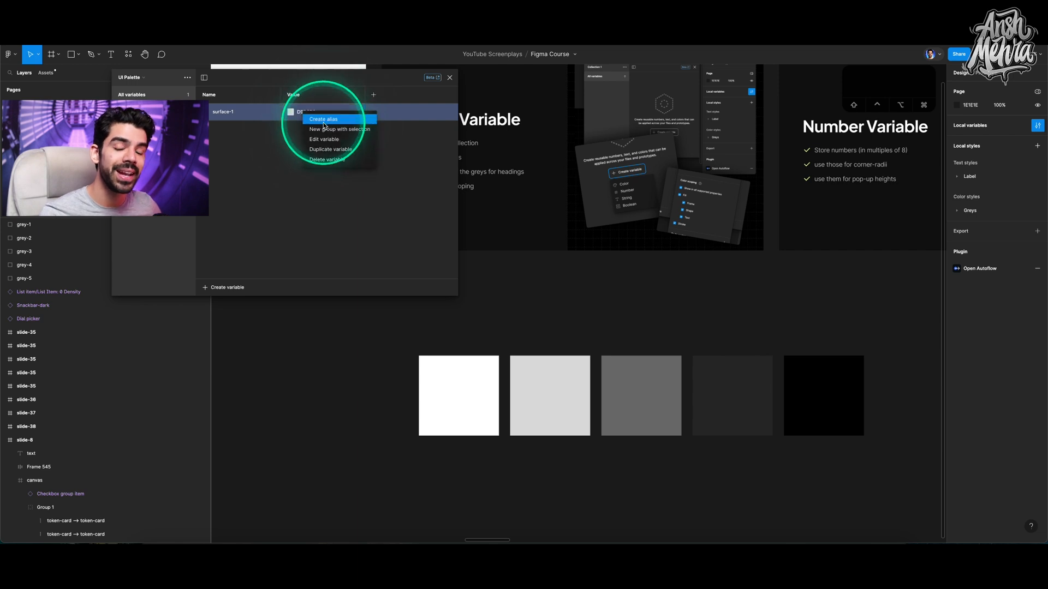
{"action": "left_click", "coordinate": [323, 120]}
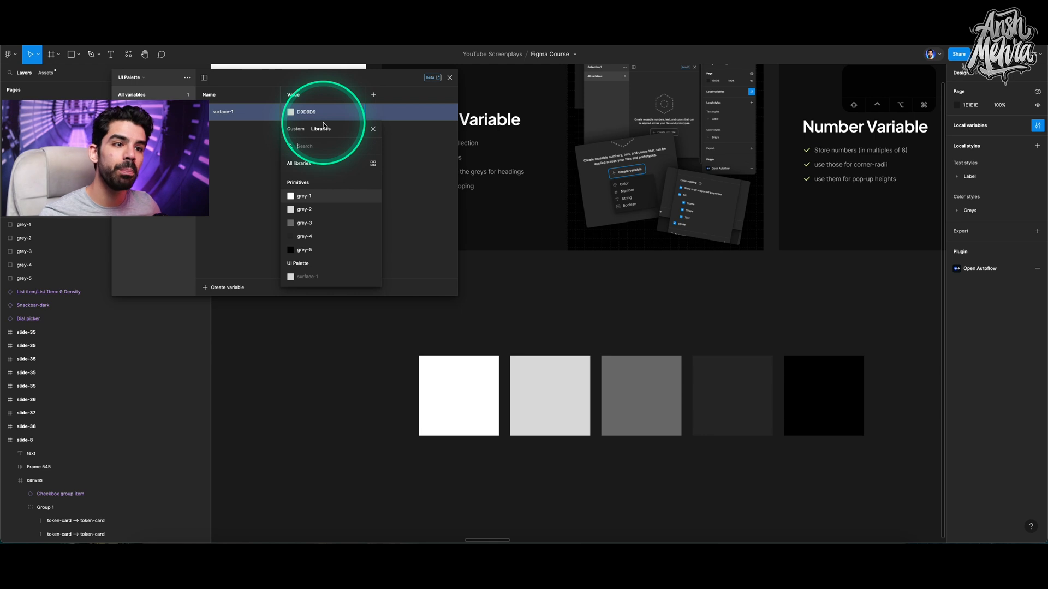
{"action": "left_click", "coordinate": [299, 130]}
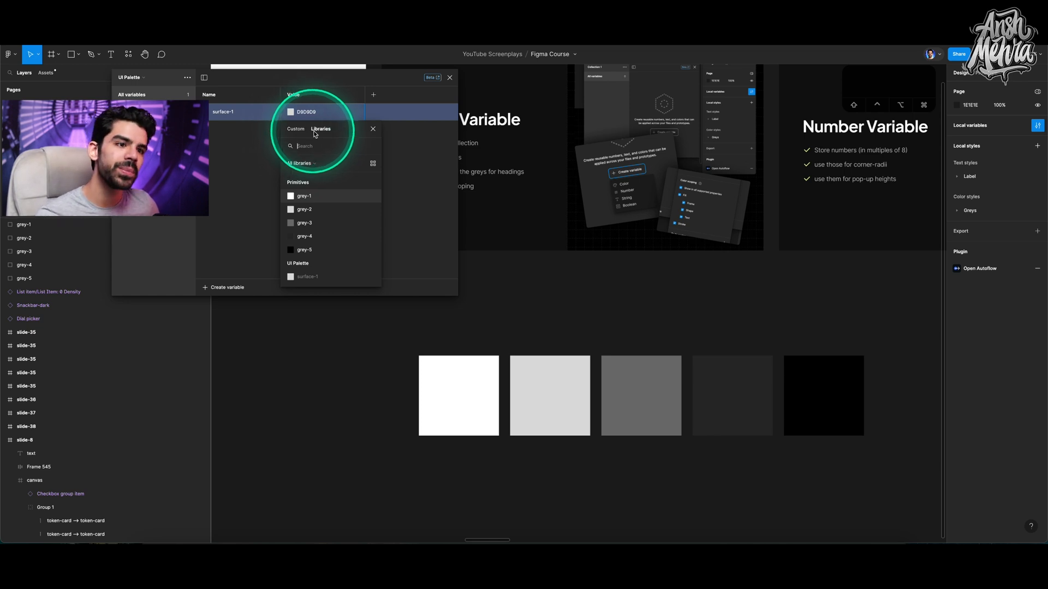
{"action": "left_click", "coordinate": [321, 129]}
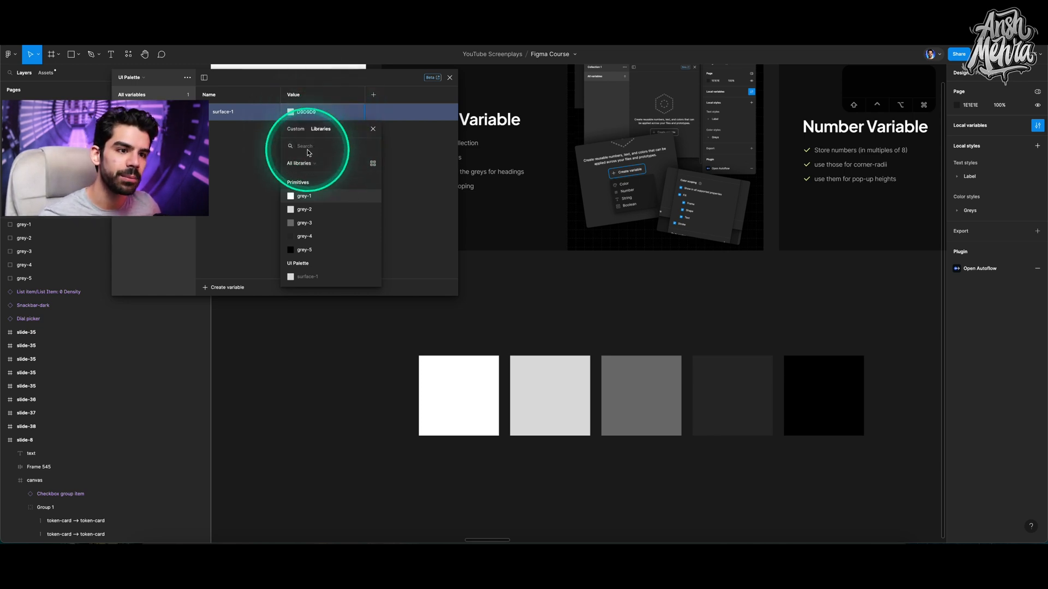
{"action": "left_click", "coordinate": [302, 183]}
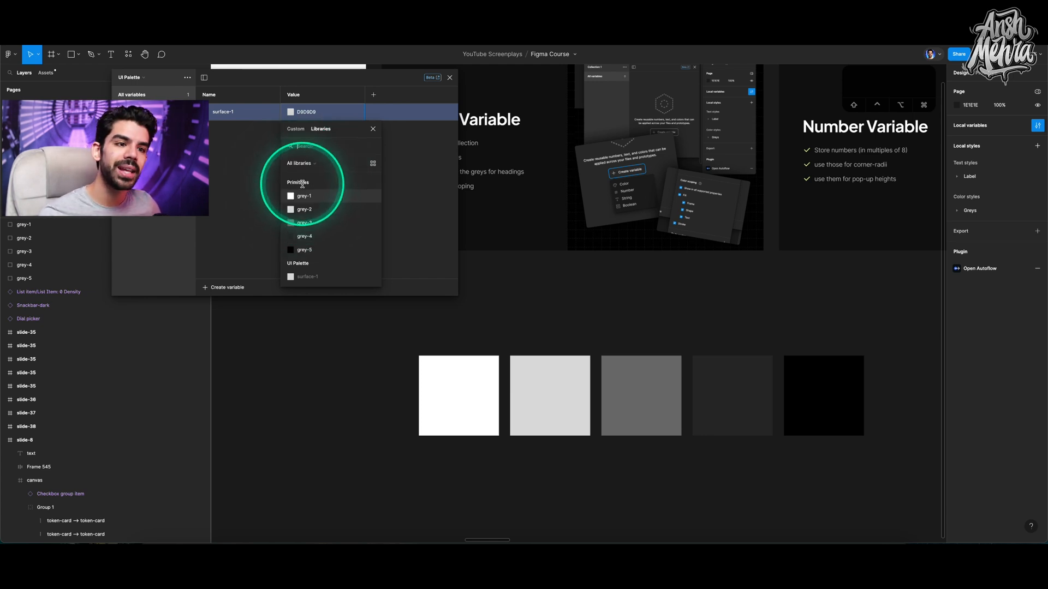
{"action": "left_click", "coordinate": [301, 214]}
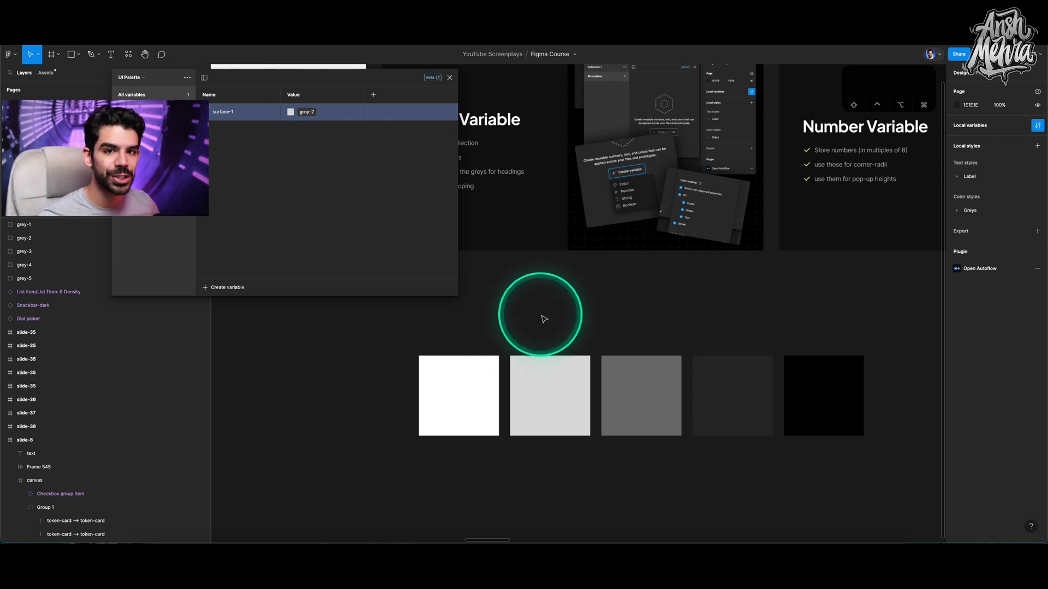
Step: Draw a rectangle about 534 × 193 below the swatches and place two evenly spaced copies beneath it
{"action": "scroll", "coordinate": [544, 319], "scroll_direction": "down", "scroll_amount": 5}
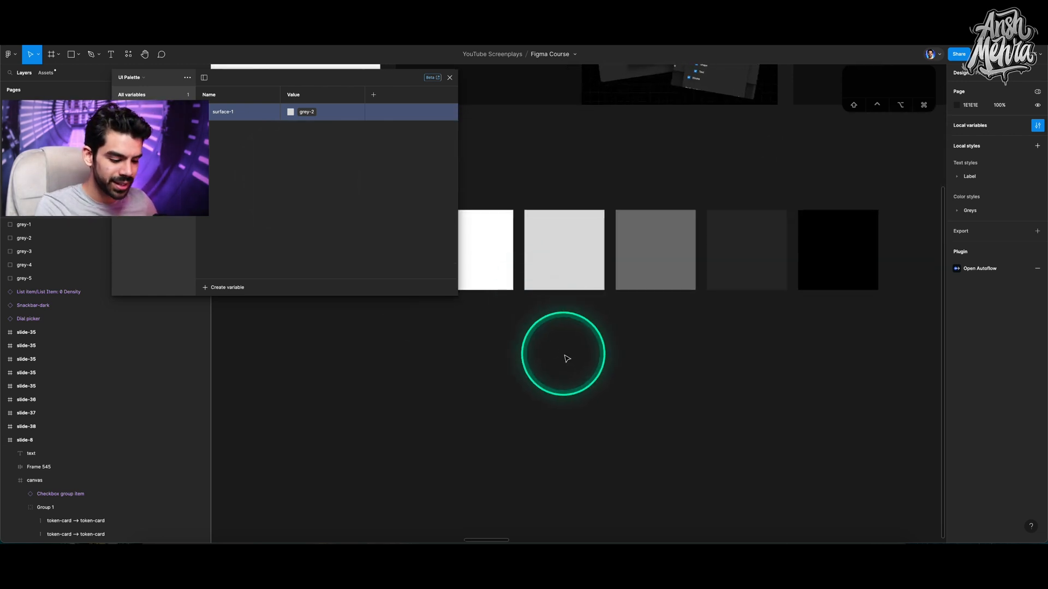
{"action": "key", "text": "r"}
{"action": "mouse_move", "coordinate": [555, 350]}
{"action": "left_mouse_down"}
{"action": "mouse_move", "coordinate": [646, 381]}
{"action": "mouse_move", "coordinate": [639, 379]}
{"action": "left_mouse_up"}
{"action": "scroll", "coordinate": [638, 378], "scroll_direction": "down", "scroll_amount": 3}
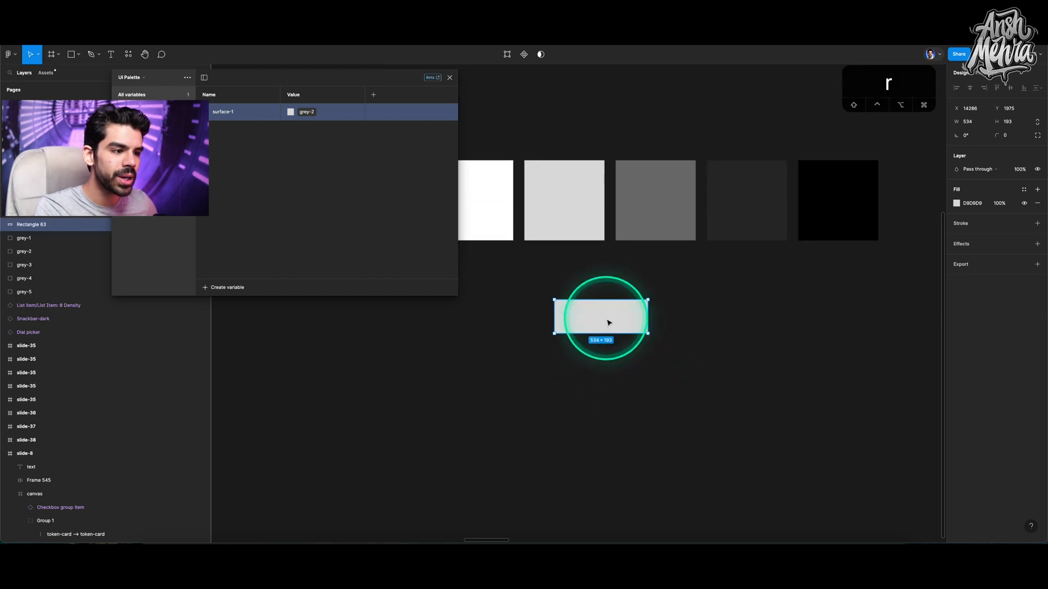
{"action": "mouse_move", "coordinate": [607, 322]}
{"action": "left_mouse_down"}
{"action": "mouse_move", "coordinate": [596, 440]}
{"action": "mouse_move", "coordinate": [607, 449]}
{"action": "left_mouse_up"}
{"action": "left_click", "coordinate": [611, 323]}
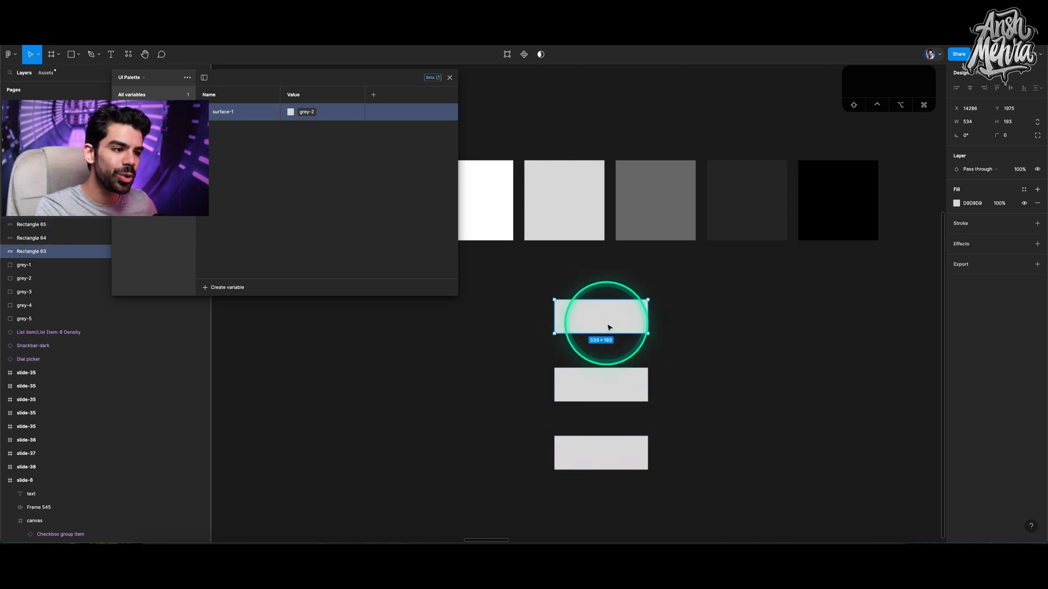
Step: Sketch freehand arrows with the Pencil tool from each rectangle down to the one below, plus one leading down from the last
{"action": "key", "text": "p"}
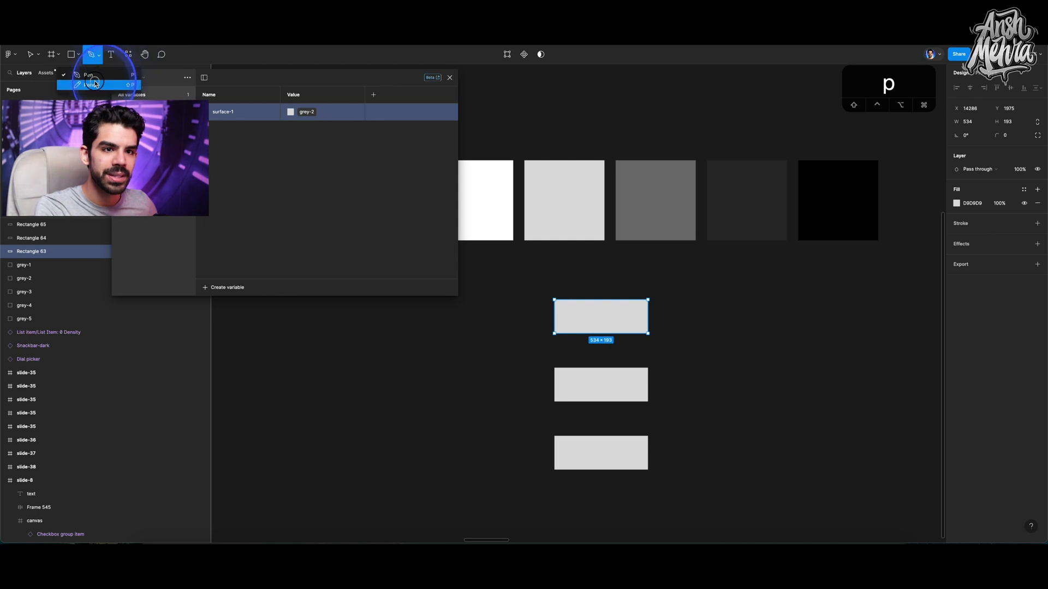
{"action": "left_click", "coordinate": [94, 85]}
{"action": "mouse_move", "coordinate": [652, 309]}
{"action": "left_mouse_down"}
{"action": "mouse_move", "coordinate": [690, 346]}
{"action": "mouse_move", "coordinate": [659, 374]}
{"action": "mouse_move", "coordinate": [681, 381]}
{"action": "left_mouse_up"}
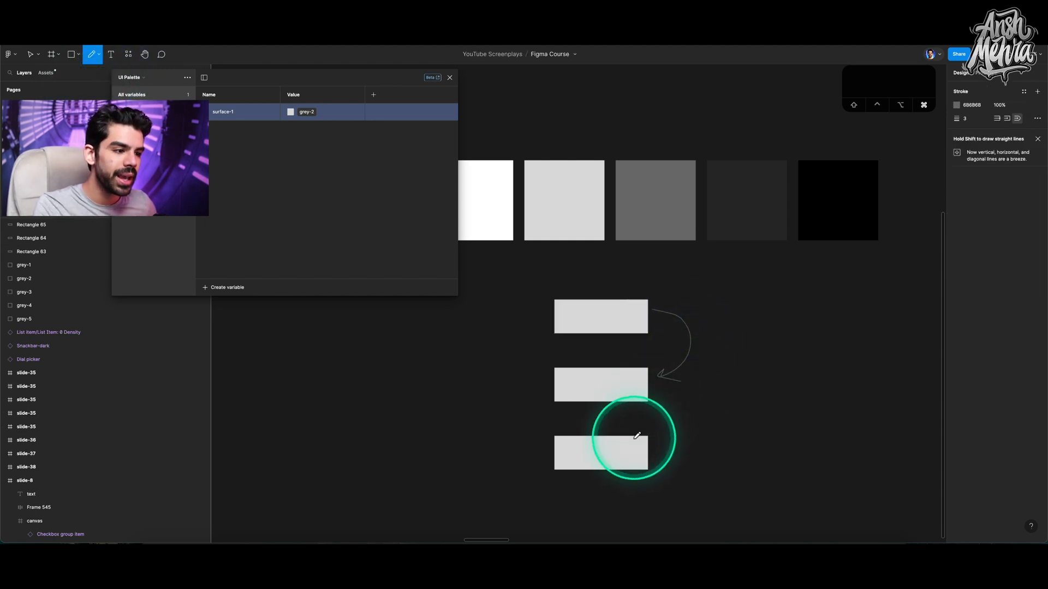
{"action": "scroll", "coordinate": [636, 437], "scroll_direction": "up", "scroll_amount": 5}
{"action": "scroll", "coordinate": [667, 418], "scroll_direction": "down", "scroll_amount": 3}
{"action": "mouse_move", "coordinate": [675, 278]}
{"action": "left_mouse_down"}
{"action": "mouse_move", "coordinate": [702, 288]}
{"action": "mouse_move", "coordinate": [715, 358]}
{"action": "mouse_move", "coordinate": [678, 402]}
{"action": "mouse_move", "coordinate": [712, 407]}
{"action": "left_mouse_up"}
{"action": "scroll", "coordinate": [724, 394], "scroll_direction": "down", "scroll_amount": 6}
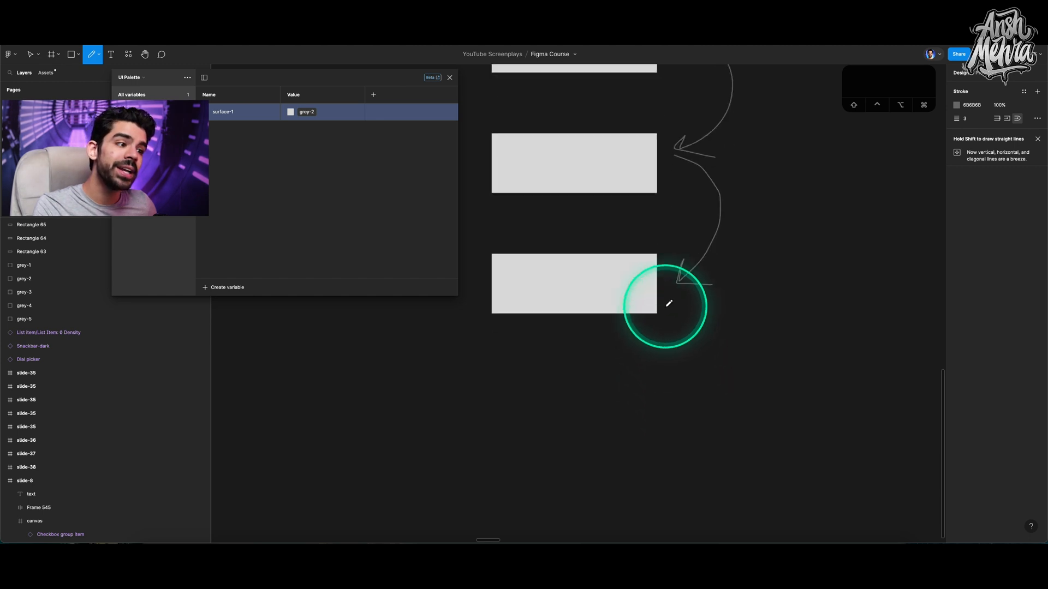
{"action": "mouse_move", "coordinate": [665, 299]}
{"action": "left_mouse_down"}
{"action": "mouse_move", "coordinate": [719, 341]}
{"action": "mouse_move", "coordinate": [709, 410]}
{"action": "mouse_move", "coordinate": [688, 429]}
{"action": "mouse_move", "coordinate": [718, 437]}
{"action": "left_mouse_up"}
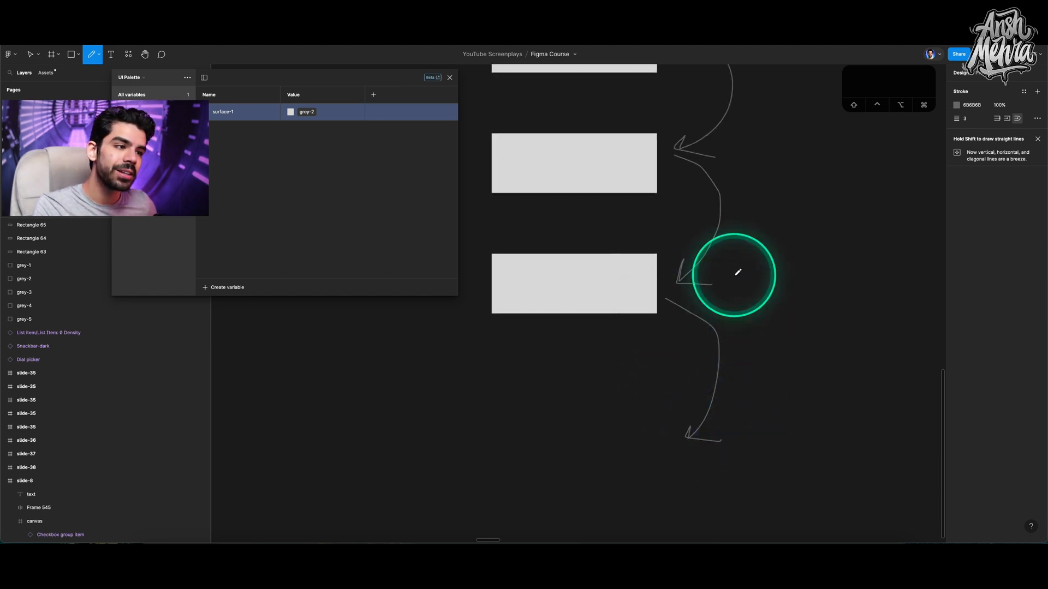
Step: Sketch freehand loops around the uppermost rectangle and a curly brace spanning the three rectangles
{"action": "scroll", "coordinate": [737, 271], "scroll_direction": "up", "scroll_amount": 8}
{"action": "mouse_move", "coordinate": [691, 135]}
{"action": "left_mouse_down"}
{"action": "mouse_move", "coordinate": [650, 128]}
{"action": "mouse_move", "coordinate": [463, 227]}
{"action": "mouse_move", "coordinate": [715, 146]}
{"action": "mouse_move", "coordinate": [720, 227]}
{"action": "mouse_move", "coordinate": [638, 159]}
{"action": "left_mouse_up"}
{"action": "mouse_move", "coordinate": [608, 195]}
{"action": "left_mouse_down"}
{"action": "mouse_move", "coordinate": [524, 227]}
{"action": "mouse_move", "coordinate": [466, 309]}
{"action": "mouse_move", "coordinate": [470, 429]}
{"action": "left_mouse_up"}
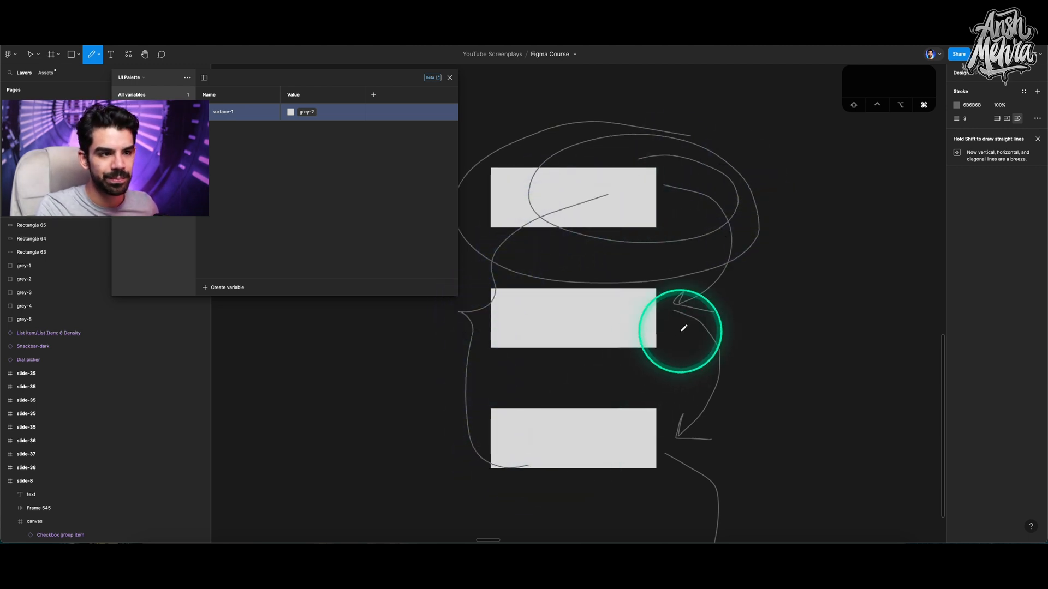
Step: Circle the token hierarchy diagram from Root Value to Component Spec. on its slide with a freehand pencil loop
{"action": "scroll", "coordinate": [679, 328], "scroll_direction": "down", "scroll_amount": 10}
{"action": "scroll", "coordinate": [683, 328], "scroll_direction": "left", "scroll_amount": 5}
{"action": "scroll", "coordinate": [611, 251], "scroll_direction": "up", "scroll_amount": 10}
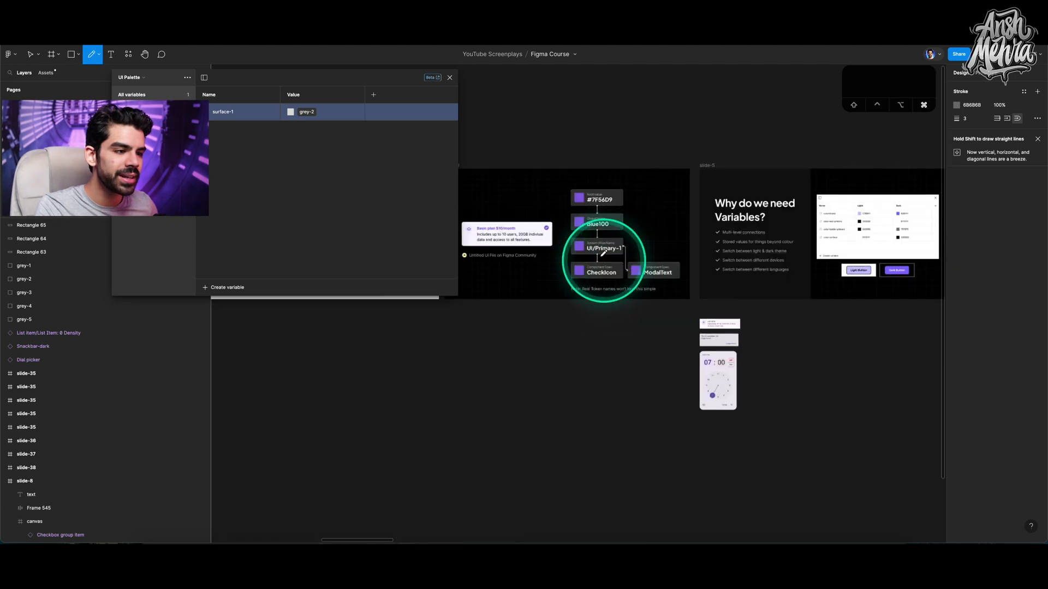
{"action": "scroll", "coordinate": [600, 219], "scroll_direction": "up", "scroll_amount": 2}
{"action": "mouse_move", "coordinate": [692, 124]}
{"action": "left_mouse_down"}
{"action": "mouse_move", "coordinate": [594, 124]}
{"action": "mouse_move", "coordinate": [511, 182]}
{"action": "mouse_move", "coordinate": [523, 295]}
{"action": "mouse_move", "coordinate": [667, 410]}
{"action": "mouse_move", "coordinate": [784, 373]}
{"action": "mouse_move", "coordinate": [787, 197]}
{"action": "mouse_move", "coordinate": [725, 131]}
{"action": "mouse_move", "coordinate": [642, 118]}
{"action": "mouse_move", "coordinate": [629, 139]}
{"action": "left_mouse_up"}
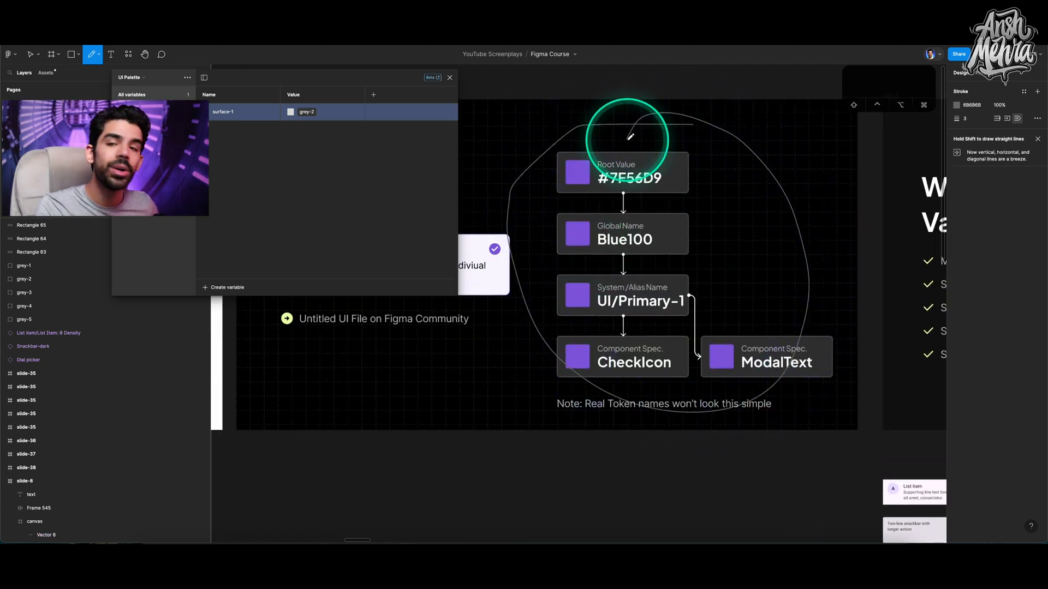
{"action": "scroll", "coordinate": [608, 183], "scroll_direction": "down", "scroll_amount": 8}
{"action": "key", "text": "Escape"}
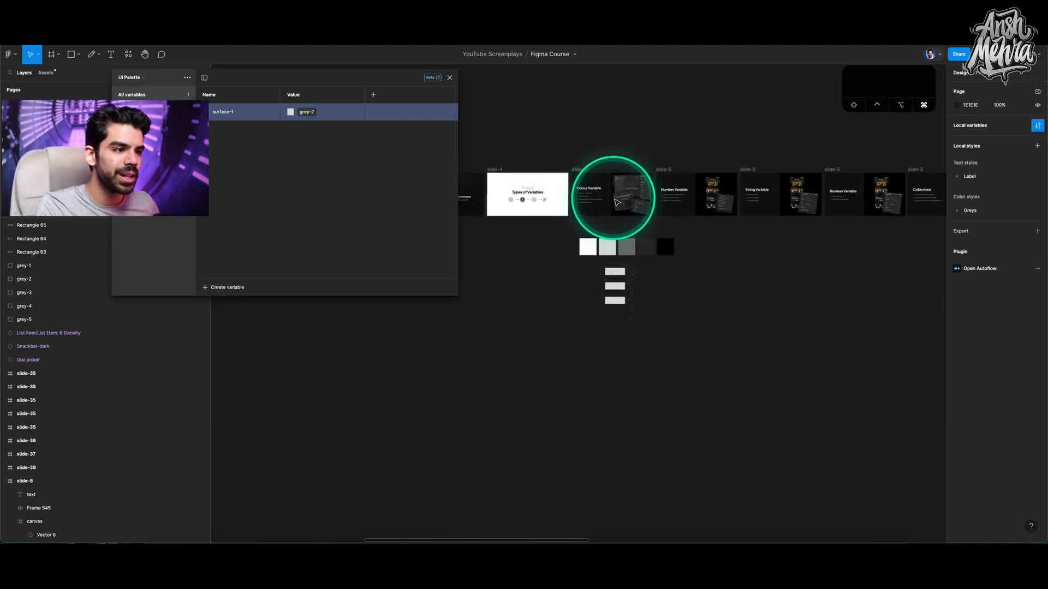
Step: Create a color variable named text-primary in the UI Palette collection
{"action": "scroll", "coordinate": [568, 187], "scroll_direction": "up", "scroll_amount": 3}
{"action": "scroll", "coordinate": [568, 187], "scroll_direction": "up", "scroll_amount": 3}
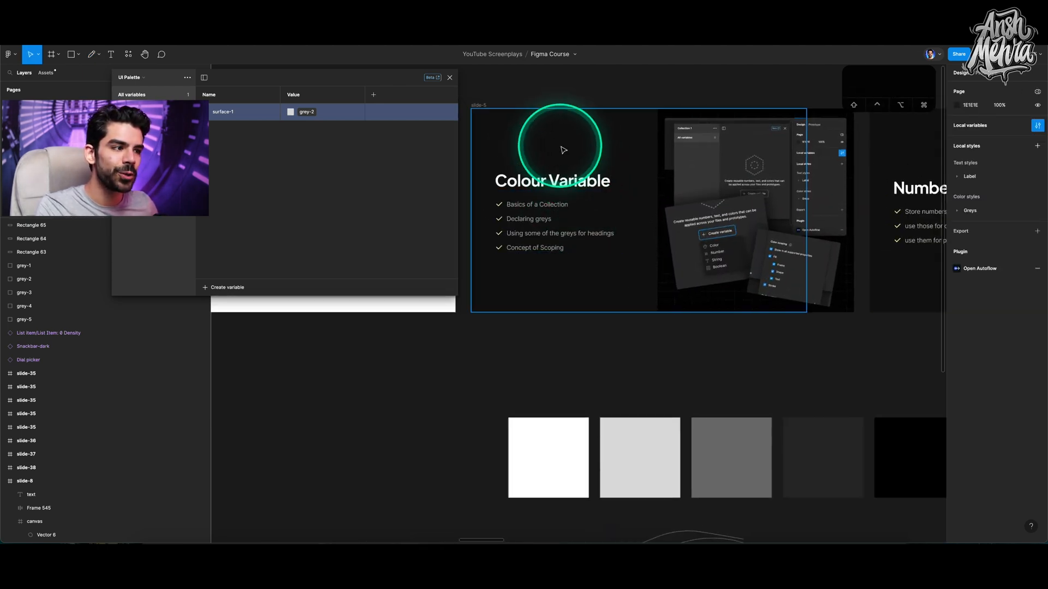
{"action": "left_click", "coordinate": [208, 290]}
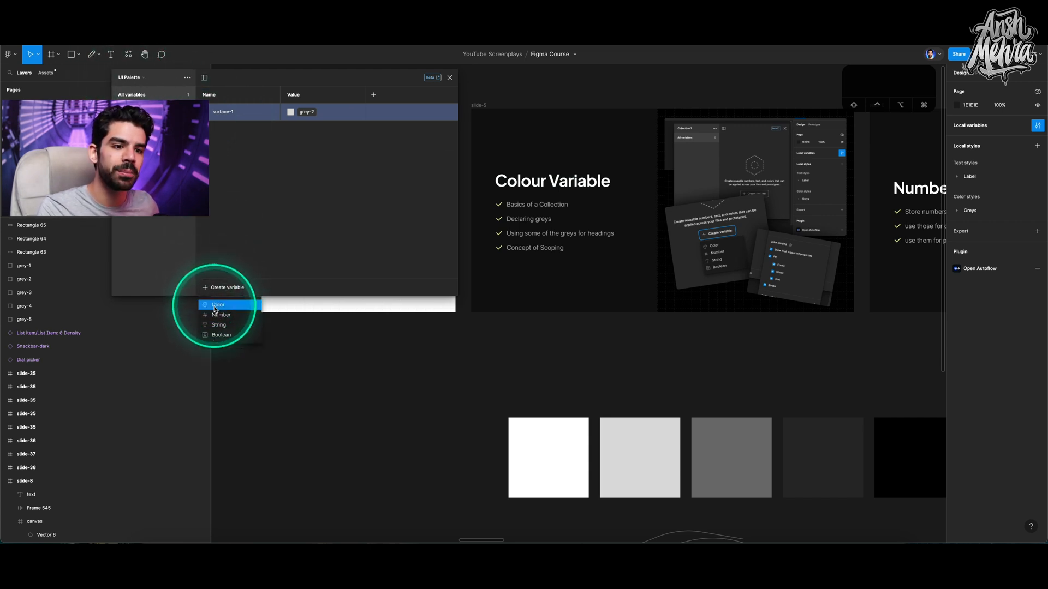
{"action": "left_click", "coordinate": [214, 304]}
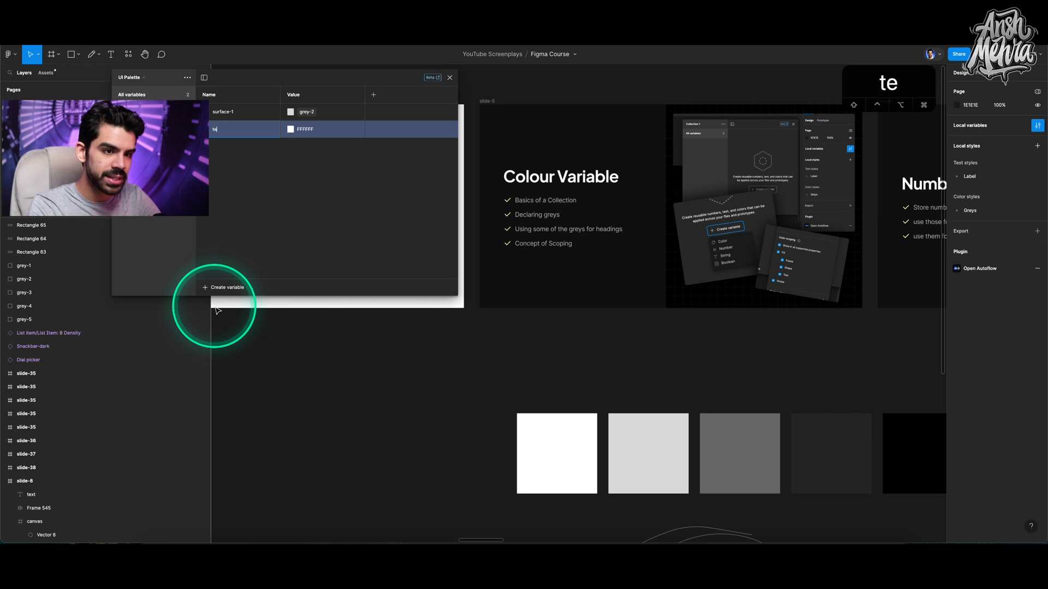
{"action": "type", "text": "text-primar"}
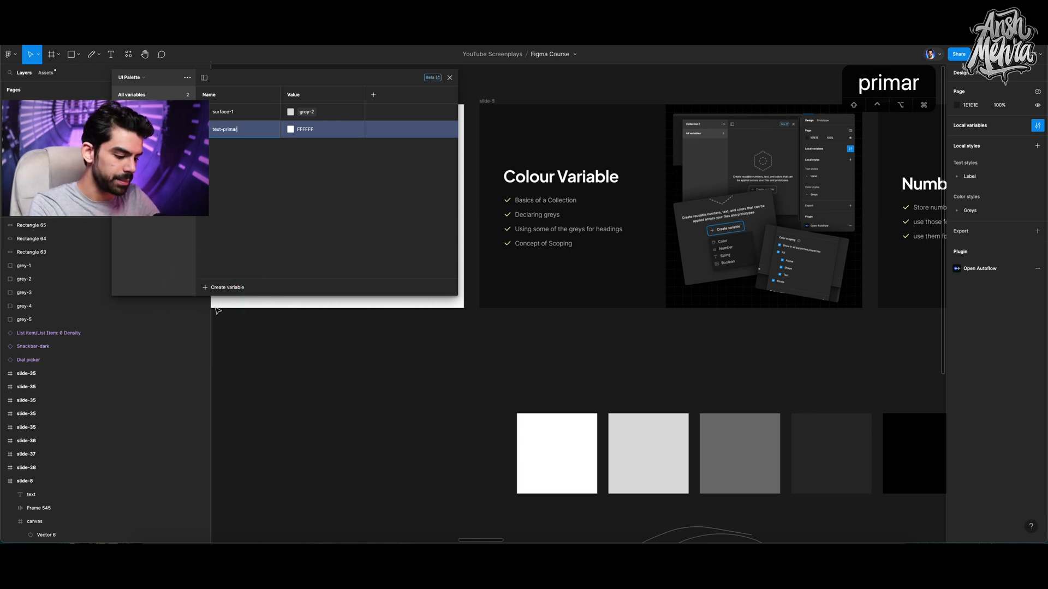
{"action": "type", "text": "y"}
{"action": "key", "text": "Return"}
Step: Alias the text-primary variable to the grey-5 primitive
{"action": "left_click", "coordinate": [234, 137]}
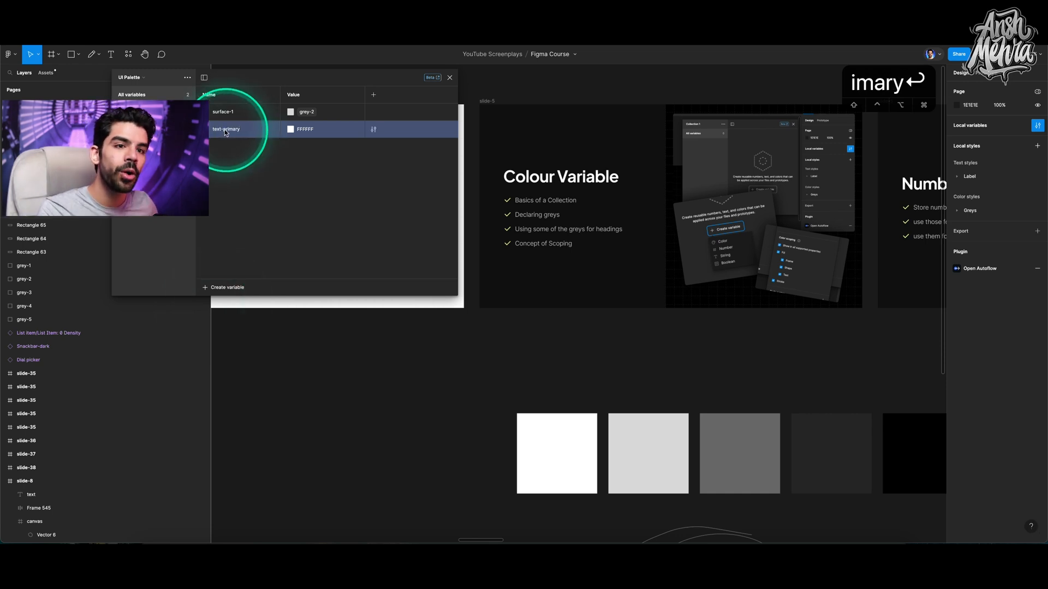
{"action": "right_click", "coordinate": [294, 132]}
{"action": "left_click", "coordinate": [305, 137]}
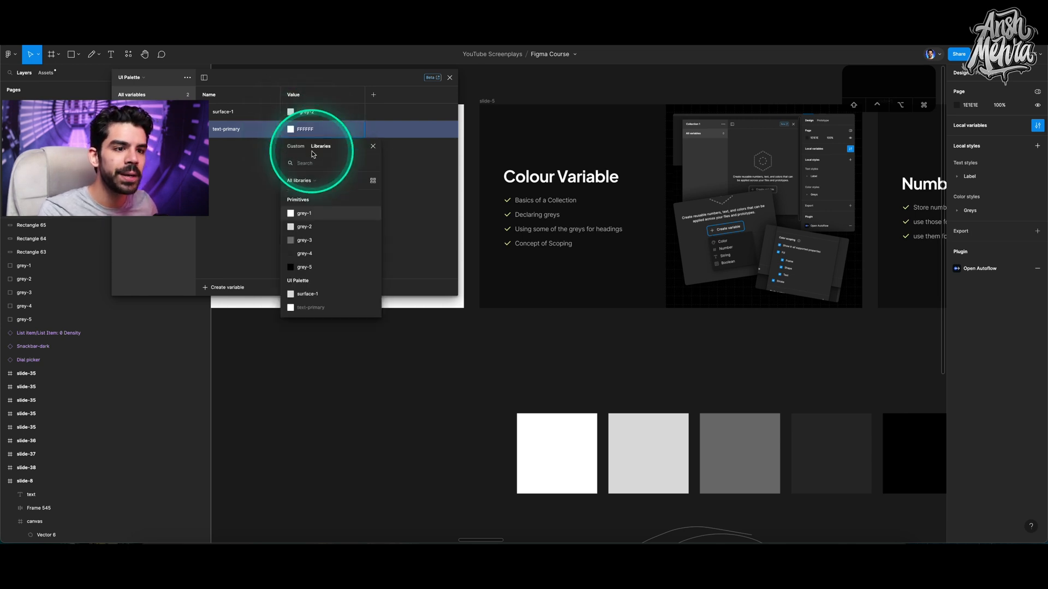
{"action": "left_click", "coordinate": [309, 266]}
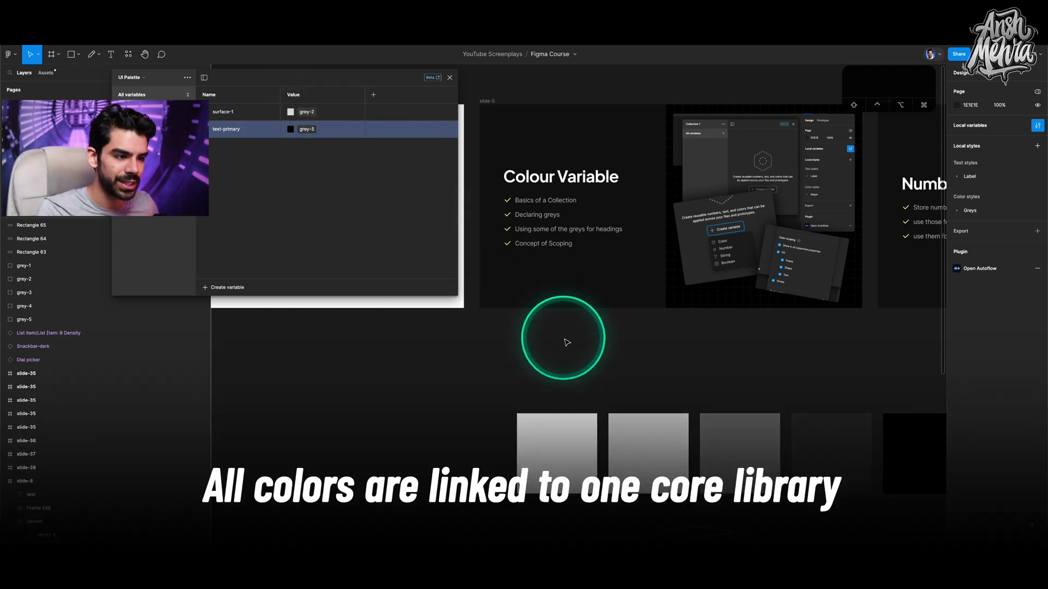
Step: Delete the three stacked rectangles and all the freehand sketches around them below the swatches
{"action": "scroll", "coordinate": [562, 334], "scroll_direction": "down", "scroll_amount": 2}
{"action": "scroll", "coordinate": [562, 334], "scroll_direction": "down", "scroll_amount": 5}
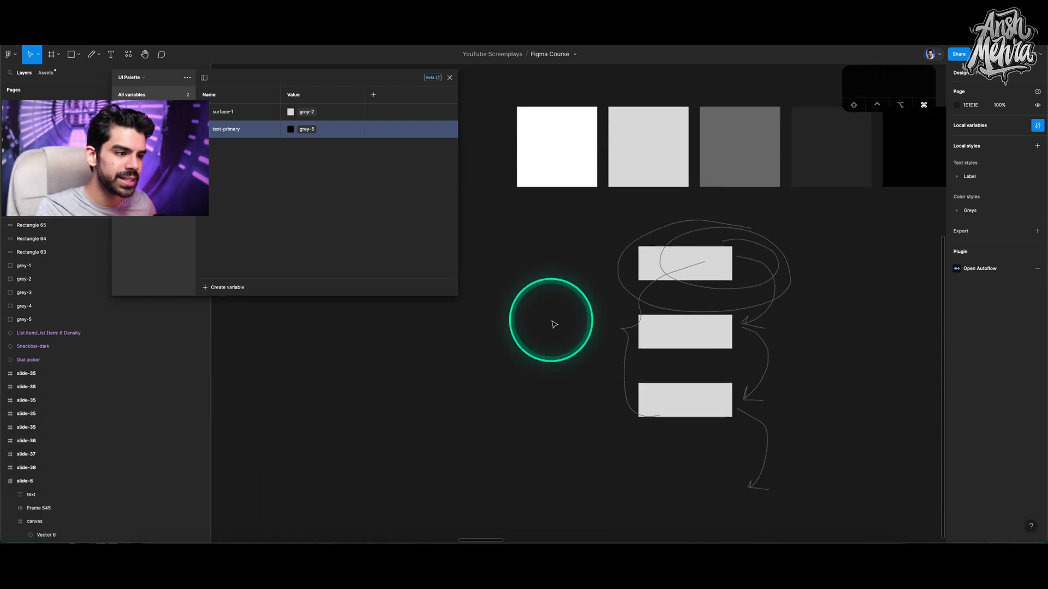
{"action": "scroll", "coordinate": [551, 320], "scroll_direction": "down", "scroll_amount": 2}
{"action": "left_click_drag", "start_coordinate": [564, 261], "coordinate": [714, 386]}
{"action": "left_click_drag", "start_coordinate": [815, 493], "coordinate": [834, 510]}
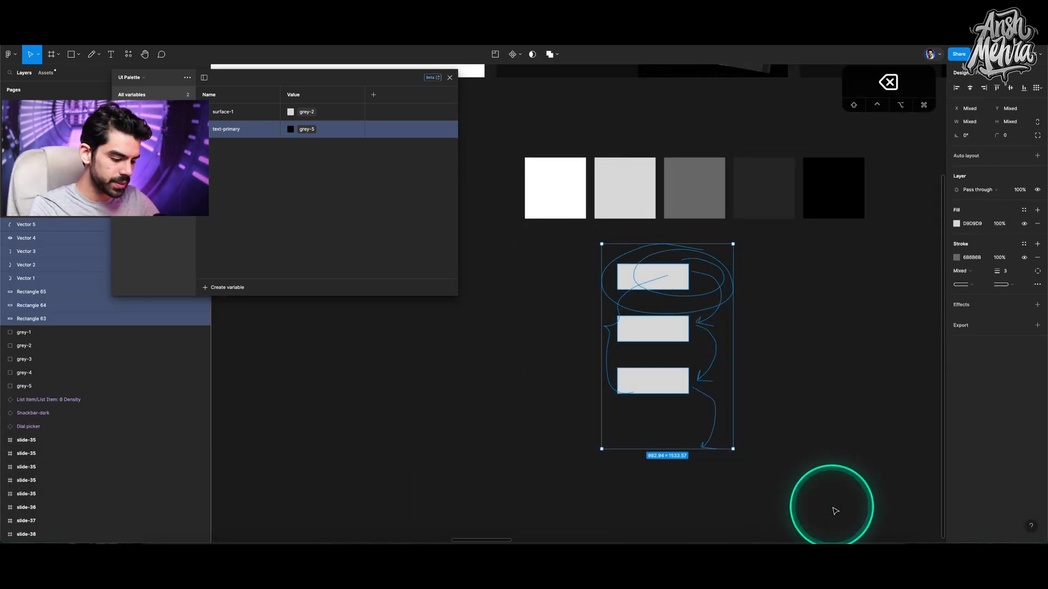
{"action": "key", "text": "BackSpace"}
Step: Draw a frame below the swatches and place a rectangle about 406 × 367 centered inside it
{"action": "key", "text": "f"}
{"action": "mouse_move", "coordinate": [536, 284]}
{"action": "left_mouse_down"}
{"action": "mouse_move", "coordinate": [685, 370]}
{"action": "mouse_move", "coordinate": [727, 436]}
{"action": "left_mouse_up"}
{"action": "scroll", "coordinate": [554, 312], "scroll_direction": "up", "scroll_amount": 5}
{"action": "key", "text": "r"}
{"action": "key", "text": "alt+v"}
{"action": "key", "text": "alt+h"}
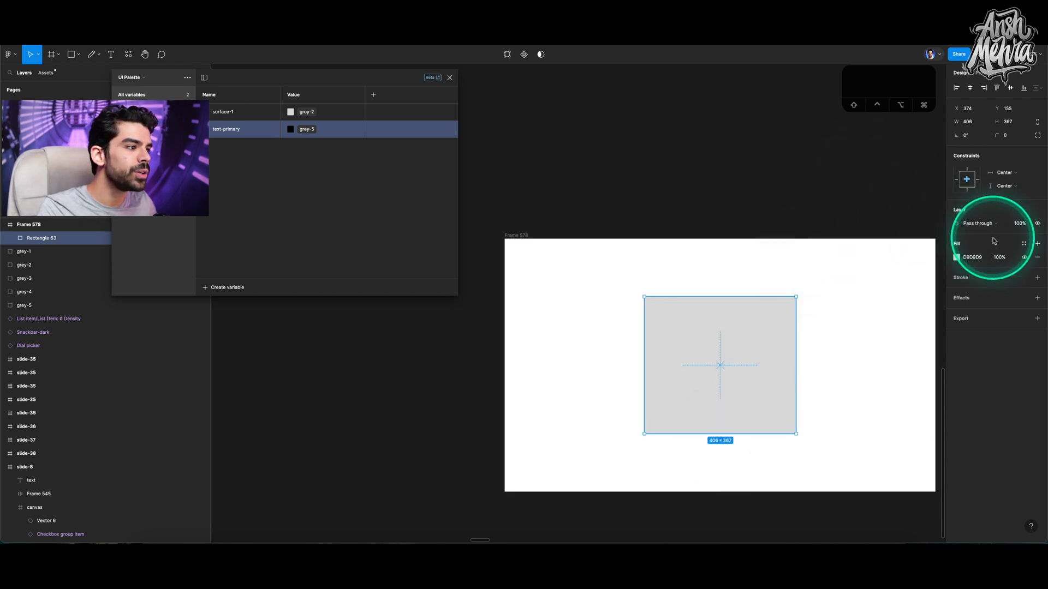
Step: Apply the grey-2 primitive to the rectangle's fill, then replace it with the surface-1 variable
{"action": "left_click", "coordinate": [1024, 244]}
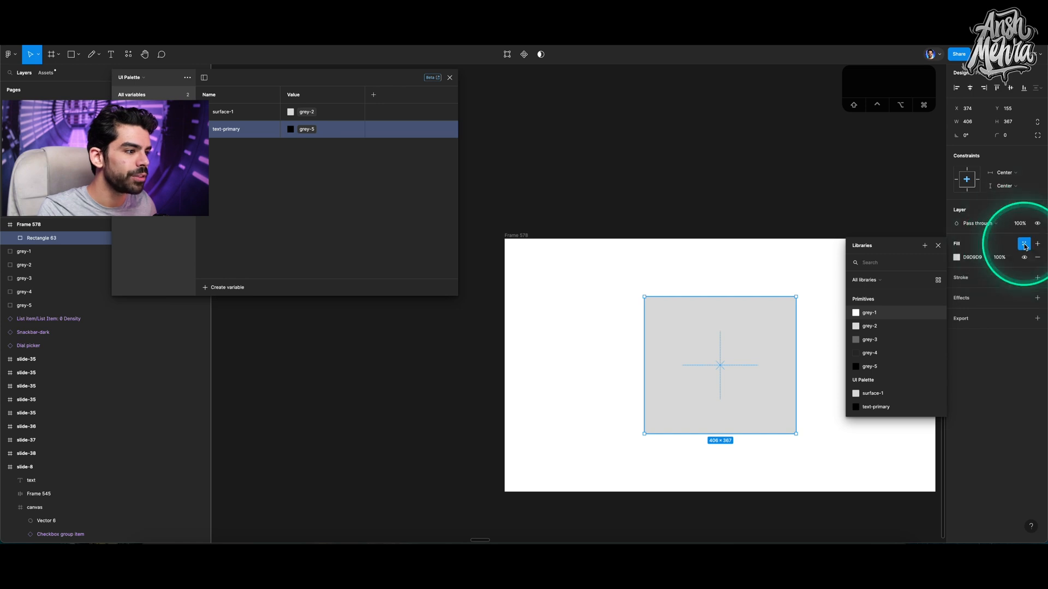
{"action": "left_click", "coordinate": [868, 326]}
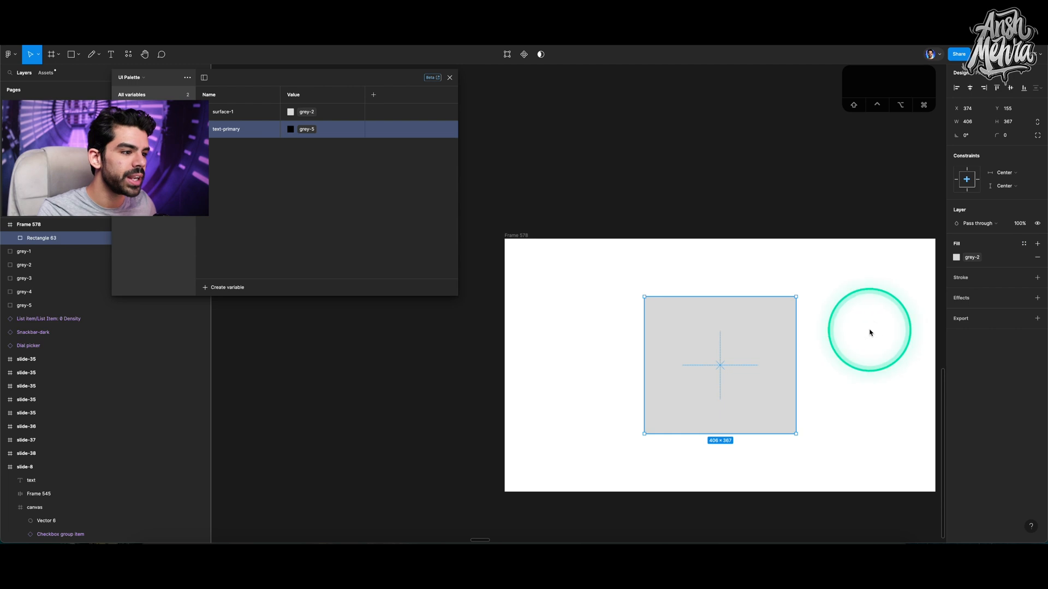
{"action": "left_click", "coordinate": [956, 259]}
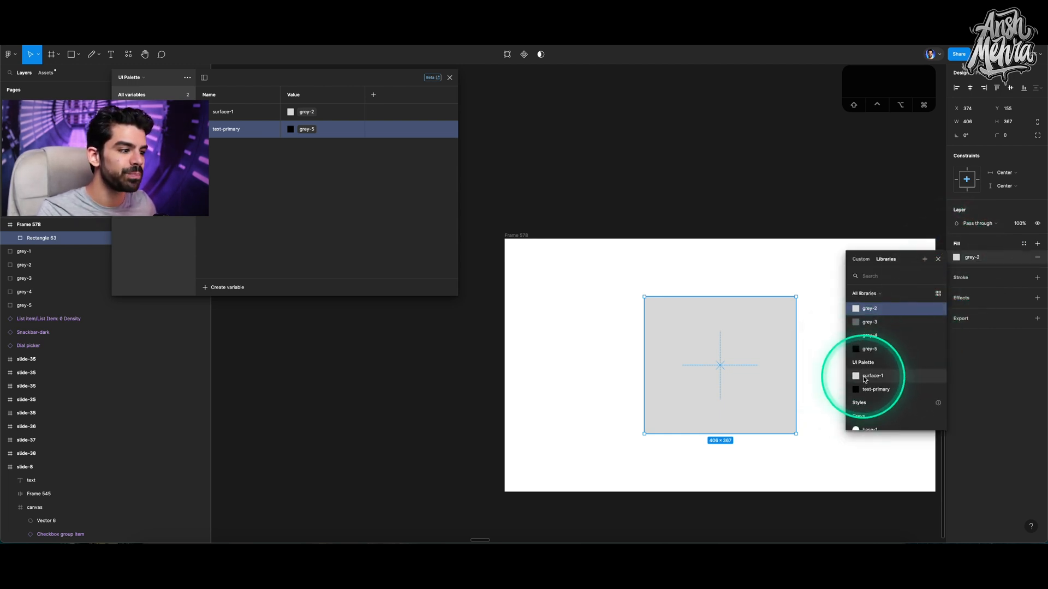
{"action": "left_click", "coordinate": [865, 379]}
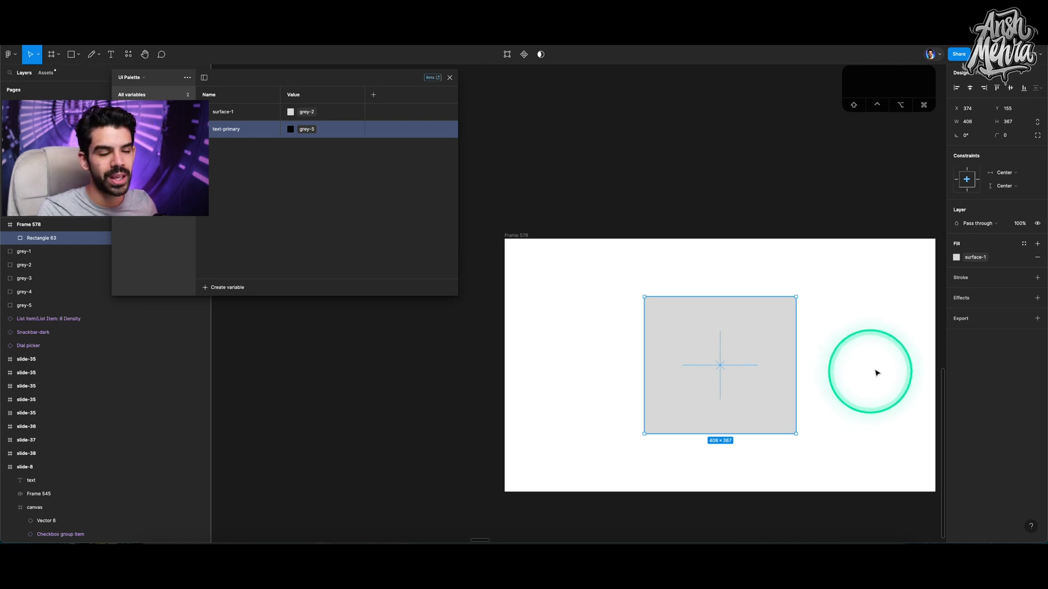
Step: Switch the rectangle's fill to the grey-2 primitive and back to surface-1 to compare the two variables
{"action": "left_click", "coordinate": [977, 262]}
{"action": "left_click", "coordinate": [873, 319]}
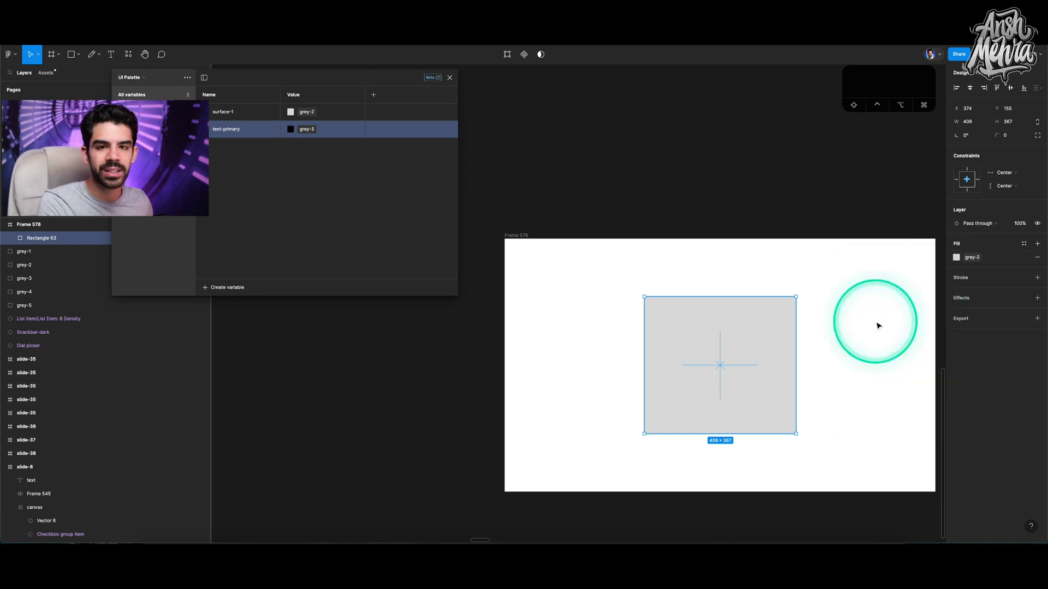
{"action": "left_click", "coordinate": [969, 257]}
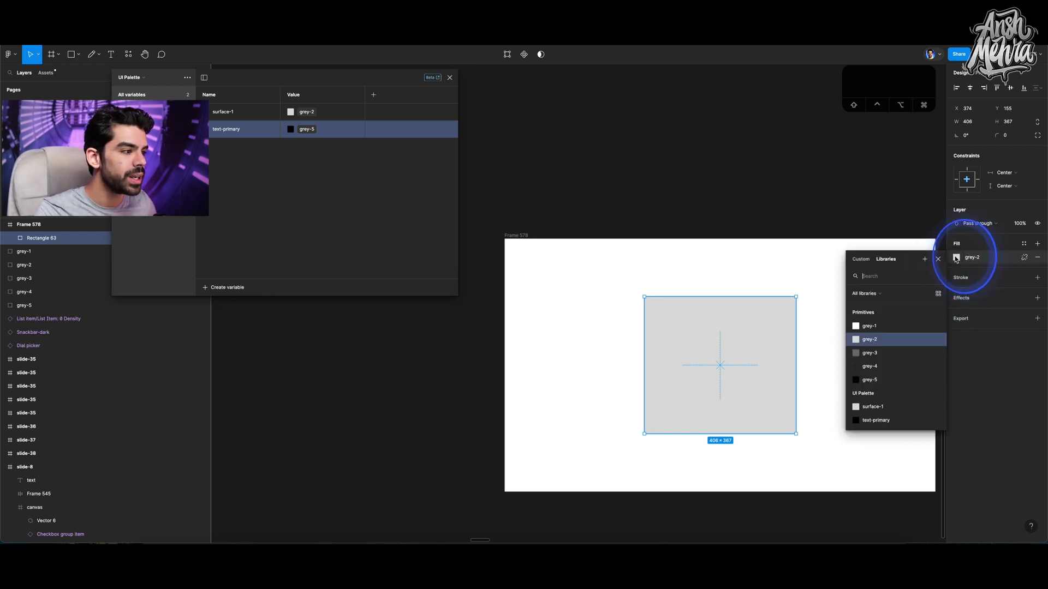
{"action": "left_click", "coordinate": [872, 407]}
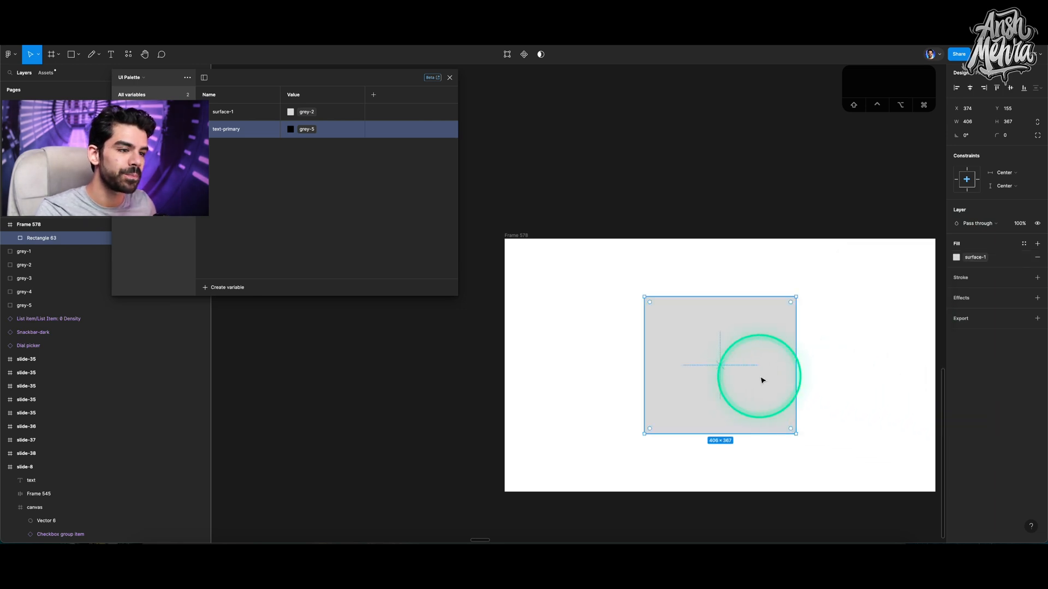
Step: Lighten the grey-2 variable in the Primitives collection to E1E1E1
{"action": "left_click", "coordinate": [136, 78]}
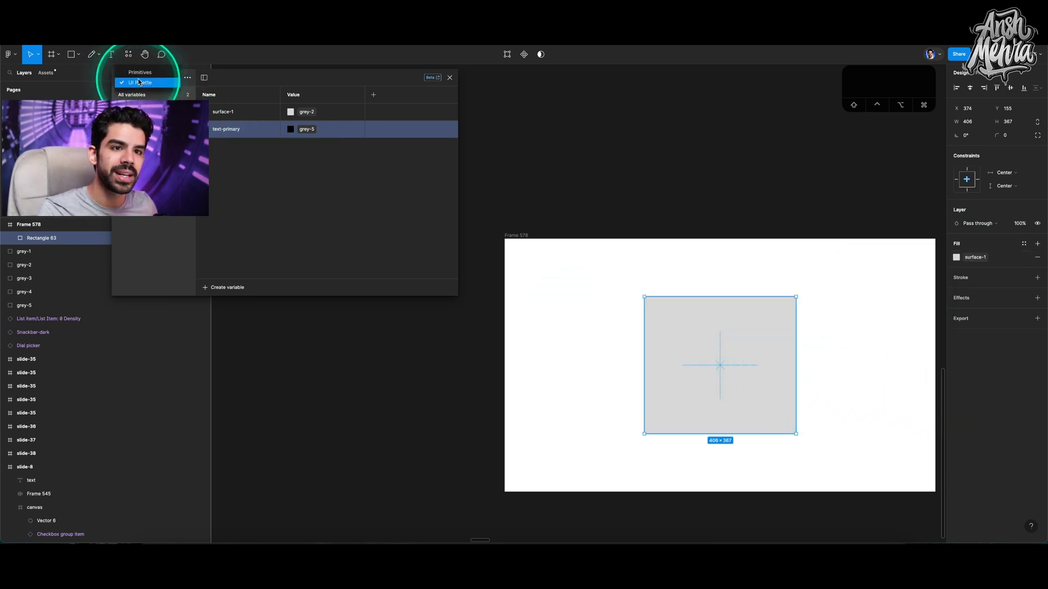
{"action": "left_click", "coordinate": [140, 72]}
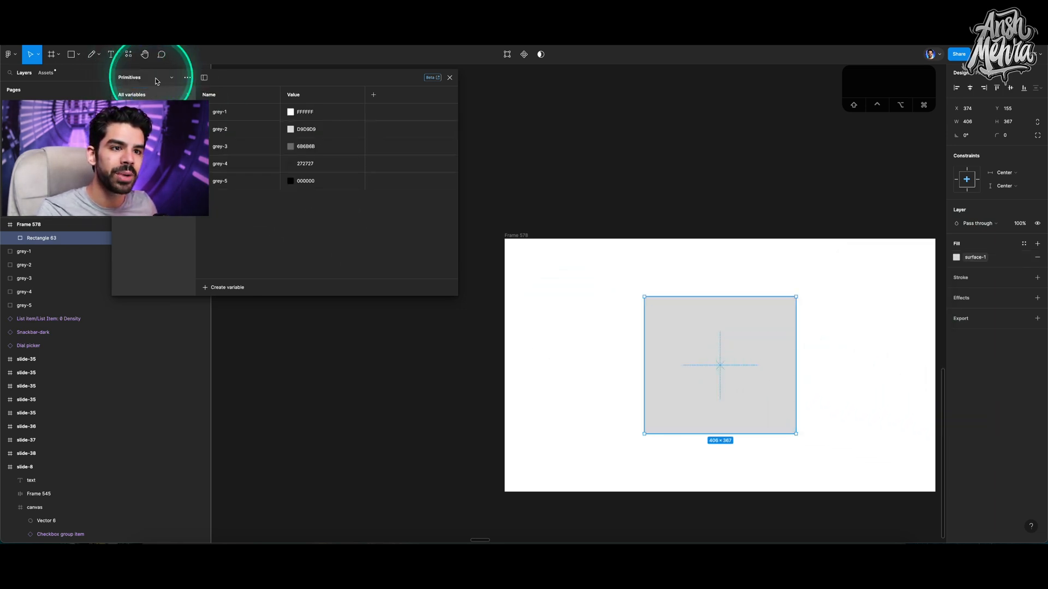
{"action": "left_click", "coordinate": [291, 130]}
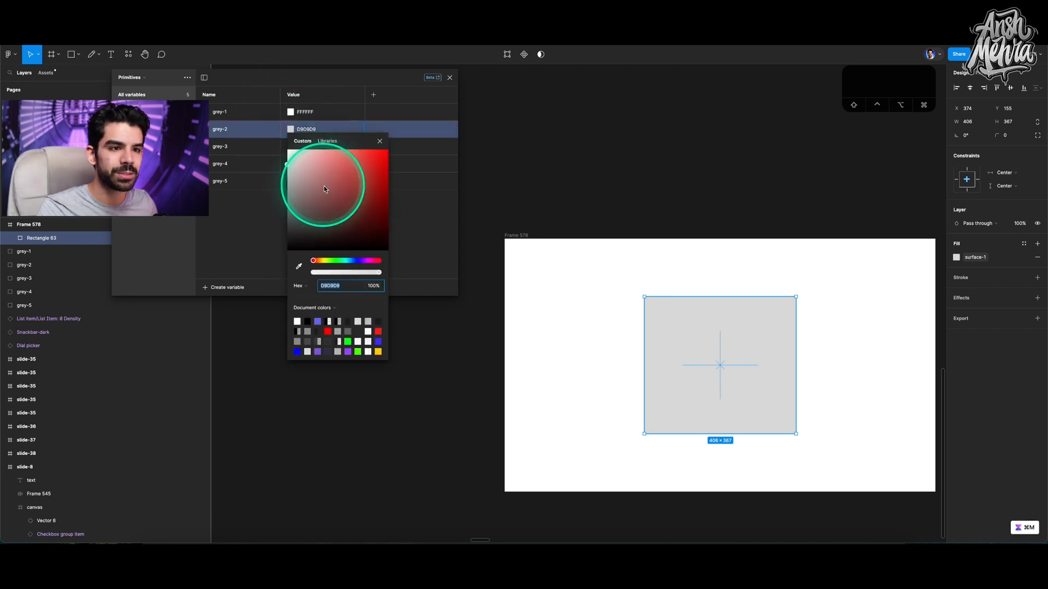
{"action": "left_click_drag", "start_coordinate": [323, 185], "coordinate": [287, 165]}
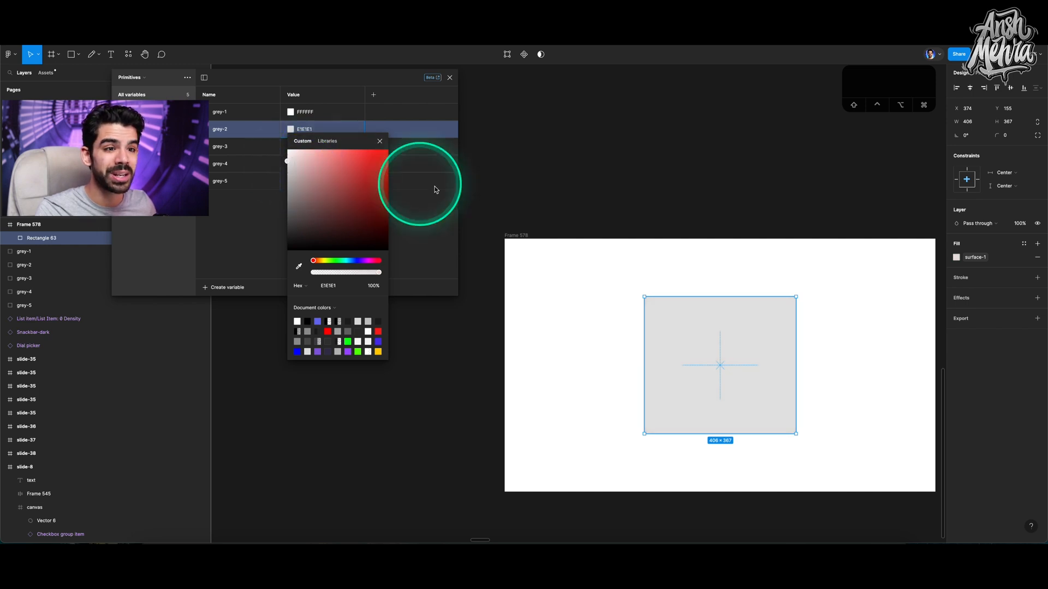
{"action": "left_click", "coordinate": [457, 191]}
Step: Add the text "Hello" on the grey rectangle and set its font size to 62
{"action": "scroll", "coordinate": [726, 375], "scroll_direction": "up", "scroll_amount": 2}
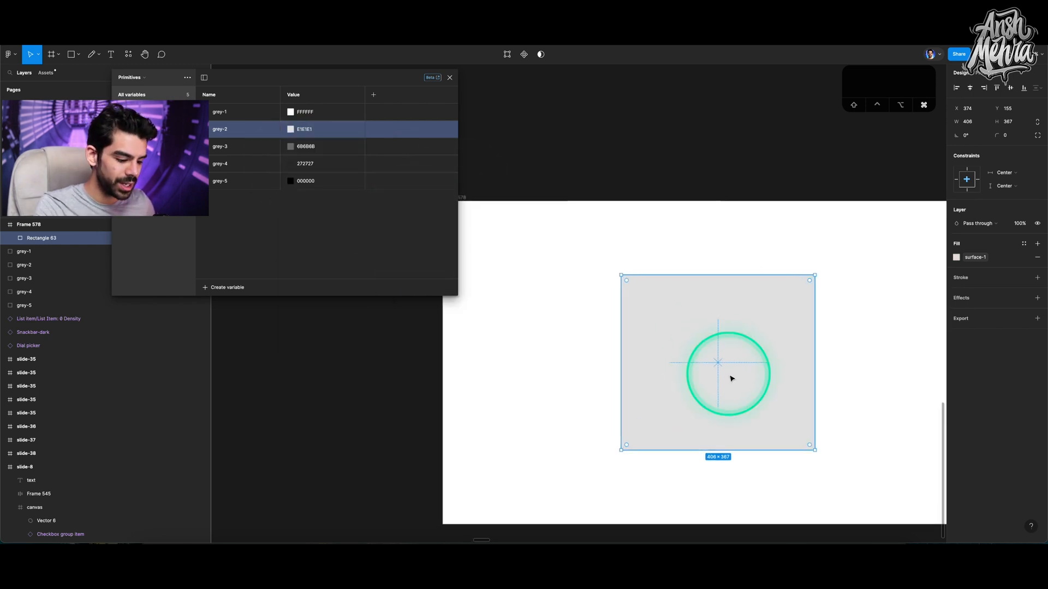
{"action": "key", "text": "t"}
{"action": "left_click", "coordinate": [700, 329]}
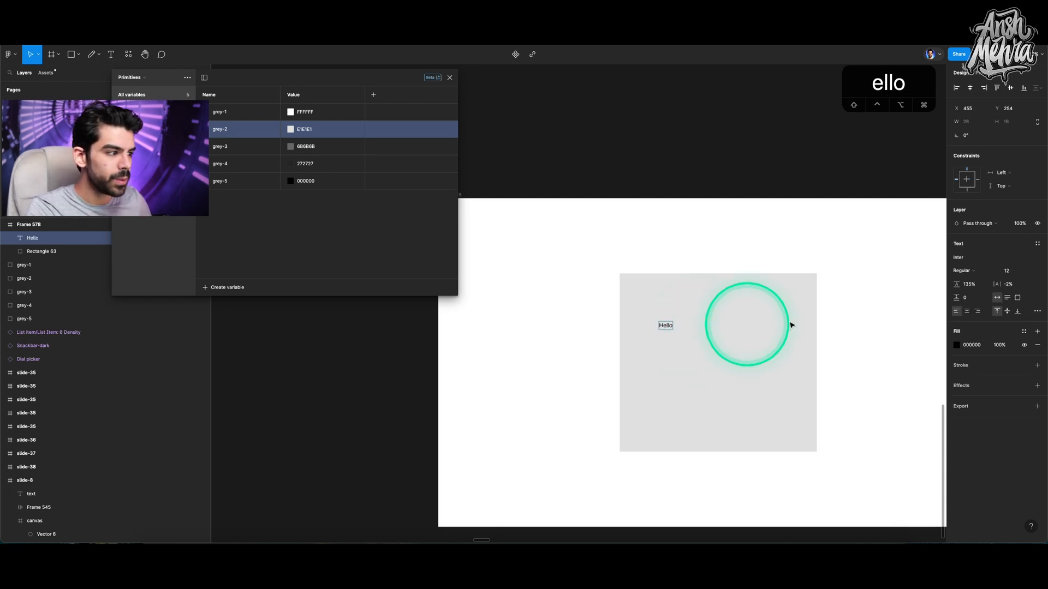
{"action": "left_click", "coordinate": [1007, 271]}
{"action": "key", "text": "shift+Up"}
{"action": "key", "text": "shift+Up"}
{"action": "key", "text": "shift+Up"}
{"action": "key", "text": "shift+Up"}
{"action": "key", "text": "shift+Up"}
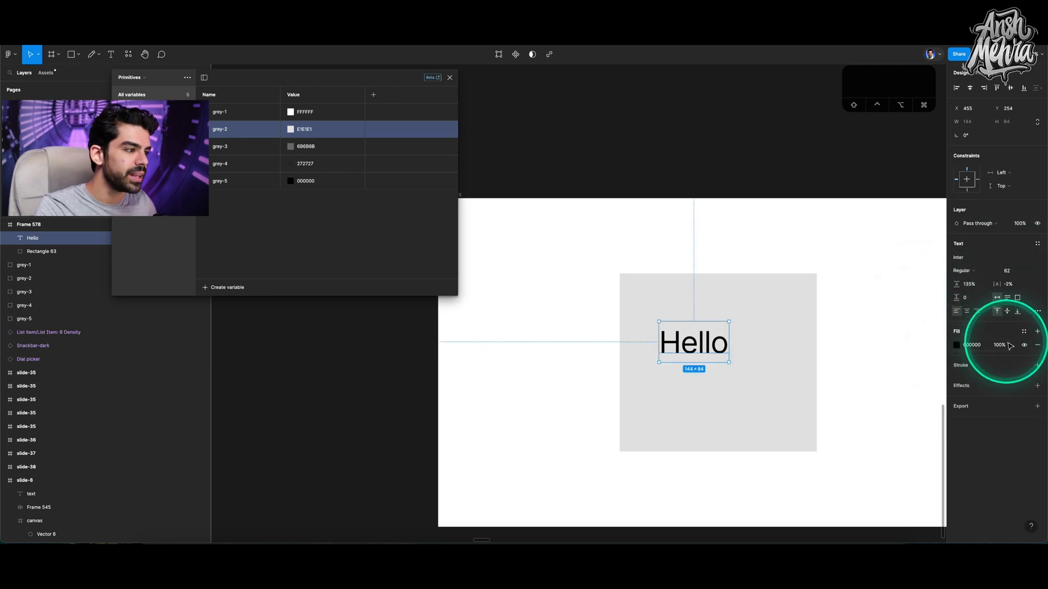
Step: Apply the text-primary variable to the Hello text's fill and center the text on the rectangle
{"action": "left_click", "coordinate": [1022, 332]}
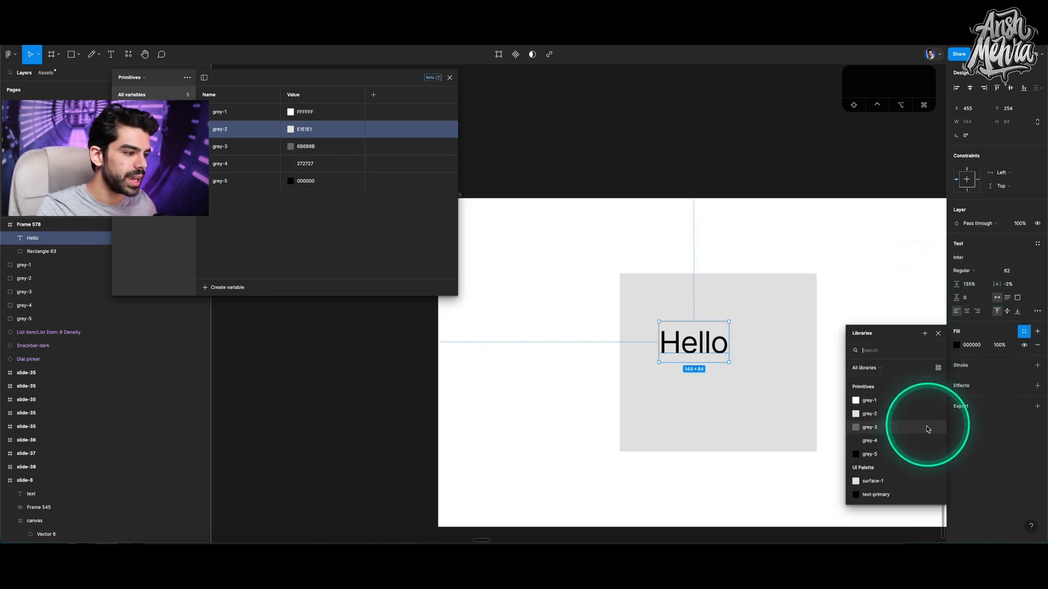
{"action": "left_click", "coordinate": [876, 496]}
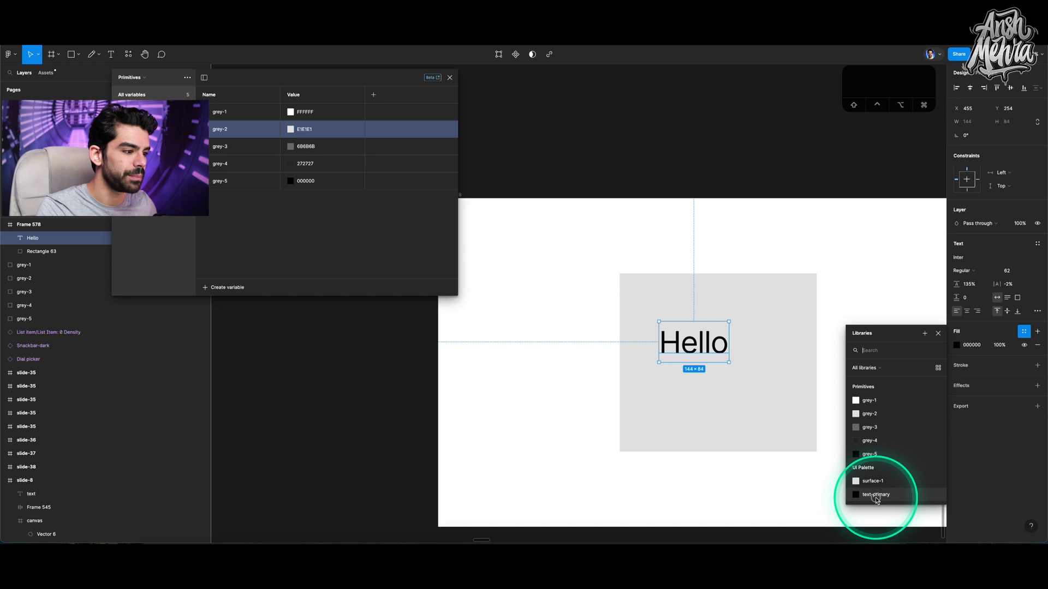
{"action": "left_click", "coordinate": [774, 391], "text": "shift"}
{"action": "key", "text": "alt+v"}
{"action": "key", "text": "alt+h"}
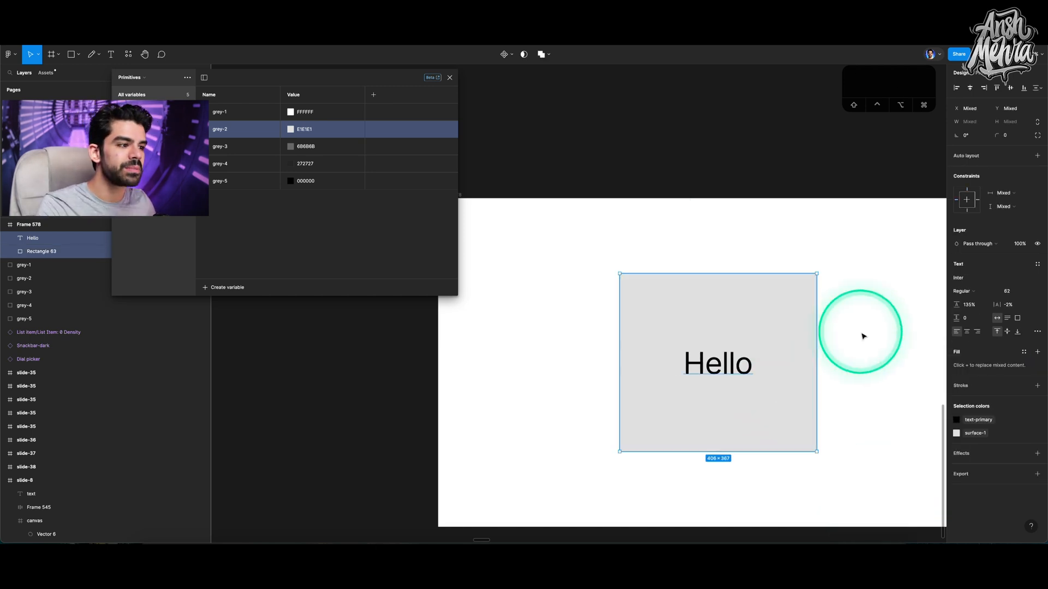
Step: Bring the Colour Variable slide into view and review its list of topics
{"action": "left_click", "coordinate": [806, 311]}
{"action": "scroll", "coordinate": [779, 252], "scroll_direction": "down", "scroll_amount": 5}
{"action": "scroll", "coordinate": [777, 248], "scroll_direction": "up", "scroll_amount": 5}
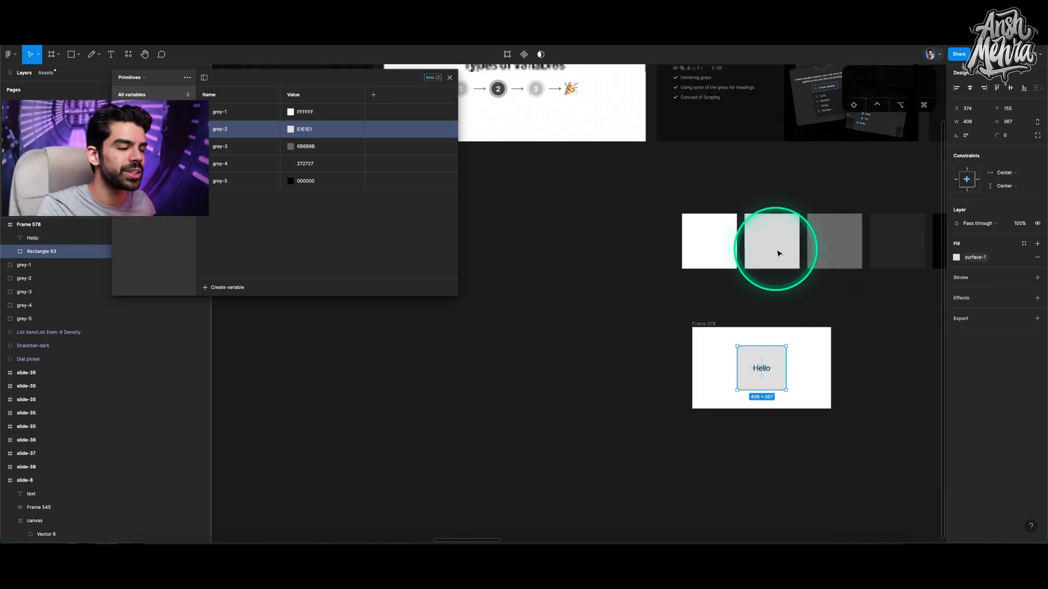
{"action": "scroll", "coordinate": [709, 218], "scroll_direction": "right", "scroll_amount": 2}
{"action": "left_click", "coordinate": [568, 105]}
{"action": "key", "text": "shift+2"}
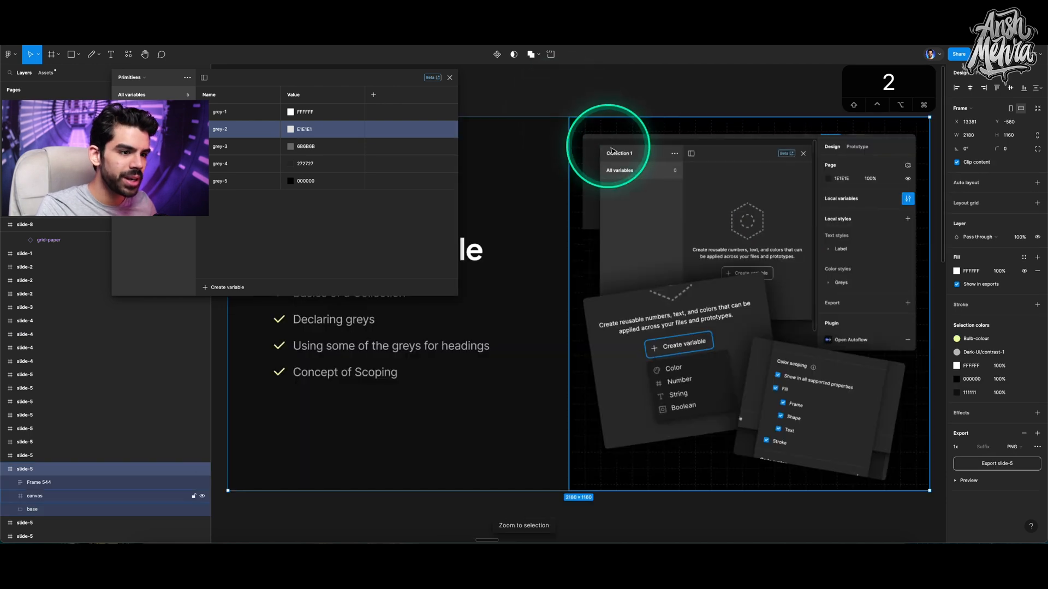
{"action": "scroll", "coordinate": [606, 150], "scroll_direction": "left", "scroll_amount": 5}
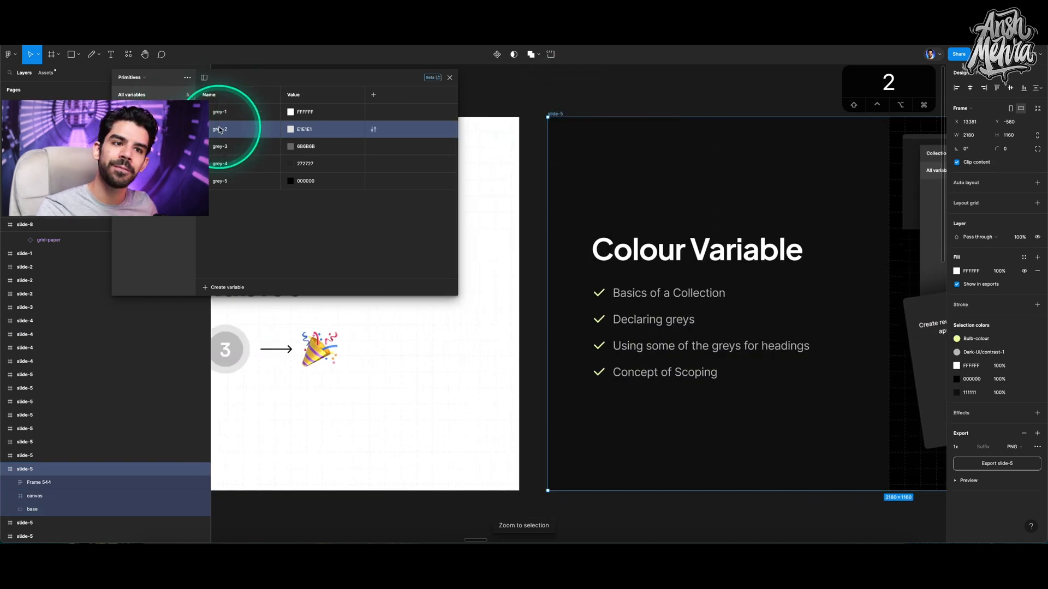
Step: Display the UI Palette collection and examine its surface-1 and text-primary variables
{"action": "left_click", "coordinate": [135, 77]}
{"action": "left_click", "coordinate": [139, 87]}
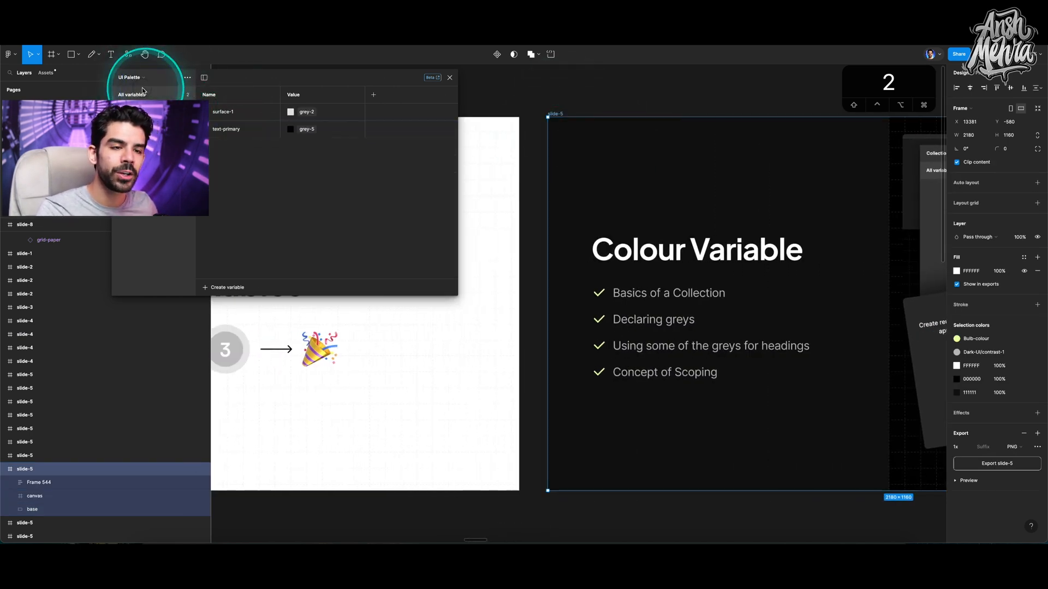
{"action": "left_click", "coordinate": [568, 346]}
{"action": "left_click", "coordinate": [305, 166]}
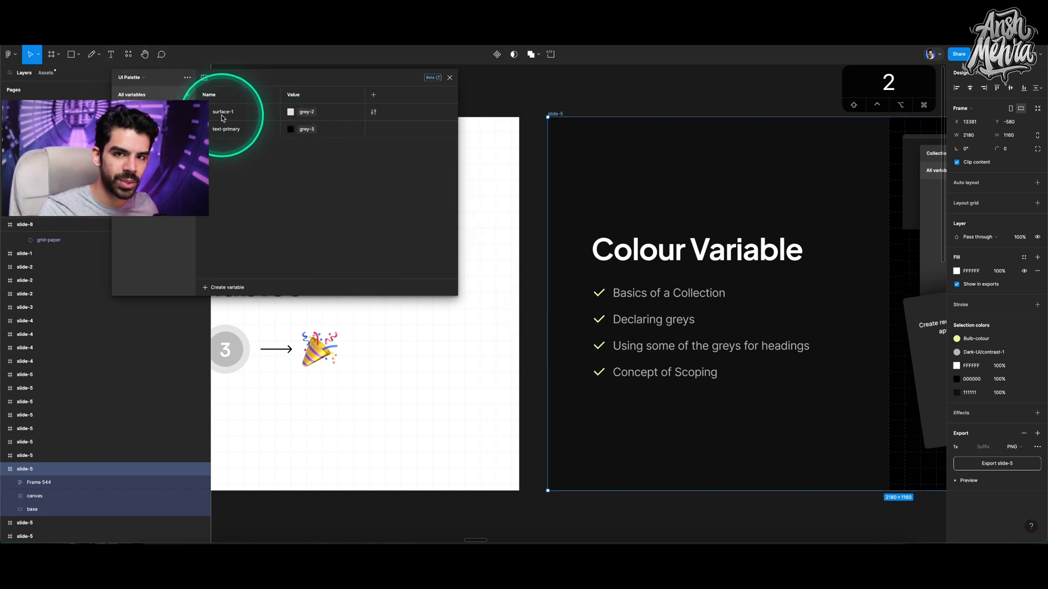
{"action": "left_click_drag", "start_coordinate": [222, 118], "coordinate": [222, 120]}
Step: Select the Hello text in Frame 578 and display the library variables available for its fill
{"action": "scroll", "coordinate": [603, 246], "scroll_direction": "down", "scroll_amount": 3}
{"action": "scroll", "coordinate": [628, 253], "scroll_direction": "down", "scroll_amount": 3}
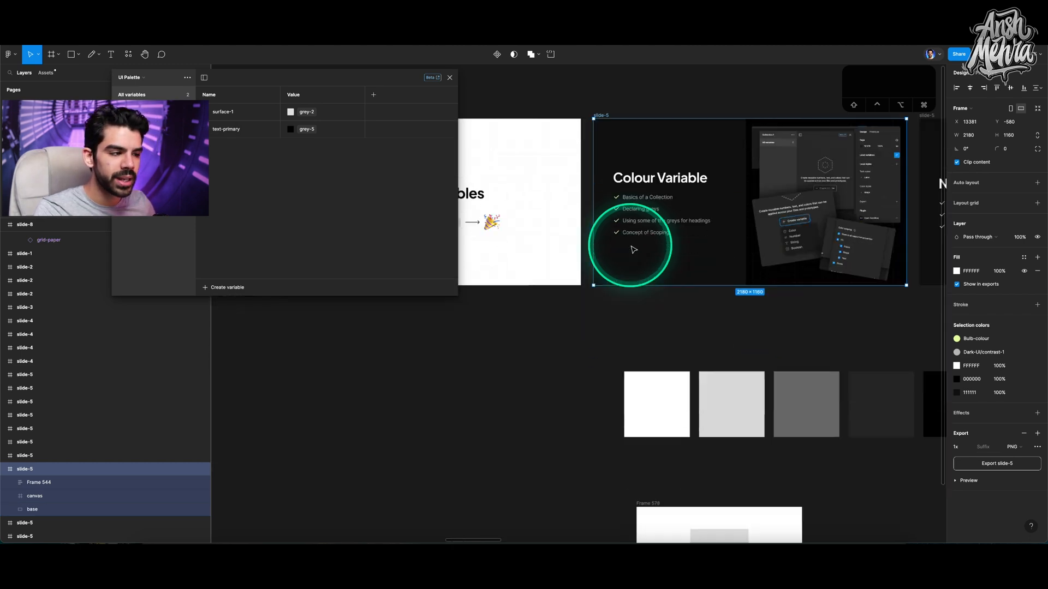
{"action": "scroll", "coordinate": [843, 316], "scroll_direction": "down", "scroll_amount": 3}
{"action": "left_click", "coordinate": [795, 355]}
{"action": "scroll", "coordinate": [620, 467], "scroll_direction": "up", "scroll_amount": 5}
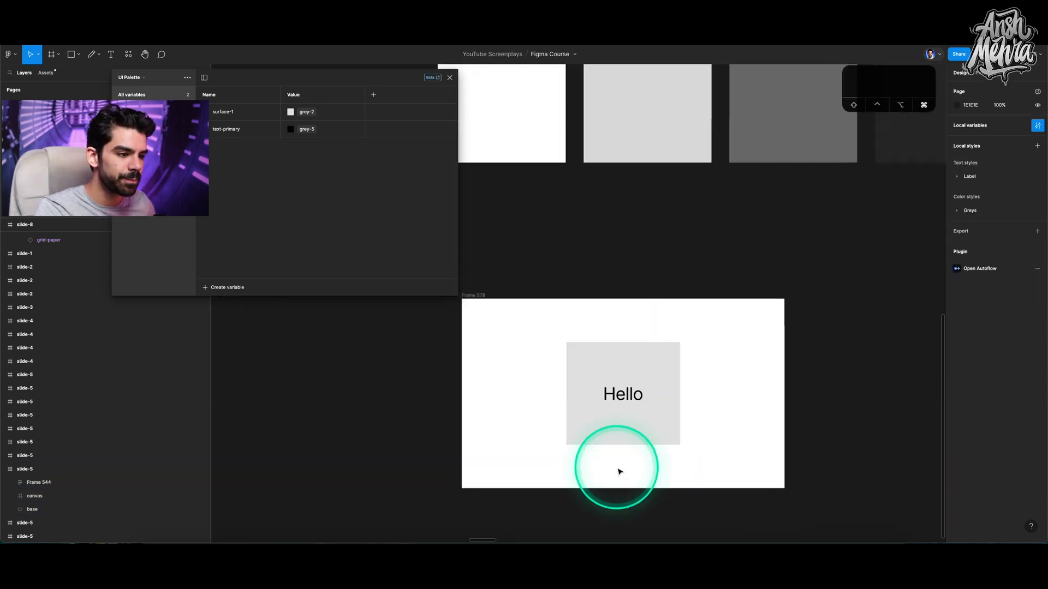
{"action": "left_click", "coordinate": [622, 373]}
{"action": "scroll", "coordinate": [622, 372], "scroll_direction": "up", "scroll_amount": 3}
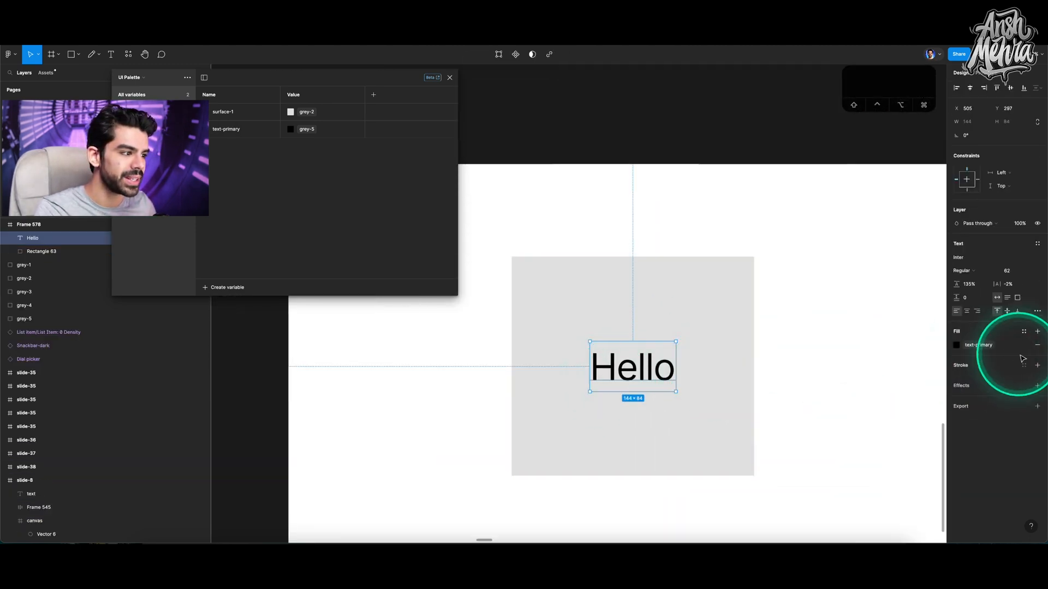
{"action": "left_click", "coordinate": [957, 347]}
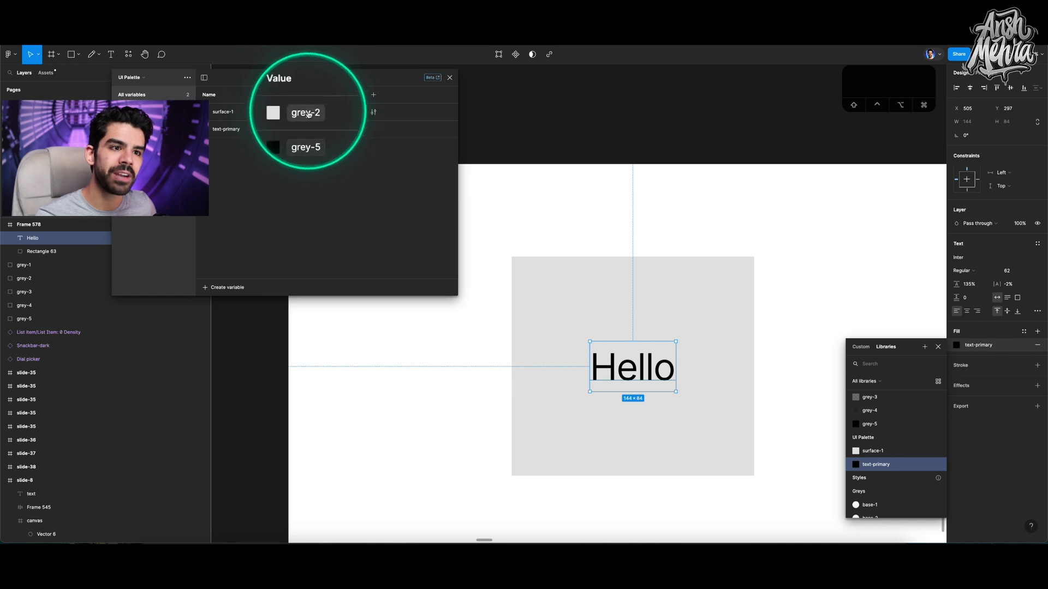
Step: Scope the surface-1 variable to frame and shape fills only by disabling Text and Stroke
{"action": "left_click", "coordinate": [374, 113]}
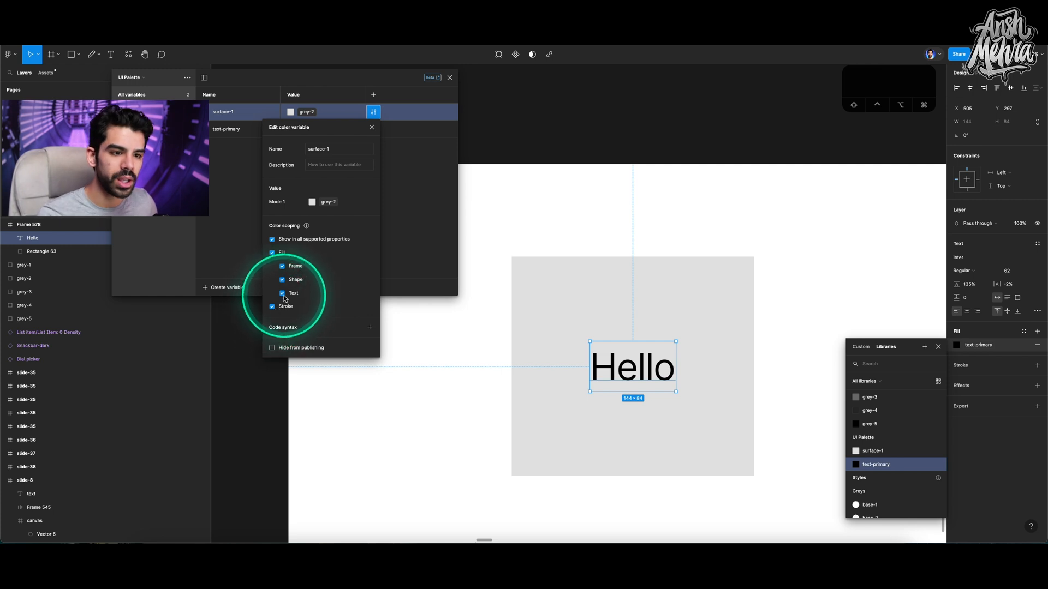
{"action": "left_click", "coordinate": [282, 294]}
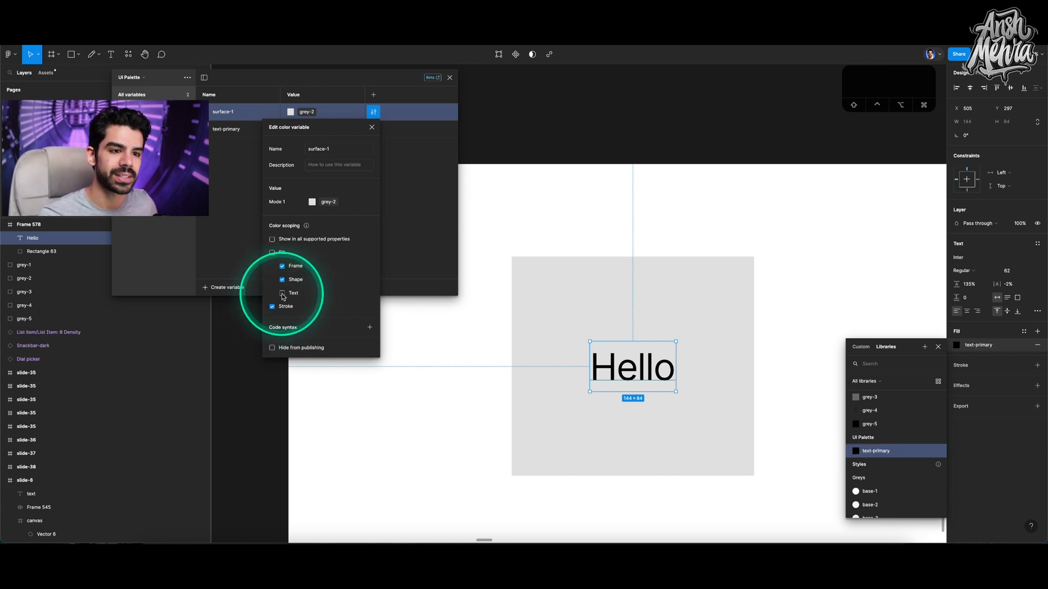
{"action": "left_click", "coordinate": [272, 307]}
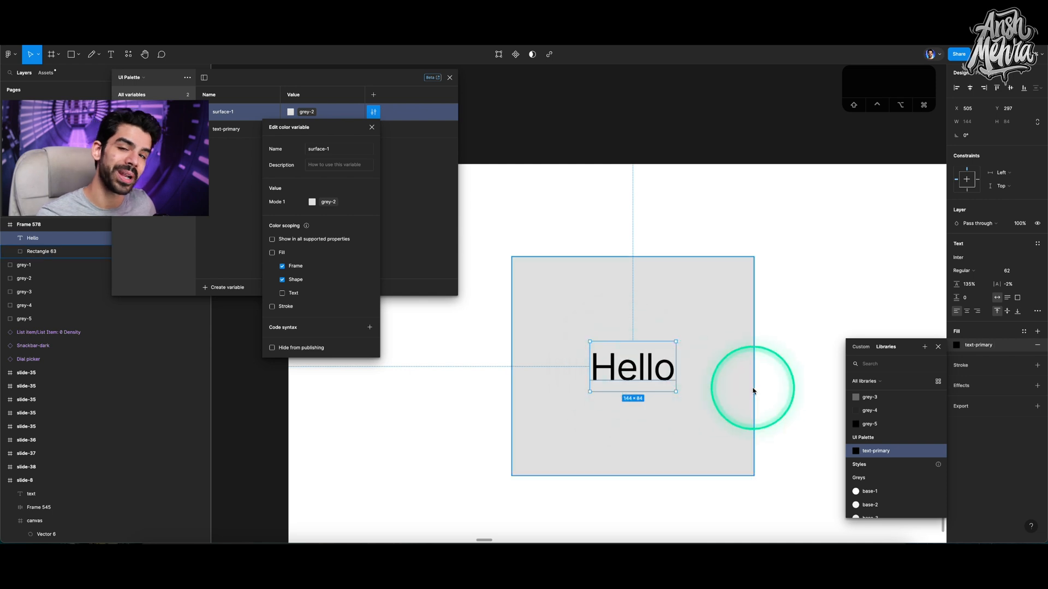
{"action": "left_click", "coordinate": [426, 192]}
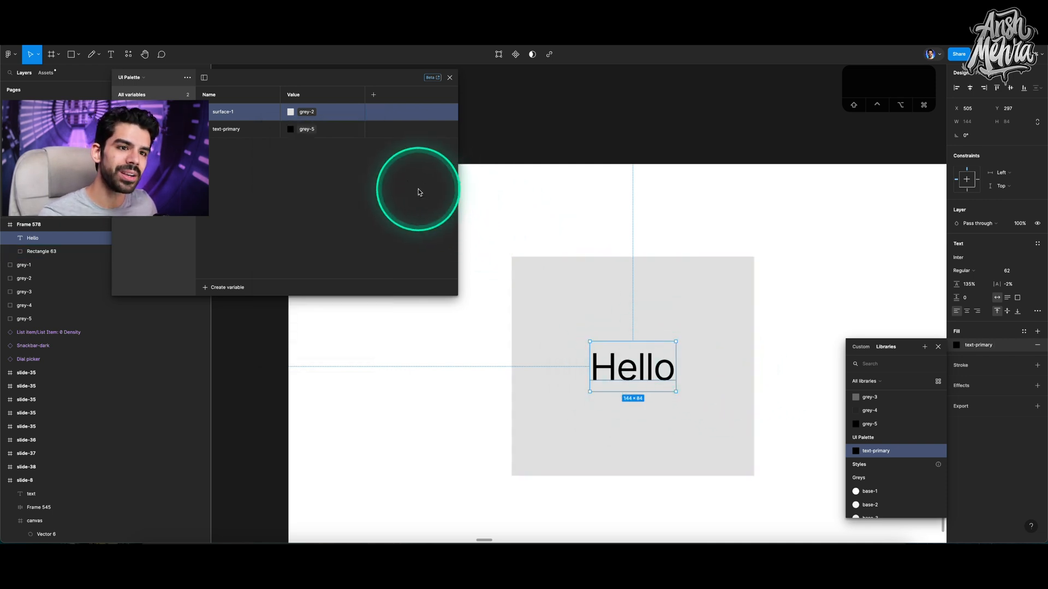
Step: Scope the text-primary variable to text fills only, disabling the Frame, Shape and Stroke scopes
{"action": "left_click", "coordinate": [232, 129]}
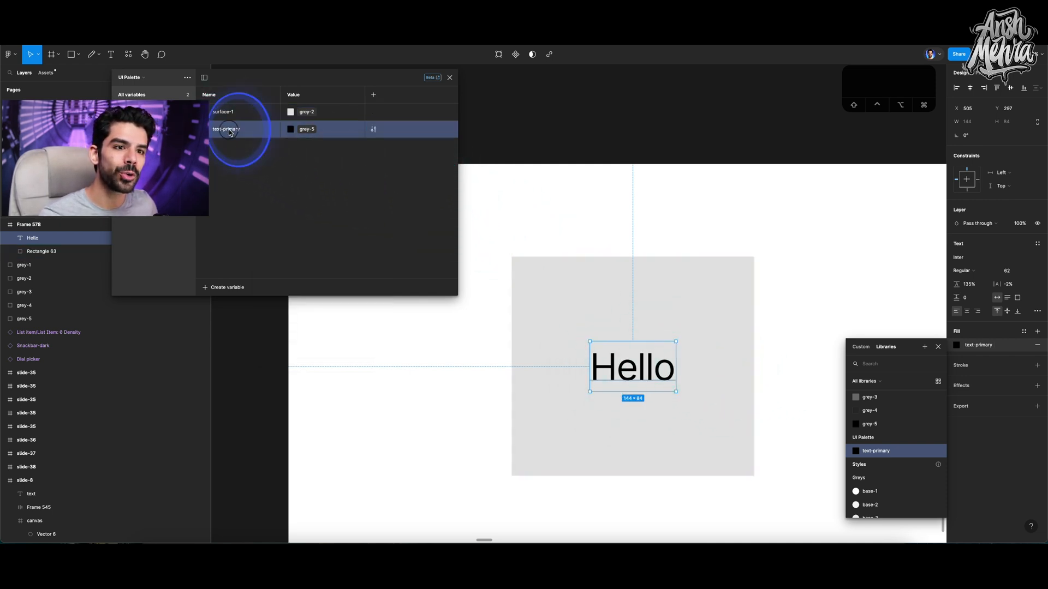
{"action": "left_click", "coordinate": [373, 130]}
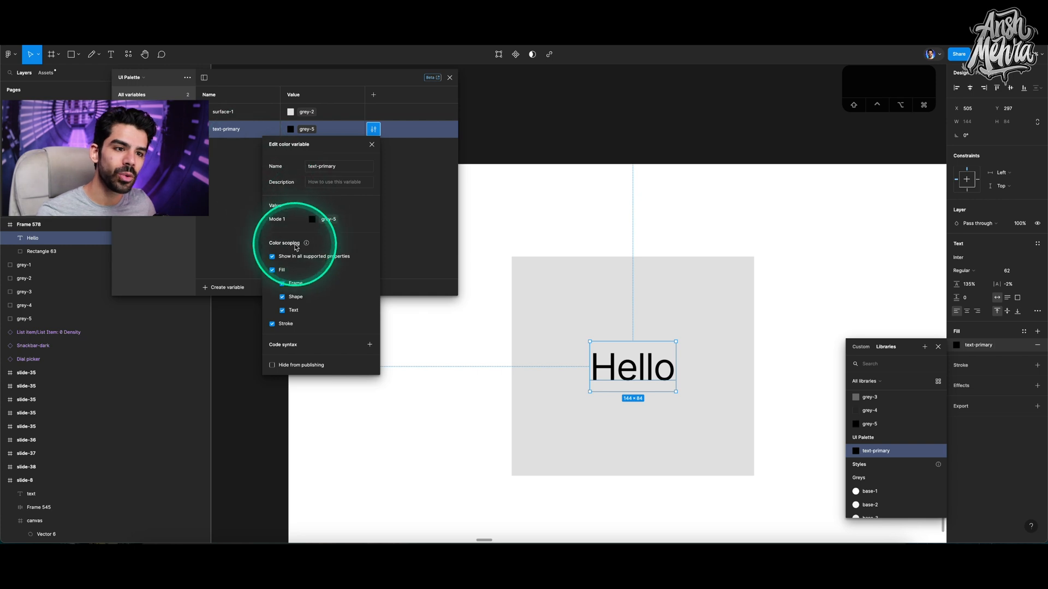
{"action": "left_click", "coordinate": [272, 270]}
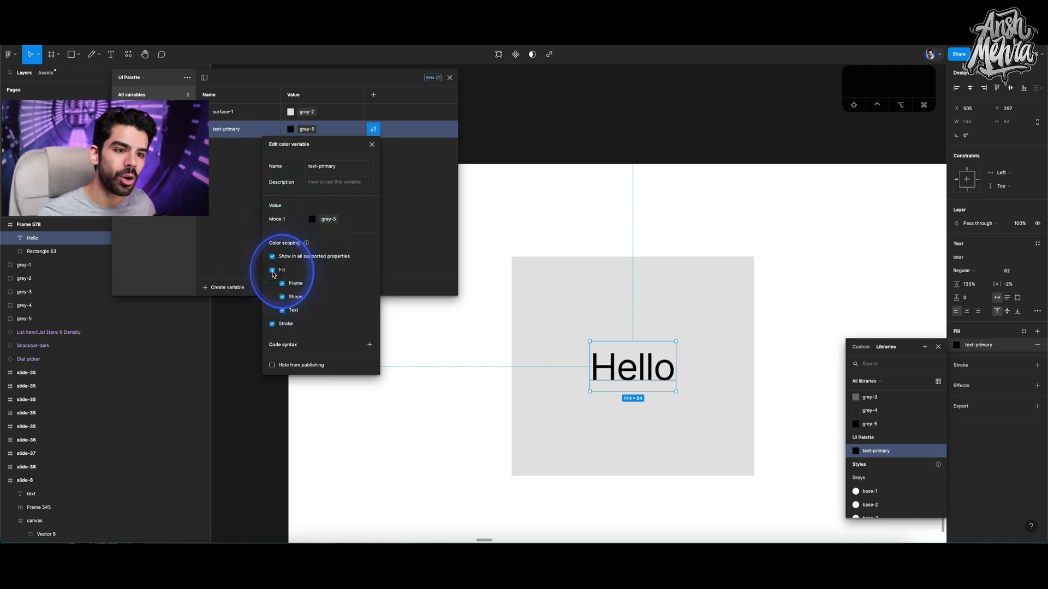
{"action": "left_click", "coordinate": [282, 311]}
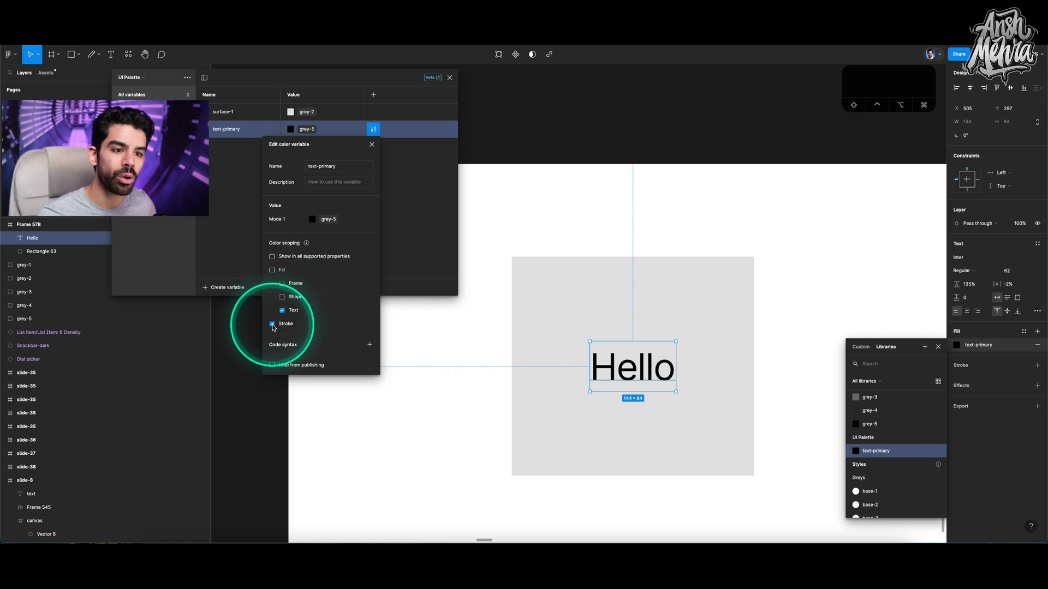
{"action": "left_click", "coordinate": [235, 228]}
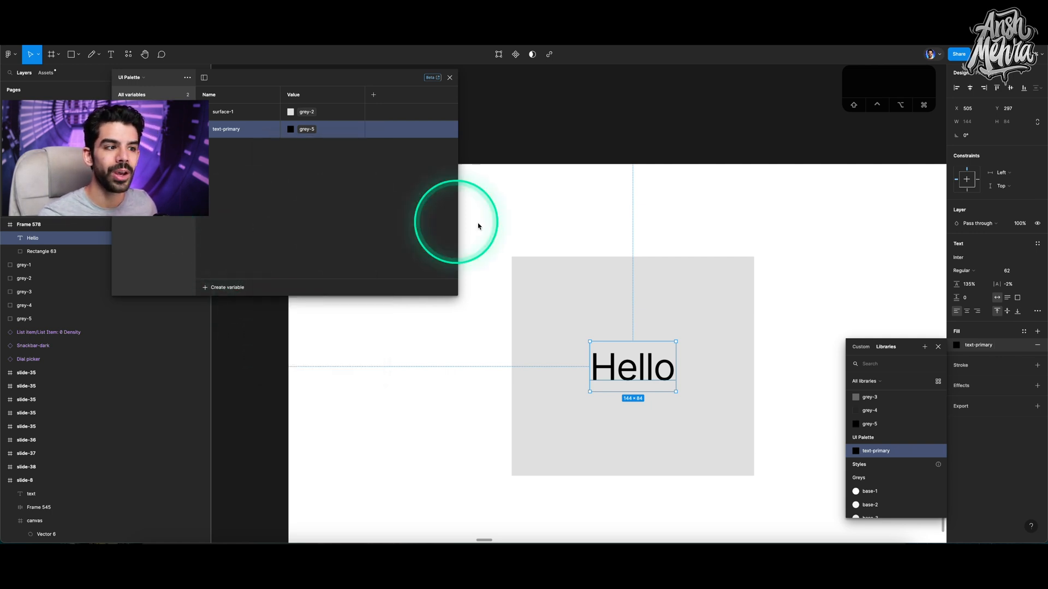
Step: Examine which UI Palette variables and library styles are offered for the grey rectangle's fill
{"action": "left_click", "coordinate": [611, 275]}
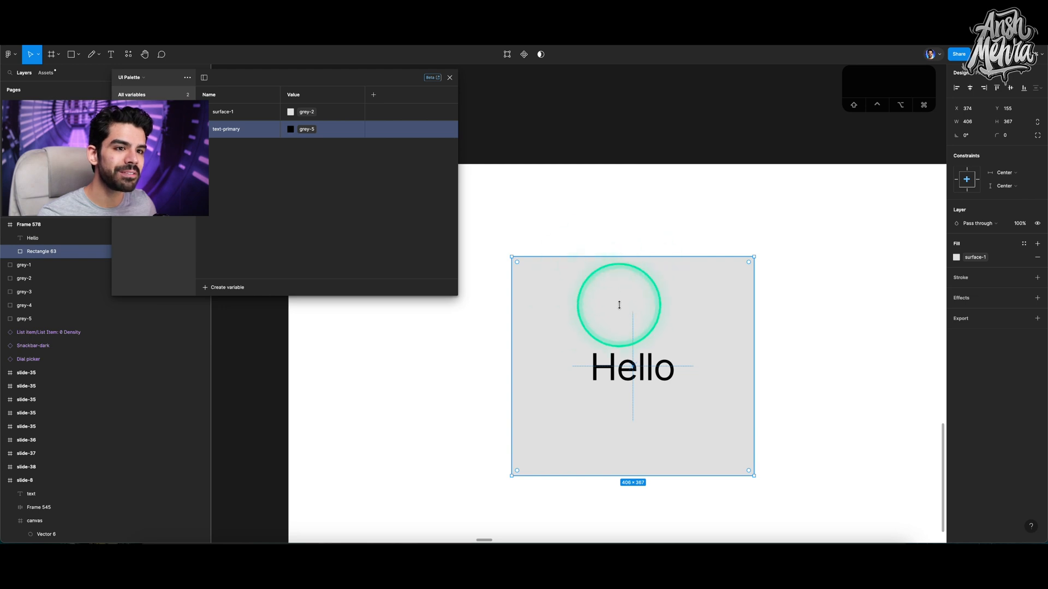
{"action": "left_click", "coordinate": [957, 258]}
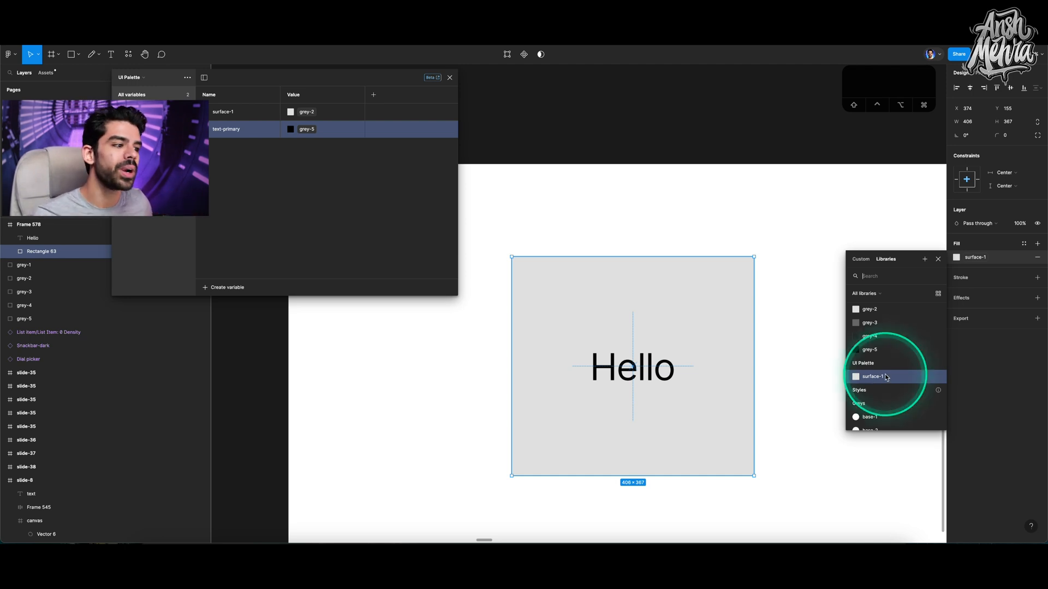
{"action": "scroll", "coordinate": [879, 381], "scroll_direction": "down", "scroll_amount": 4}
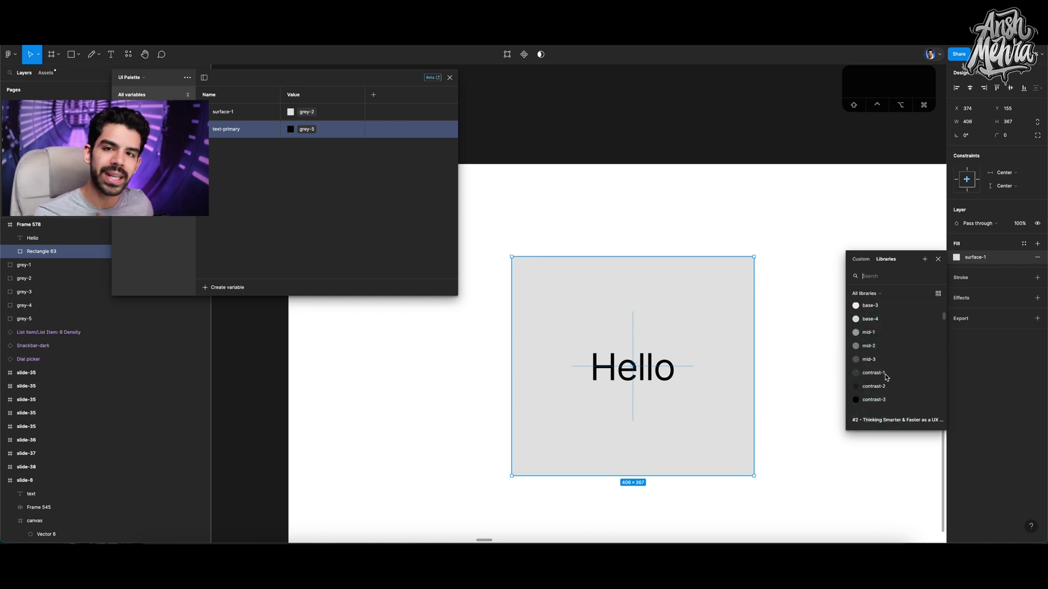
{"action": "scroll", "coordinate": [885, 377], "scroll_direction": "down", "scroll_amount": 3}
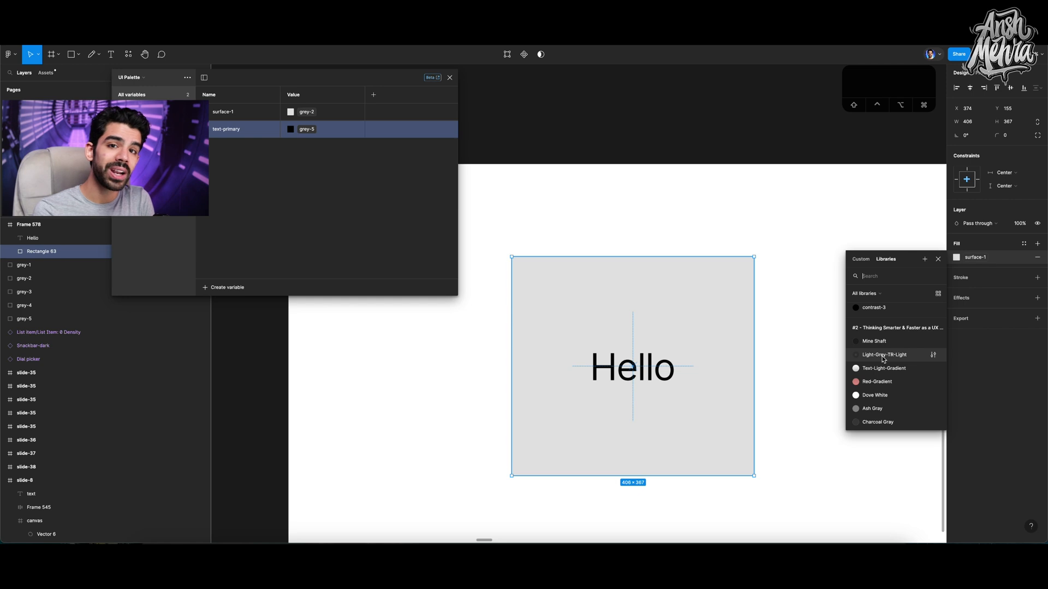
{"action": "left_click", "coordinate": [938, 259]}
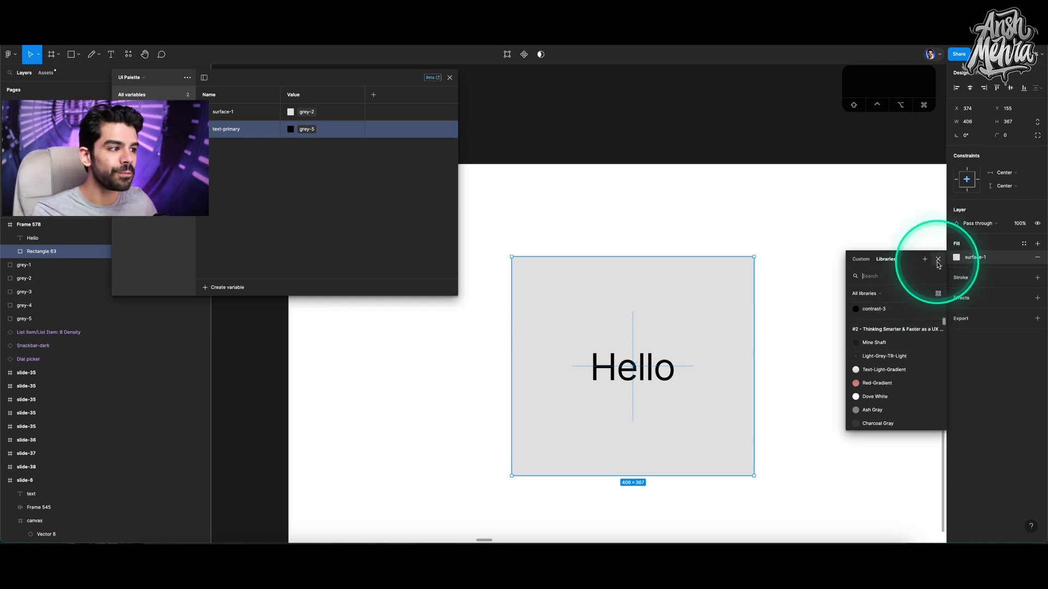
Step: Review the Colour Variable slide with the variables window moved aside, and bring the Number Variable slide into view
{"action": "scroll", "coordinate": [779, 274], "scroll_direction": "down", "scroll_amount": 5}
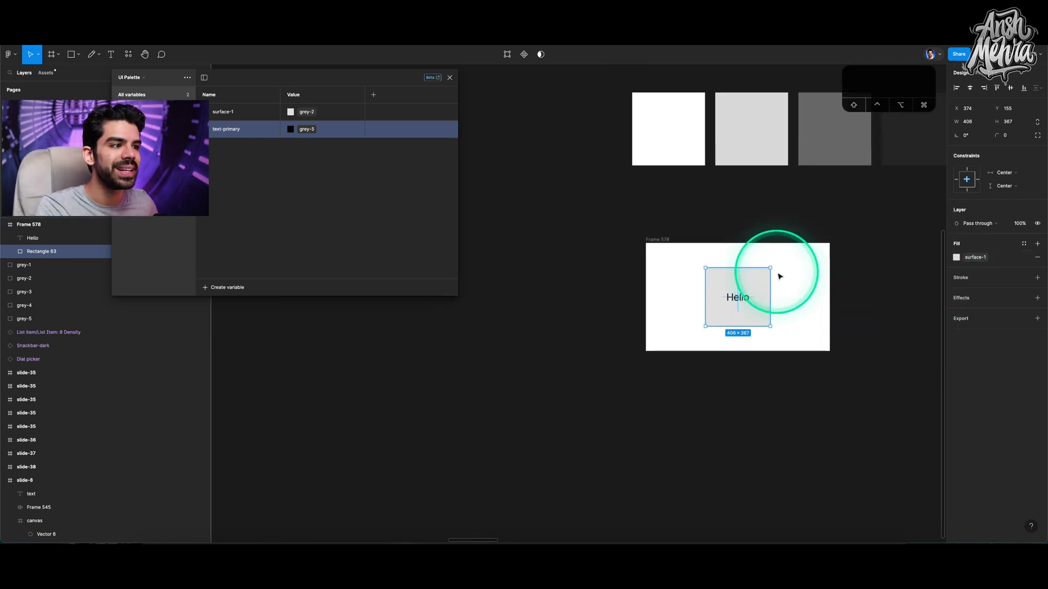
{"action": "scroll", "coordinate": [779, 274], "scroll_direction": "up", "scroll_amount": 5}
{"action": "left_click", "coordinate": [605, 170]}
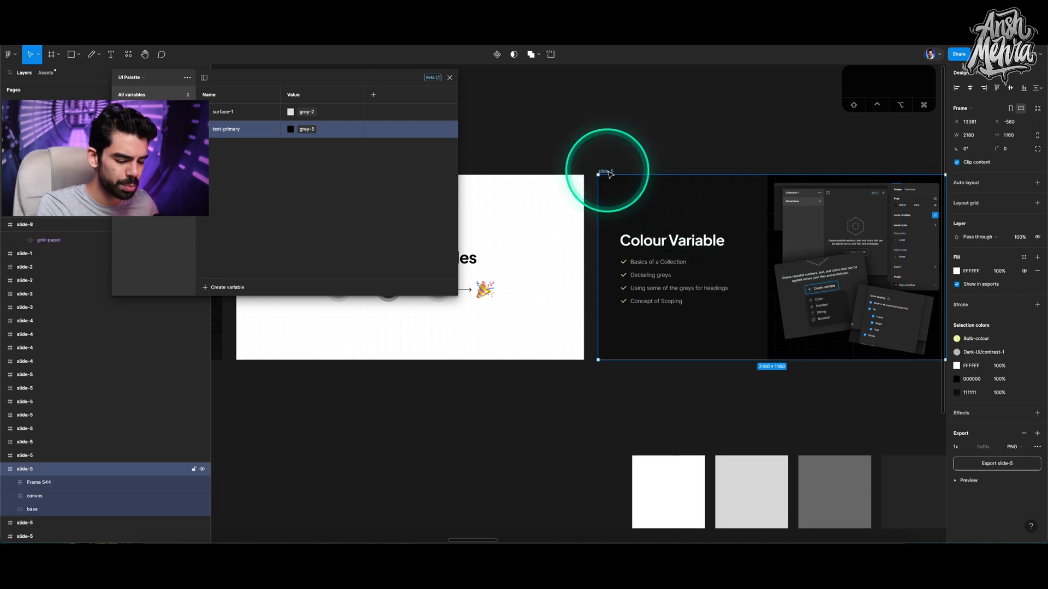
{"action": "key", "text": "shift+2"}
{"action": "left_click_drag", "start_coordinate": [329, 84], "coordinate": [1045, 406]}
{"action": "left_click", "coordinate": [860, 330]}
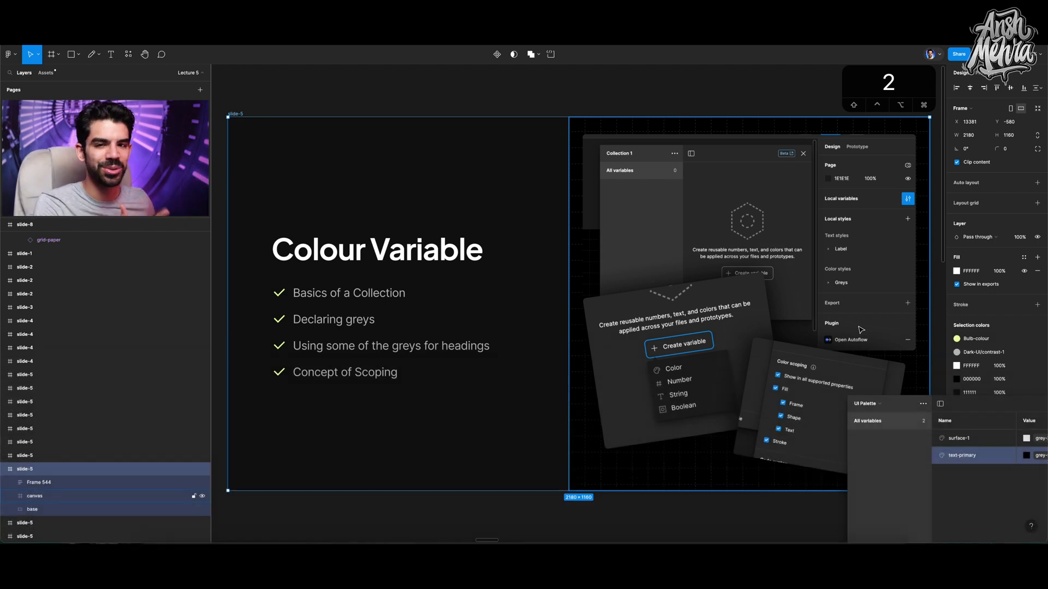
{"action": "key", "text": "n"}
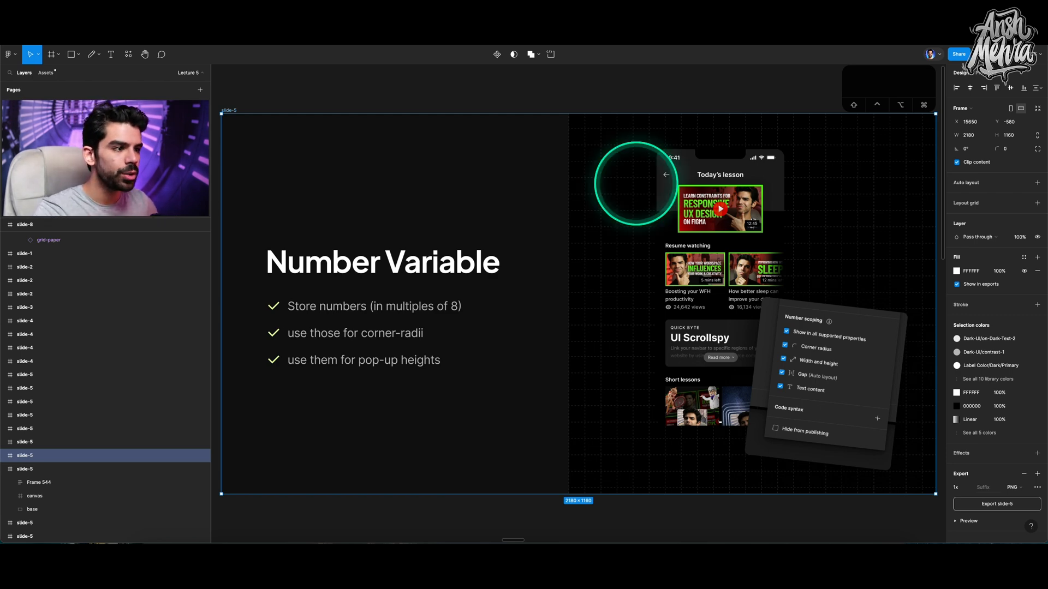
Step: Duplicate the iPhone 13 / 13 Pro - 16 frame from the Number Variable slide onto the empty canvas below it
{"action": "left_click", "coordinate": [682, 177]}
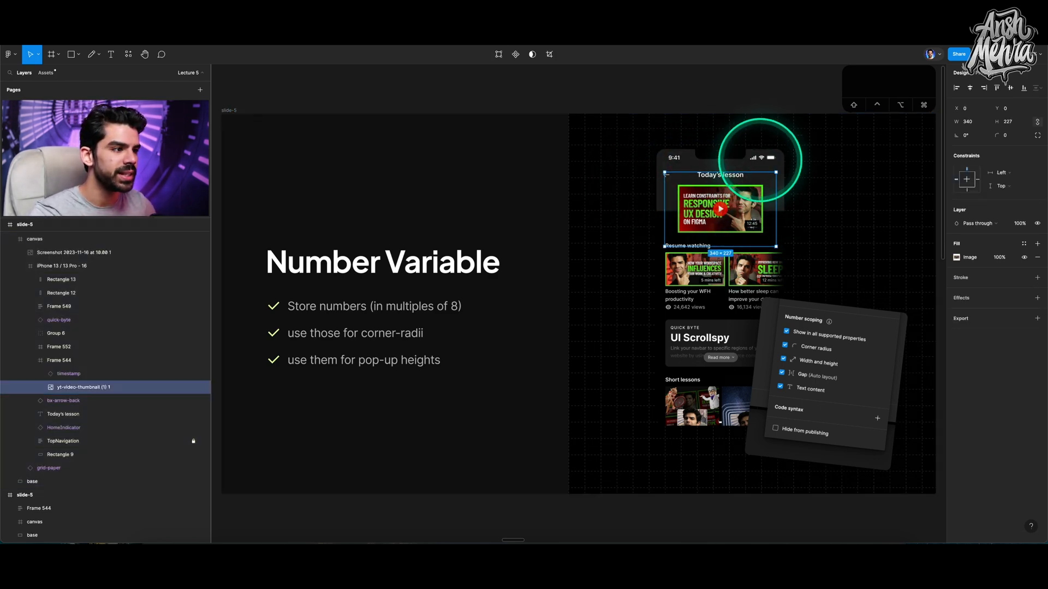
{"action": "left_click", "coordinate": [68, 266]}
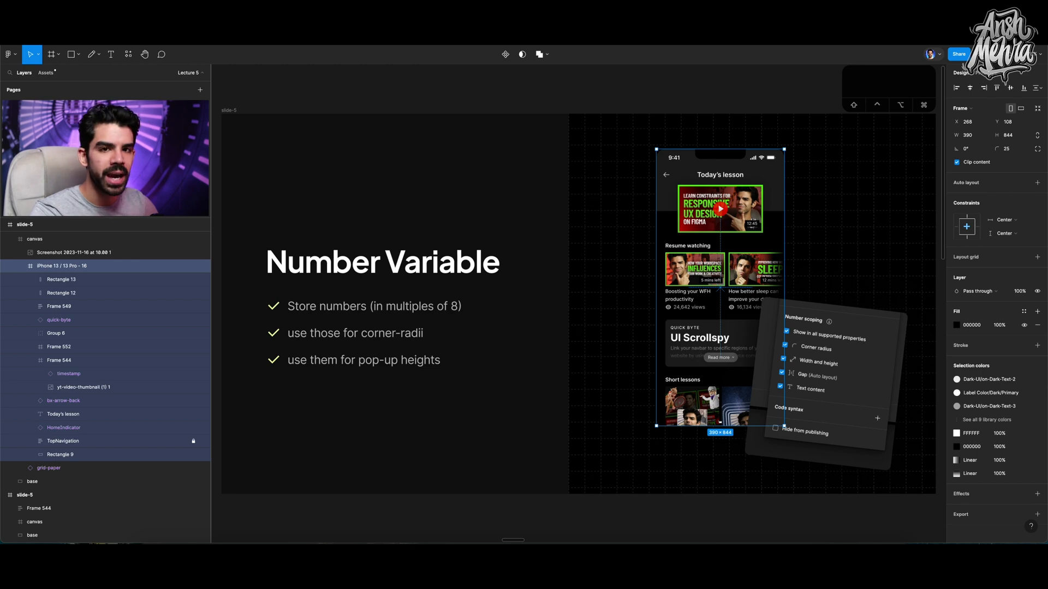
{"action": "scroll", "coordinate": [734, 213], "scroll_direction": "down", "scroll_amount": 5}
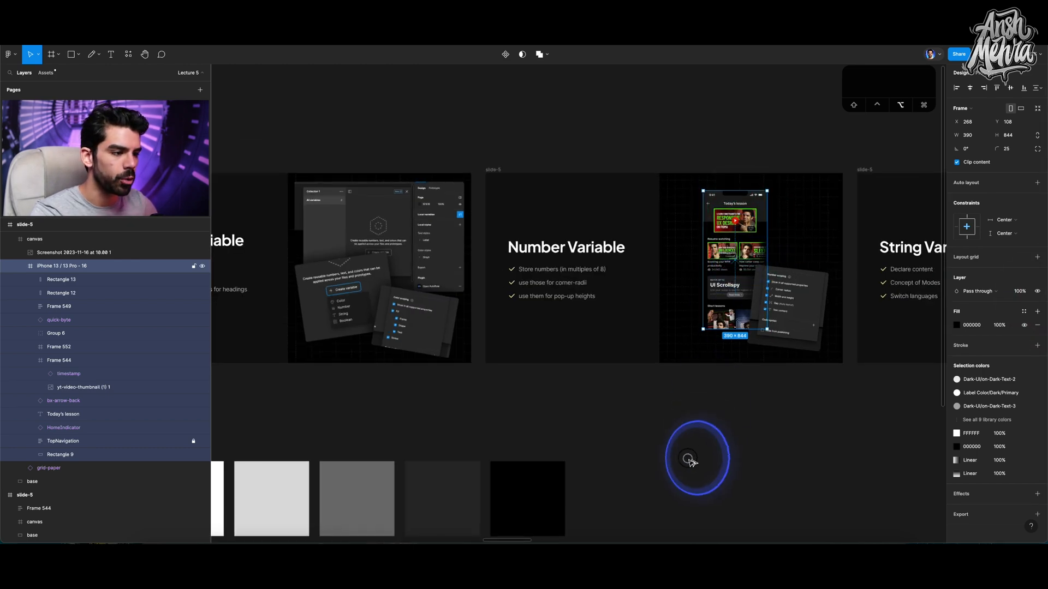
{"action": "left_click_drag", "start_coordinate": [711, 229], "coordinate": [709, 451]}
{"action": "scroll", "coordinate": [704, 425], "scroll_direction": "down", "scroll_amount": 3}
{"action": "scroll", "coordinate": [731, 360], "scroll_direction": "up", "scroll_amount": 8}
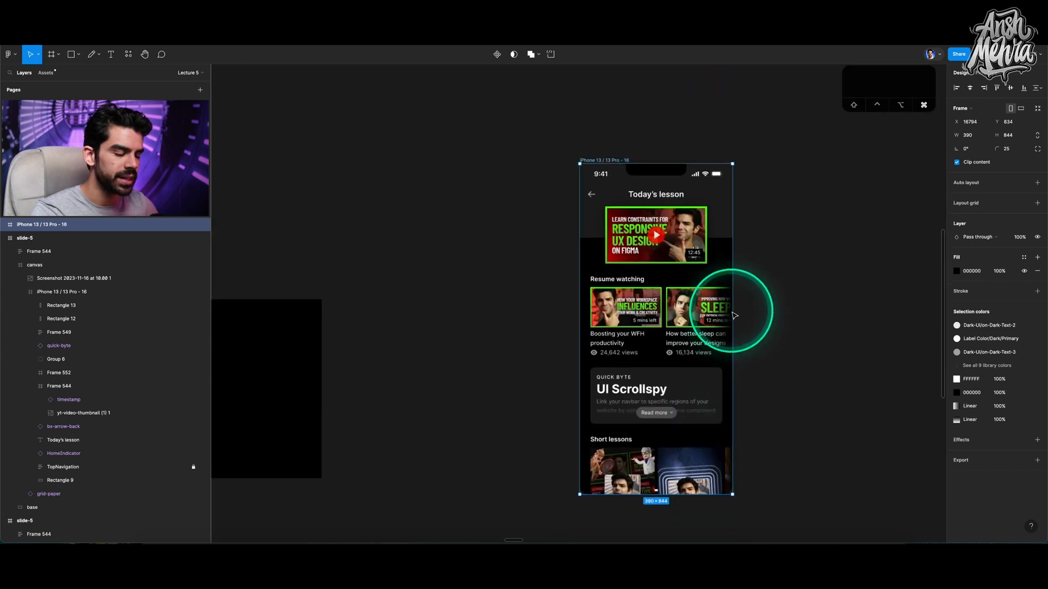
Step: Copy the first Resume watching video card from the duplicated phone screen and place the copy on the empty canvas beside it
{"action": "scroll", "coordinate": [709, 349], "scroll_direction": "up", "scroll_amount": 3}
{"action": "scroll", "coordinate": [533, 253], "scroll_direction": "down", "scroll_amount": 2}
{"action": "scroll", "coordinate": [555, 285], "scroll_direction": "up", "scroll_amount": 3}
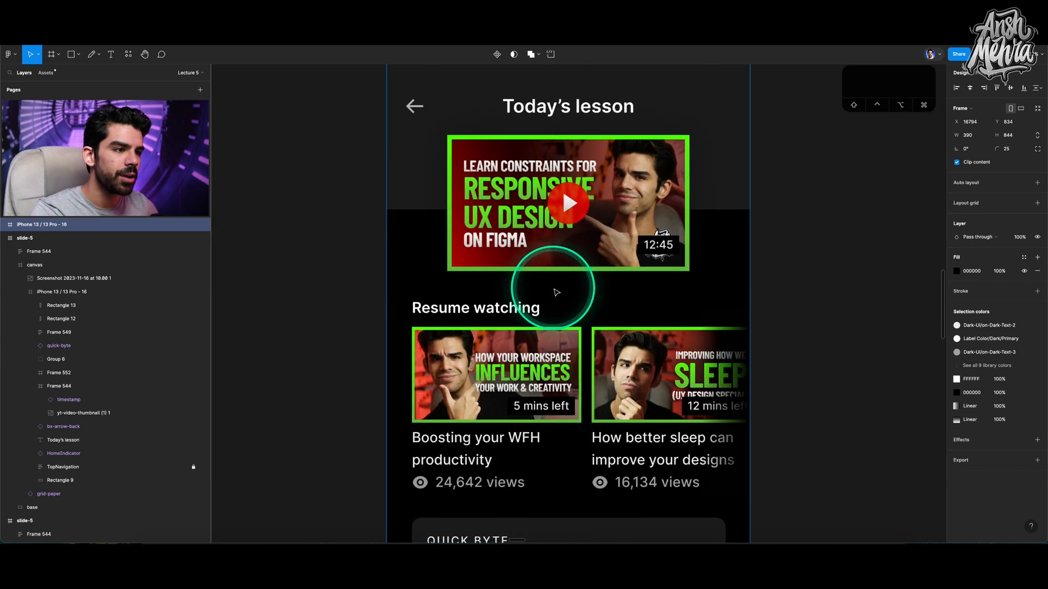
{"action": "scroll", "coordinate": [624, 194], "scroll_direction": "down", "scroll_amount": 3}
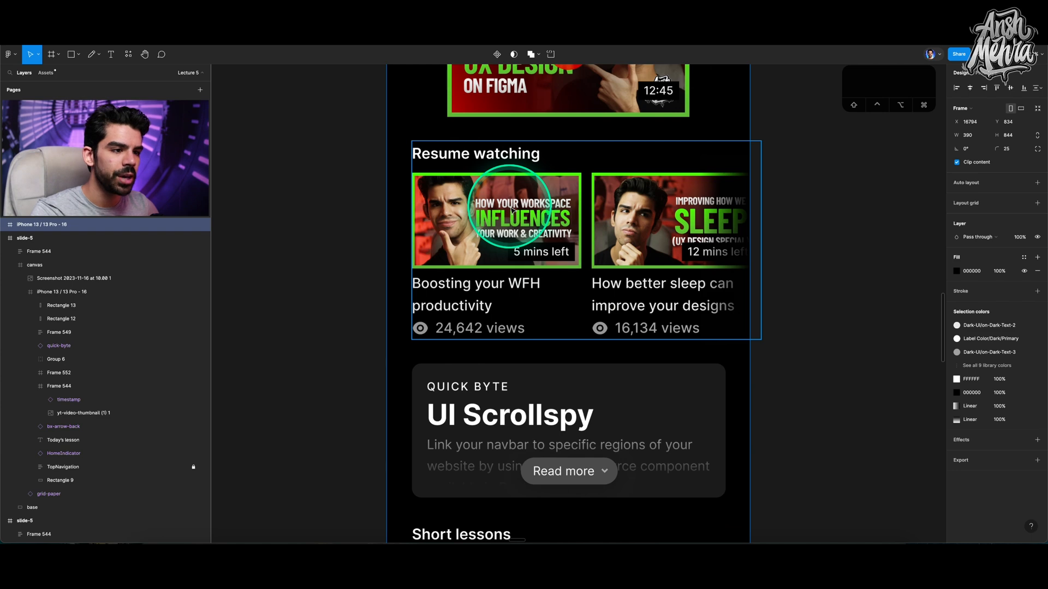
{"action": "left_click", "coordinate": [458, 292], "text": "super"}
{"action": "left_click", "coordinate": [82, 318]}
{"action": "scroll", "coordinate": [445, 200], "scroll_direction": "down", "scroll_amount": 5}
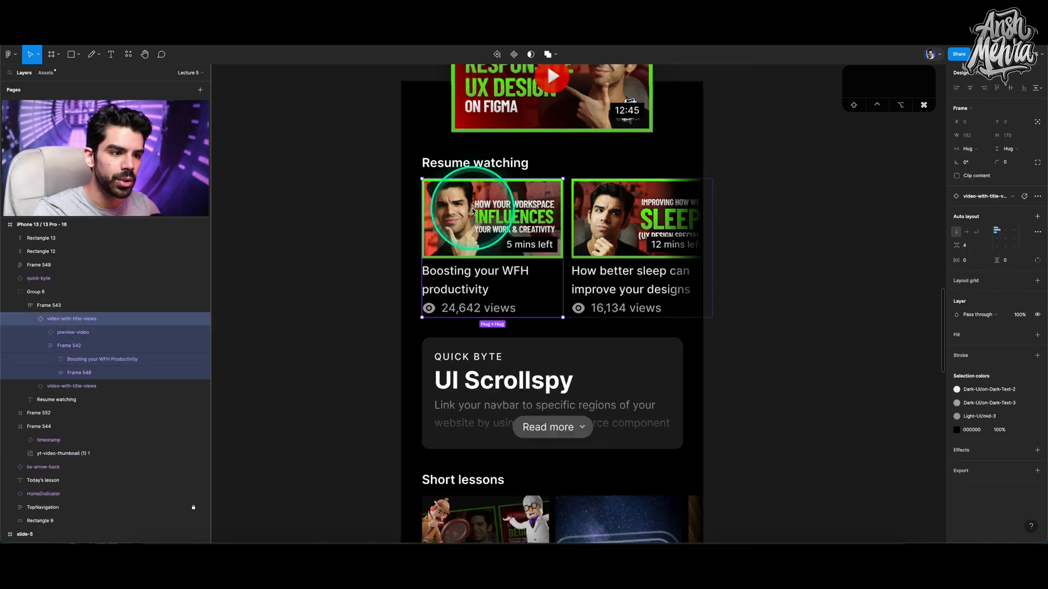
{"action": "key", "text": "super+v"}
{"action": "left_click", "coordinate": [736, 201]}
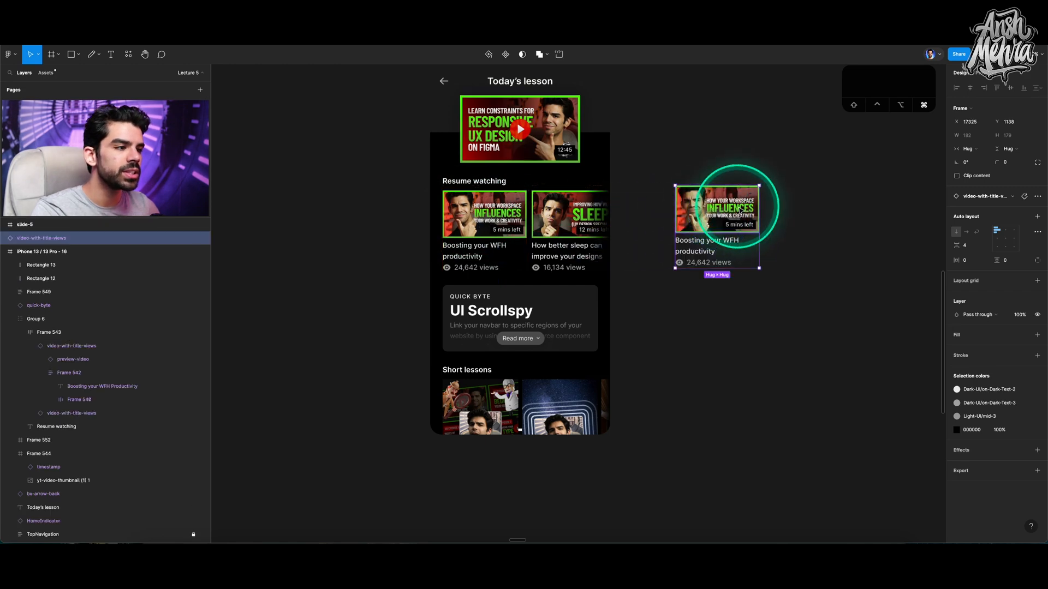
Step: Draw a frame about 352 × 284 around the copied video card and set its fill to 000000
{"action": "scroll", "coordinate": [736, 202], "scroll_direction": "up", "scroll_amount": 3}
{"action": "left_click", "coordinate": [678, 186]}
{"action": "key", "text": "f"}
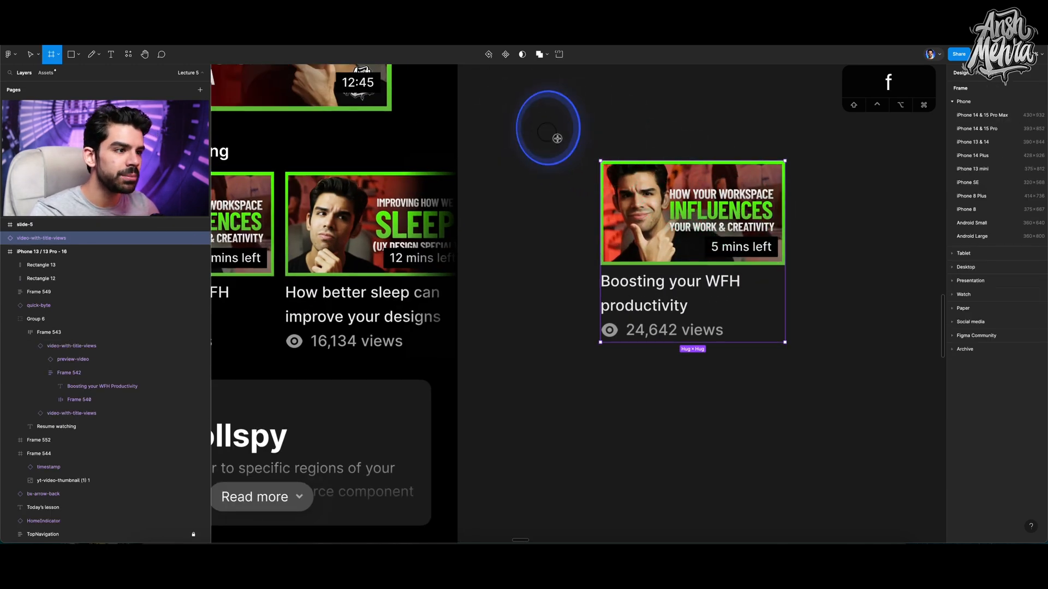
{"action": "left_click_drag", "start_coordinate": [530, 123], "coordinate": [887, 411]}
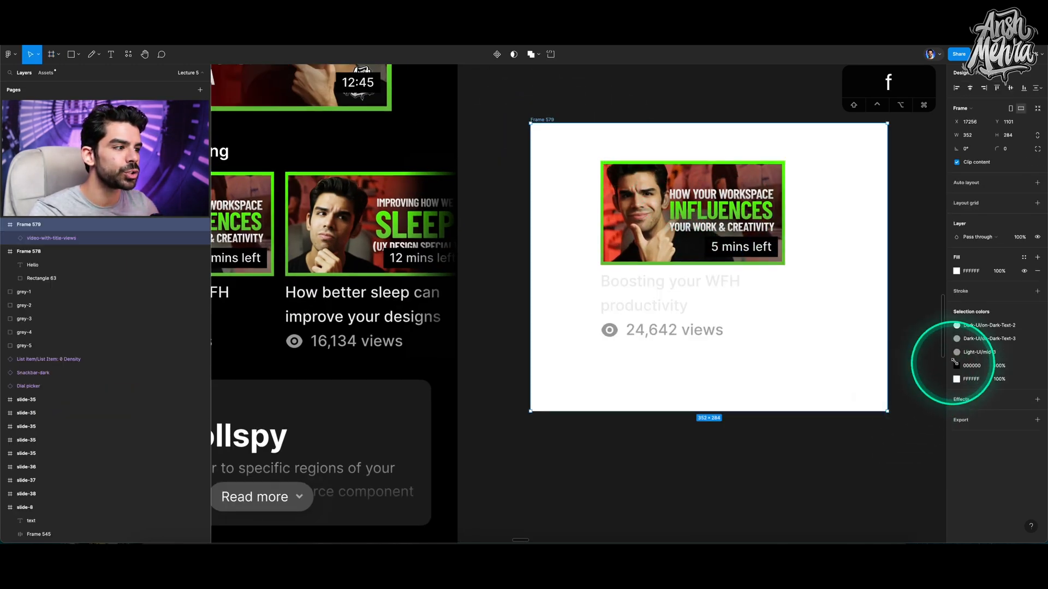
{"action": "left_click", "coordinate": [975, 272]}
{"action": "key", "text": "Return"}
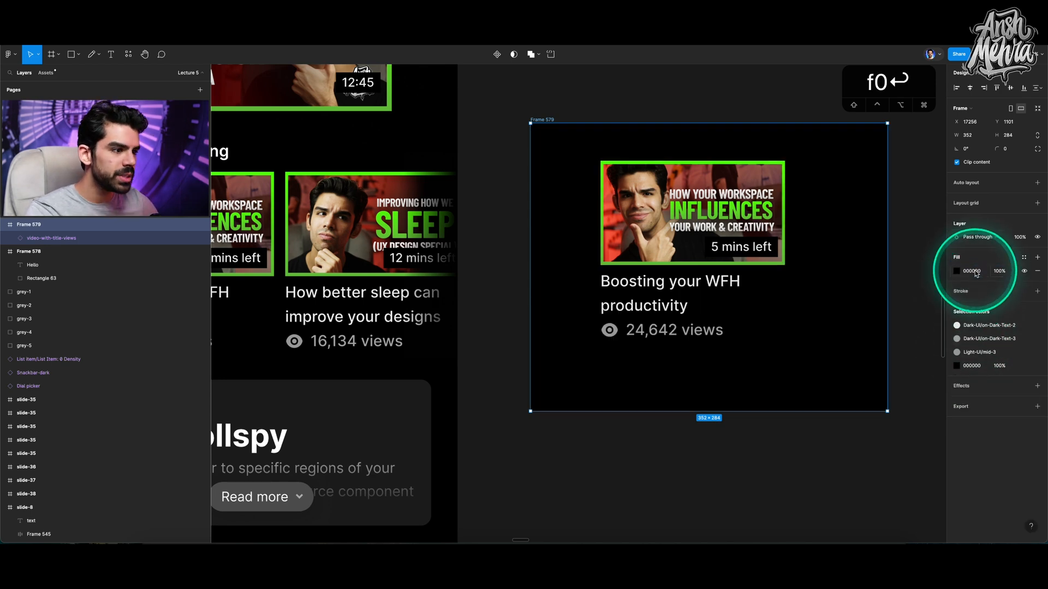
Step: Center the video card horizontally and vertically within the black frame
{"action": "left_click", "coordinate": [614, 222]}
{"action": "key", "text": "alt+v"}
{"action": "key", "text": "alt+h"}
Step: Examine the view-count text inside the video card on the black frame
{"action": "double_click", "coordinate": [694, 358]}
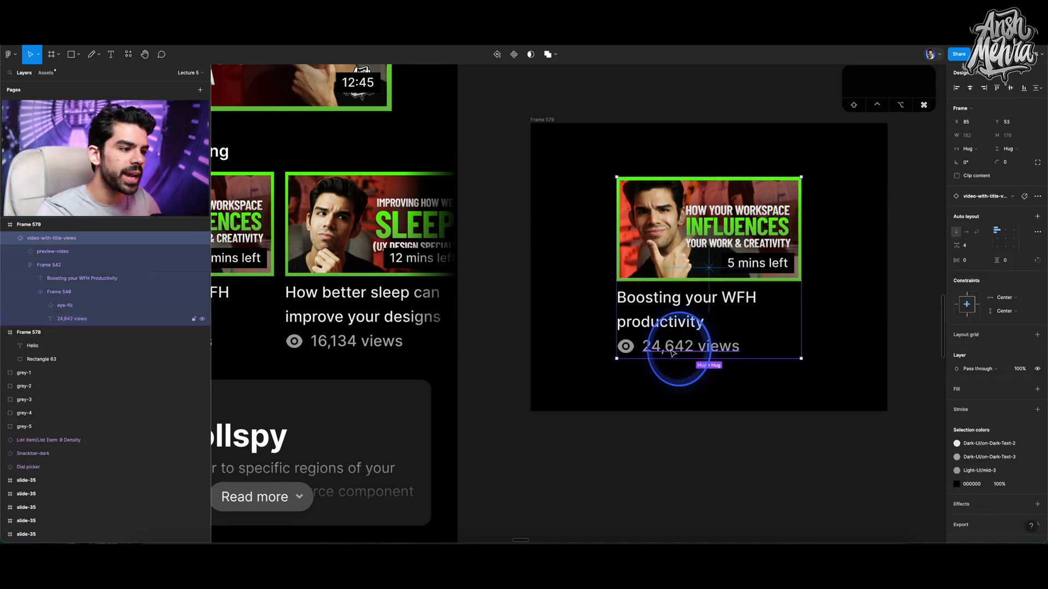
{"action": "double_click", "coordinate": [680, 347]}
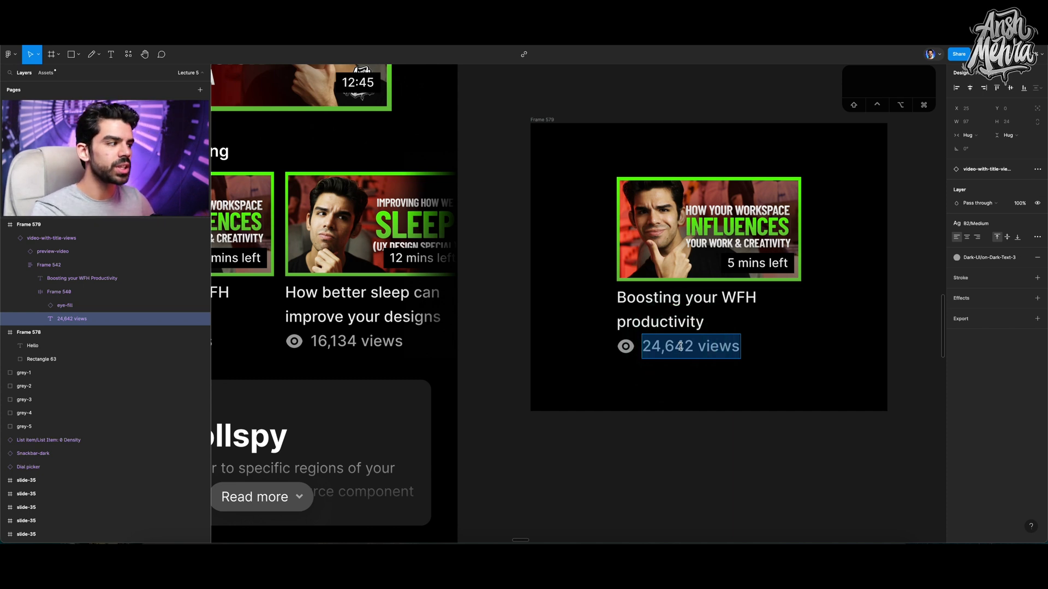
{"action": "left_click_drag", "start_coordinate": [681, 346], "coordinate": [717, 351]}
{"action": "scroll", "coordinate": [709, 350], "scroll_direction": "up", "scroll_amount": 3}
{"action": "left_click", "coordinate": [673, 349]}
{"action": "scroll", "coordinate": [654, 352], "scroll_direction": "up", "scroll_amount": 3}
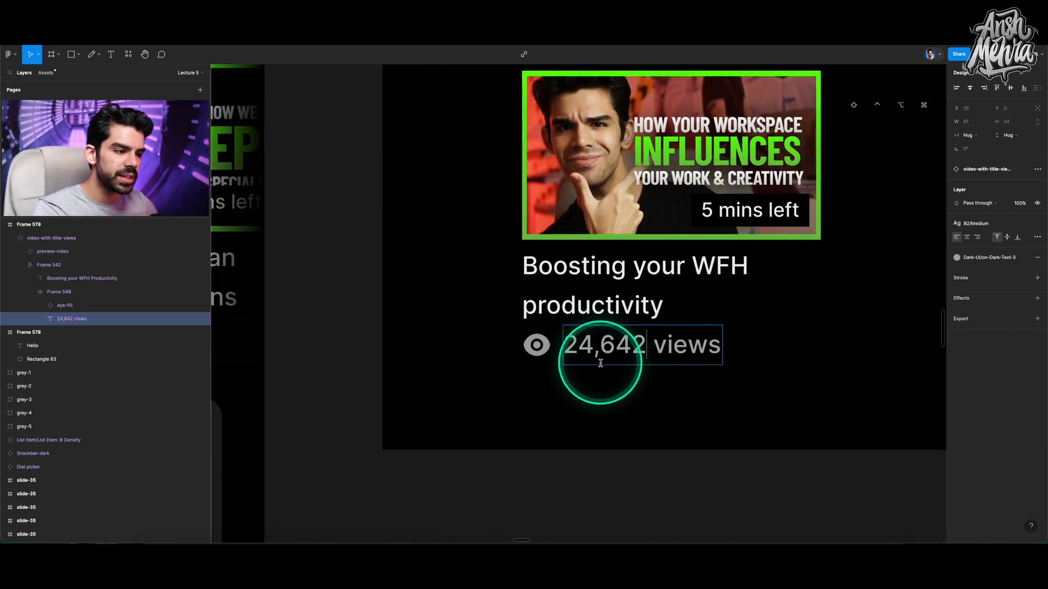
{"action": "key", "text": "Escape"}
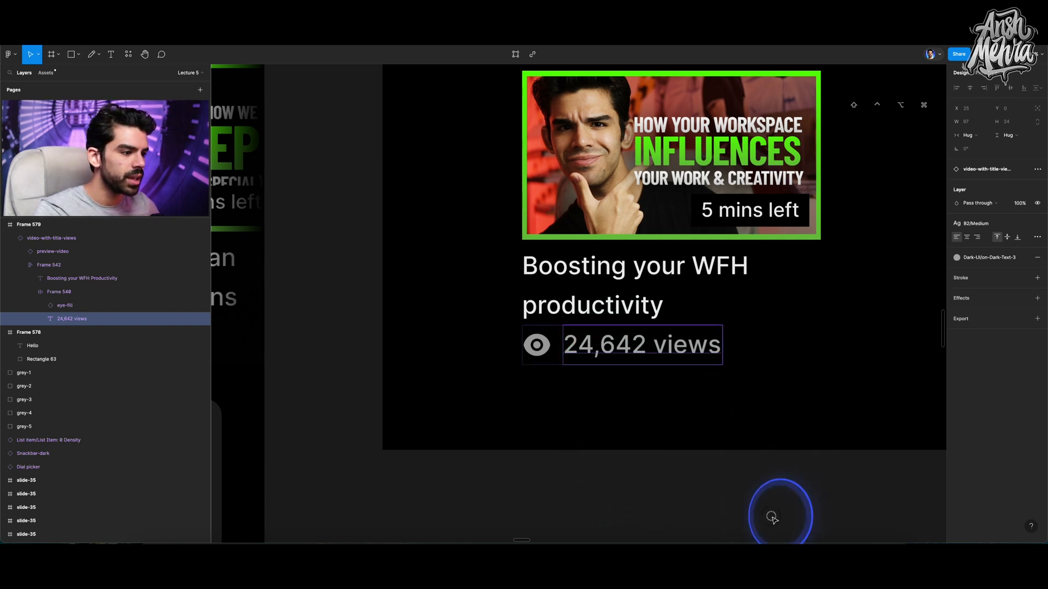
{"action": "left_click", "coordinate": [777, 518]}
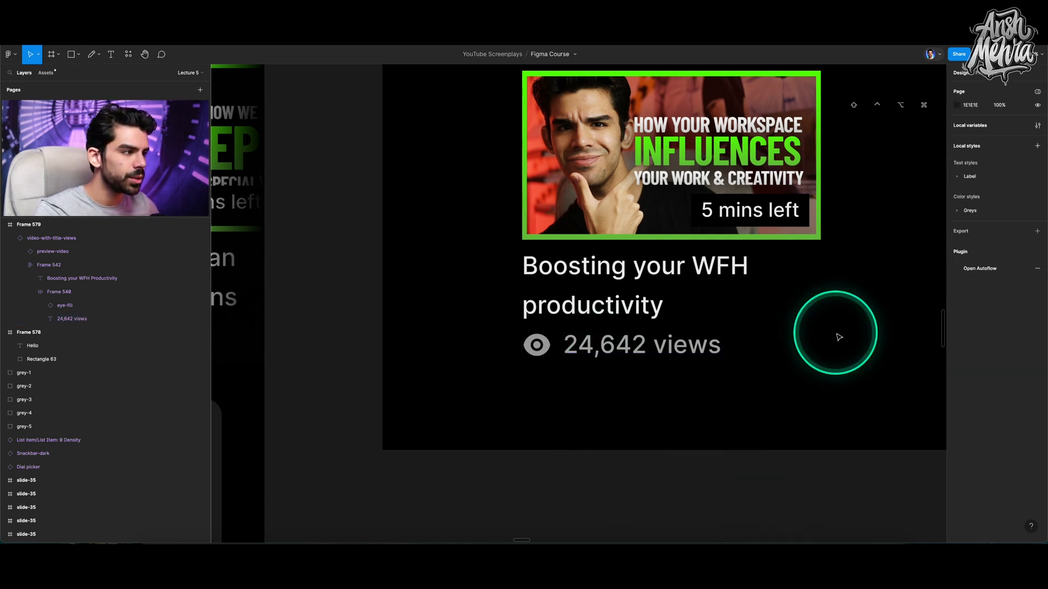
Step: Create a new local variable collection named Component Data
{"action": "left_click", "coordinate": [1037, 125]}
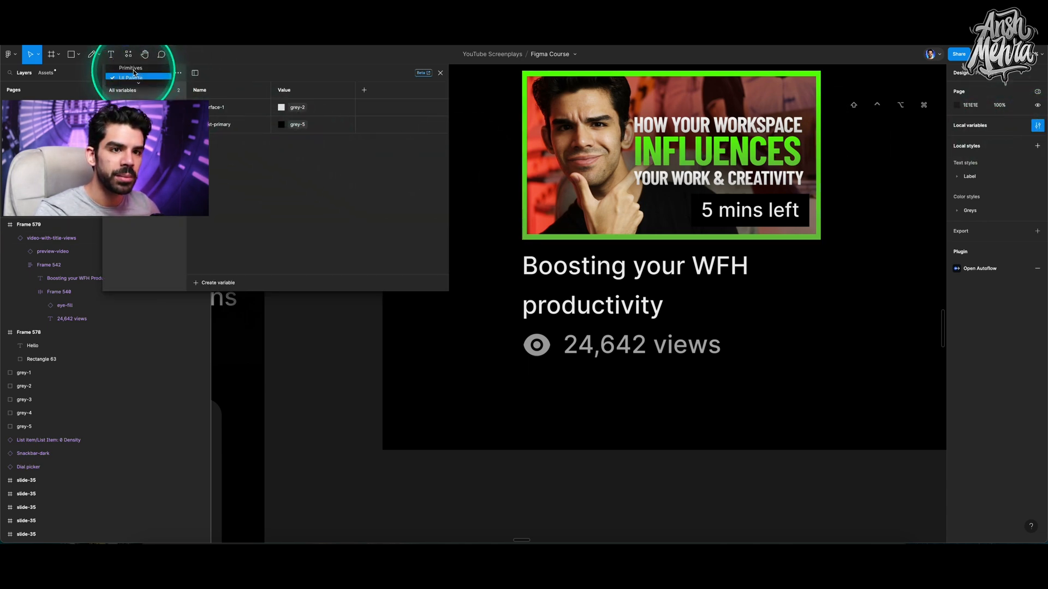
{"action": "left_click", "coordinate": [135, 76]}
{"action": "left_click", "coordinate": [234, 222]}
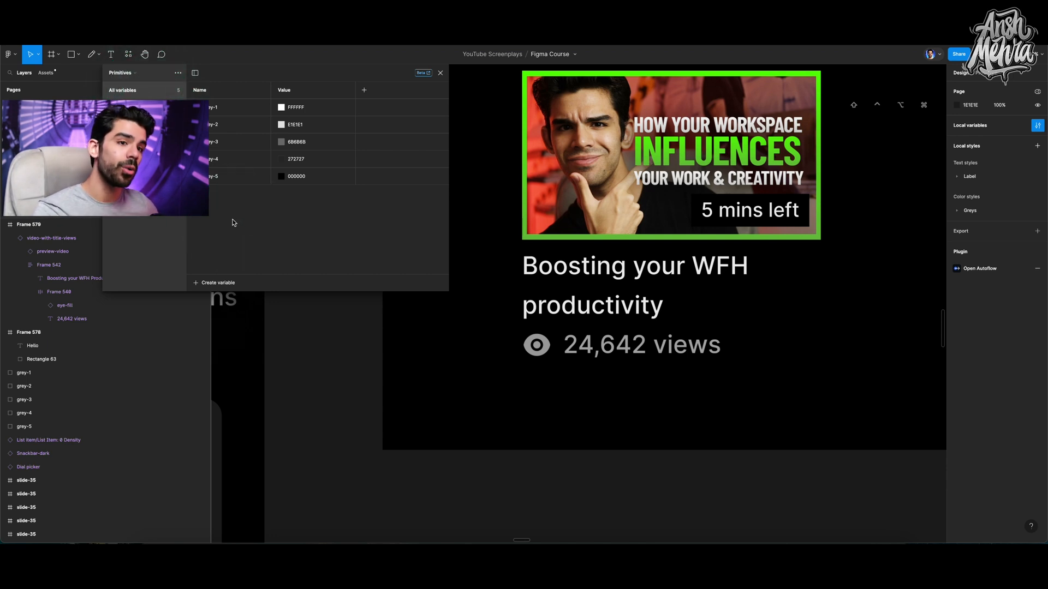
{"action": "left_click", "coordinate": [234, 222]}
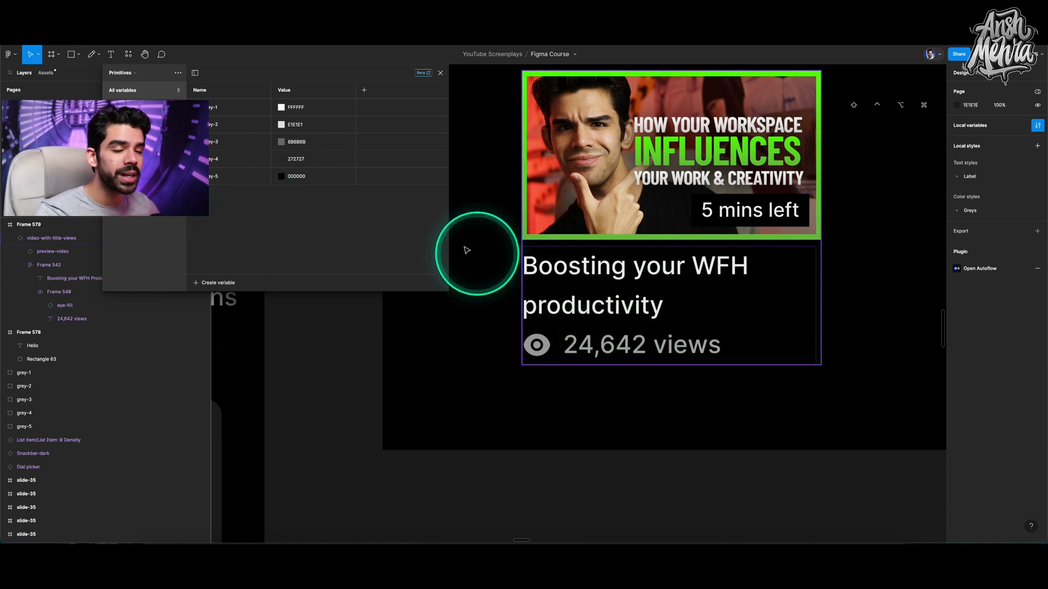
{"action": "left_click", "coordinate": [178, 75]}
{"action": "left_click", "coordinate": [168, 111]}
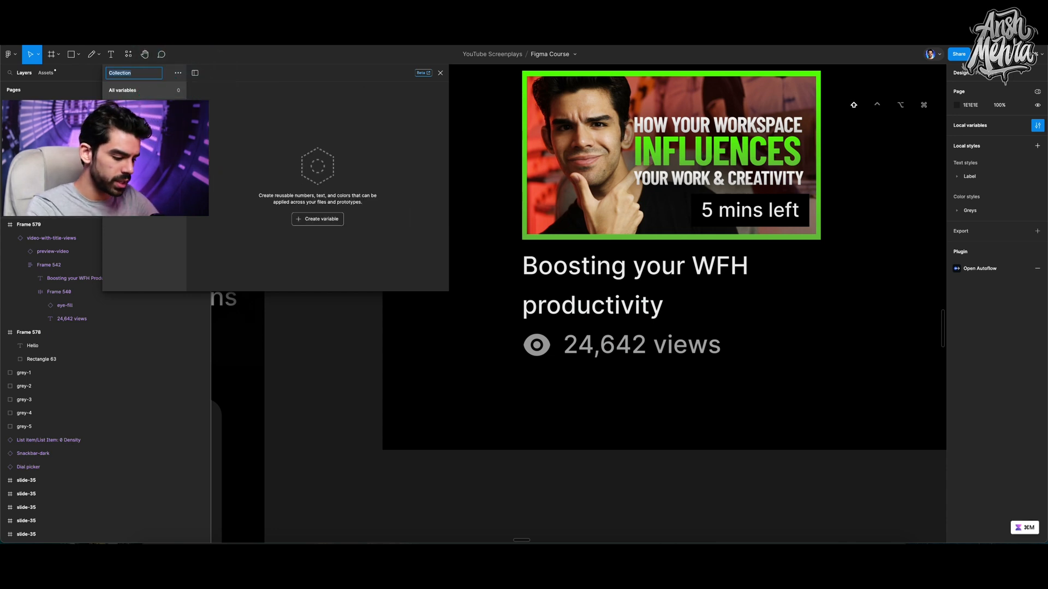
{"action": "type", "text": "Component Data"}
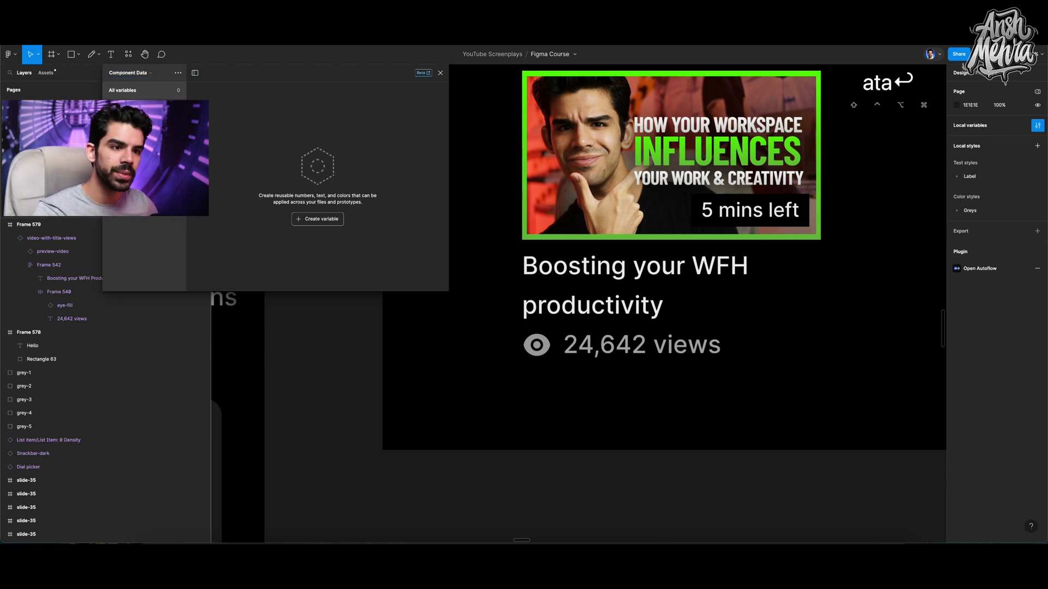
Step: Add a number variable named default-views to the Component Data collection
{"action": "left_click", "coordinate": [320, 220]}
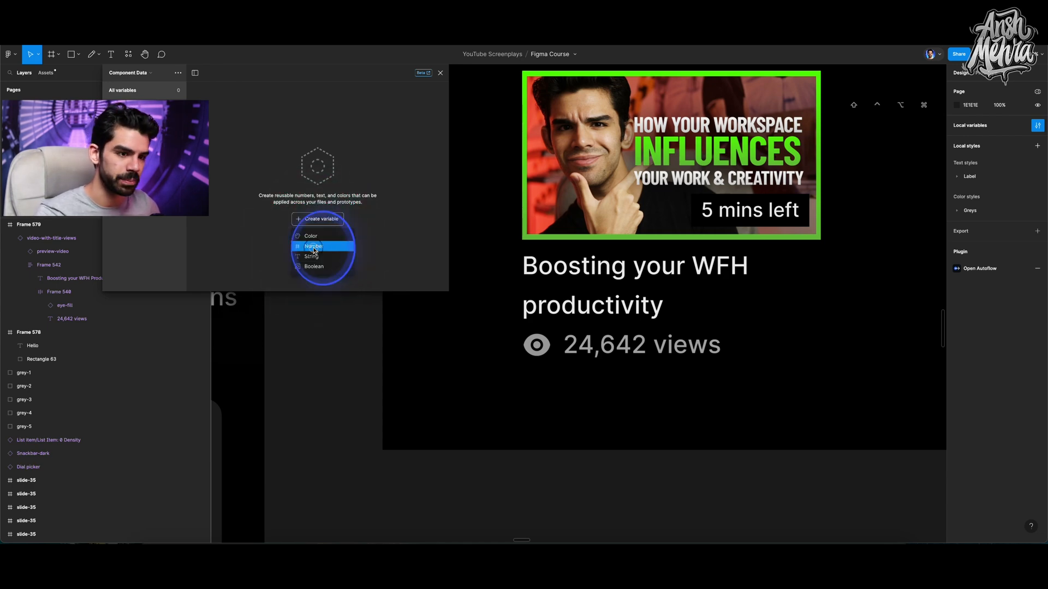
{"action": "left_click", "coordinate": [314, 245]}
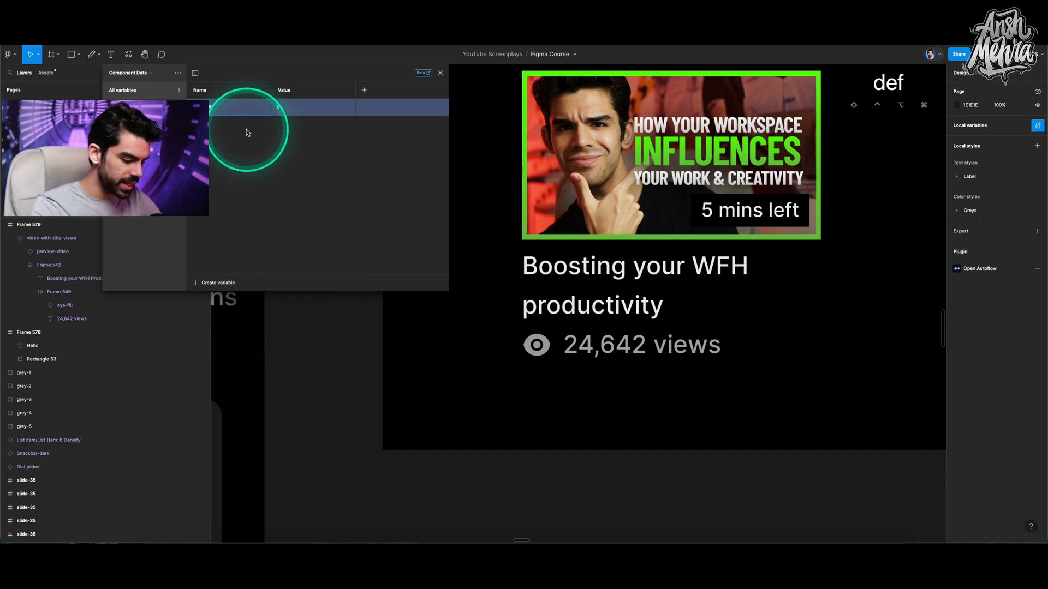
{"action": "type", "text": "default-views"}
{"action": "key", "text": "Return"}
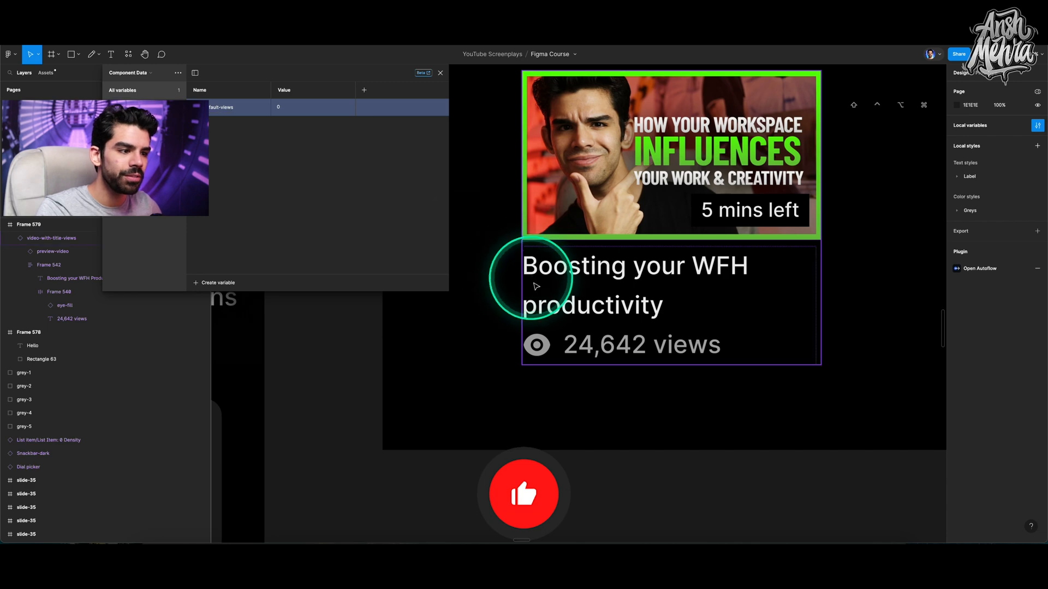
Step: Bind the video card's view-count text to the default-views variable
{"action": "left_click", "coordinate": [632, 351]}
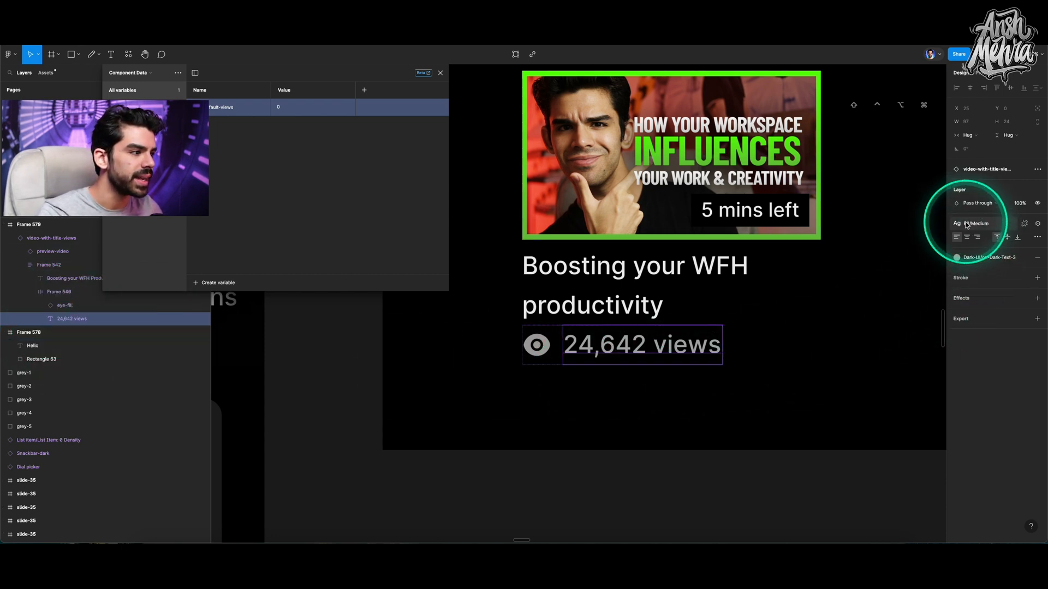
{"action": "left_click", "coordinate": [1036, 225]}
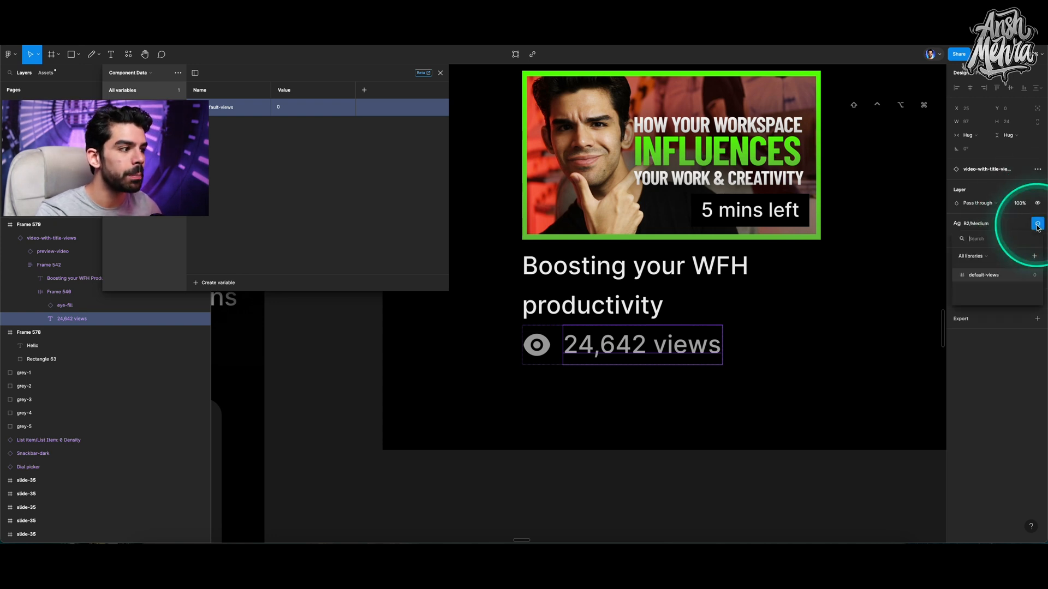
{"action": "left_click", "coordinate": [987, 276]}
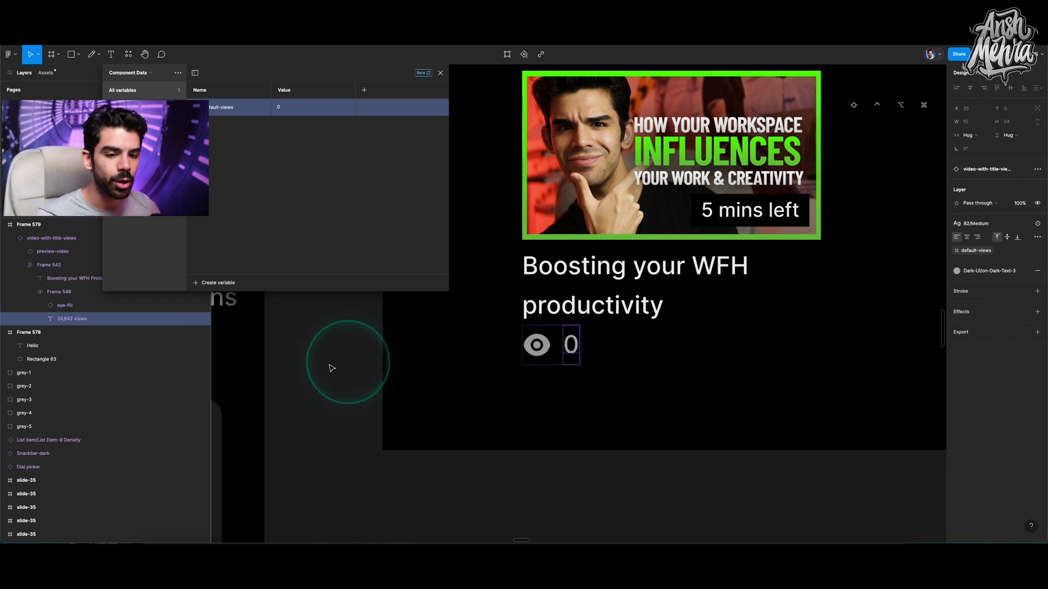
{"action": "left_click", "coordinate": [66, 321]}
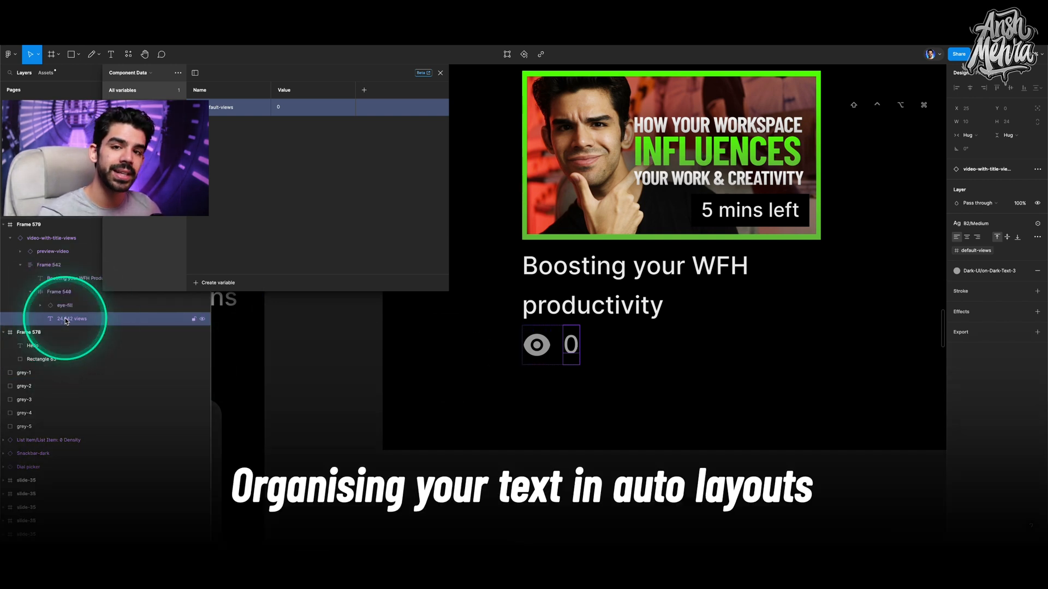
{"action": "left_click", "coordinate": [633, 409]}
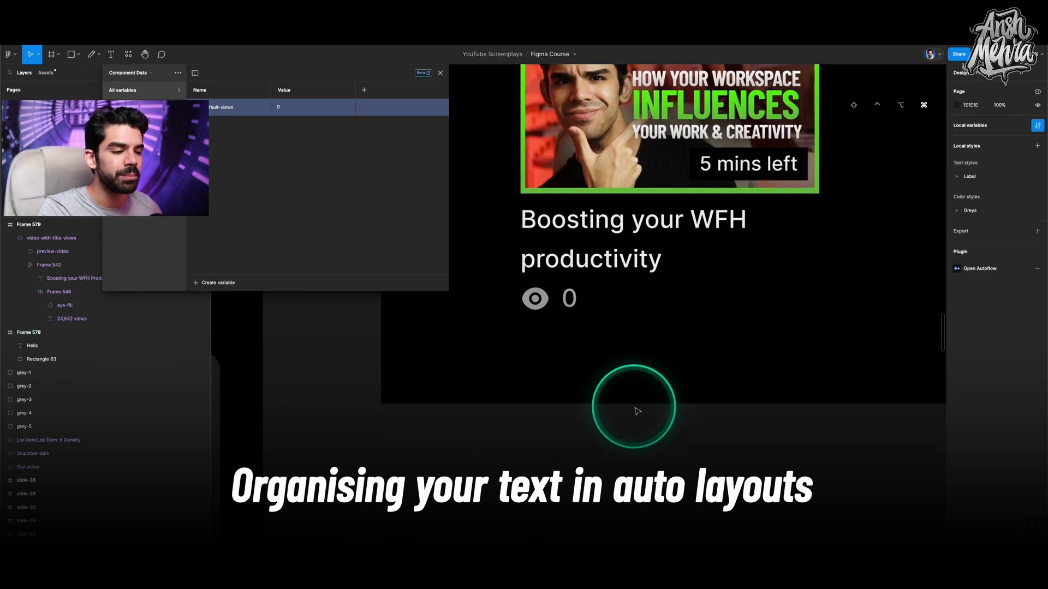
Step: Widen the black frame and place a copy of the video card beside the original inside it
{"action": "scroll", "coordinate": [633, 410], "scroll_direction": "down", "scroll_amount": 5}
{"action": "scroll", "coordinate": [629, 280], "scroll_direction": "down", "scroll_amount": 3}
{"action": "left_click", "coordinate": [552, 180]}
{"action": "left_click_drag", "start_coordinate": [720, 235], "coordinate": [821, 240]}
{"action": "scroll", "coordinate": [781, 240], "scroll_direction": "up", "scroll_amount": 3}
{"action": "left_click", "coordinate": [699, 232]}
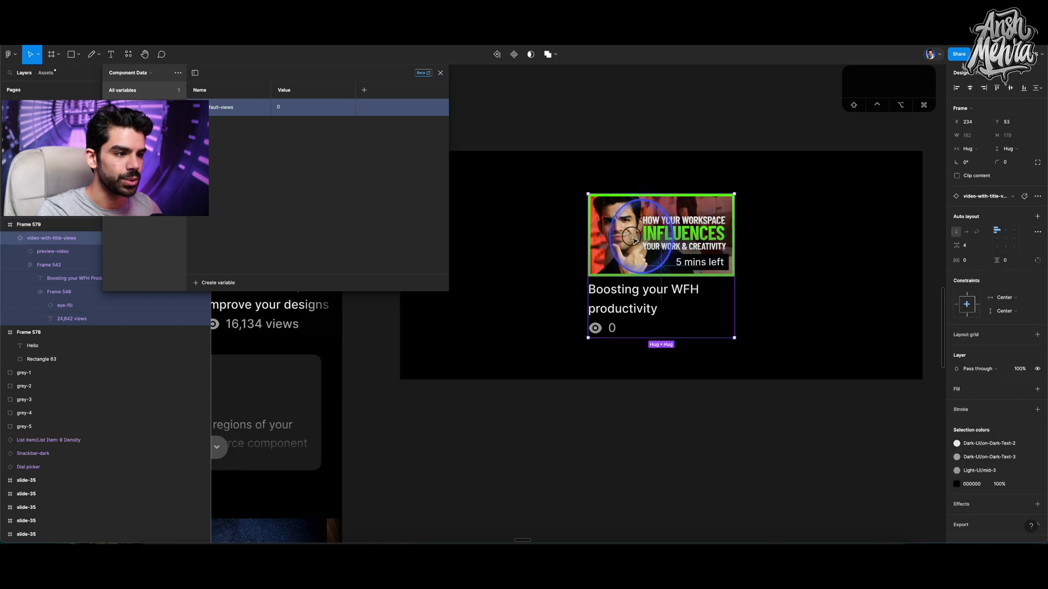
{"action": "left_click_drag", "start_coordinate": [643, 238], "coordinate": [750, 238]}
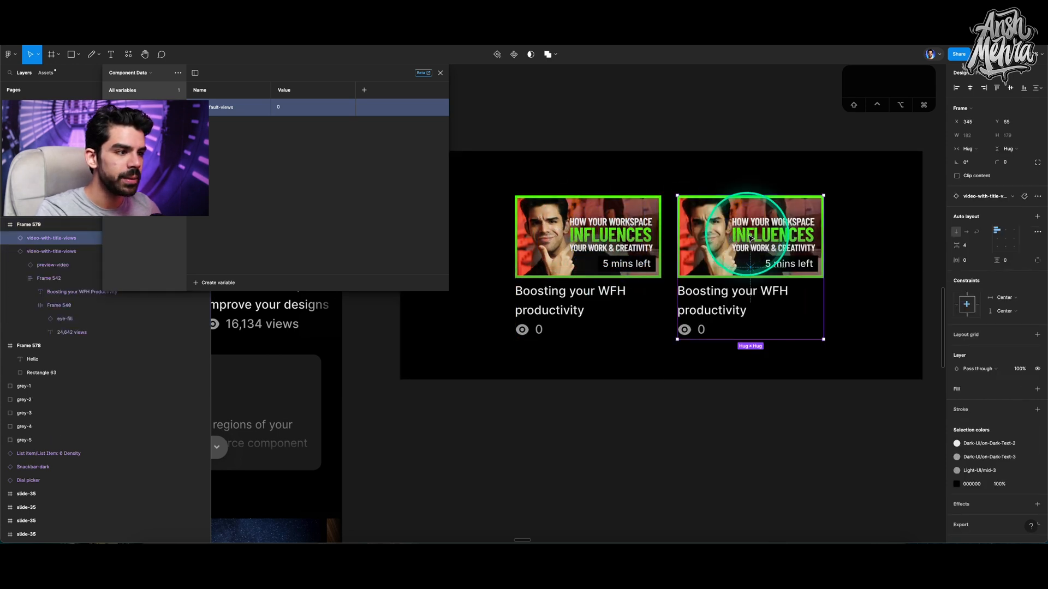
Step: Detach the copied video card from its component and rename its title text layer as video-title
{"action": "key", "text": "alt+super+b"}
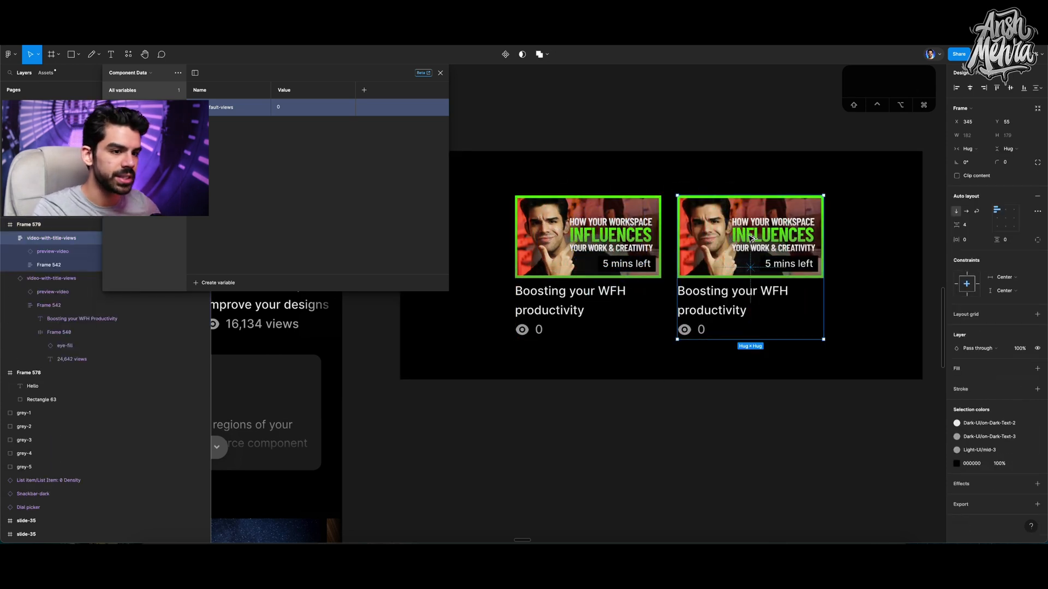
{"action": "left_click", "coordinate": [750, 239]}
{"action": "scroll", "coordinate": [753, 240], "scroll_direction": "up", "scroll_amount": 3}
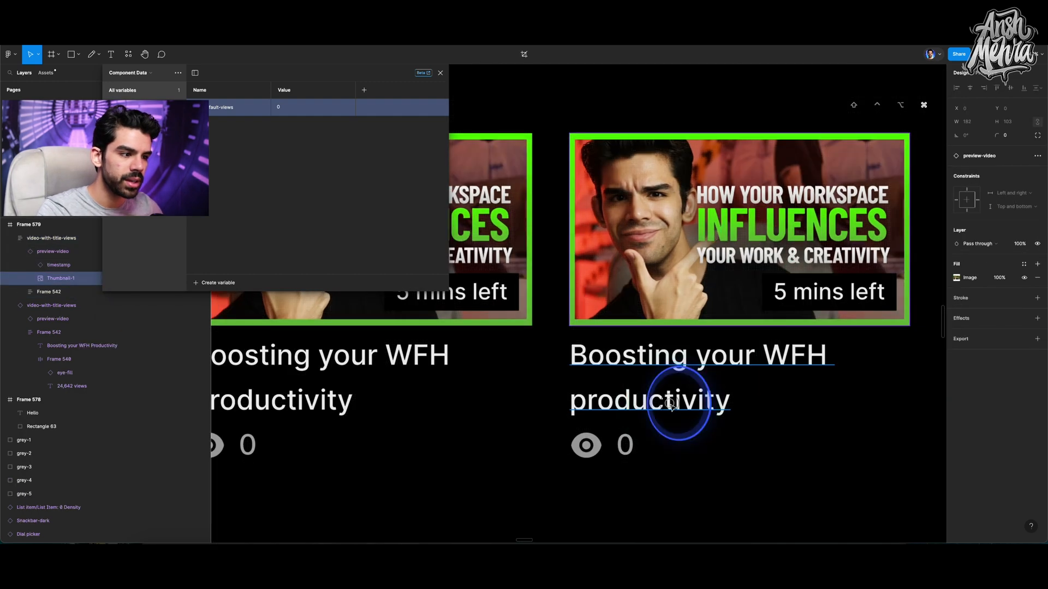
{"action": "left_click", "coordinate": [672, 401]}
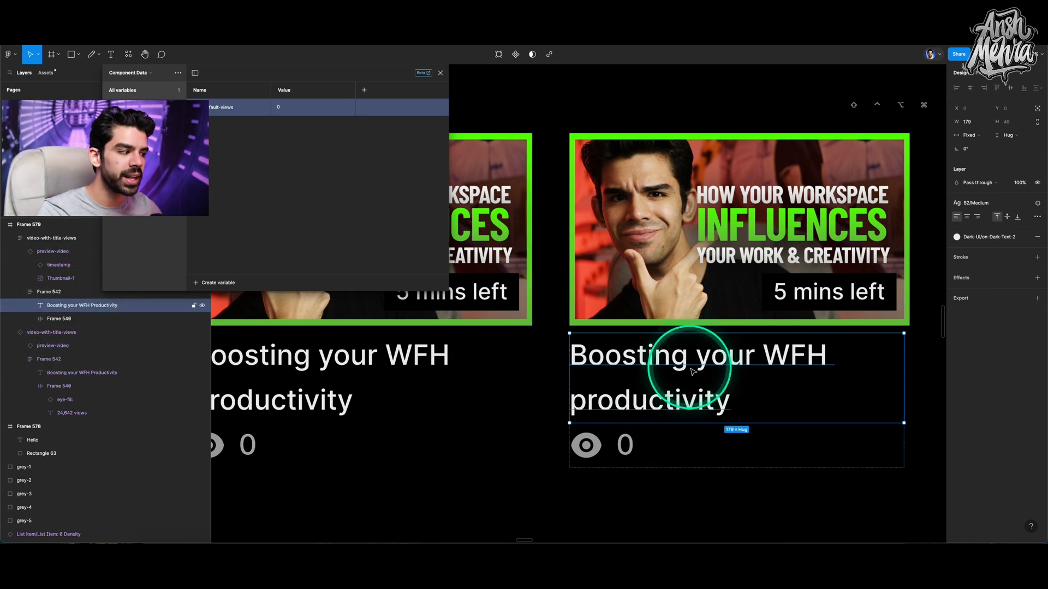
{"action": "double_click", "coordinate": [80, 308]}
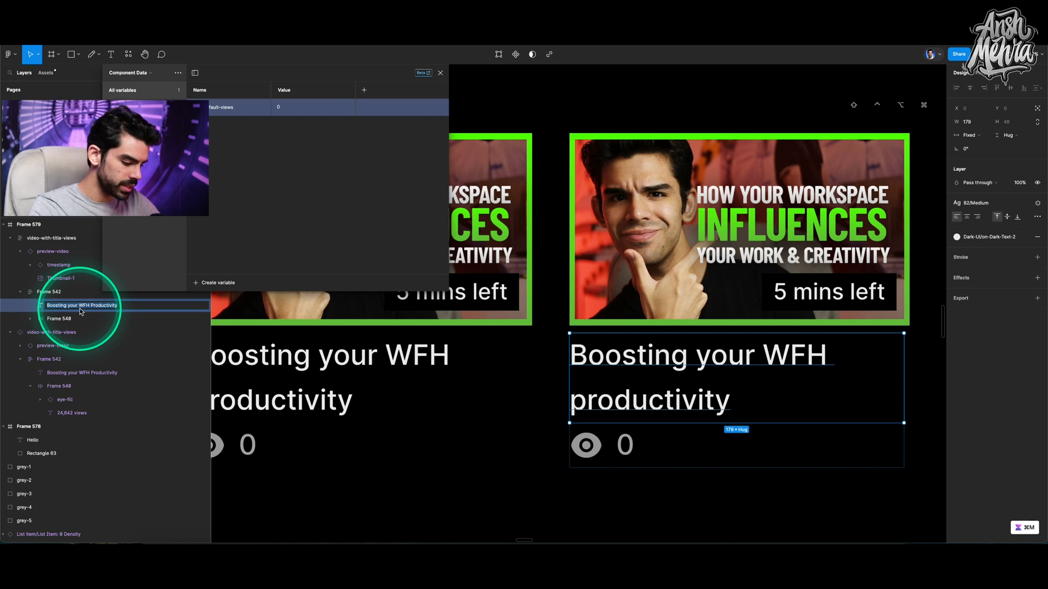
{"action": "type", "text": "video-title"}
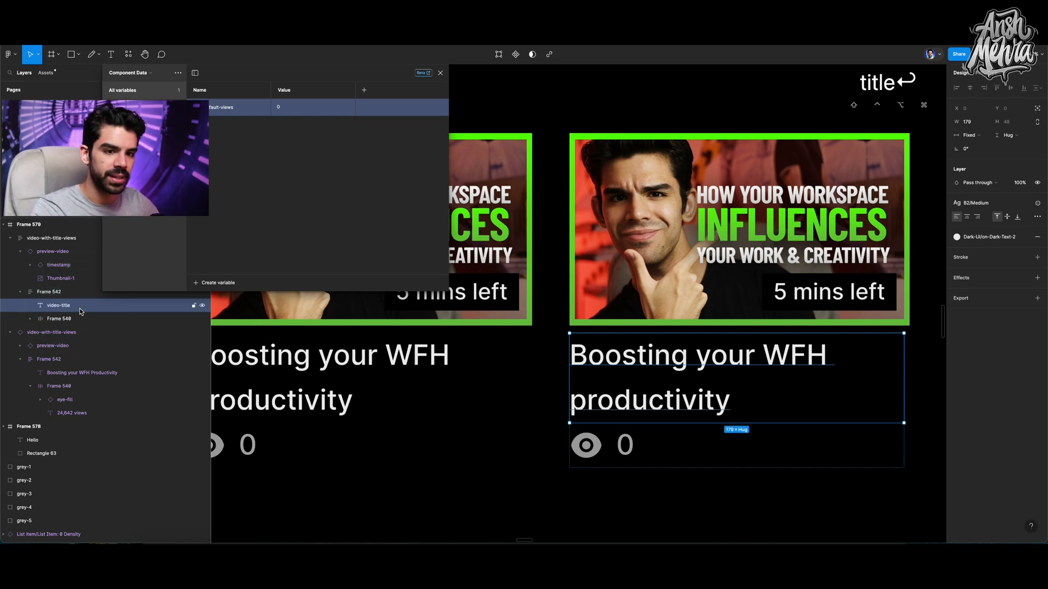
Step: Duplicate the detached card's view-count text and wrap both texts in a horizontal auto layout with spacing 4
{"action": "double_click", "coordinate": [627, 445]}
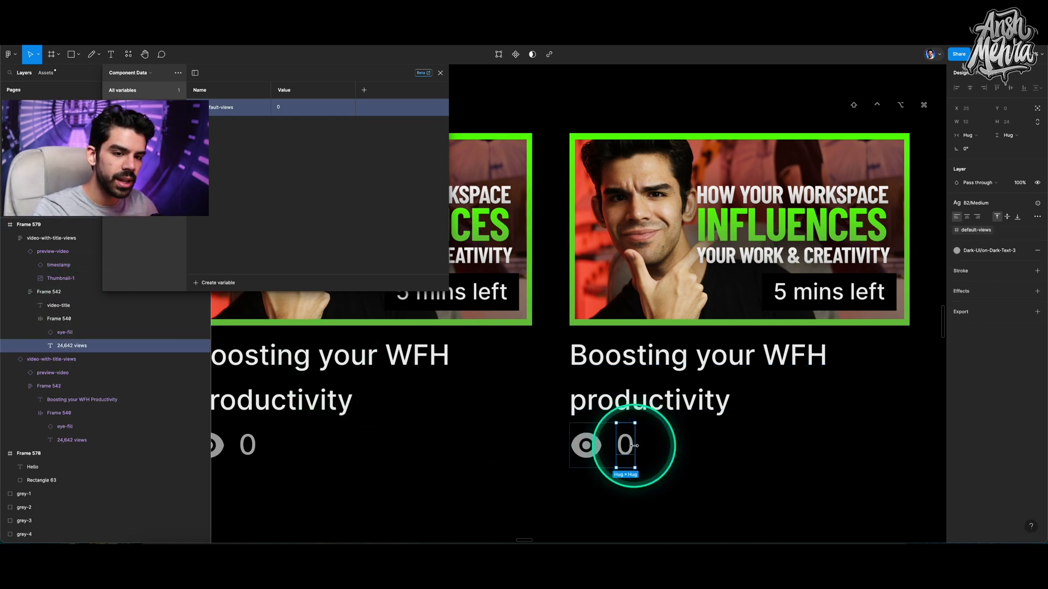
{"action": "key", "text": "super+d"}
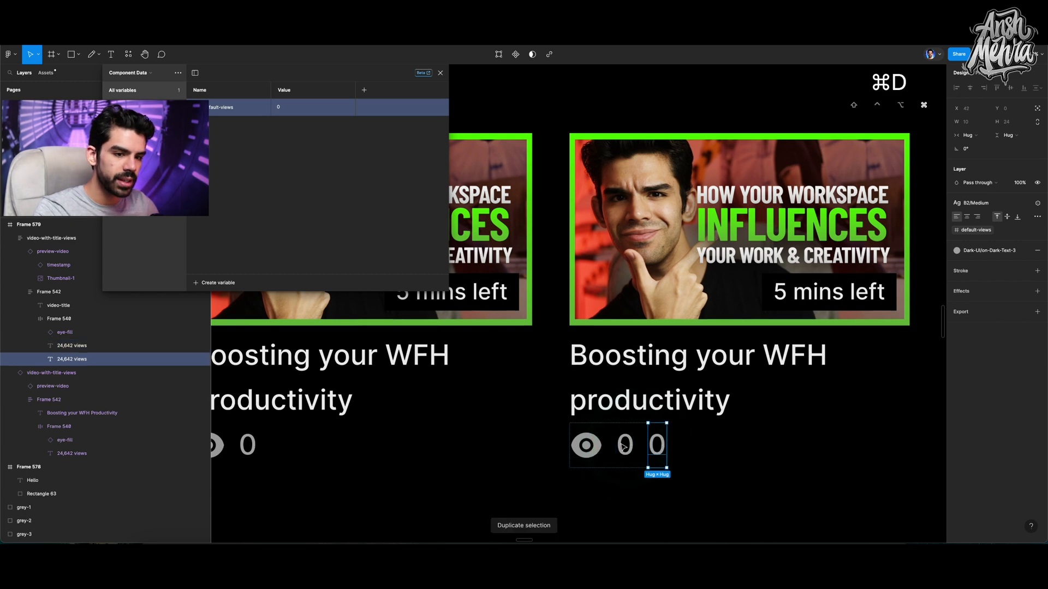
{"action": "left_click", "coordinate": [85, 352], "text": "shift"}
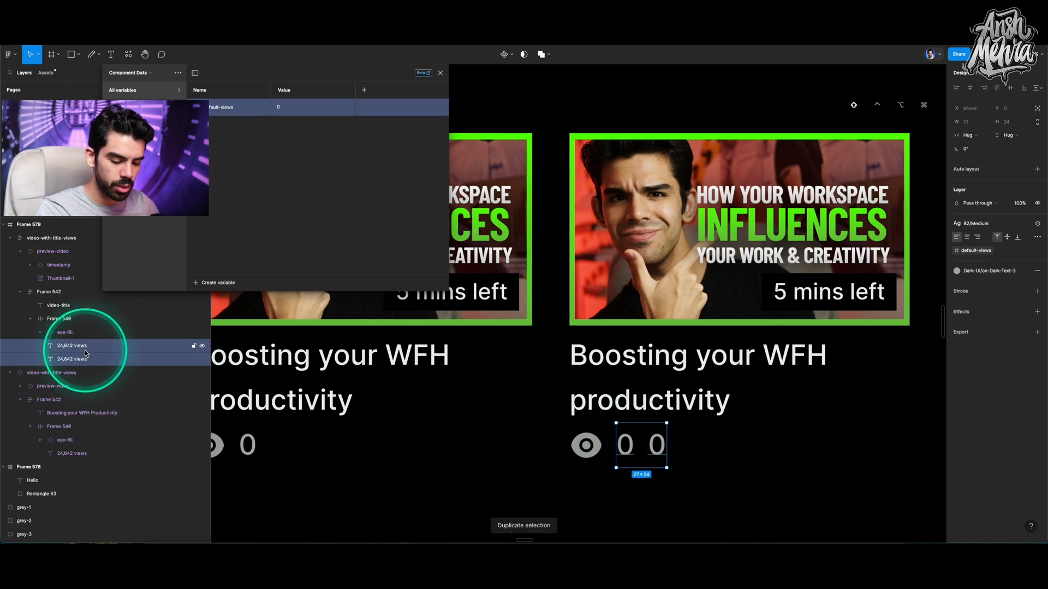
{"action": "key", "text": "shift+a"}
{"action": "left_click", "coordinate": [969, 226]}
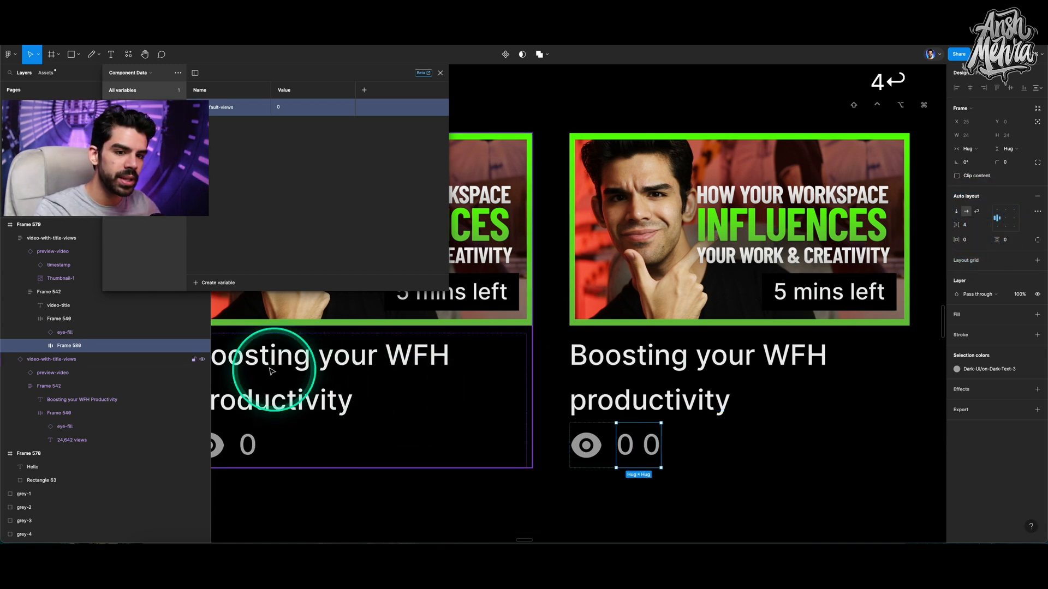
Step: Rename the first text layer in the new auto layout as view-count
{"action": "double_click", "coordinate": [625, 444]}
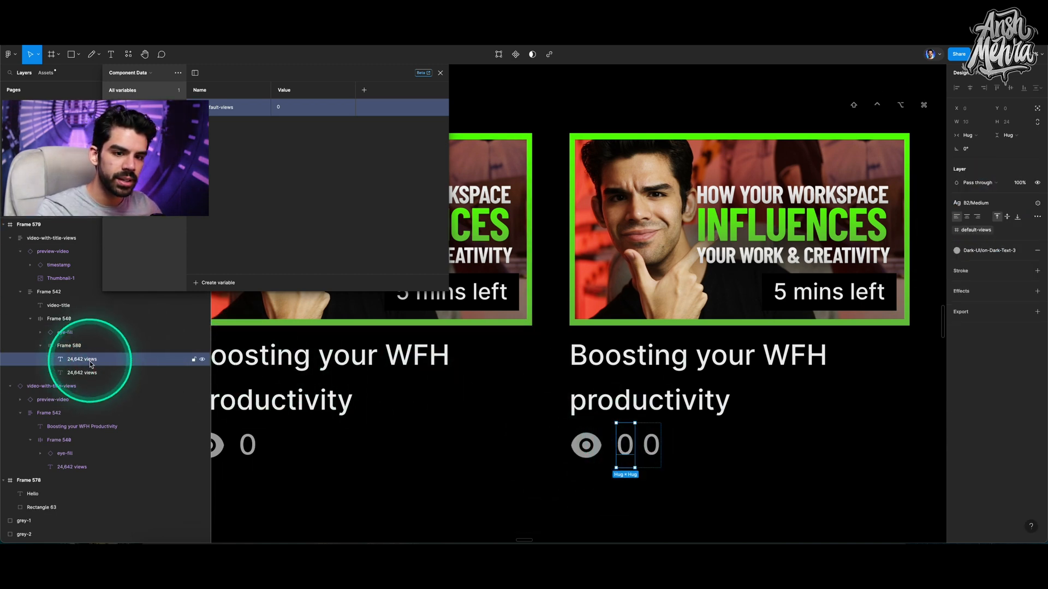
{"action": "double_click", "coordinate": [81, 360]}
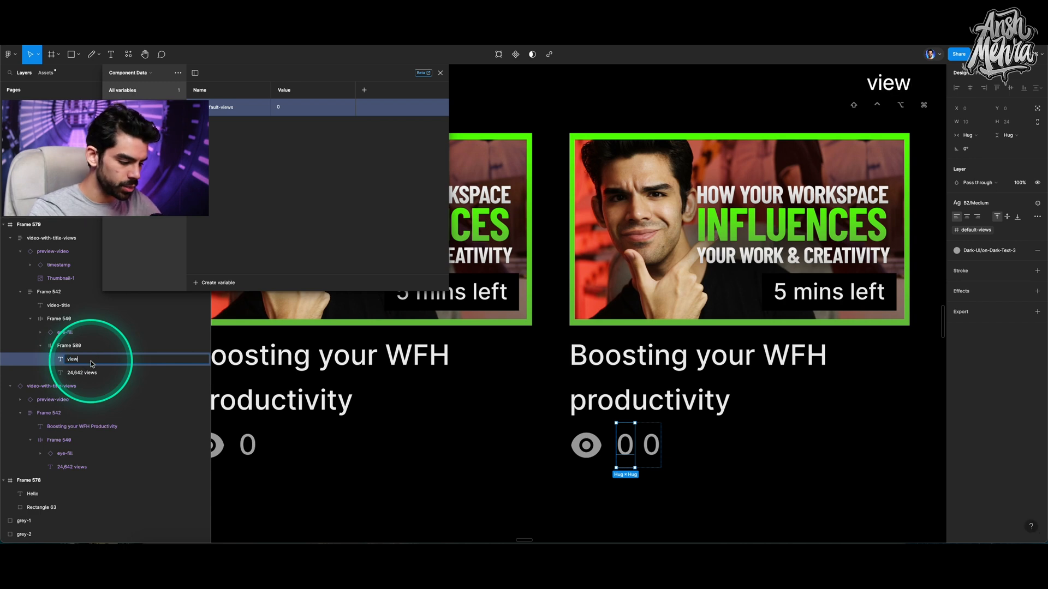
{"action": "type", "text": "view-count"}
{"action": "key", "text": "Return"}
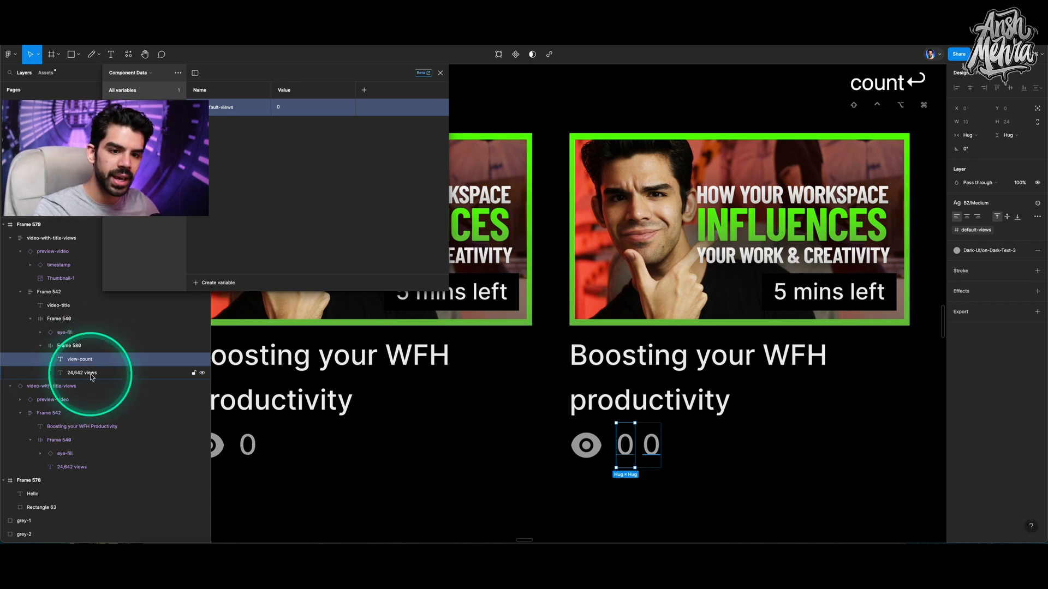
Step: Rename the second text layer in the new auto layout as term-views and replace its text with "views"
{"action": "double_click", "coordinate": [91, 377]}
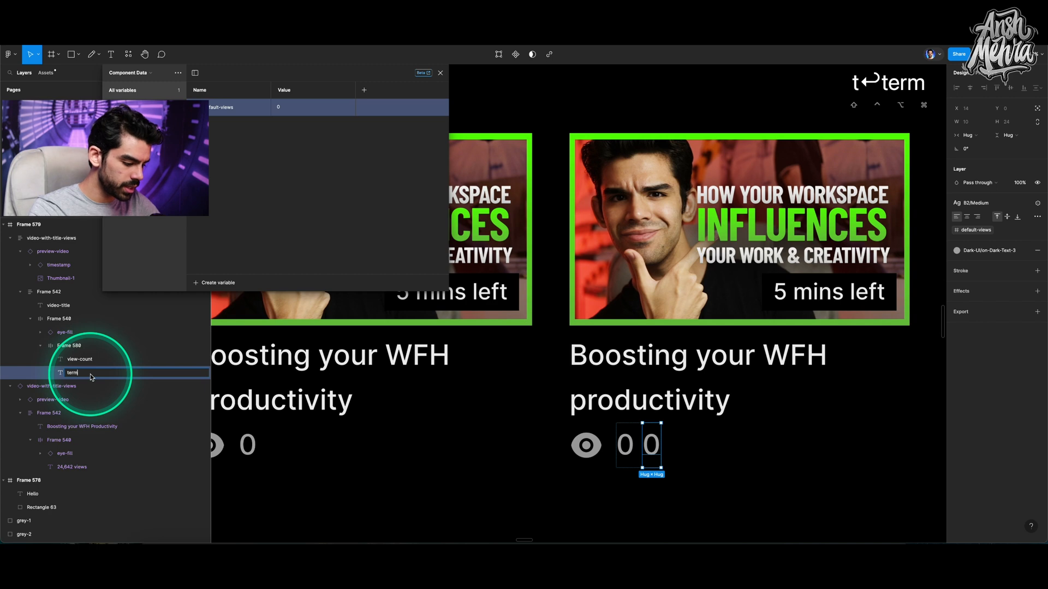
{"action": "type", "text": "term-views"}
{"action": "key", "text": "Return"}
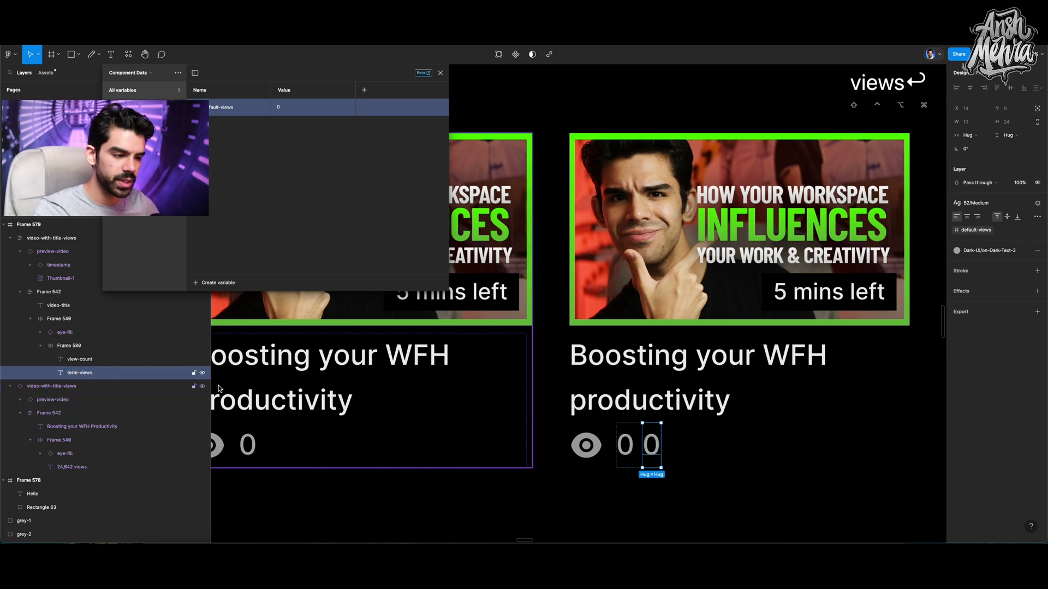
{"action": "double_click", "coordinate": [651, 443]}
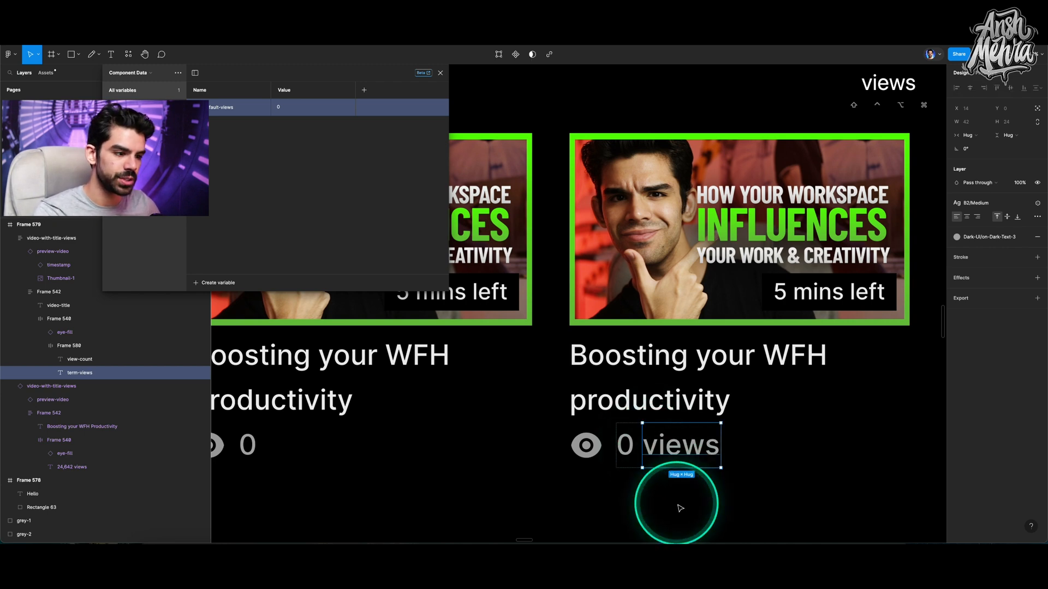
Step: Apply the default-views variable to the view-count text and set the variable's value to 100
{"action": "left_click", "coordinate": [623, 445]}
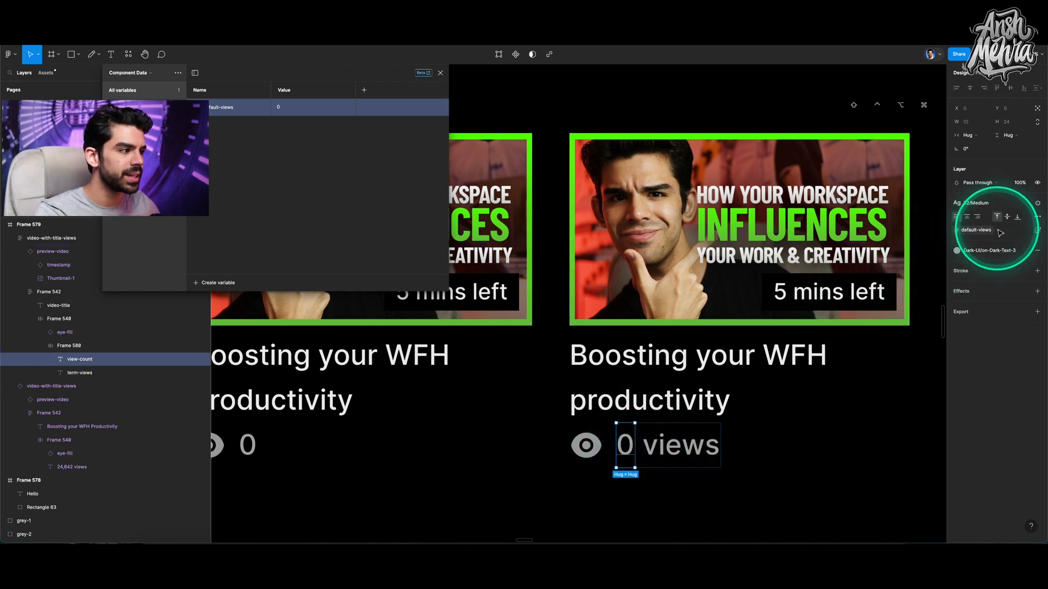
{"action": "left_click", "coordinate": [1037, 204]}
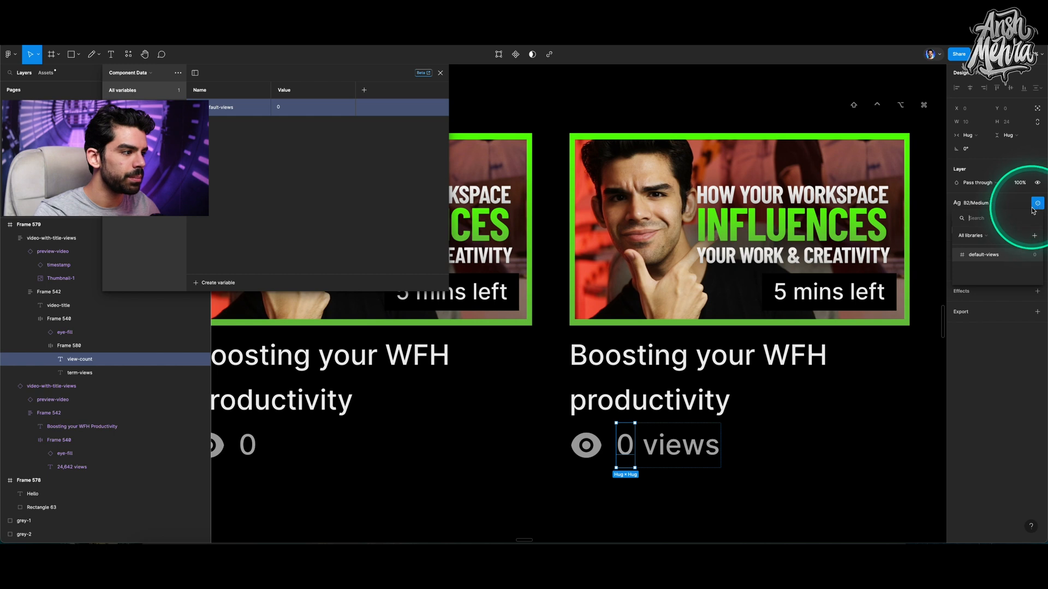
{"action": "left_click", "coordinate": [983, 255]}
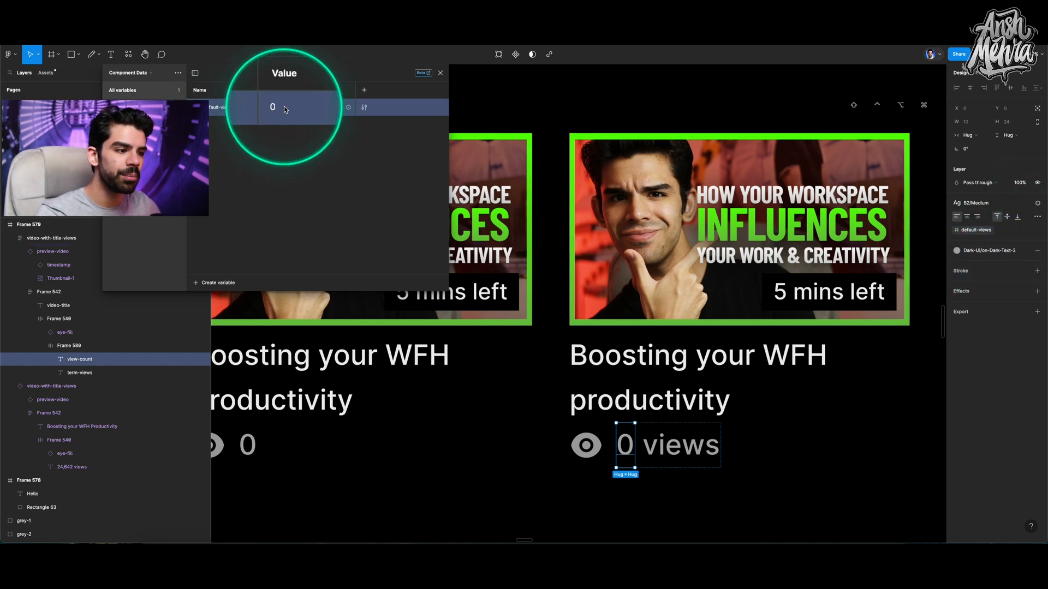
{"action": "left_click", "coordinate": [284, 108]}
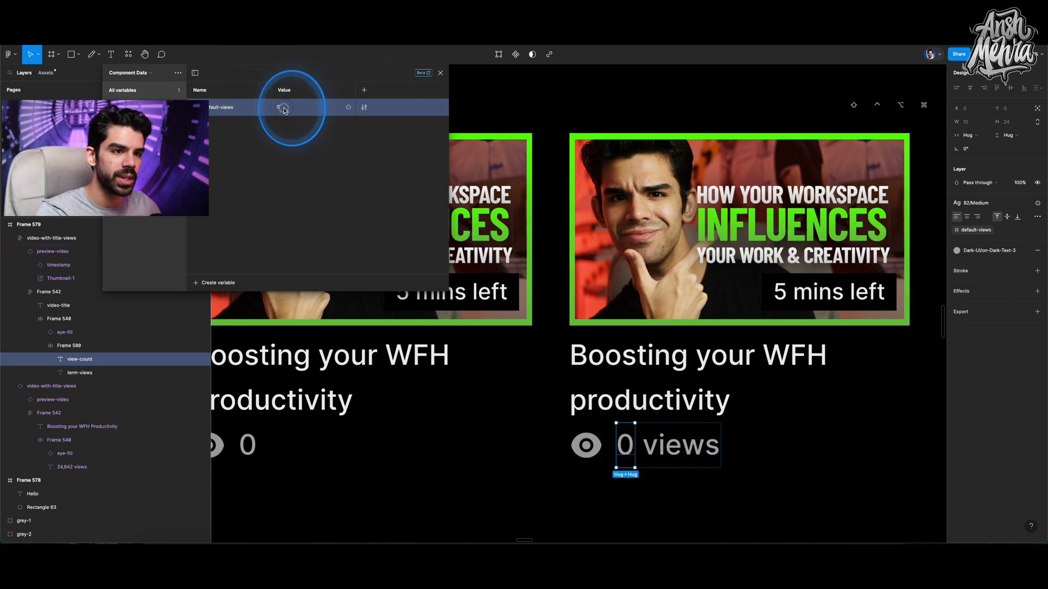
{"action": "type", "text": "100"}
{"action": "key", "text": "Return"}
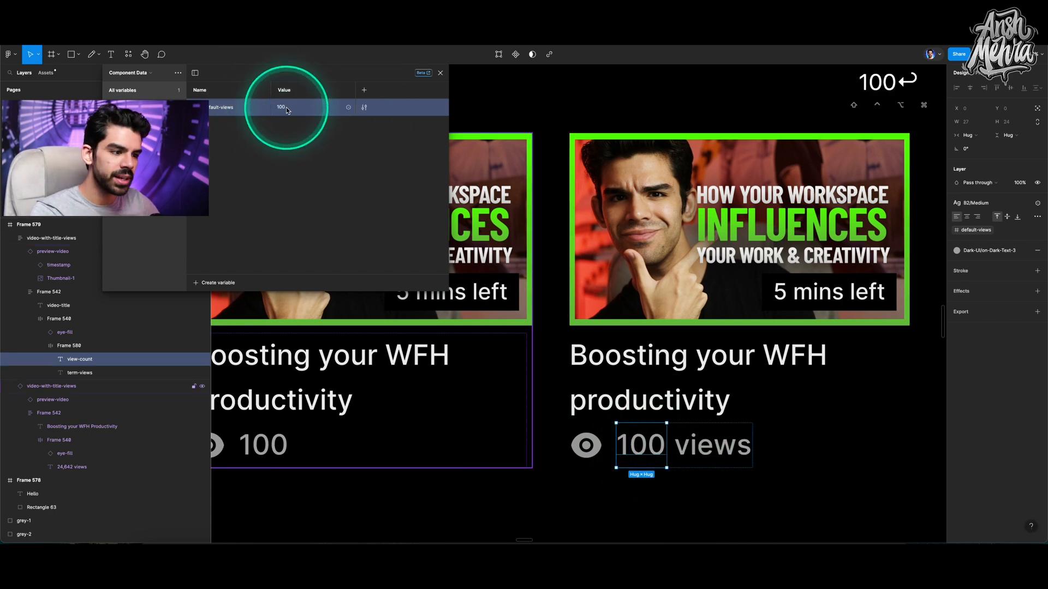
Step: Delete the original video card instance, the one without the separate views label, from Frame 579
{"action": "scroll", "coordinate": [707, 299], "scroll_direction": "down", "scroll_amount": 5}
{"action": "scroll", "coordinate": [707, 299], "scroll_direction": "down", "scroll_amount": 2}
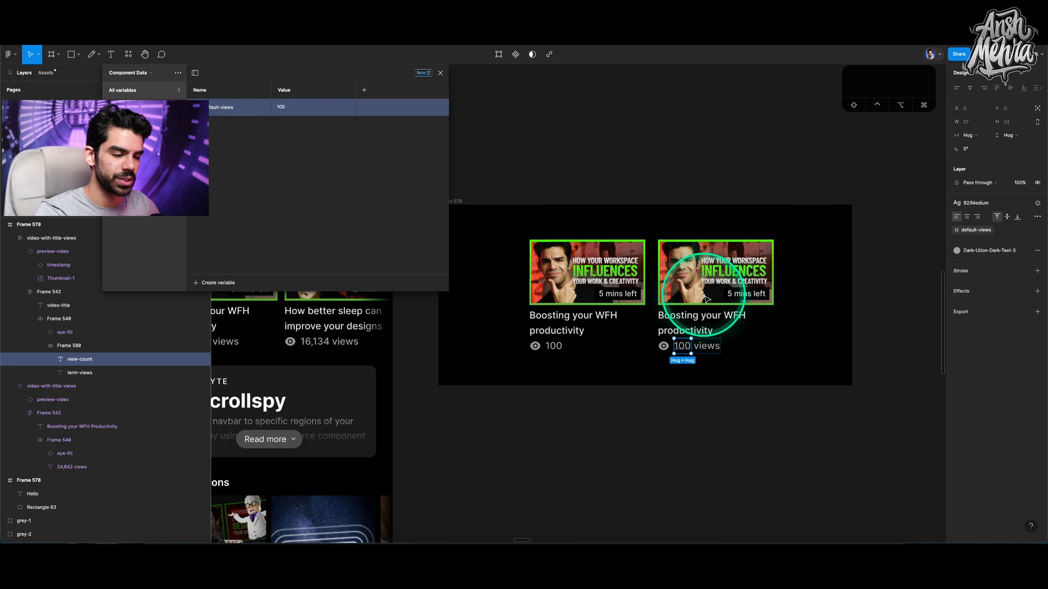
{"action": "left_click", "coordinate": [599, 316]}
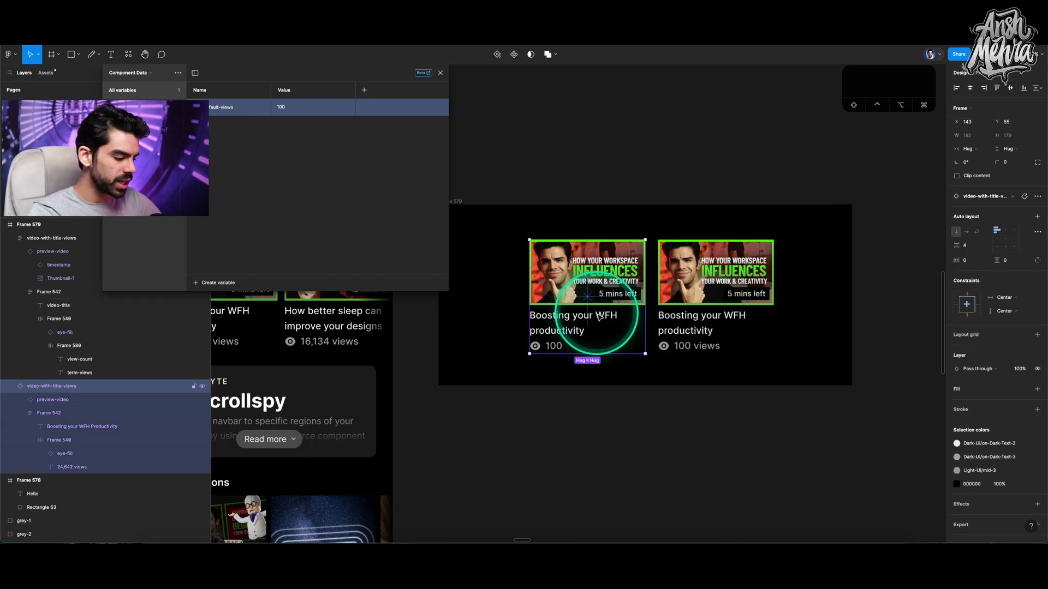
{"action": "key", "text": "BackSpace"}
Step: Make Frame 579 taller and move the remaining video card down and toward the frame's left side
{"action": "left_click", "coordinate": [709, 294]}
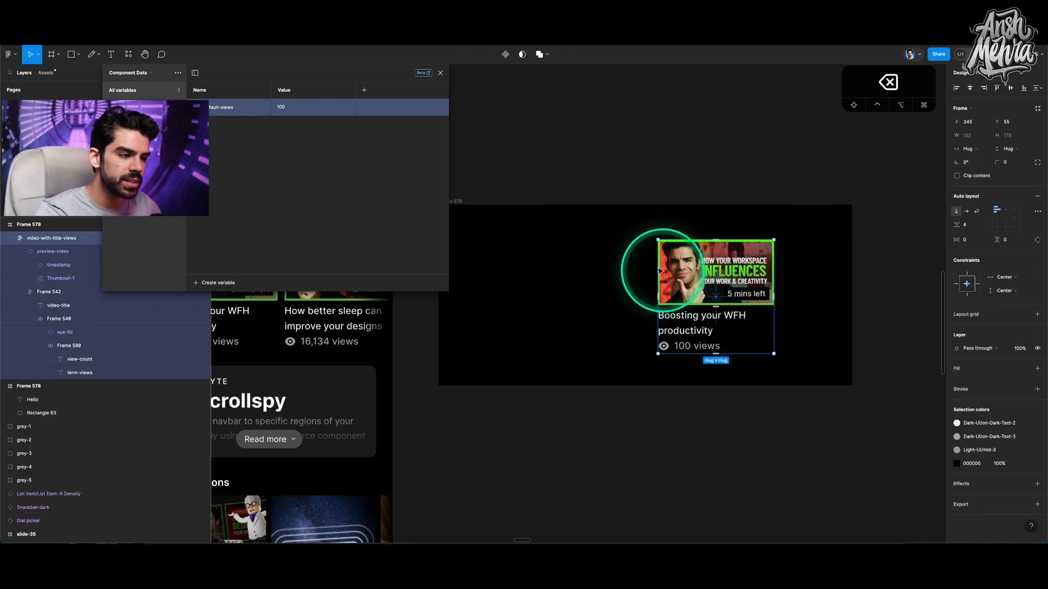
{"action": "scroll", "coordinate": [535, 218], "scroll_direction": "down", "scroll_amount": 3}
{"action": "left_click", "coordinate": [537, 219]}
{"action": "key", "text": "v"}
{"action": "left_click", "coordinate": [601, 327]}
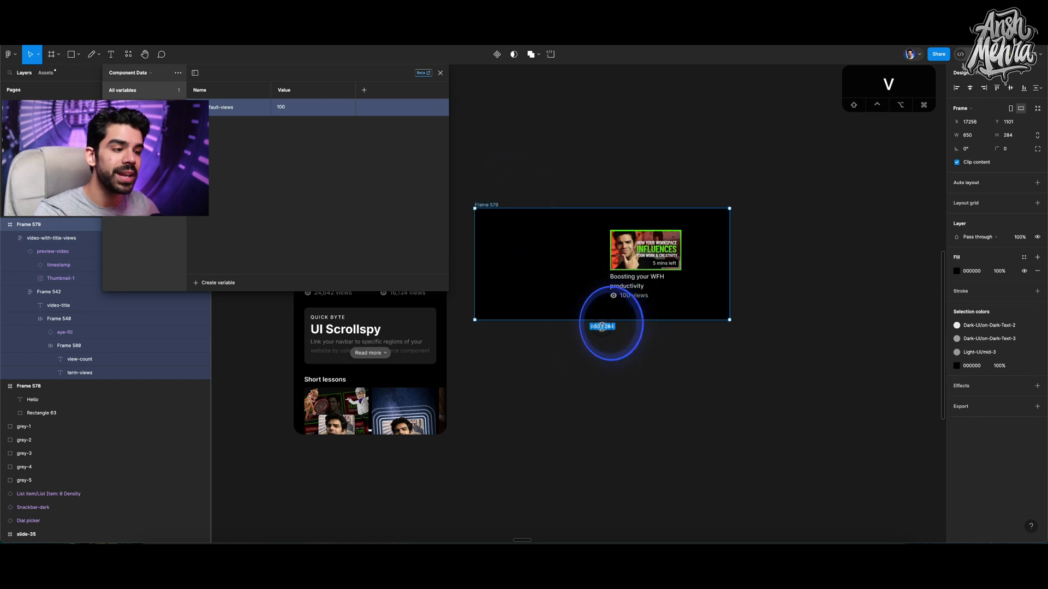
{"action": "left_click_drag", "start_coordinate": [640, 281], "coordinate": [534, 304]}
Step: Copy the "Resume watching" heading from the phone screen and place it just above the video card in Frame 579
{"action": "scroll", "coordinate": [534, 305], "scroll_direction": "left", "scroll_amount": 5}
{"action": "scroll", "coordinate": [534, 305], "scroll_direction": "up", "scroll_amount": 2}
{"action": "left_click", "coordinate": [477, 276]}
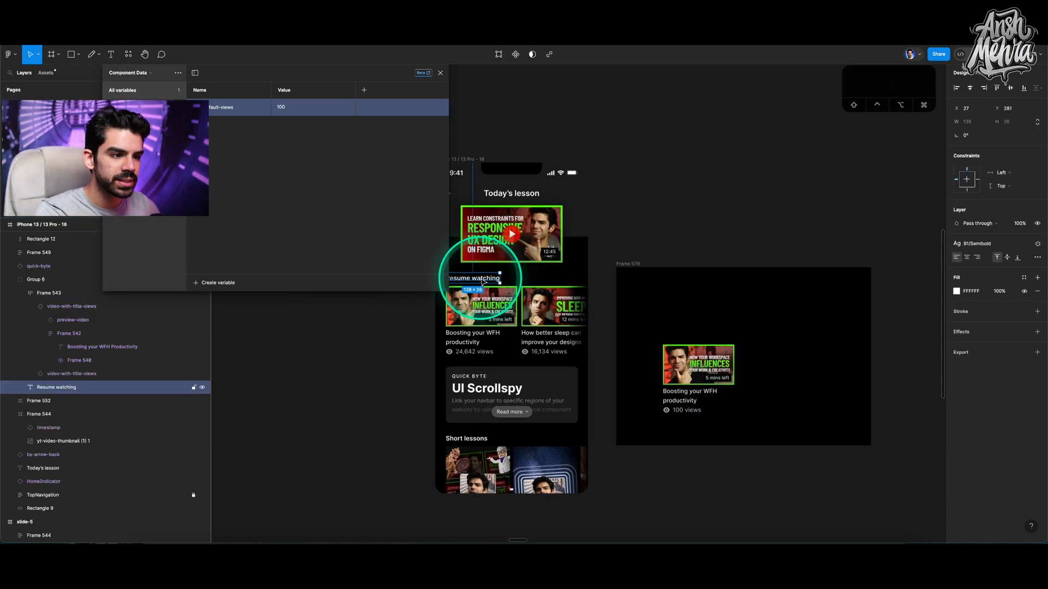
{"action": "left_click_drag", "start_coordinate": [699, 331], "coordinate": [699, 330]}
{"action": "scroll", "coordinate": [682, 329], "scroll_direction": "up", "scroll_amount": 3}
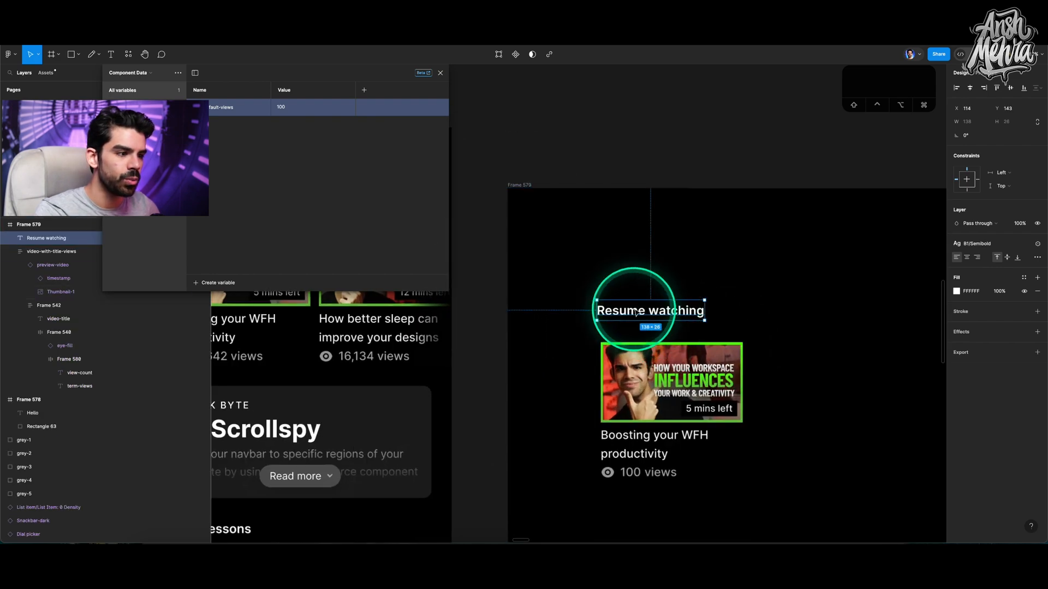
{"action": "scroll", "coordinate": [641, 315], "scroll_direction": "down", "scroll_amount": 3}
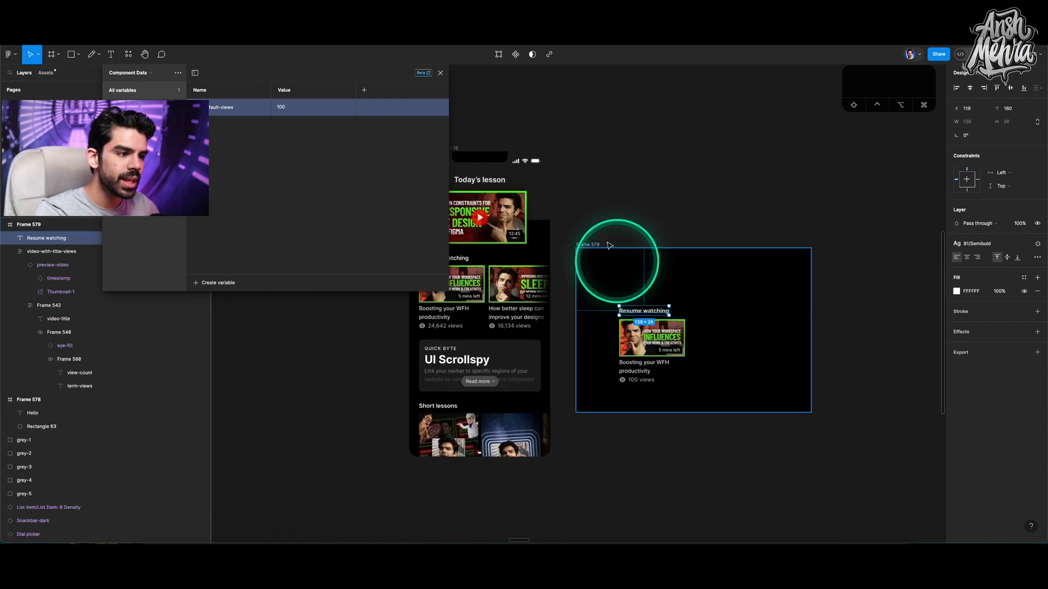
Step: Extend Frame 579 to a height of about 681 and move the heading and video card toward its upper-left corner
{"action": "left_click", "coordinate": [584, 241]}
{"action": "key", "text": "v"}
{"action": "left_click_drag", "start_coordinate": [733, 419], "coordinate": [720, 498]}
{"action": "left_click_drag", "start_coordinate": [655, 374], "coordinate": [649, 341]}
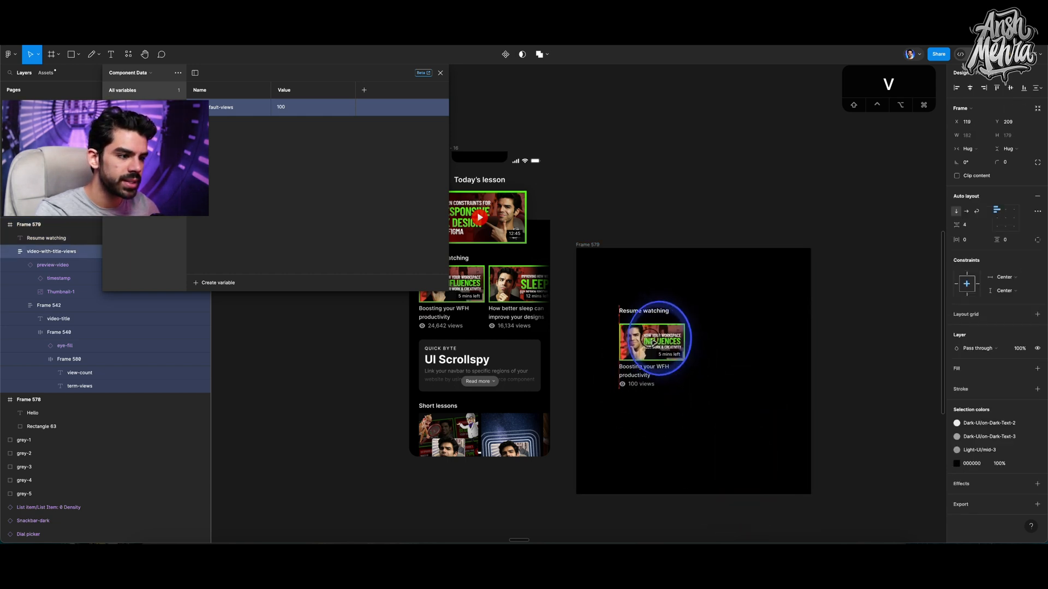
{"action": "left_click", "coordinate": [650, 315], "text": "shift"}
Step: Narrow Frame 579 to about 328 wide and position the heading and card together at X 49 with a spacing of 13
{"action": "left_click", "coordinate": [601, 261]}
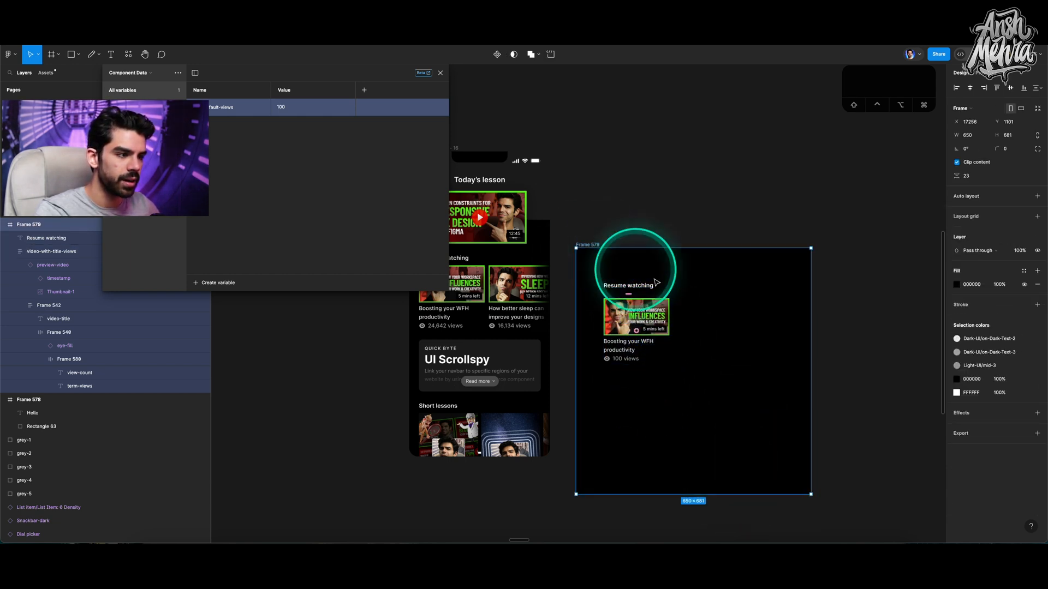
{"action": "key", "text": "v"}
{"action": "left_click_drag", "start_coordinate": [812, 318], "coordinate": [719, 329]}
{"action": "key", "text": "super+z"}
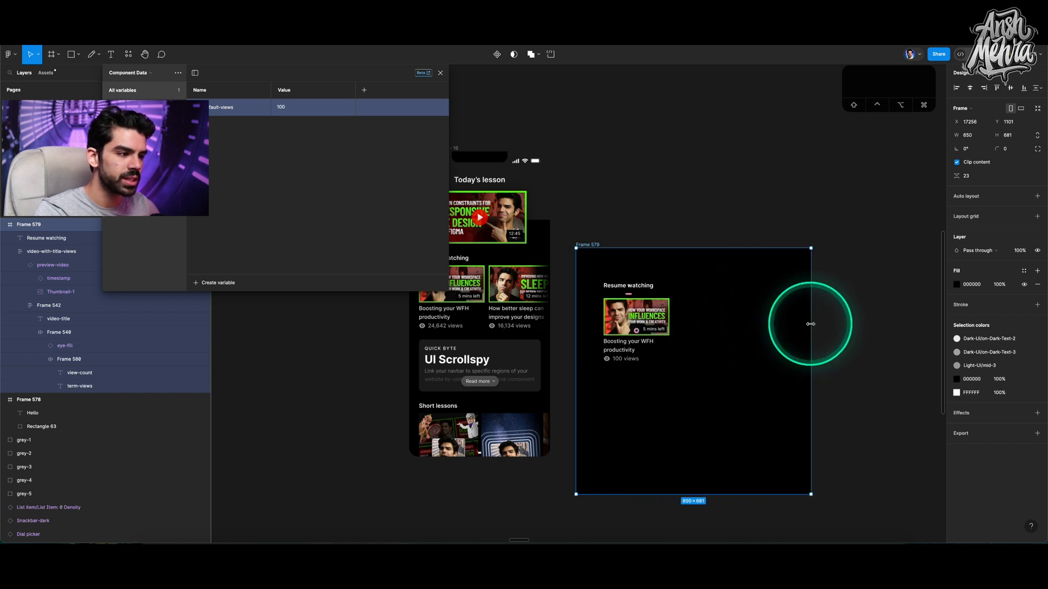
{"action": "left_click_drag", "start_coordinate": [810, 321], "coordinate": [692, 319]}
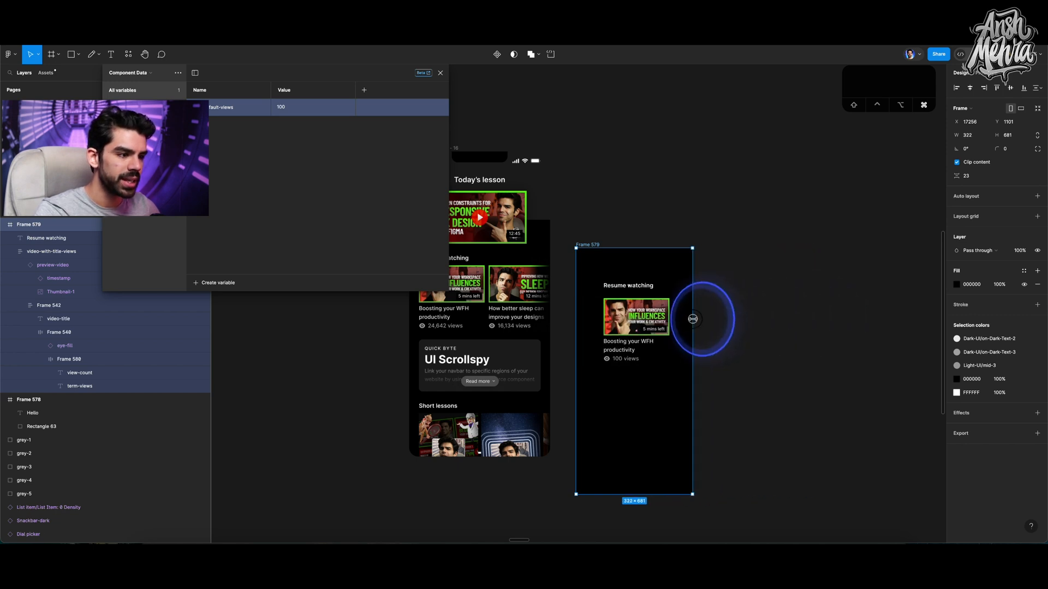
{"action": "left_click", "coordinate": [642, 305]}
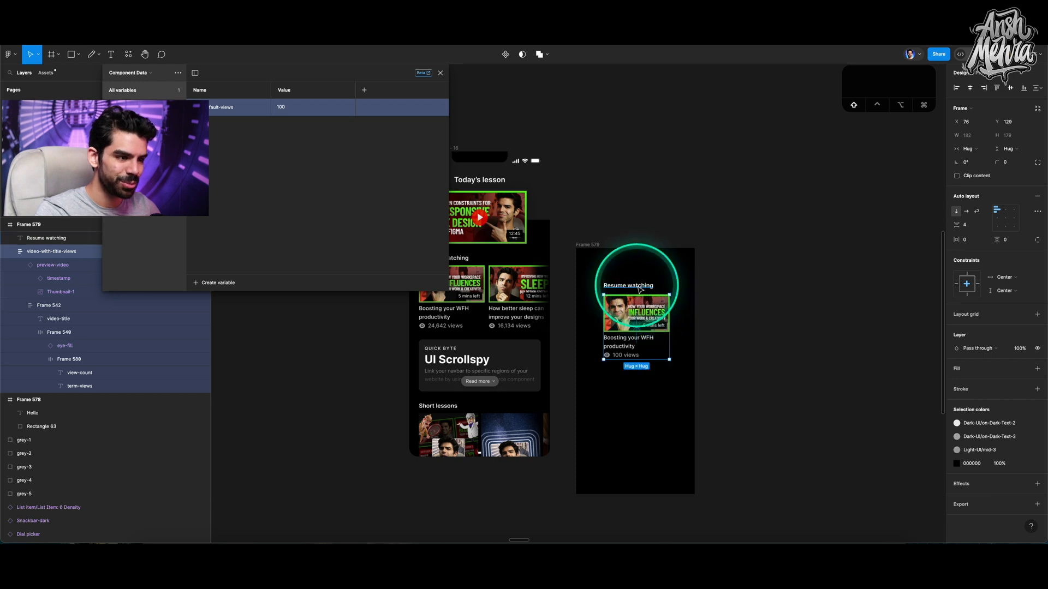
{"action": "left_click", "coordinate": [645, 290], "text": "shift"}
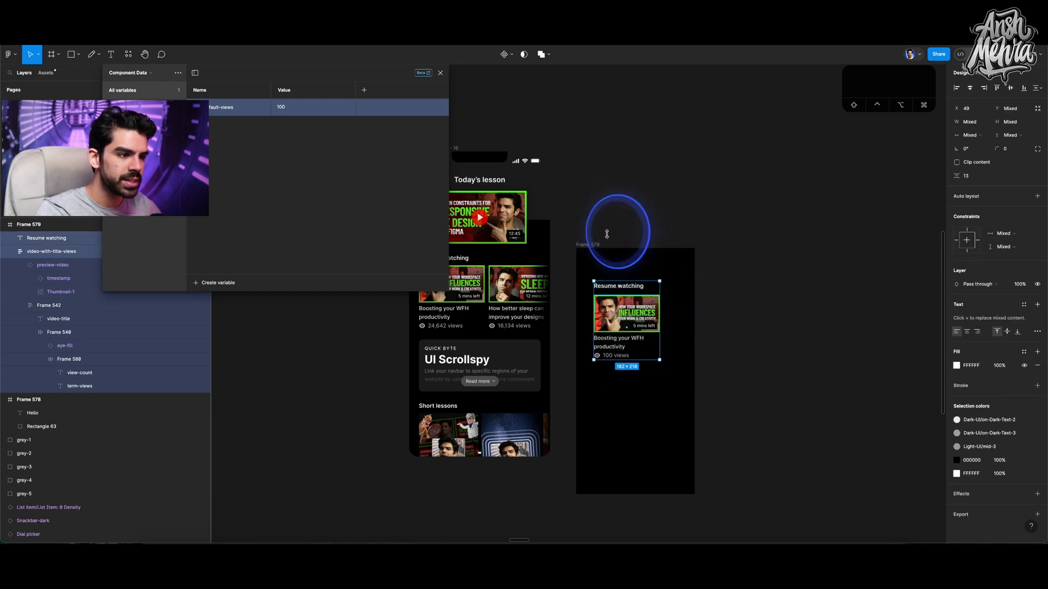
Step: Duplicate the narrow frame to its right and widen the copy to desktop proportions
{"action": "left_click_drag", "start_coordinate": [590, 244], "coordinate": [721, 247]}
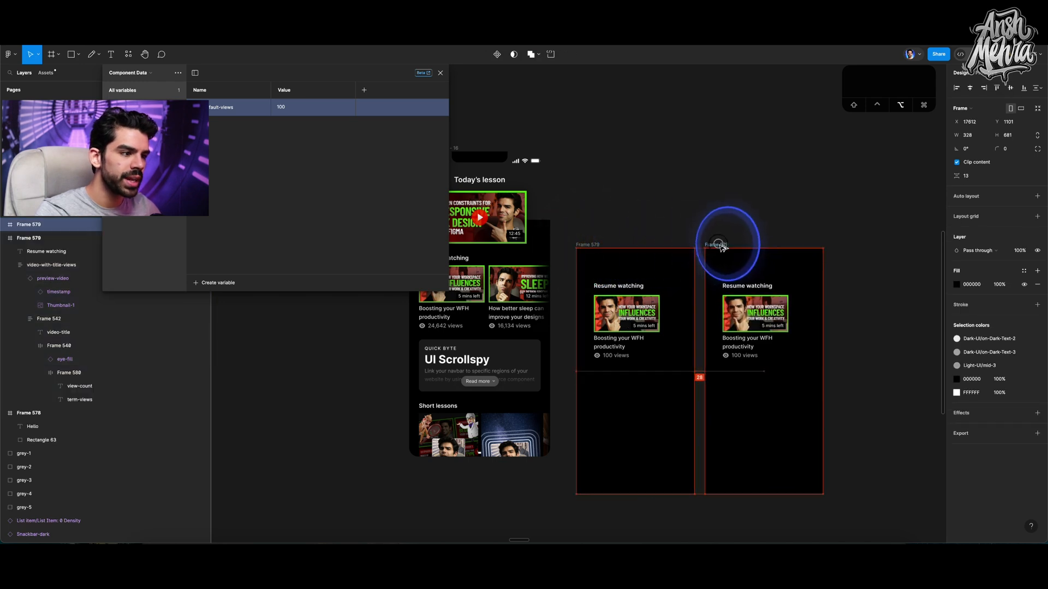
{"action": "scroll", "coordinate": [720, 243], "scroll_direction": "right", "scroll_amount": 5}
{"action": "key", "text": "v"}
{"action": "left_click_drag", "start_coordinate": [600, 298], "coordinate": [855, 301]}
Step: Move the card away from the heading in the wide frame and apply the Label/L1-Bold-700 text style to the heading
{"action": "scroll", "coordinate": [865, 299], "scroll_direction": "left", "scroll_amount": 5}
{"action": "left_click_drag", "start_coordinate": [785, 308], "coordinate": [704, 351]}
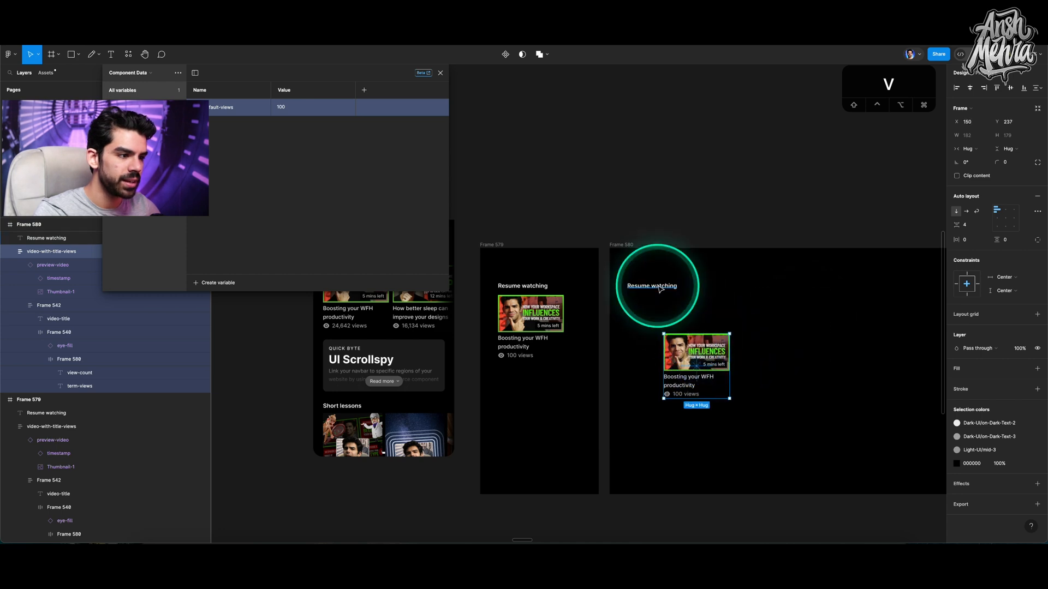
{"action": "left_click", "coordinate": [660, 289]}
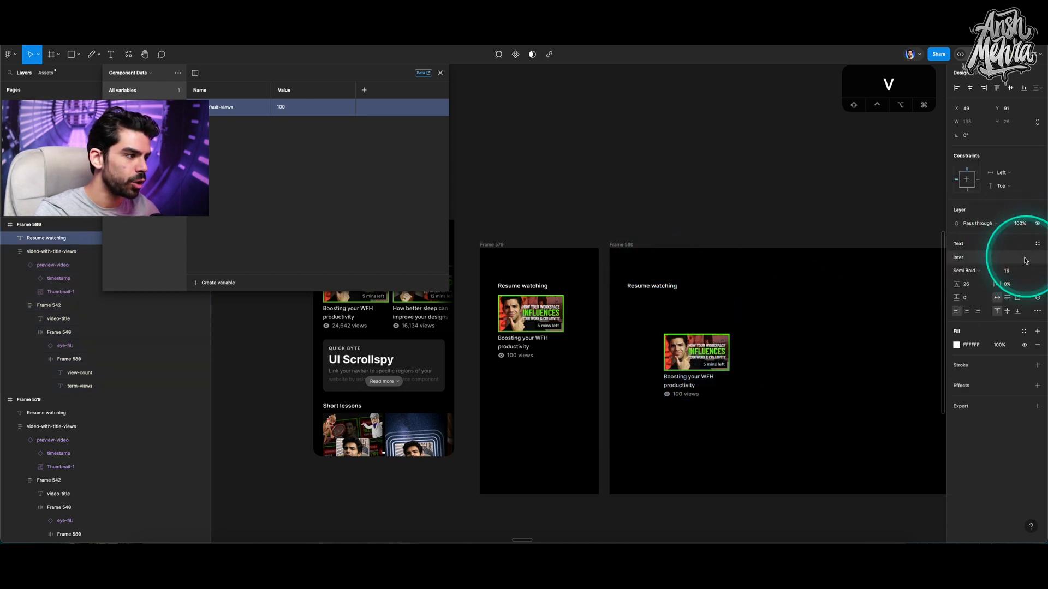
{"action": "left_click", "coordinate": [1037, 243]}
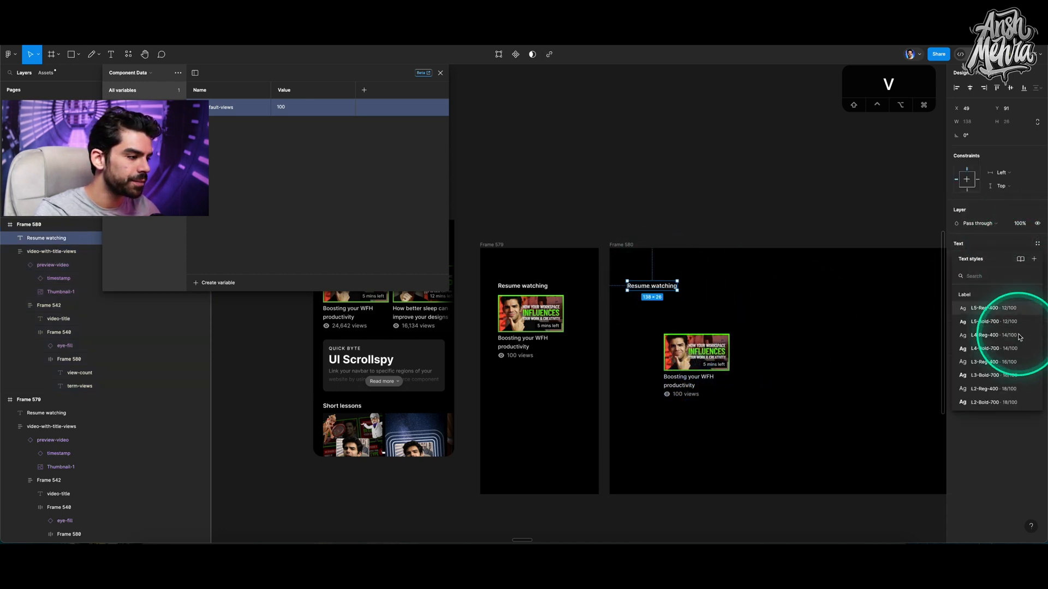
{"action": "scroll", "coordinate": [1004, 350], "scroll_direction": "down", "scroll_amount": 3}
{"action": "left_click", "coordinate": [992, 340]}
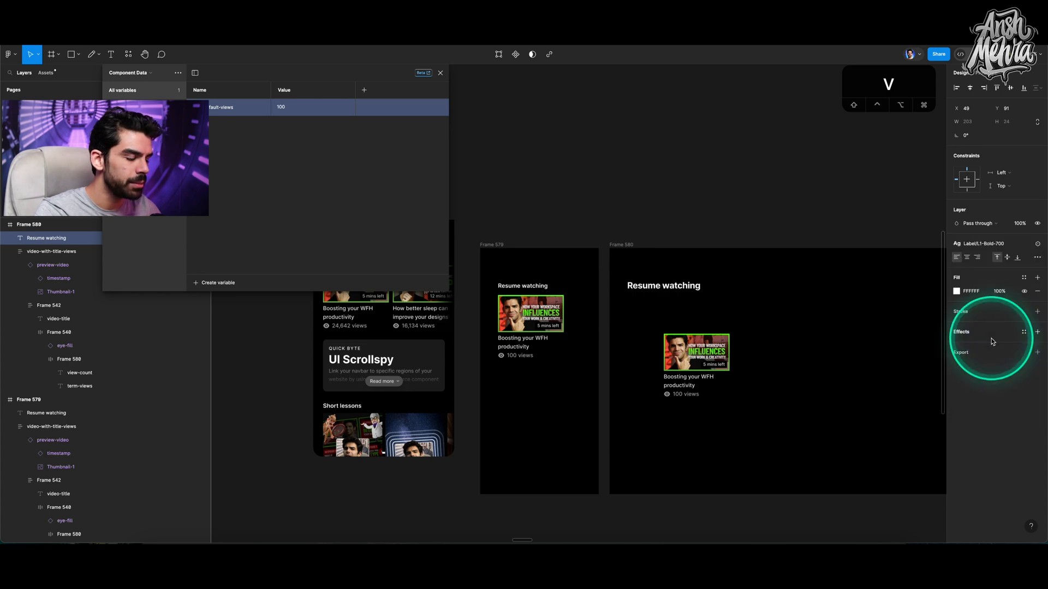
Step: Place the video card directly below the enlarged heading in the wide frame and shift both slightly right
{"action": "left_click_drag", "start_coordinate": [678, 339], "coordinate": [677, 307]}
{"action": "left_click", "coordinate": [659, 292], "text": "shift"}
{"action": "left_click", "coordinate": [690, 241]}
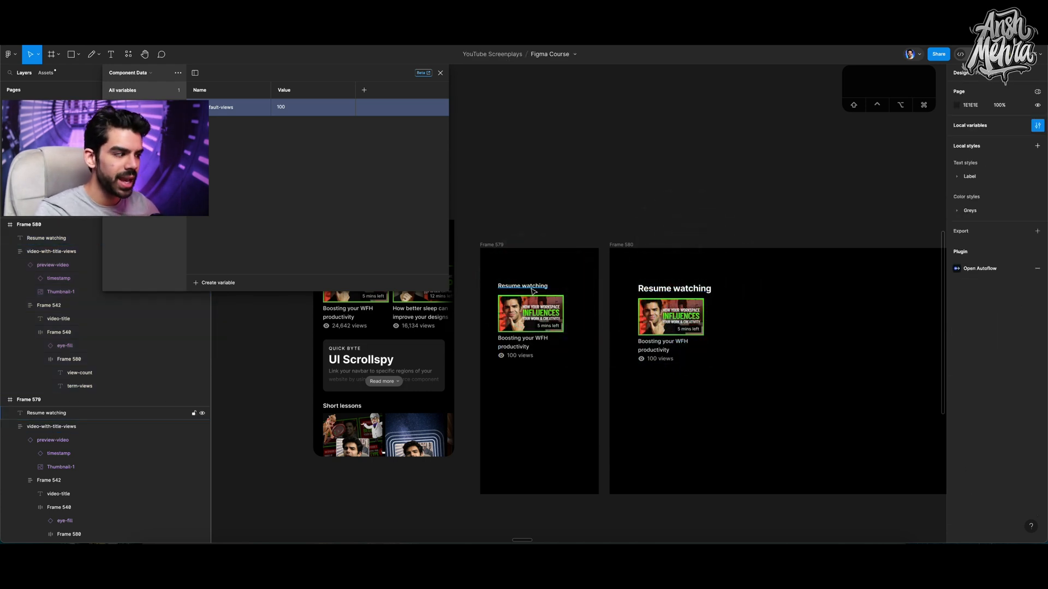
Step: Duplicate the narrow and wide frames together directly below the originals
{"action": "scroll", "coordinate": [546, 257], "scroll_direction": "down", "scroll_amount": 3}
{"action": "left_click", "coordinate": [533, 240]}
{"action": "scroll", "coordinate": [533, 239], "scroll_direction": "down", "scroll_amount": 3}
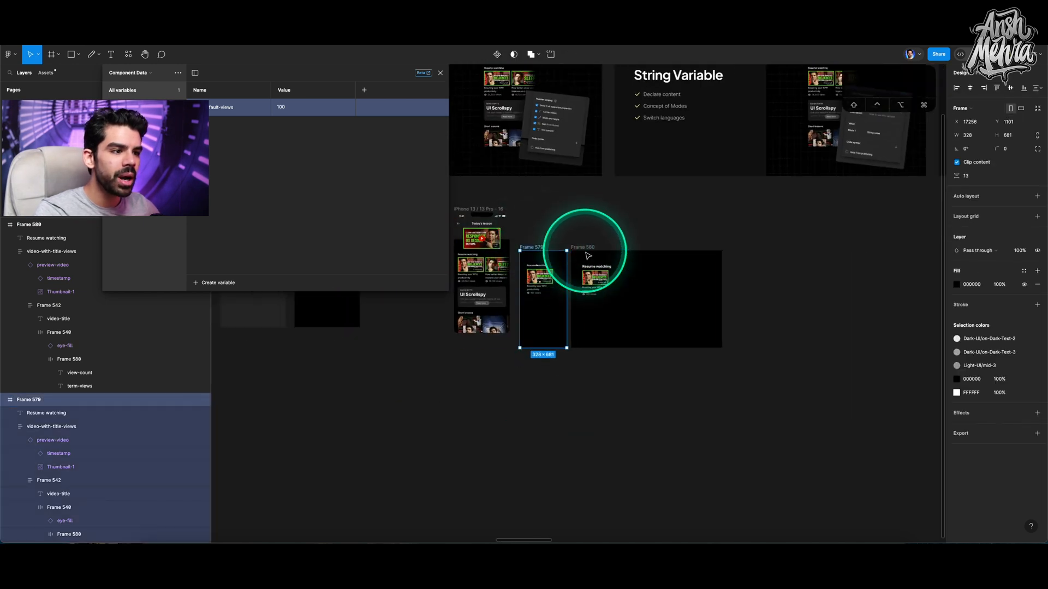
{"action": "left_click", "coordinate": [584, 249], "text": "shift"}
{"action": "left_click_drag", "start_coordinate": [585, 249], "coordinate": [583, 356]}
Step: Move the heading and video card lower in the duplicated narrow frame and toward the middle of the duplicated wide frame
{"action": "scroll", "coordinate": [557, 393], "scroll_direction": "up", "scroll_amount": 5}
{"action": "left_click", "coordinate": [519, 352]}
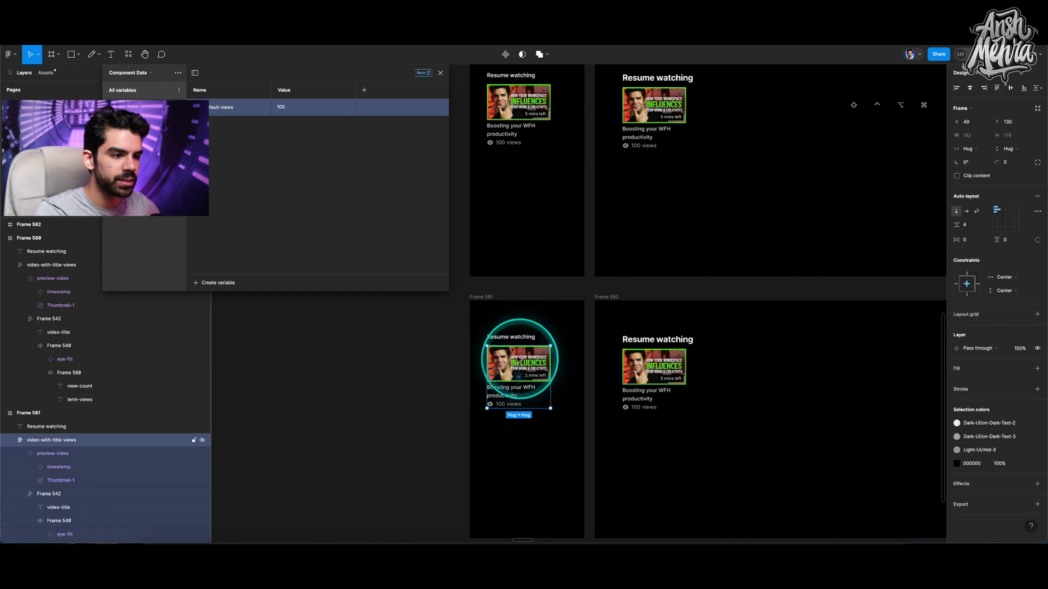
{"action": "left_click", "coordinate": [517, 338], "text": "shift"}
{"action": "left_click_drag", "start_coordinate": [518, 340], "coordinate": [540, 419]}
{"action": "scroll", "coordinate": [651, 363], "scroll_direction": "down", "scroll_amount": 3}
{"action": "left_click_drag", "start_coordinate": [628, 276], "coordinate": [751, 367]}
Step: Change the fill of both duplicated lower frames from black to dark blue
{"action": "left_click", "coordinate": [547, 274]}
{"action": "left_click", "coordinate": [620, 274], "text": "shift"}
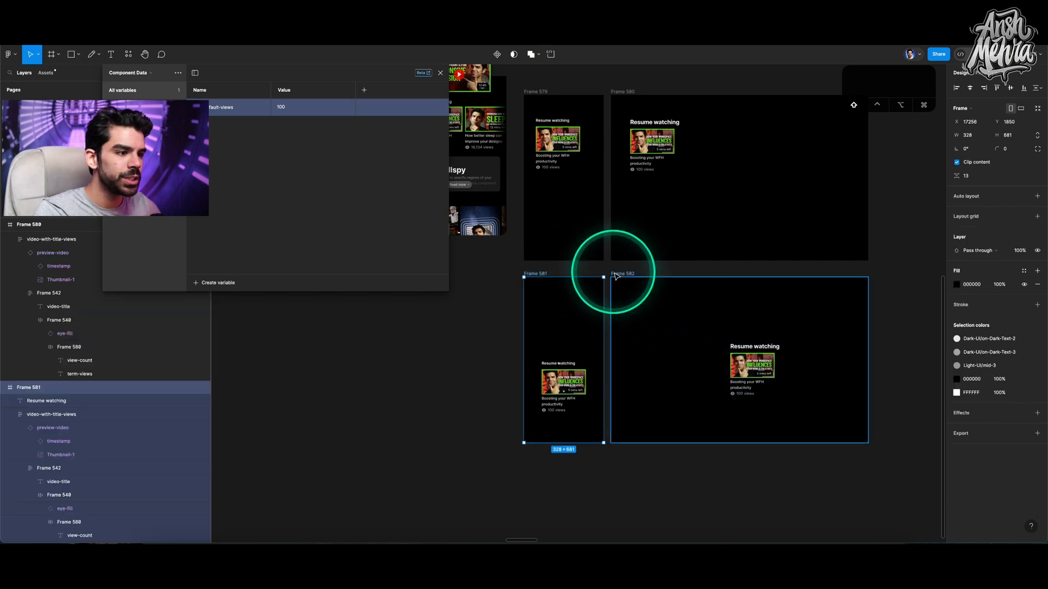
{"action": "left_click", "coordinate": [957, 284]}
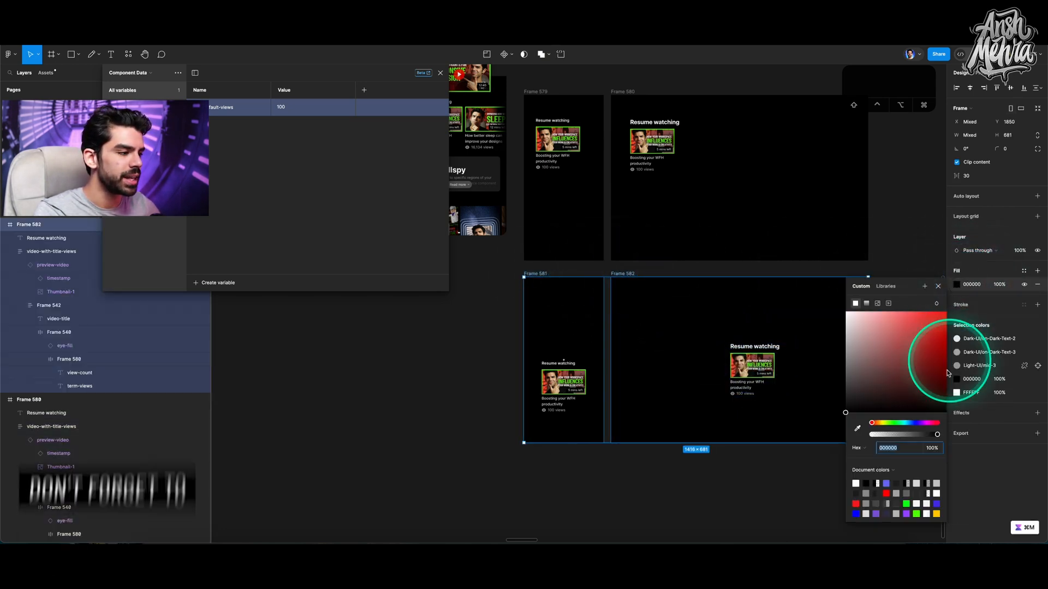
{"action": "left_click", "coordinate": [915, 424]}
{"action": "left_click_drag", "start_coordinate": [921, 312], "coordinate": [909, 372]}
{"action": "left_click", "coordinate": [938, 286]}
{"action": "left_click", "coordinate": [901, 245]}
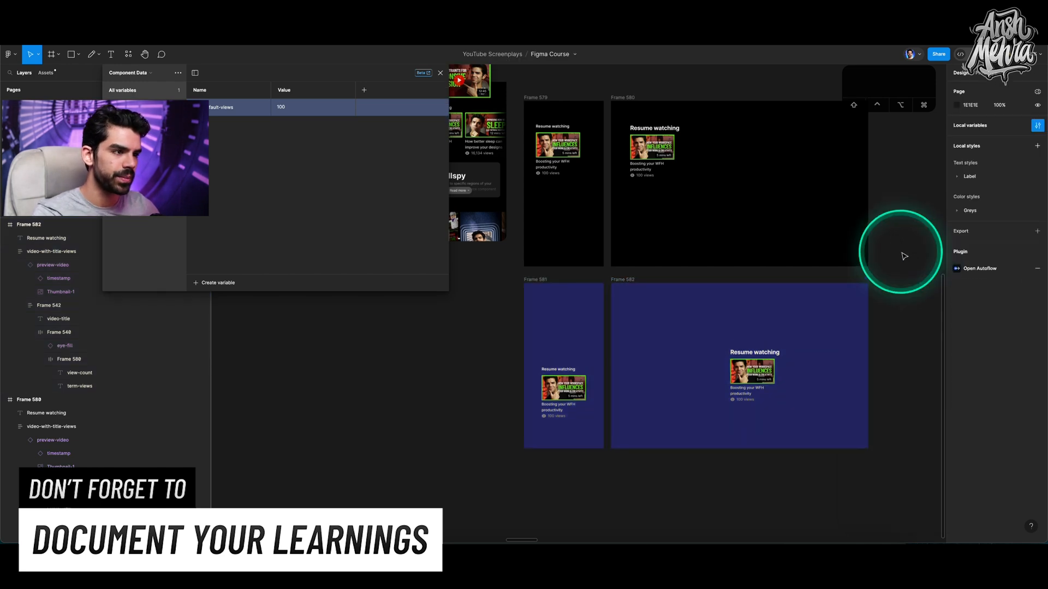
Step: Change the heading in the narrow black frame to "Resume learning"
{"action": "scroll", "coordinate": [900, 246], "scroll_direction": "up", "scroll_amount": 1}
{"action": "scroll", "coordinate": [568, 134], "scroll_direction": "up", "scroll_amount": 3}
{"action": "left_click", "coordinate": [508, 137]}
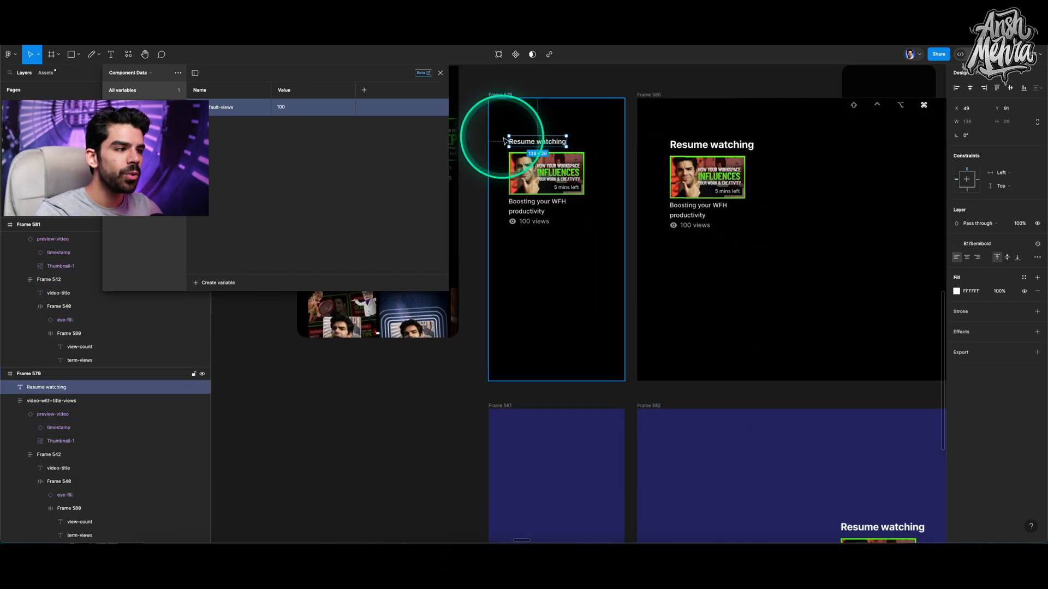
{"action": "scroll", "coordinate": [491, 137], "scroll_direction": "up", "scroll_amount": 5}
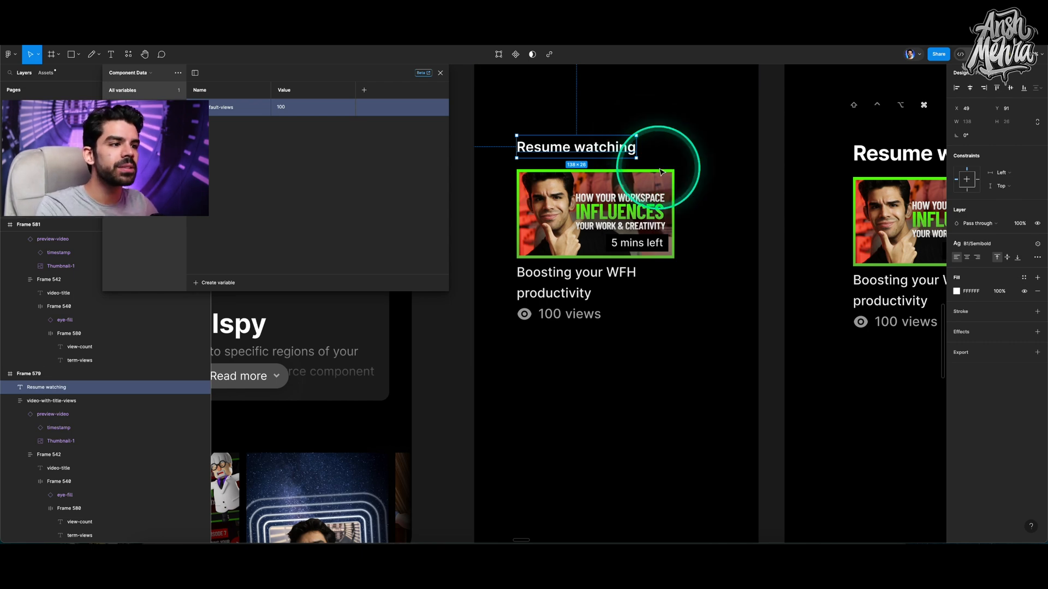
{"action": "scroll", "coordinate": [661, 172], "scroll_direction": "down", "scroll_amount": 5}
{"action": "scroll", "coordinate": [660, 172], "scroll_direction": "right", "scroll_amount": 3}
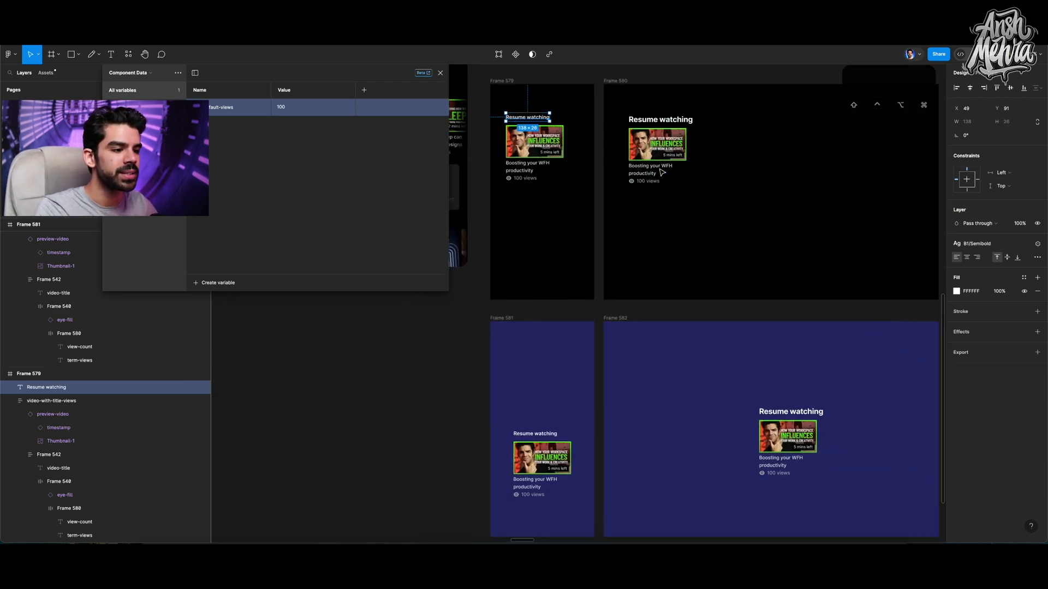
{"action": "scroll", "coordinate": [662, 173], "scroll_direction": "left", "scroll_amount": 1}
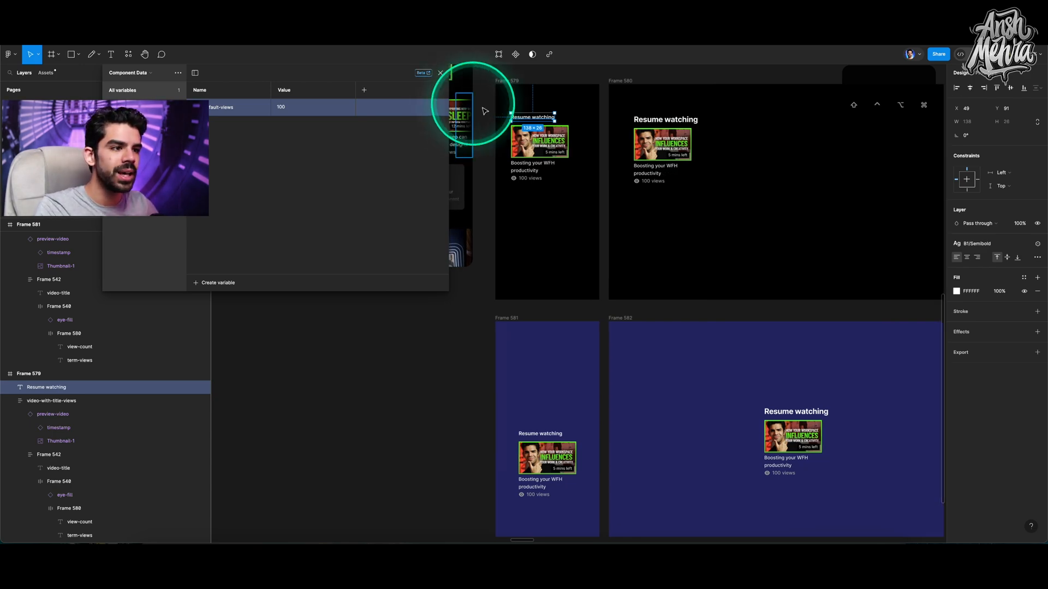
{"action": "scroll", "coordinate": [515, 109], "scroll_direction": "up", "scroll_amount": 5}
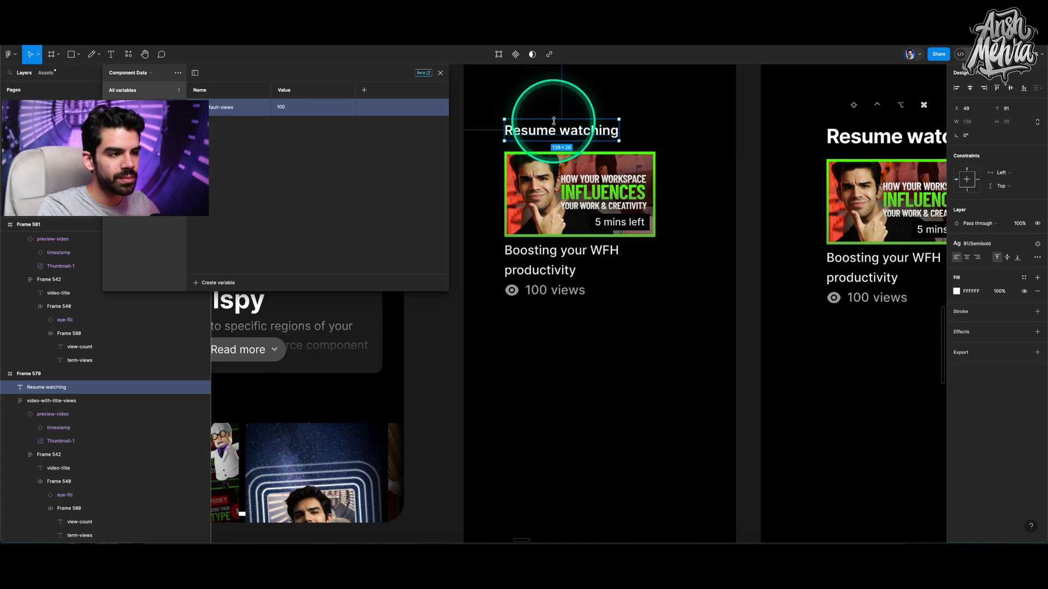
{"action": "double_click", "coordinate": [566, 135]}
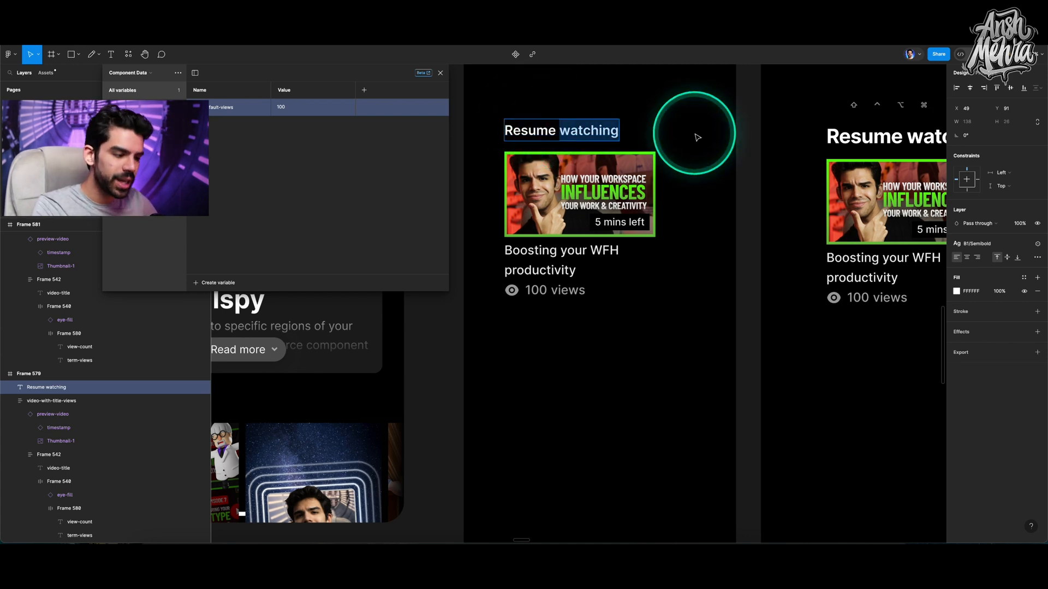
{"action": "type", "text": "learning"}
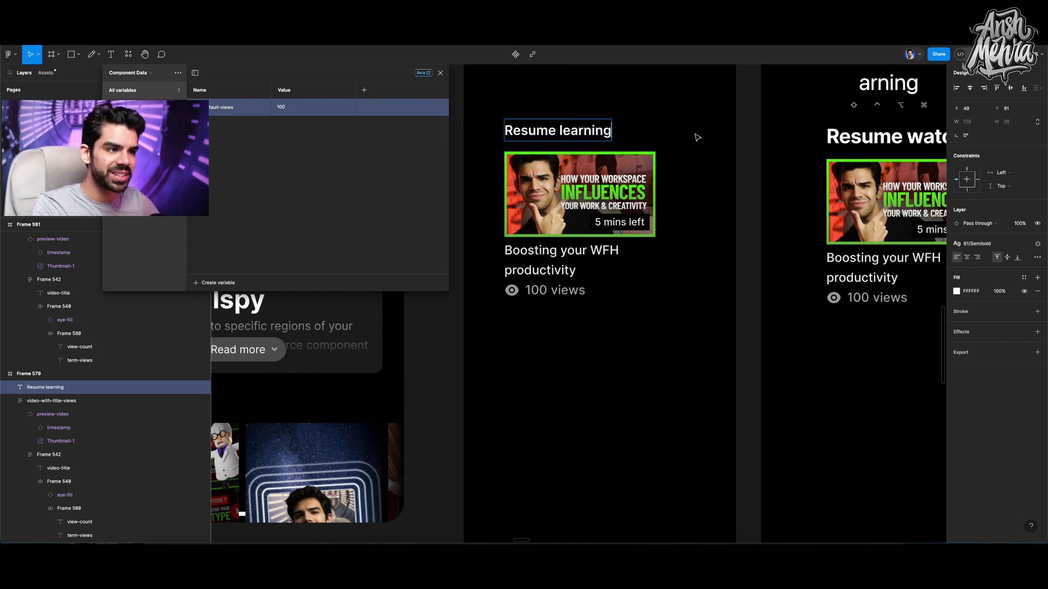
{"action": "key", "text": "Escape"}
{"action": "scroll", "coordinate": [697, 136], "scroll_direction": "down", "scroll_amount": 5}
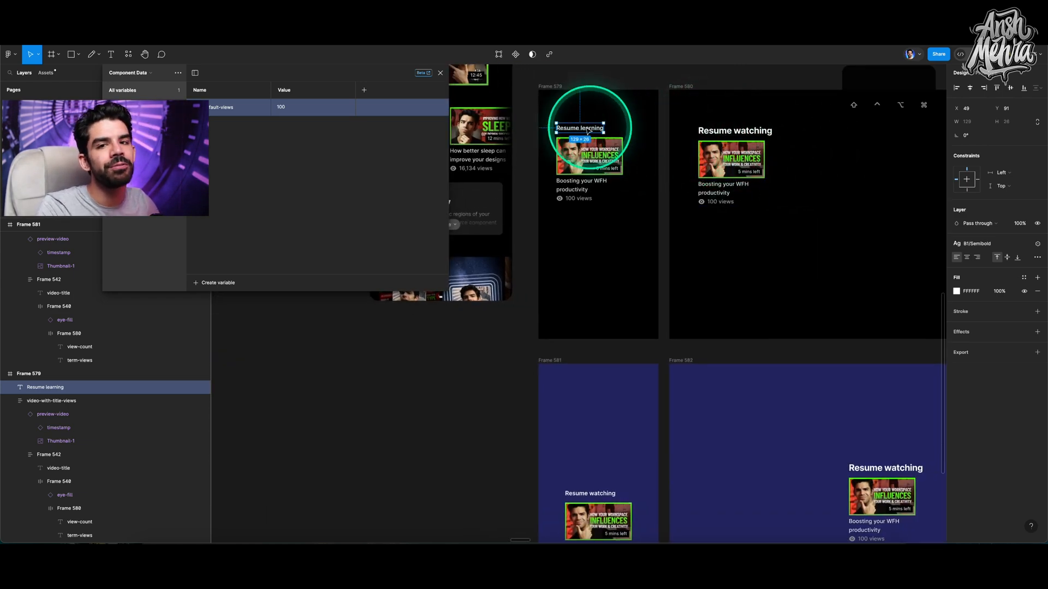
Step: Examine the heading and card in the narrow black frame, including the view count text bound to a variable
{"action": "scroll", "coordinate": [534, 119], "scroll_direction": "up", "scroll_amount": 5}
{"action": "left_click", "coordinate": [644, 194]}
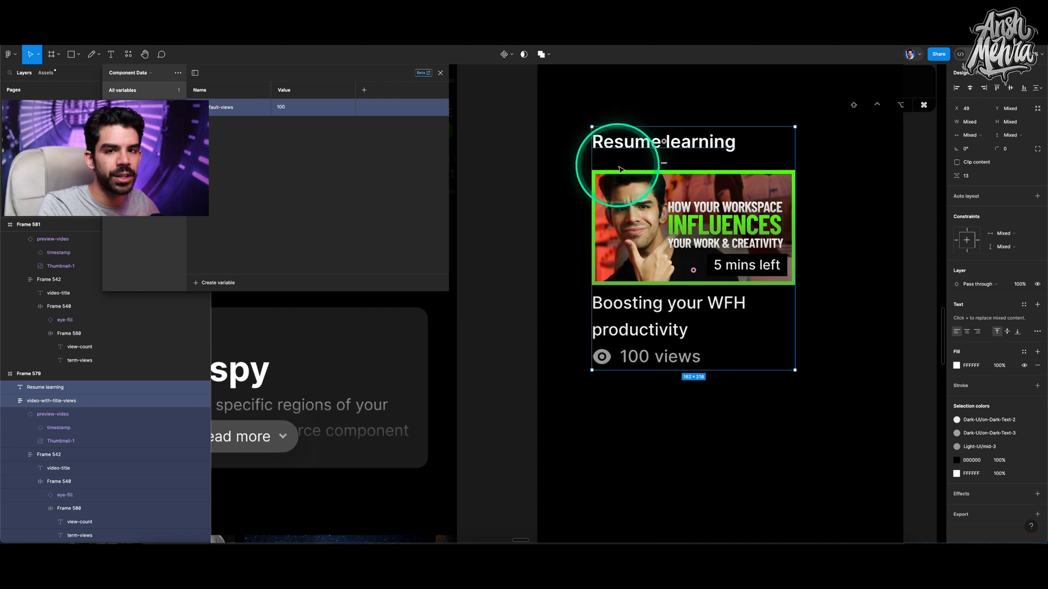
{"action": "scroll", "coordinate": [620, 153], "scroll_direction": "down", "scroll_amount": 5}
{"action": "left_click", "coordinate": [634, 127]}
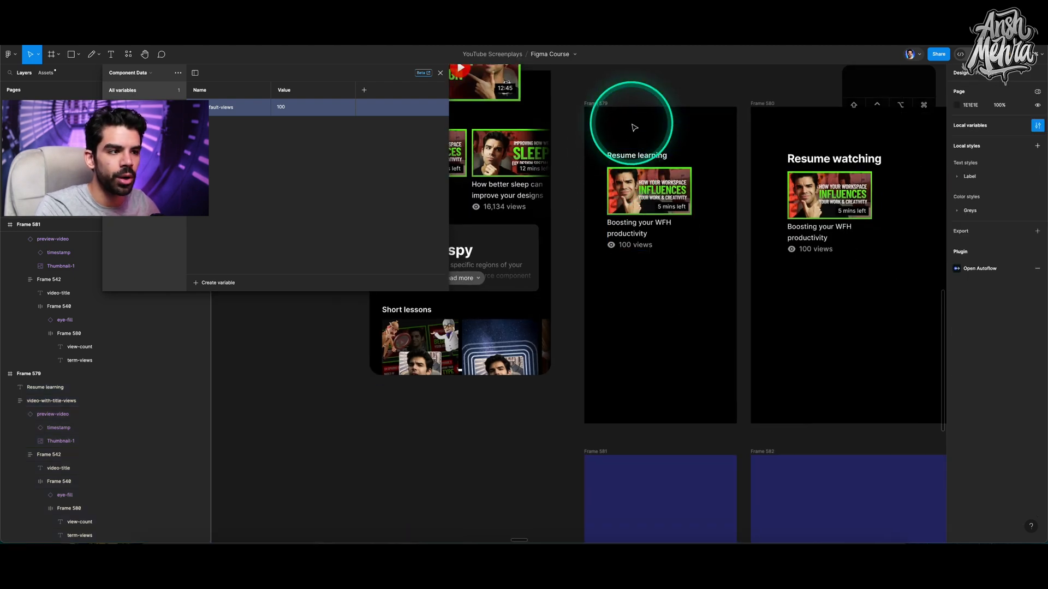
{"action": "left_click", "coordinate": [637, 155]}
{"action": "scroll", "coordinate": [638, 155], "scroll_direction": "right", "scroll_amount": 2}
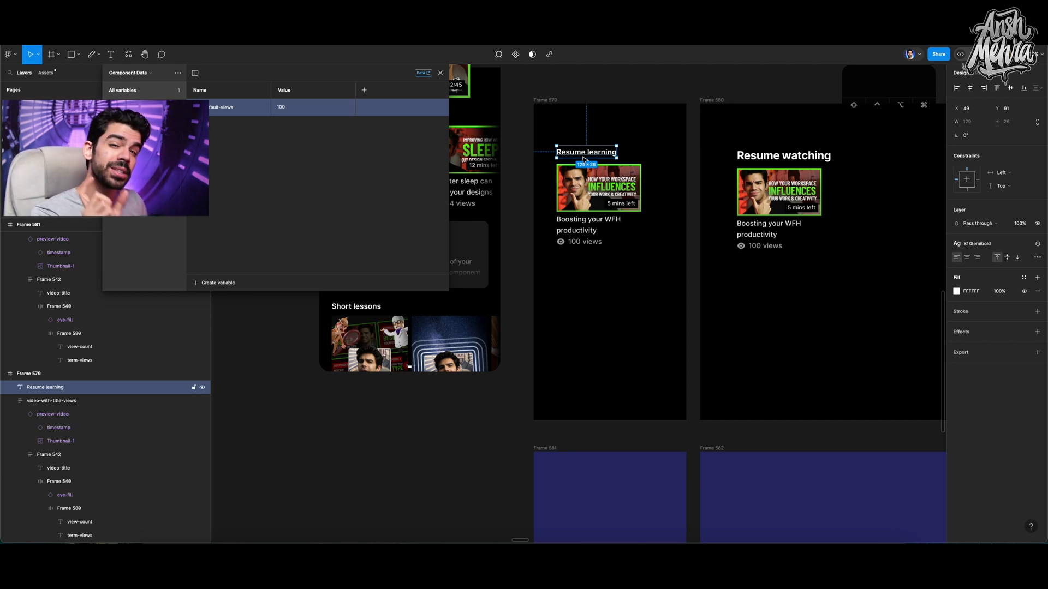
{"action": "scroll", "coordinate": [584, 234], "scroll_direction": "up", "scroll_amount": 5}
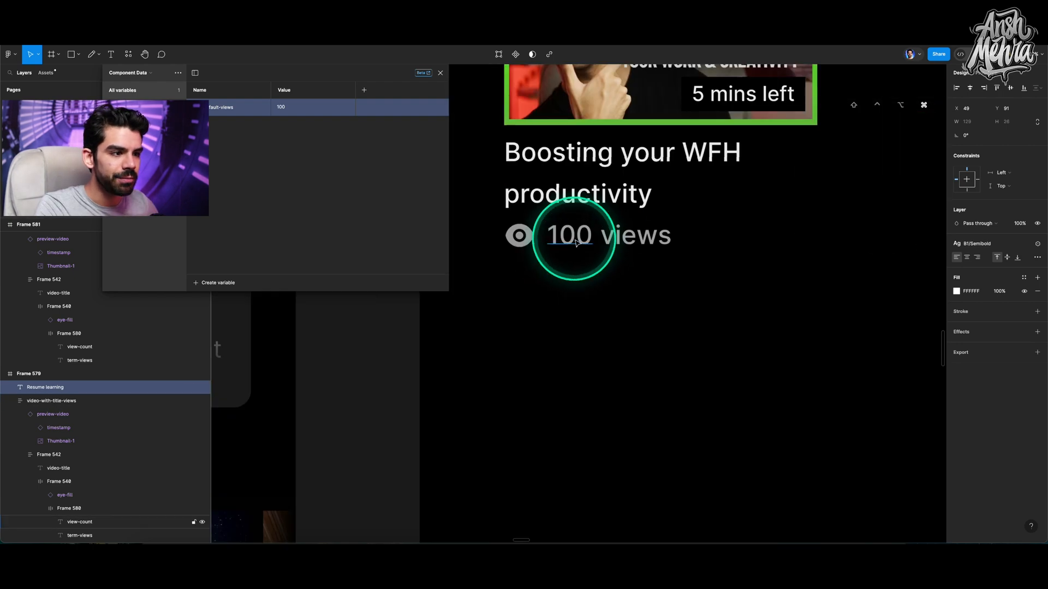
{"action": "left_click", "coordinate": [567, 234], "text": "ctrl"}
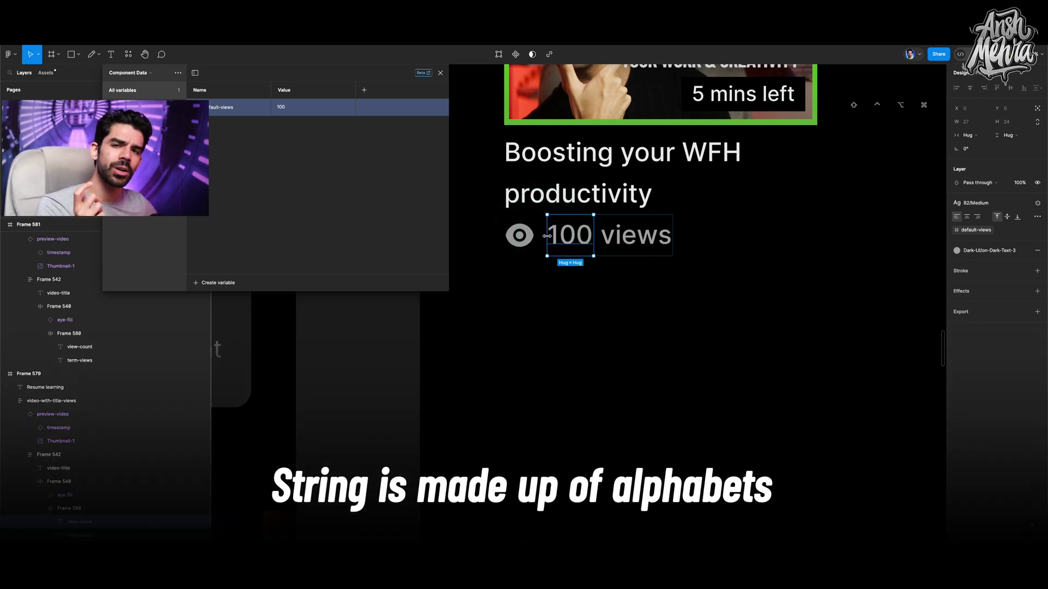
Step: Place a copy of the "views" label below the card in the narrow black frame and set its letter spacing to 80%
{"action": "left_click", "coordinate": [635, 246]}
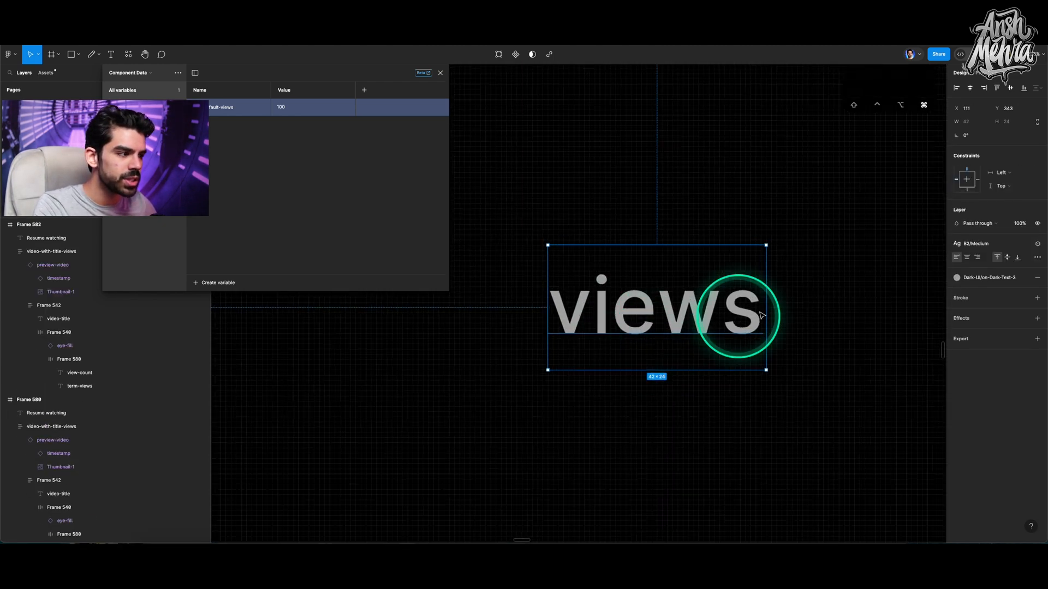
{"action": "left_click", "coordinate": [1026, 250]}
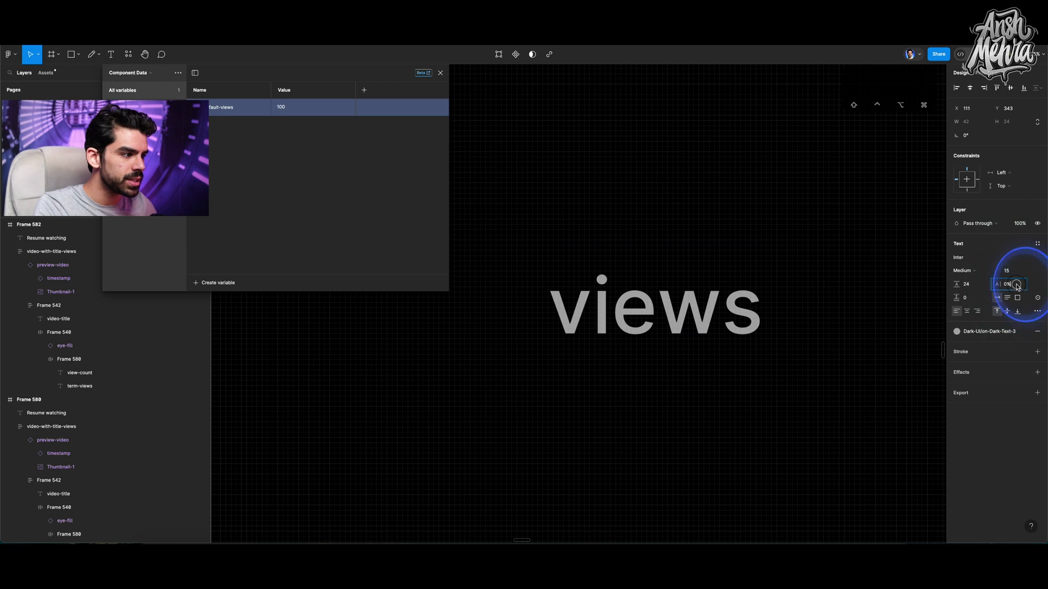
{"action": "left_click", "coordinate": [1009, 284]}
{"action": "key", "text": "shift+Up"}
{"action": "key", "text": "shift+Up"}
{"action": "key", "text": "shift+Up"}
{"action": "key", "text": "shift+Up"}
{"action": "key", "text": "shift+Up"}
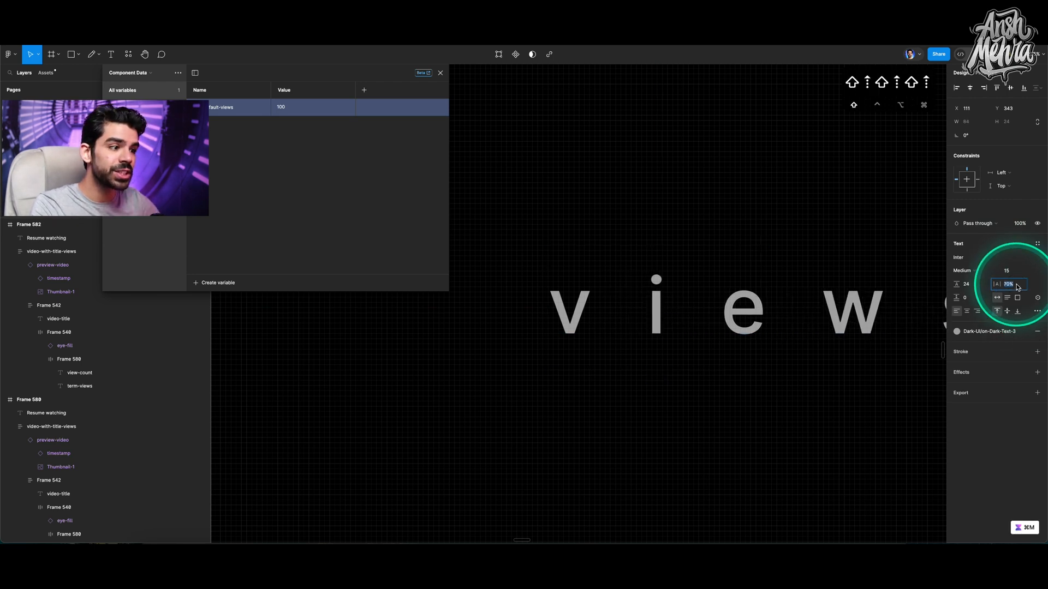
{"action": "scroll", "coordinate": [889, 308], "scroll_direction": "right", "scroll_amount": 2}
{"action": "scroll", "coordinate": [891, 320], "scroll_direction": "down", "scroll_amount": 2}
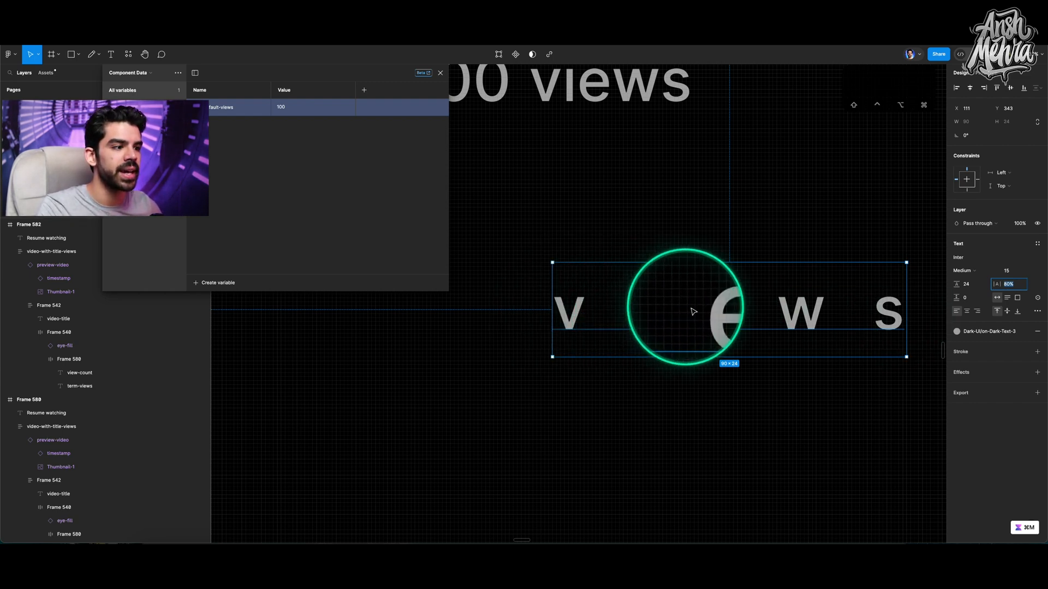
{"action": "scroll", "coordinate": [840, 245], "scroll_direction": "down", "scroll_amount": 3}
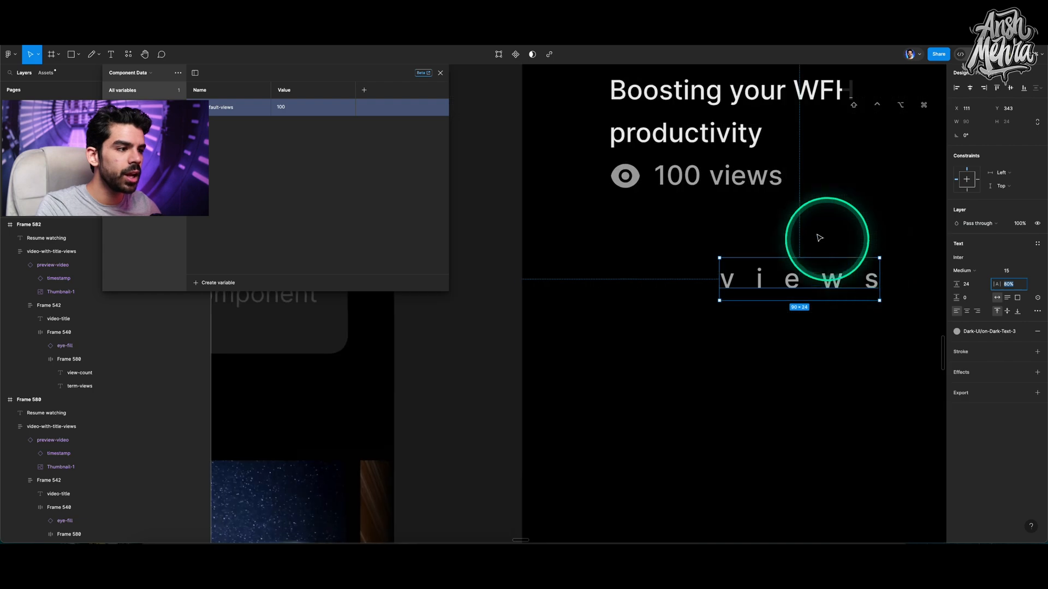
Step: Compare the view count and the "views" label as separate text layers in the narrow black frame's card
{"action": "scroll", "coordinate": [671, 176], "scroll_direction": "up", "scroll_amount": 3}
{"action": "left_click", "coordinate": [682, 187]}
{"action": "scroll", "coordinate": [682, 188], "scroll_direction": "right", "scroll_amount": 3}
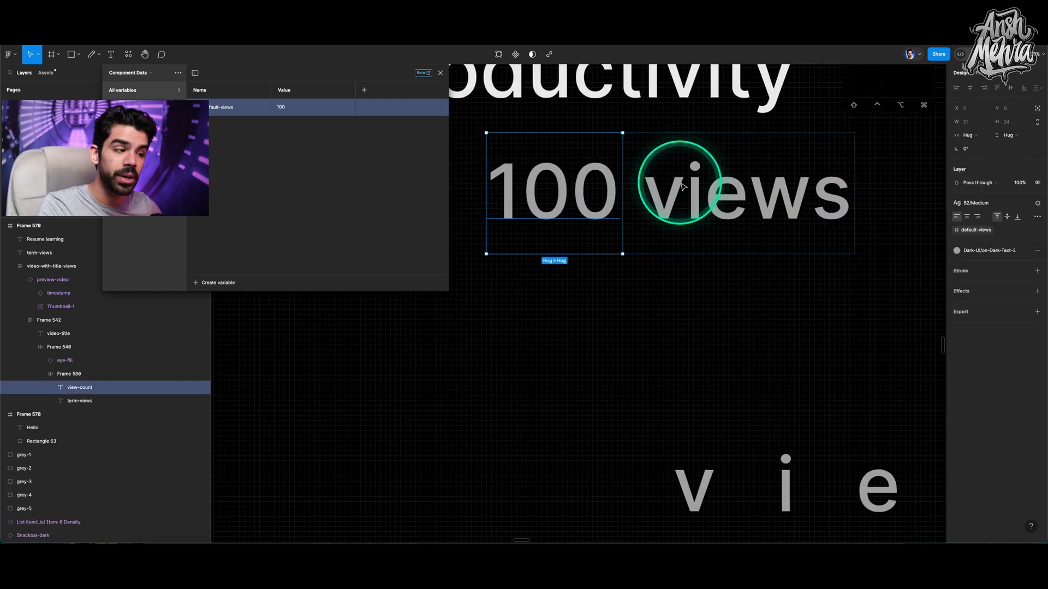
{"action": "left_click", "coordinate": [678, 187]}
{"action": "scroll", "coordinate": [745, 188], "scroll_direction": "down", "scroll_amount": 5}
{"action": "scroll", "coordinate": [748, 190], "scroll_direction": "up", "scroll_amount": 3}
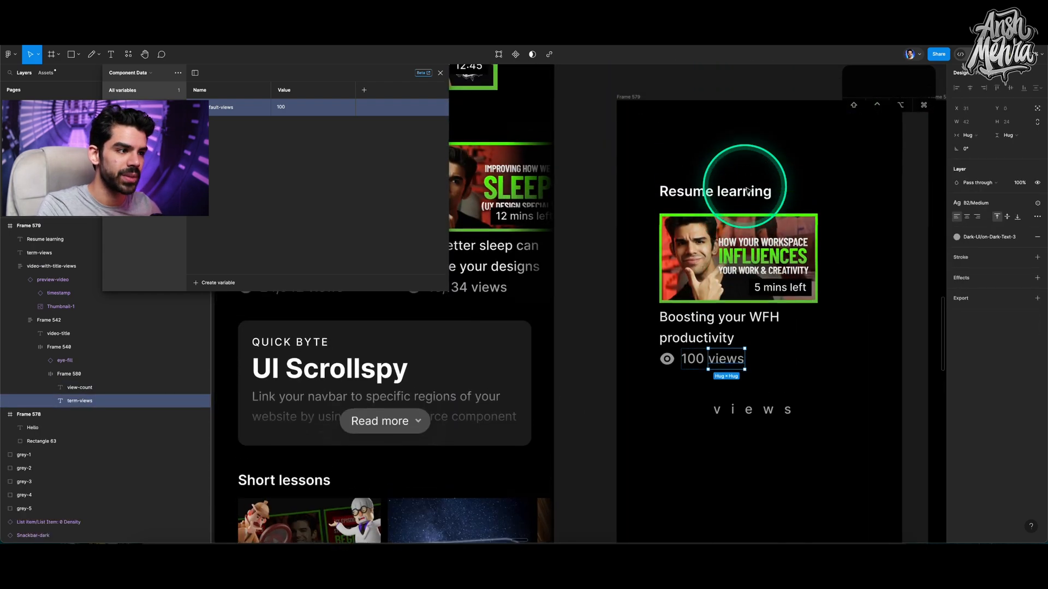
Step: Select the narrow black frame's heading and create a string variable named resume-heading in the Component Data collection
{"action": "scroll", "coordinate": [763, 177], "scroll_direction": "right", "scroll_amount": 2}
{"action": "left_click", "coordinate": [667, 179]}
{"action": "scroll", "coordinate": [666, 180], "scroll_direction": "up", "scroll_amount": 3}
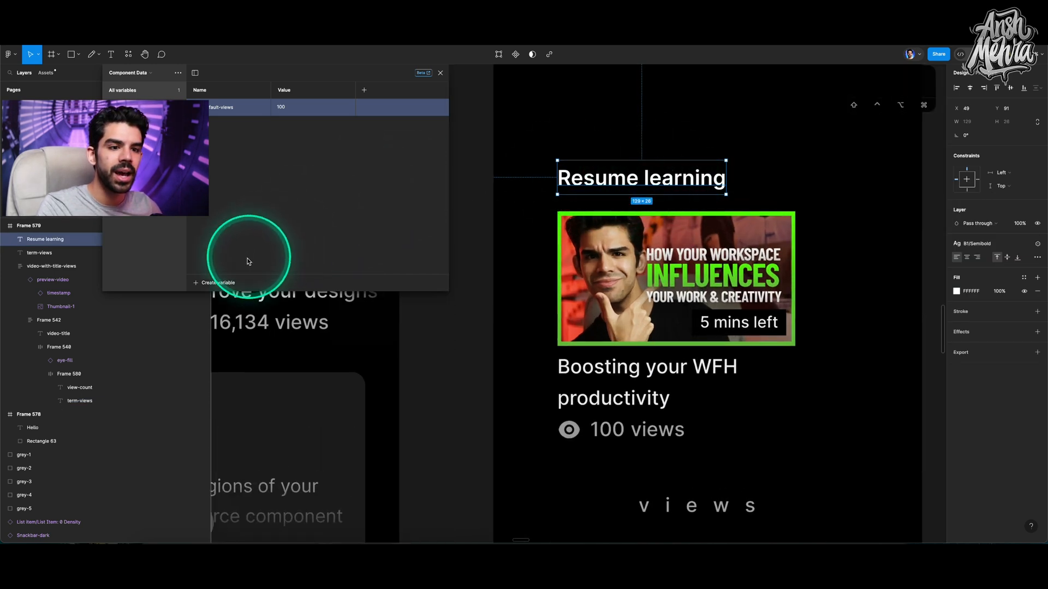
{"action": "left_click", "coordinate": [221, 282]}
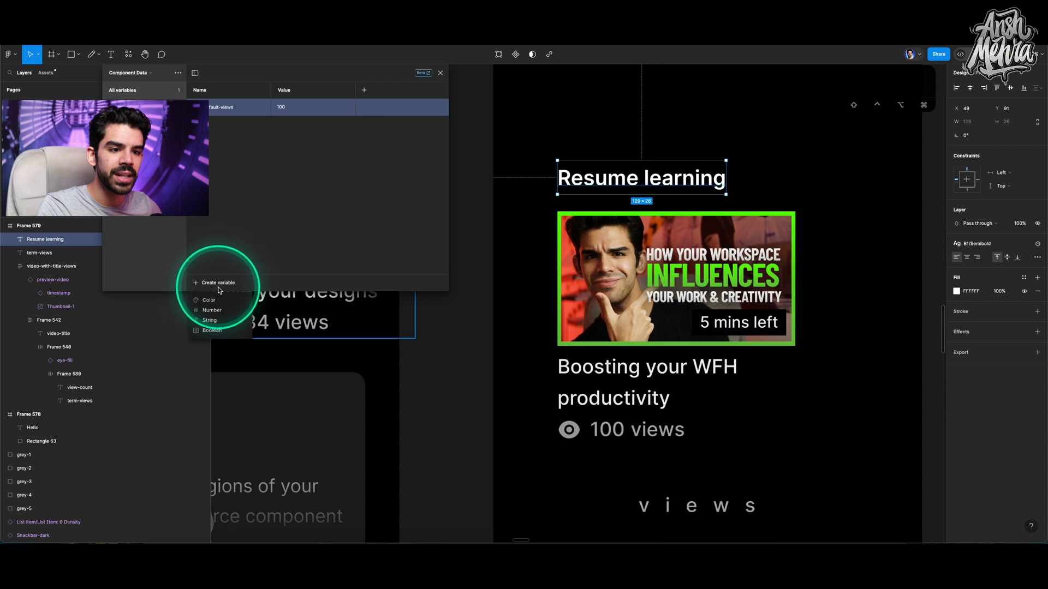
{"action": "left_click", "coordinate": [210, 320]}
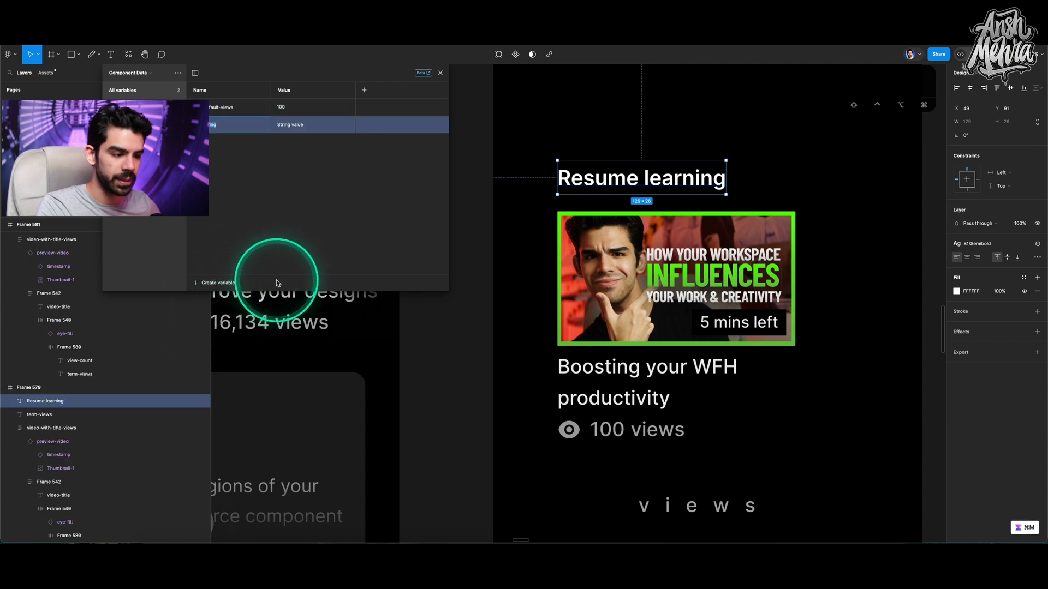
{"action": "type", "text": "res"}
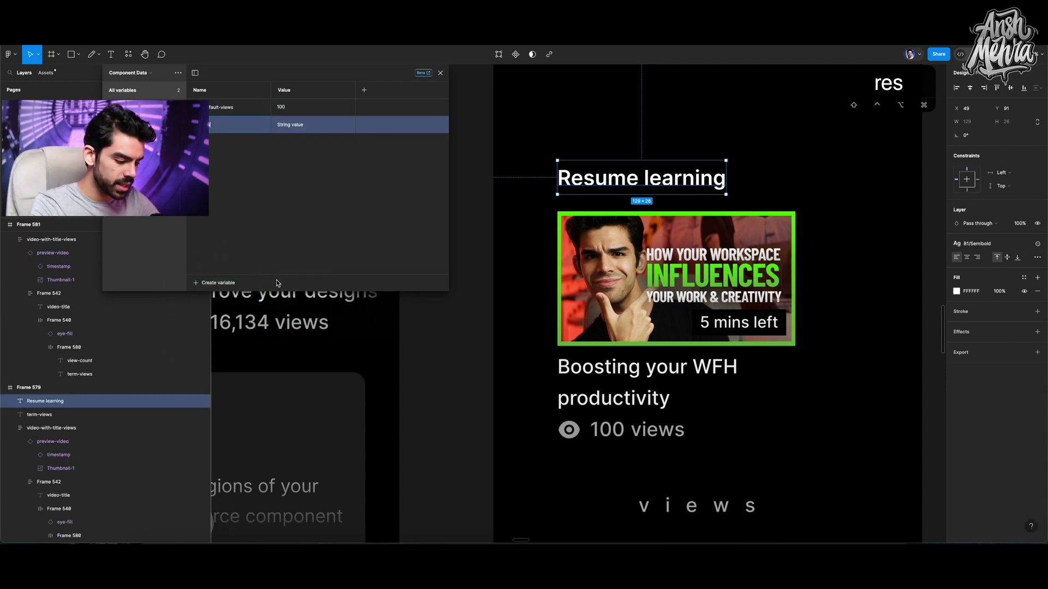
{"action": "type", "text": "ume-heading"}
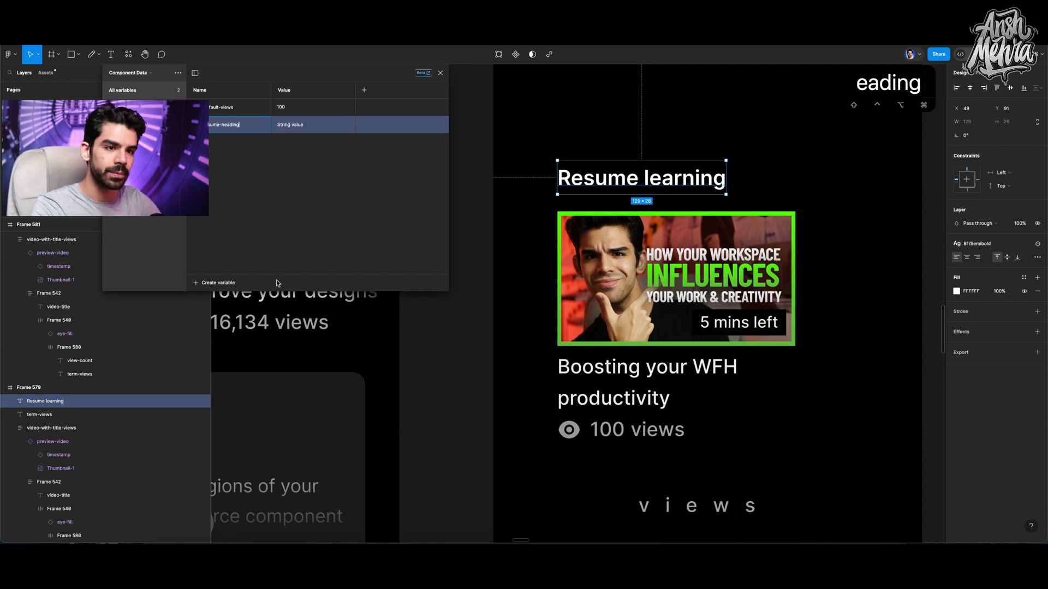
{"action": "key", "text": "Return"}
{"action": "left_click", "coordinate": [280, 263]}
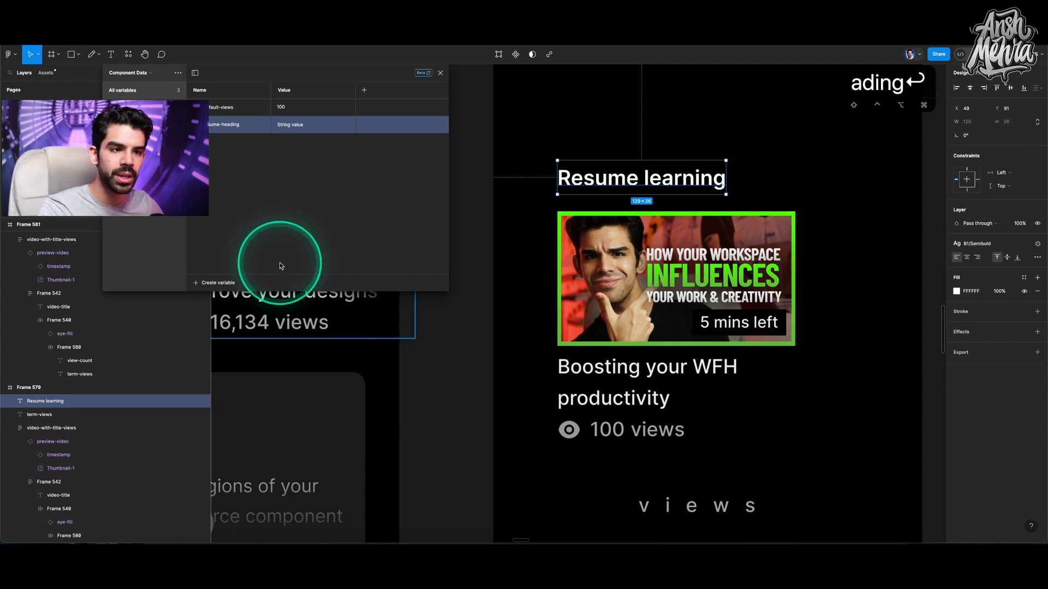
Step: Set the resume-heading value to "Resume learning" and bind the variable to the narrow black frame's heading text
{"action": "left_click", "coordinate": [306, 129]}
{"action": "type", "text": "Resume l"}
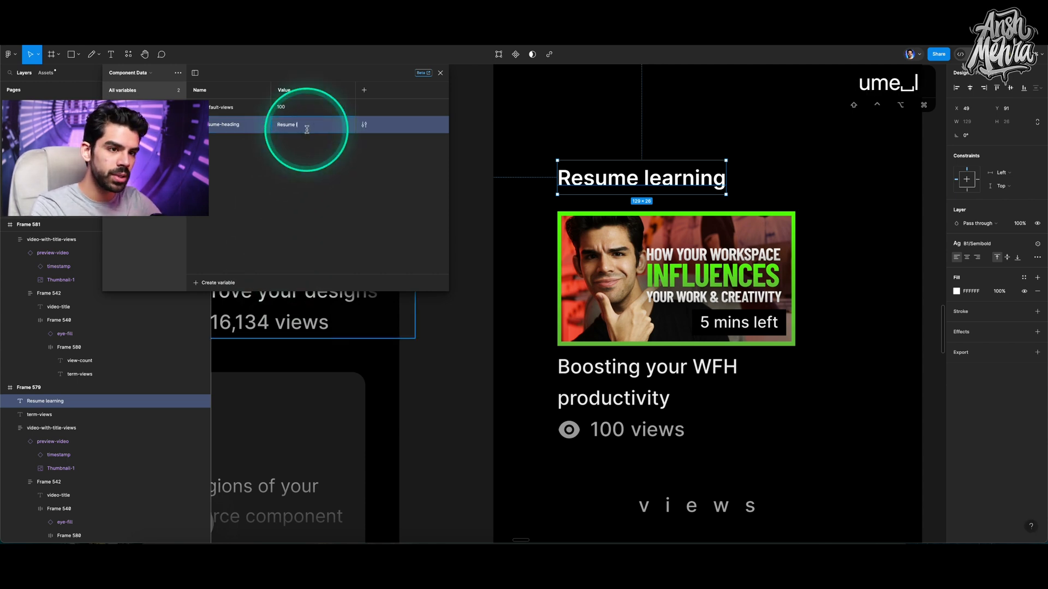
{"action": "type", "text": "earning"}
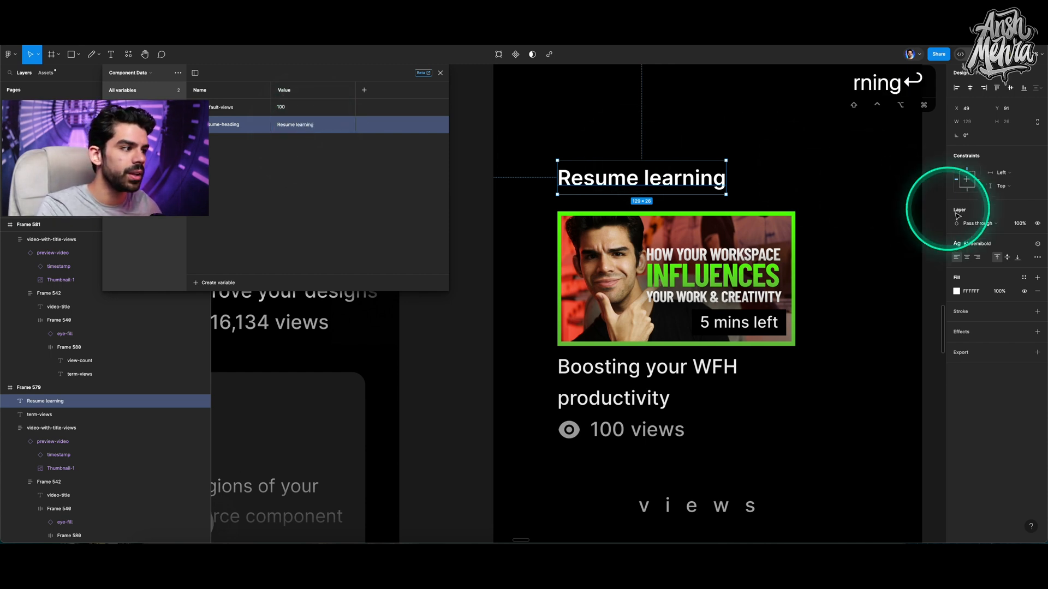
{"action": "left_click", "coordinate": [1038, 244]}
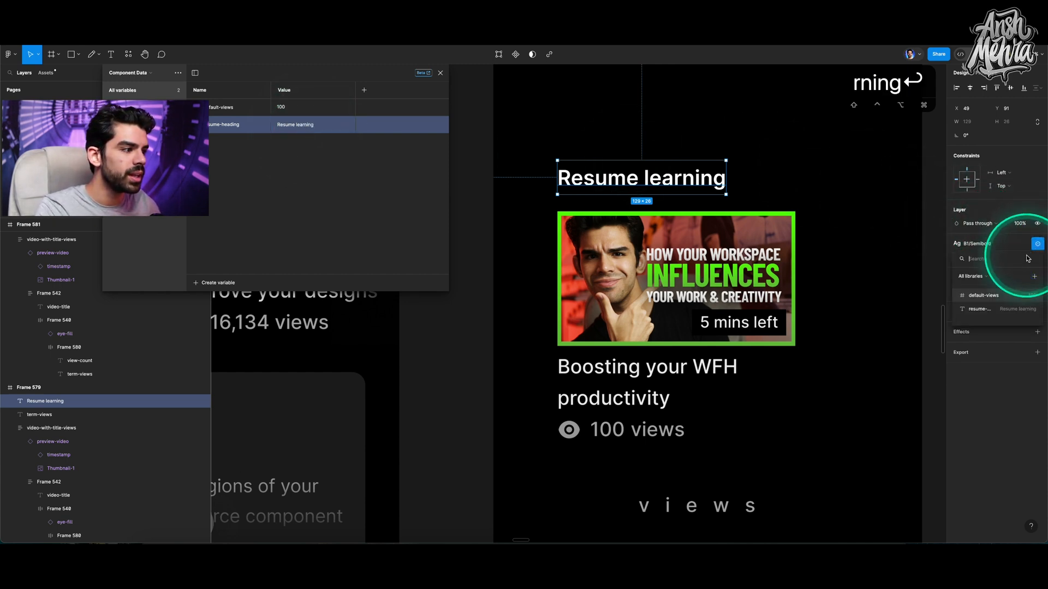
{"action": "left_click", "coordinate": [988, 309]}
{"action": "scroll", "coordinate": [600, 218], "scroll_direction": "down", "scroll_amount": 3}
{"action": "scroll", "coordinate": [600, 213], "scroll_direction": "down", "scroll_amount": 3}
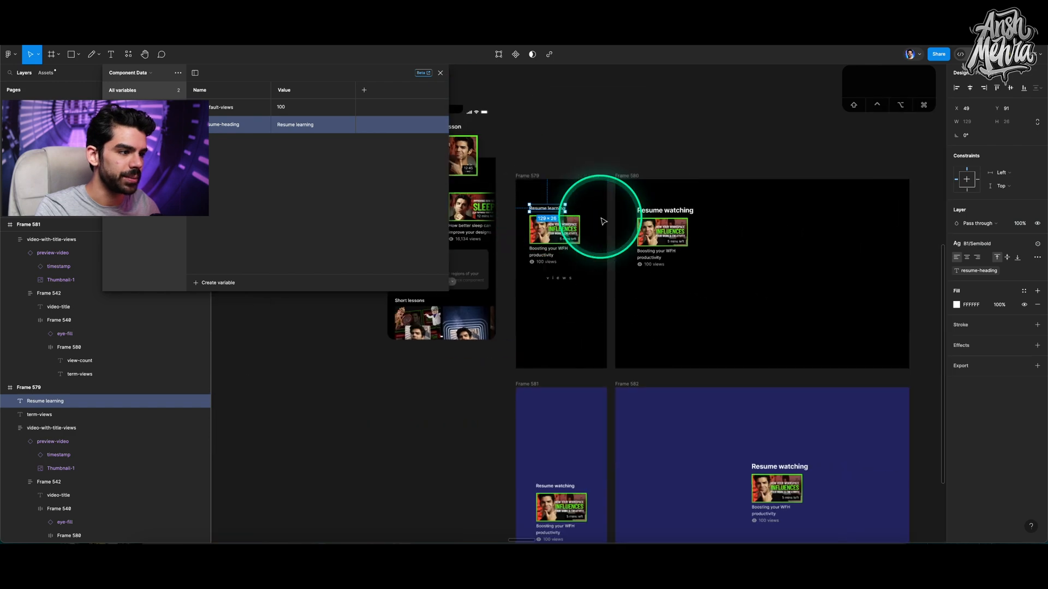
{"action": "scroll", "coordinate": [599, 206], "scroll_direction": "right", "scroll_amount": 2}
{"action": "left_click", "coordinate": [628, 203]}
{"action": "scroll", "coordinate": [622, 205], "scroll_direction": "down", "scroll_amount": 2}
{"action": "left_click", "coordinate": [532, 434], "text": "shift"}
{"action": "left_click", "coordinate": [726, 410], "text": "shift"}
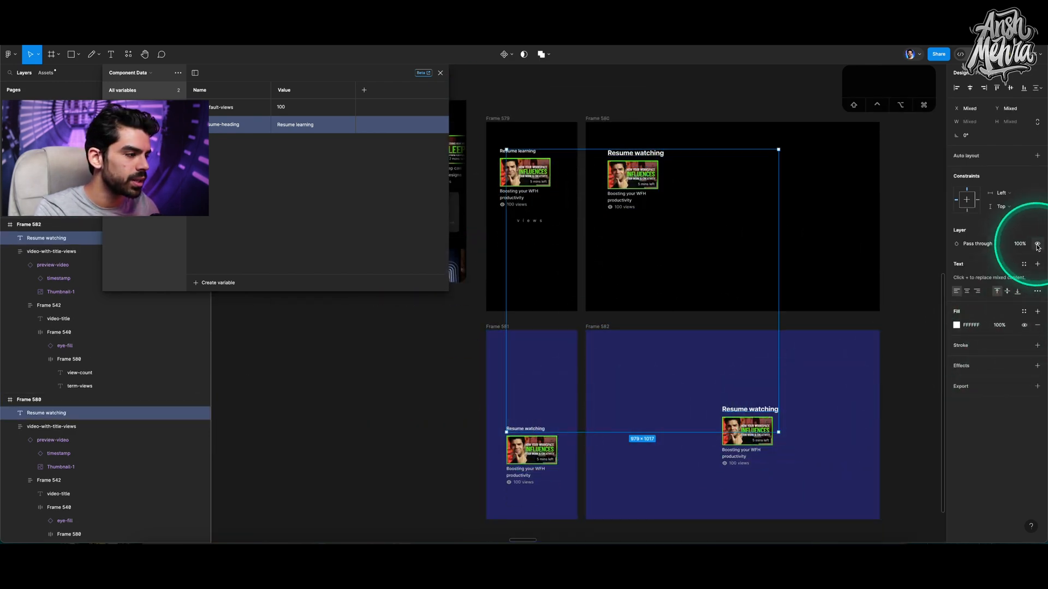
Step: Bind the wide black frame's "Resume watching" heading to the resume-heading variable
{"action": "left_click", "coordinate": [612, 149]}
{"action": "left_click", "coordinate": [615, 149]}
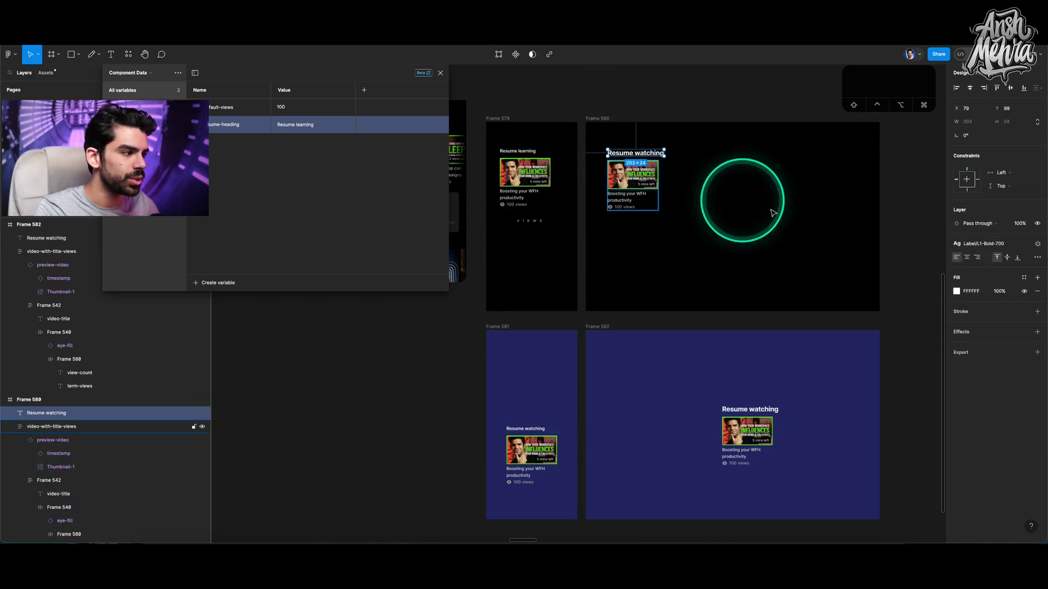
{"action": "left_click", "coordinate": [1037, 243]}
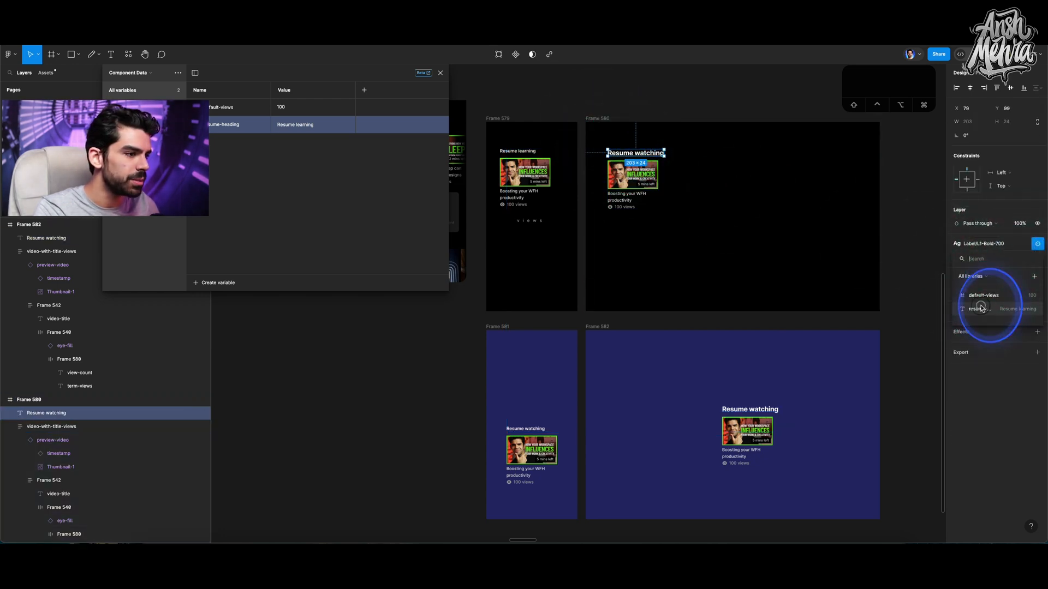
{"action": "left_click", "coordinate": [980, 309]}
Step: Bind the headings in the narrow and wide blue frames to the resume-heading variable
{"action": "left_click", "coordinate": [530, 430]}
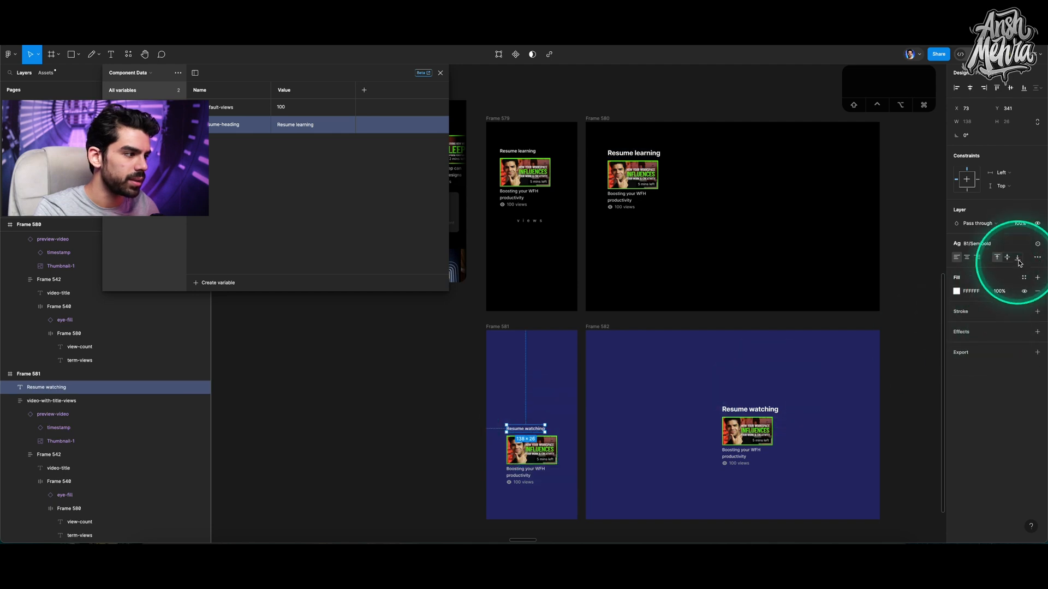
{"action": "left_click", "coordinate": [1037, 243]}
{"action": "left_click", "coordinate": [977, 305]}
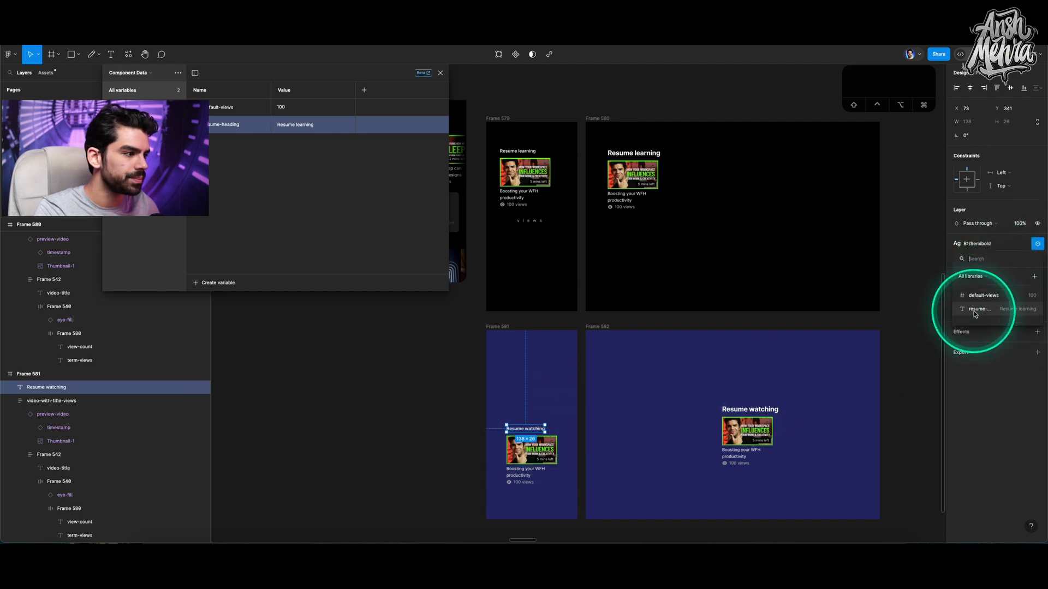
{"action": "left_click", "coordinate": [779, 409]}
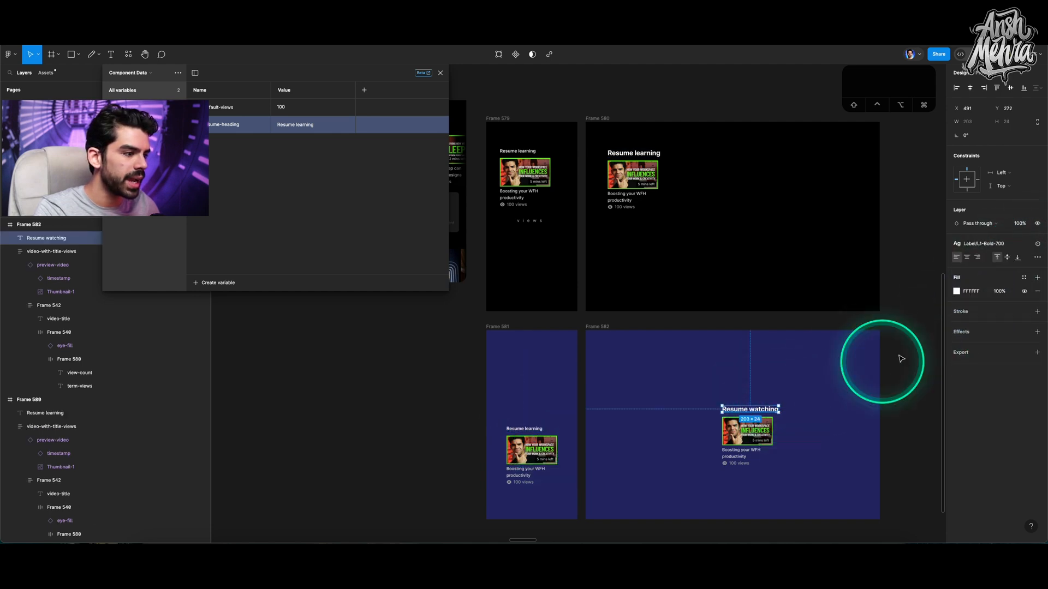
{"action": "left_click", "coordinate": [1037, 243]}
{"action": "left_click", "coordinate": [982, 305]}
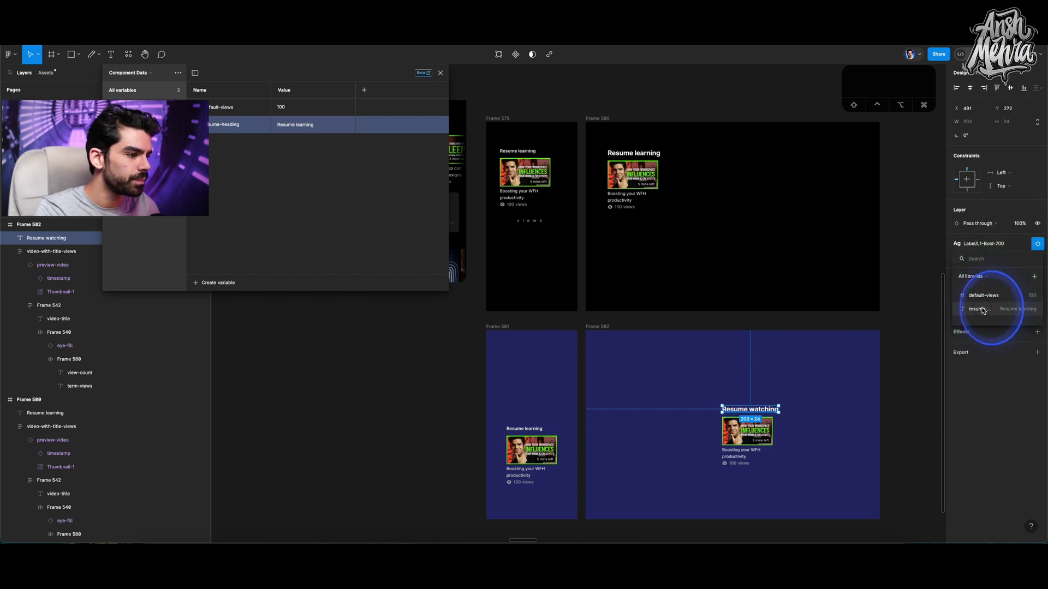
{"action": "left_click", "coordinate": [763, 362]}
Step: Replace the value of the resume-heading variable with "continue."
{"action": "double_click", "coordinate": [320, 124]}
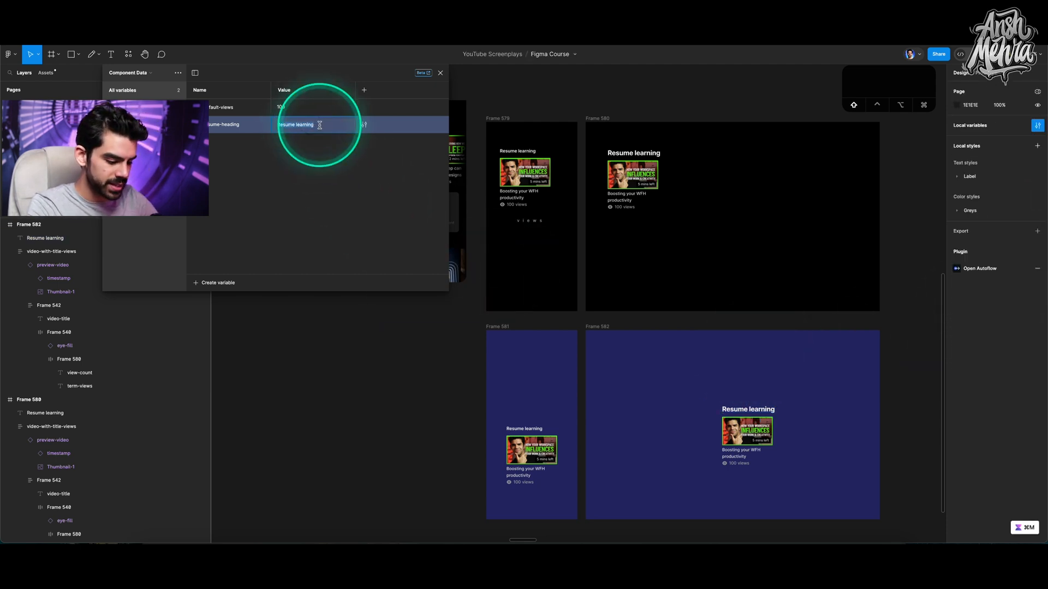
{"action": "type", "text": "Cotninue"}
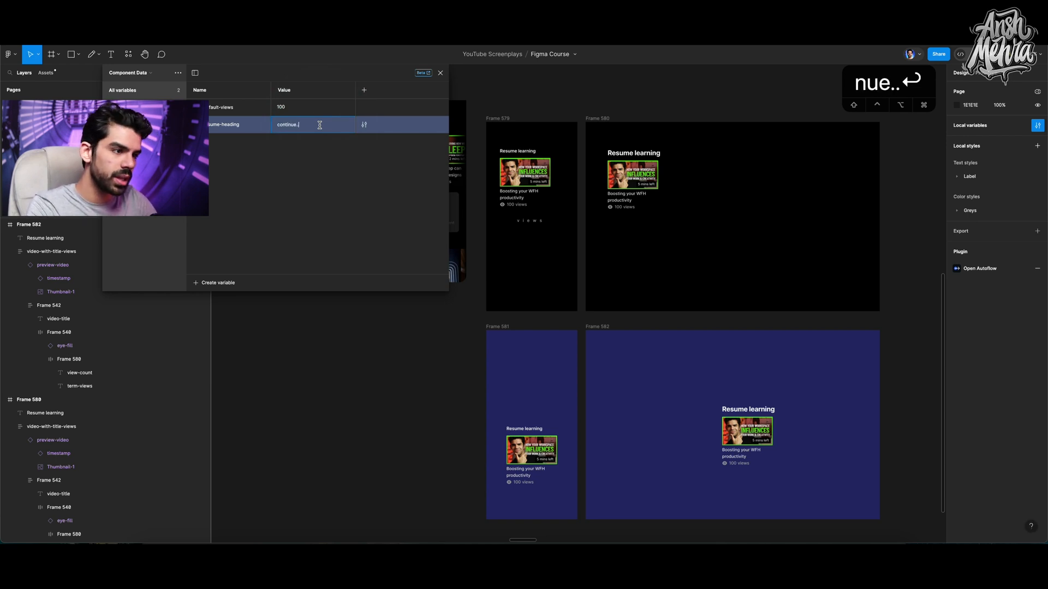
Step: Apply "continue.." as the value of the resume-heading string variable
{"action": "left_click", "coordinate": [543, 205]}
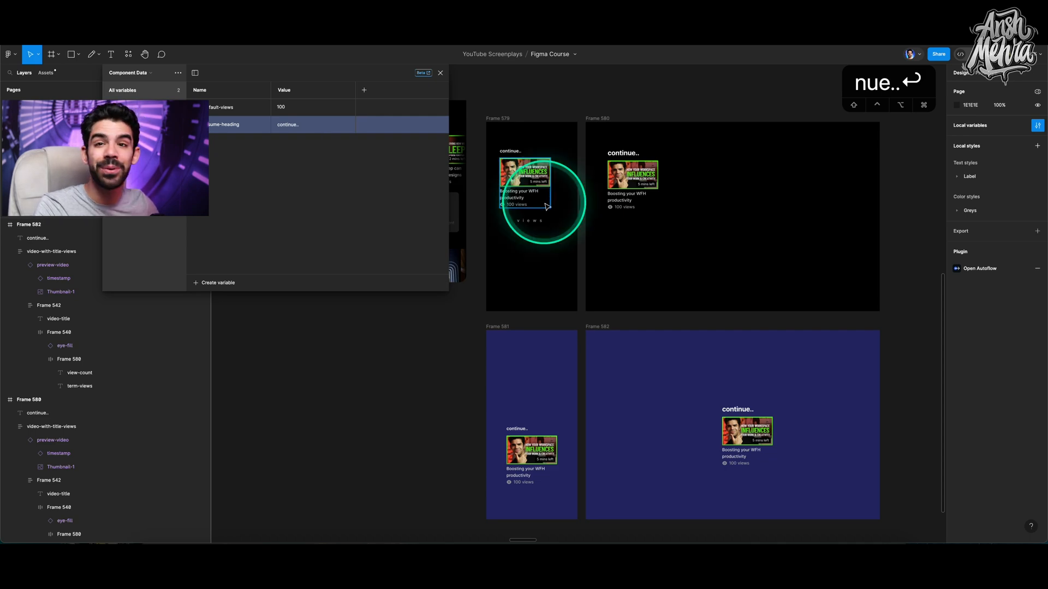
Step: Examine the resume heading and the video card in Frame 579, and compare them with the neighbouring frames
{"action": "scroll", "coordinate": [497, 159], "scroll_direction": "up", "scroll_amount": 6}
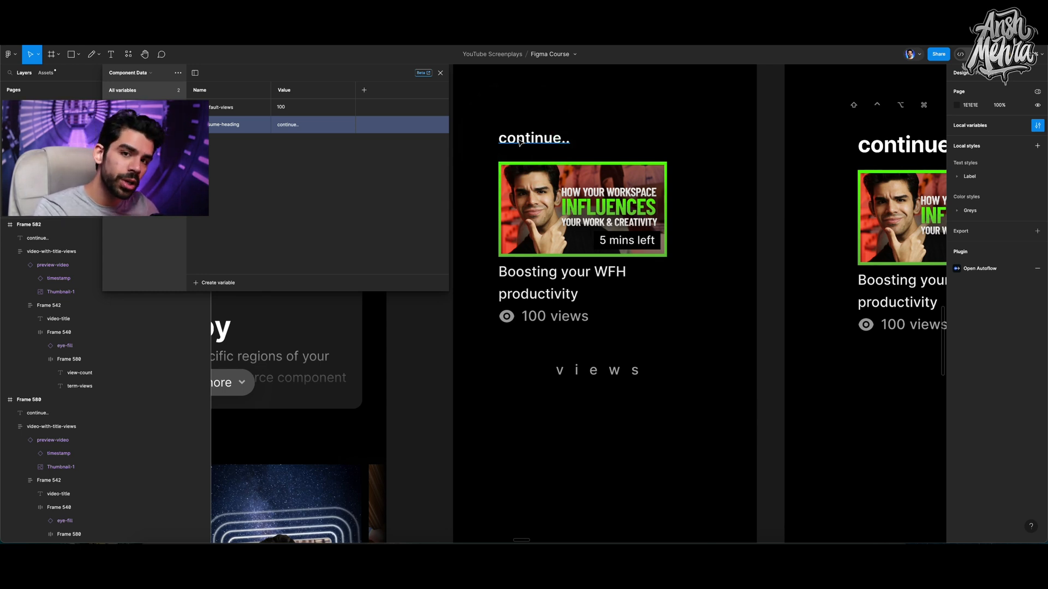
{"action": "left_click", "coordinate": [521, 142]}
{"action": "left_click", "coordinate": [523, 142]}
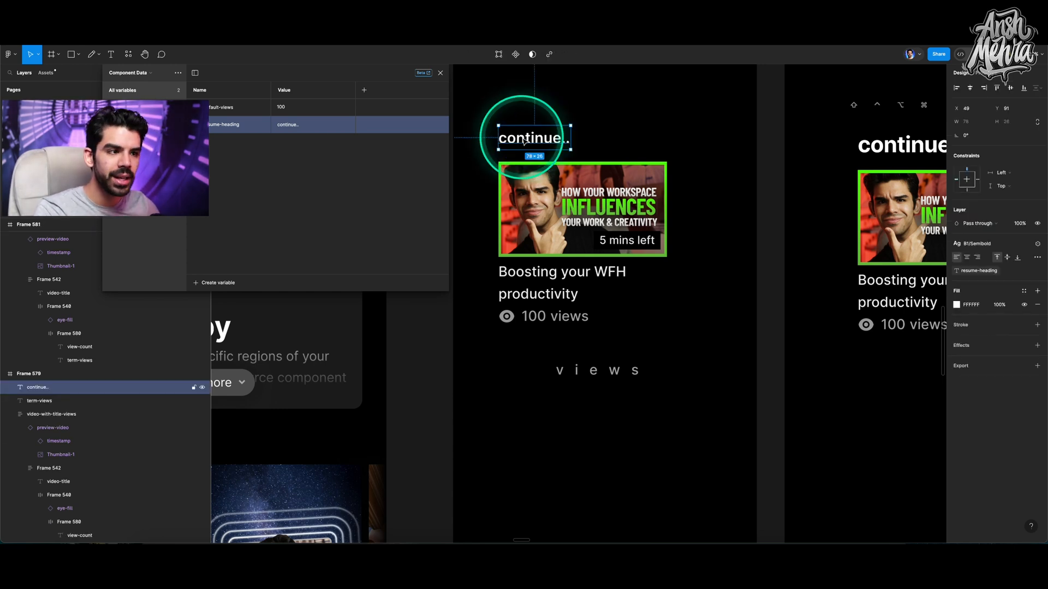
{"action": "left_click", "coordinate": [525, 141]}
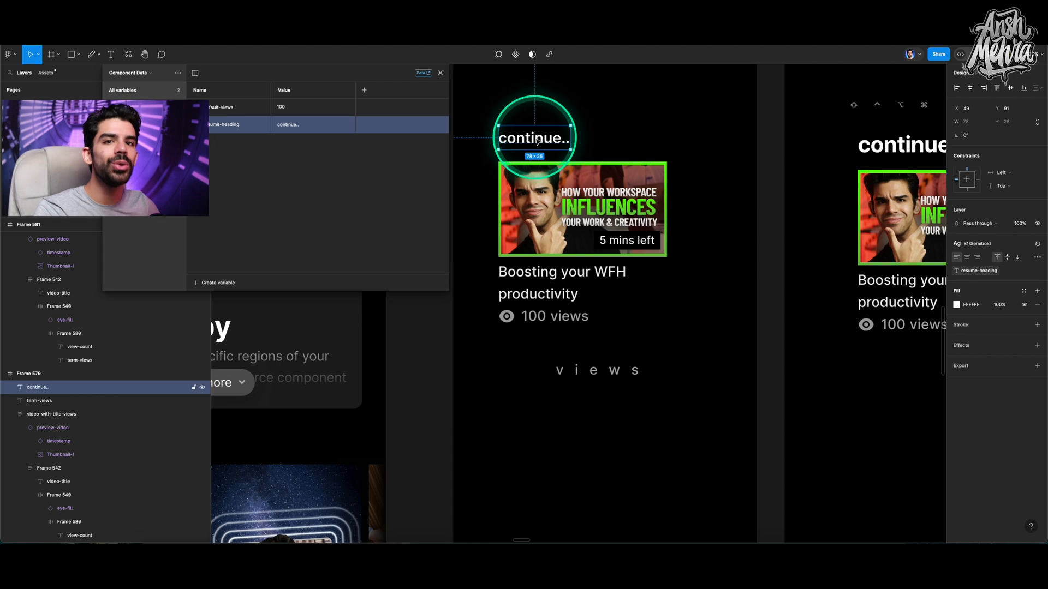
{"action": "scroll", "coordinate": [525, 140], "scroll_direction": "up", "scroll_amount": 5}
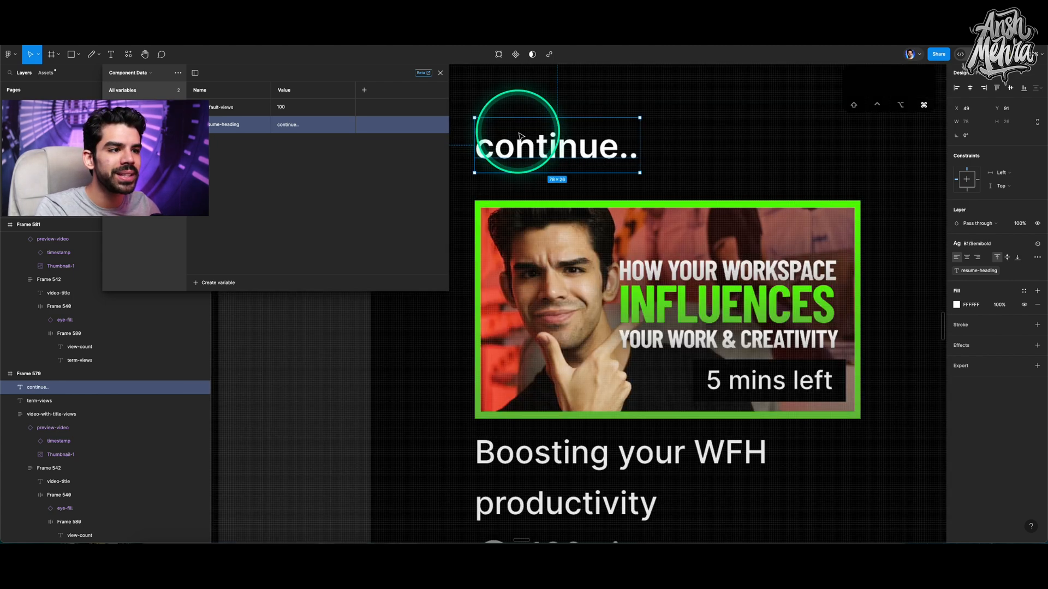
{"action": "left_click", "coordinate": [571, 228]}
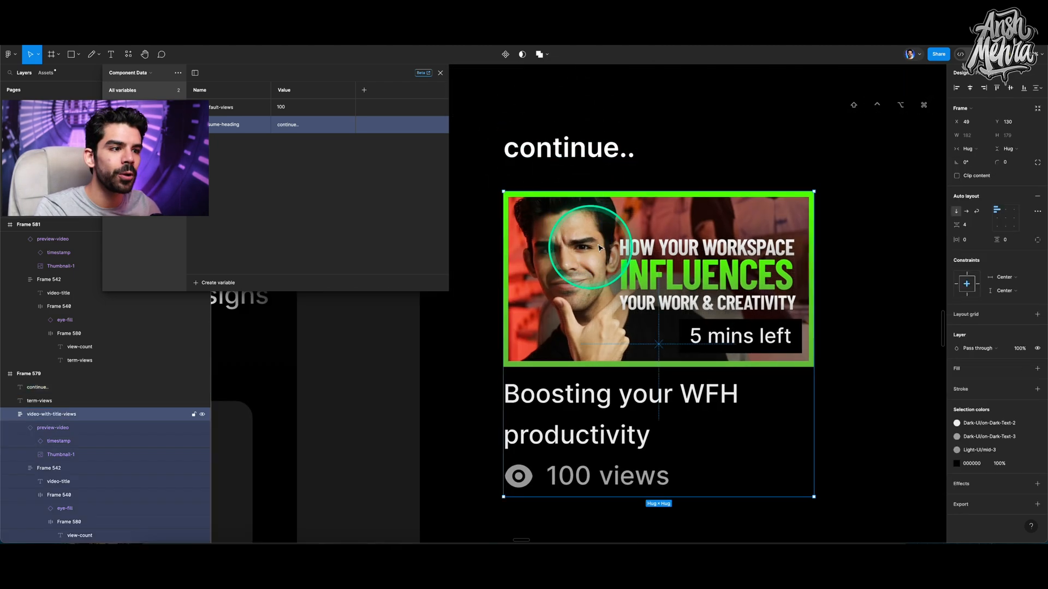
{"action": "scroll", "coordinate": [571, 228], "scroll_direction": "down", "scroll_amount": 5}
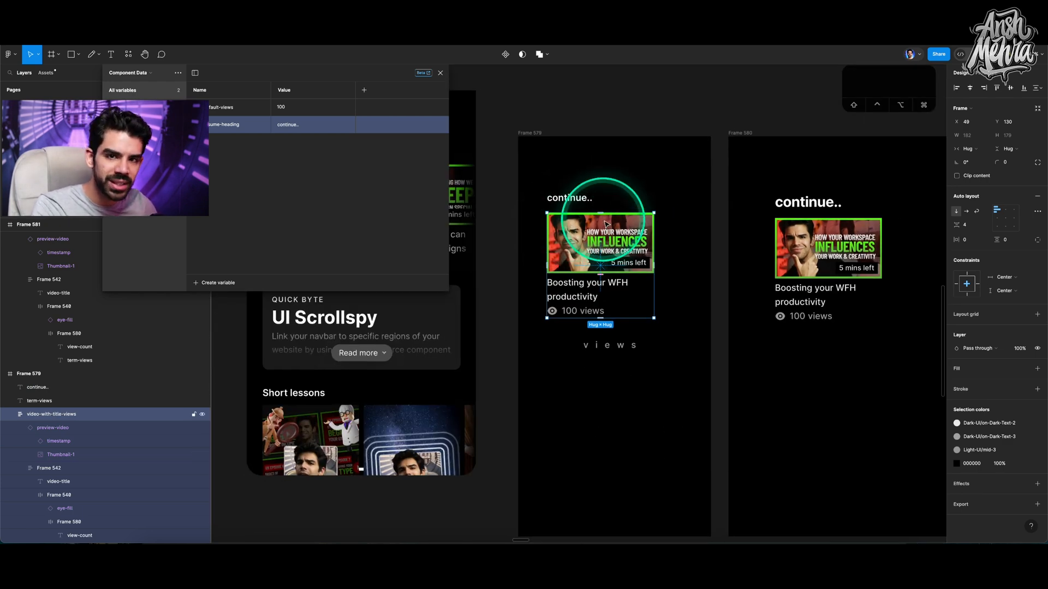
{"action": "scroll", "coordinate": [600, 207], "scroll_direction": "left", "scroll_amount": 3}
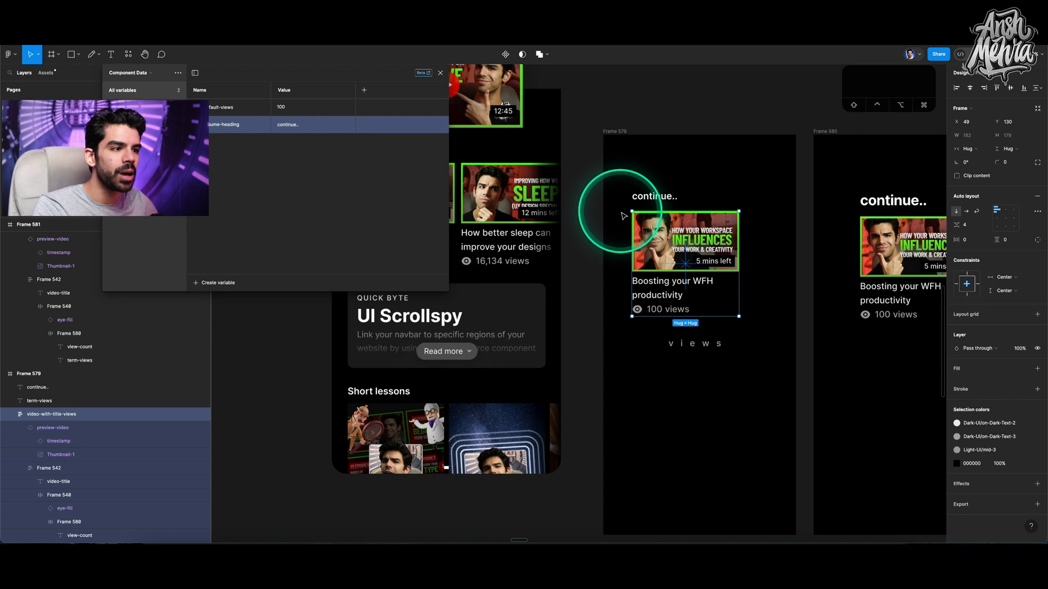
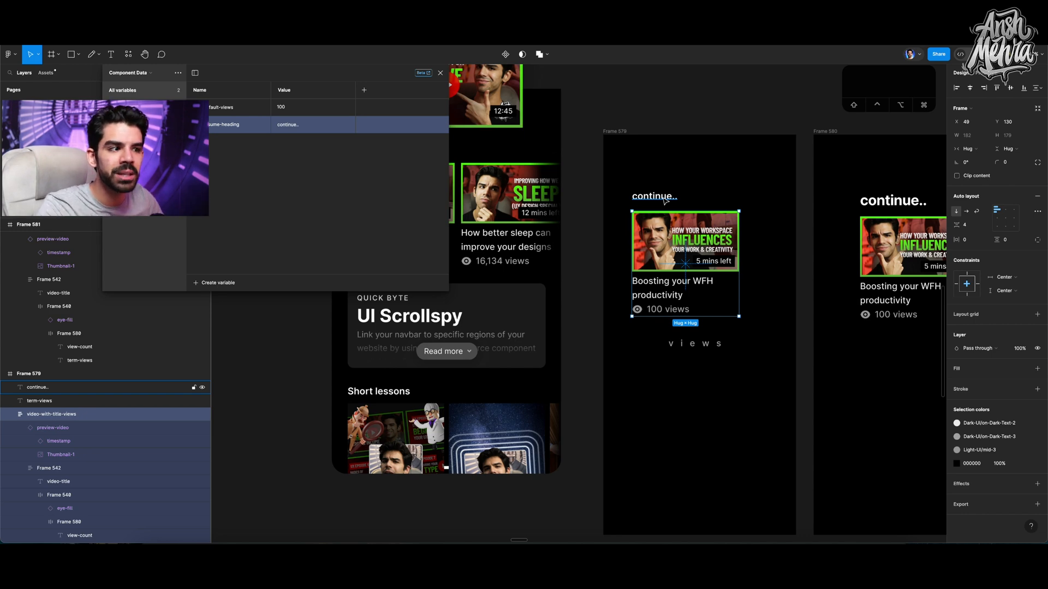
{"action": "scroll", "coordinate": [665, 201], "scroll_direction": "down", "scroll_amount": 5}
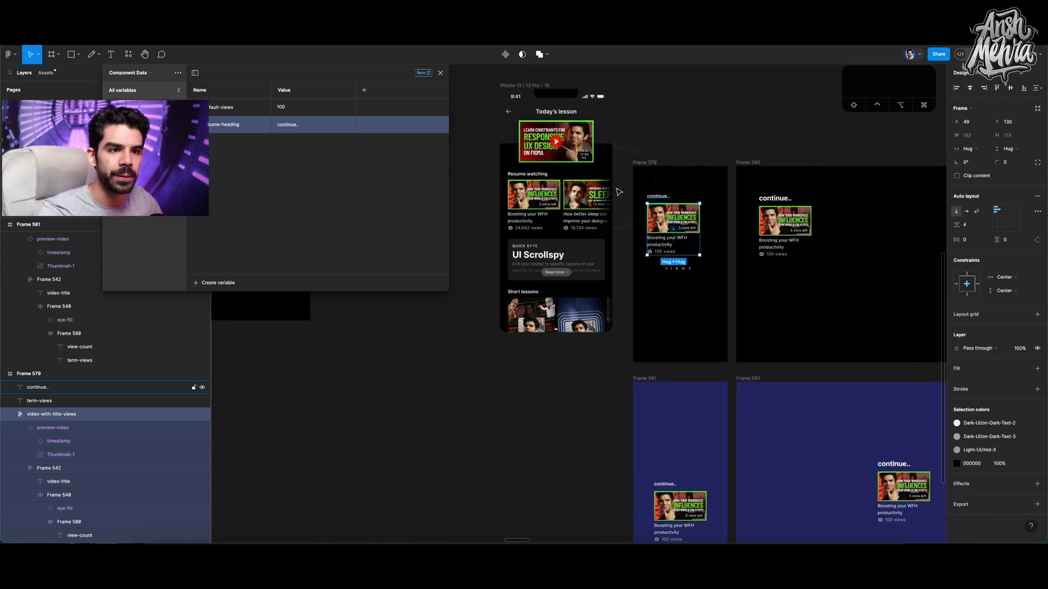
Step: Find the Number Variable slide above the phone frames and zoom in on it
{"action": "left_click", "coordinate": [210, 283]}
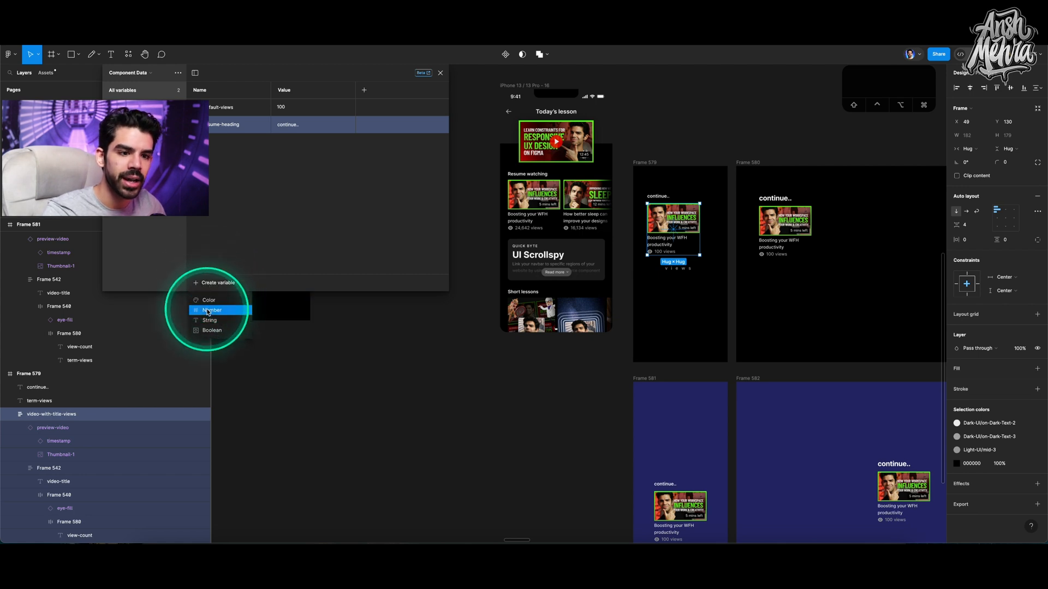
{"action": "scroll", "coordinate": [567, 295], "scroll_direction": "down", "scroll_amount": 5}
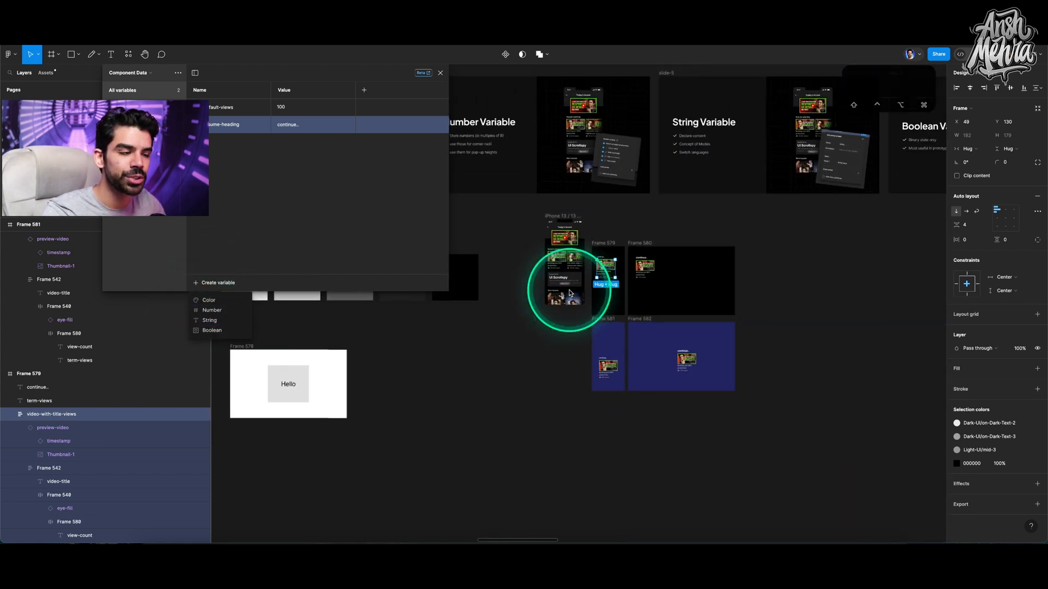
{"action": "scroll", "coordinate": [569, 293], "scroll_direction": "up", "scroll_amount": 3}
{"action": "scroll", "coordinate": [569, 293], "scroll_direction": "left", "scroll_amount": 3}
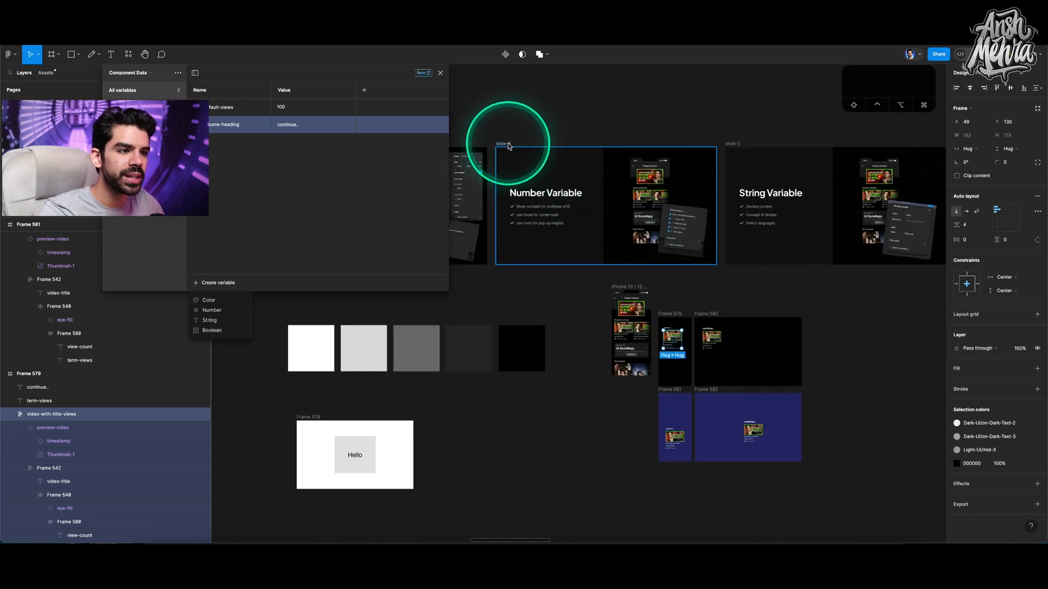
{"action": "key", "text": "2"}
{"action": "scroll", "coordinate": [622, 176], "scroll_direction": "down", "scroll_amount": 5}
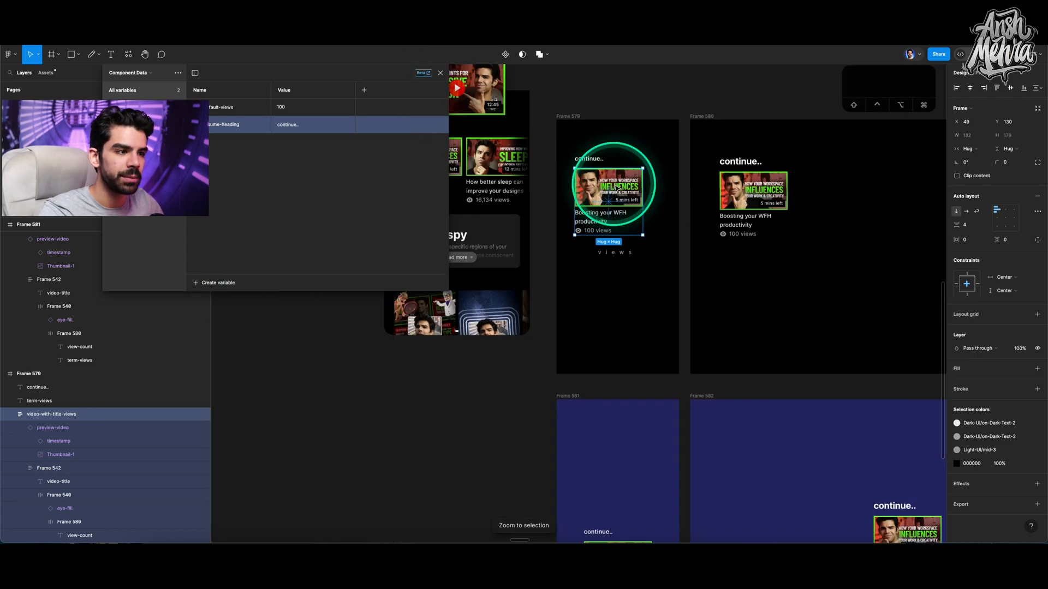
{"action": "scroll", "coordinate": [615, 188], "scroll_direction": "left", "scroll_amount": 3}
{"action": "scroll", "coordinate": [613, 187], "scroll_direction": "down", "scroll_amount": 5}
{"action": "scroll", "coordinate": [546, 272], "scroll_direction": "up", "scroll_amount": 3}
{"action": "left_click", "coordinate": [520, 313]}
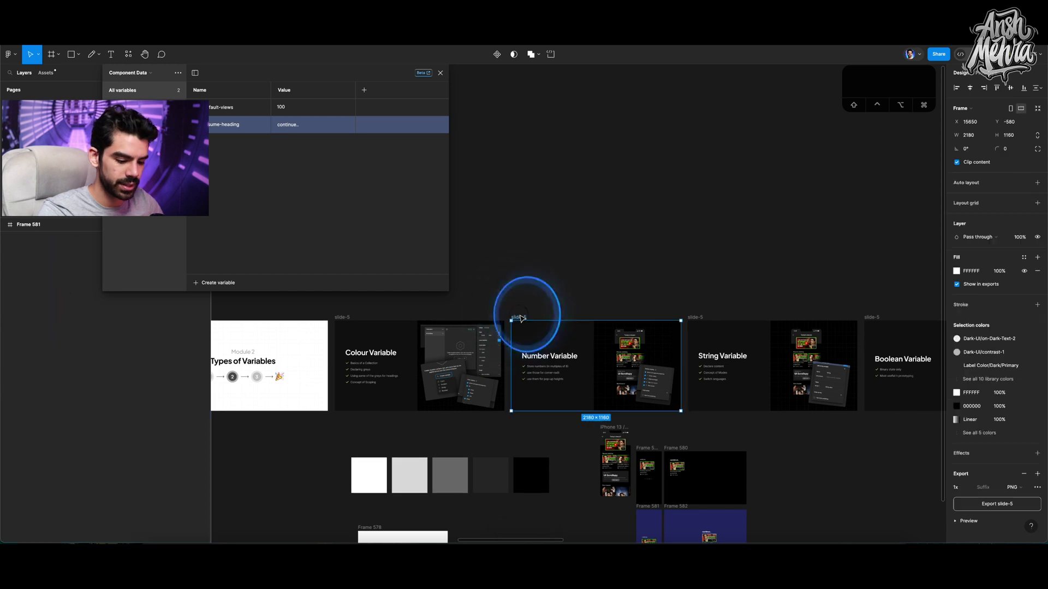
{"action": "key", "text": "shift+2"}
Step: Reposition the local variables window on the canvas so it leaves the card frames accessible
{"action": "left_click_drag", "start_coordinate": [345, 77], "coordinate": [938, 352]}
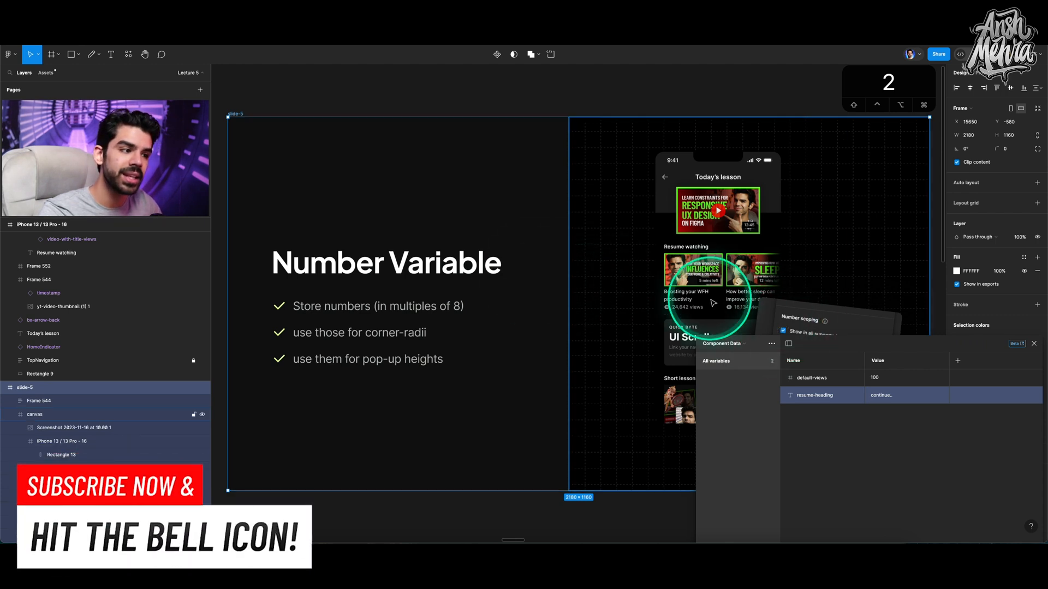
{"action": "left_click_drag", "start_coordinate": [862, 354], "coordinate": [539, 239]}
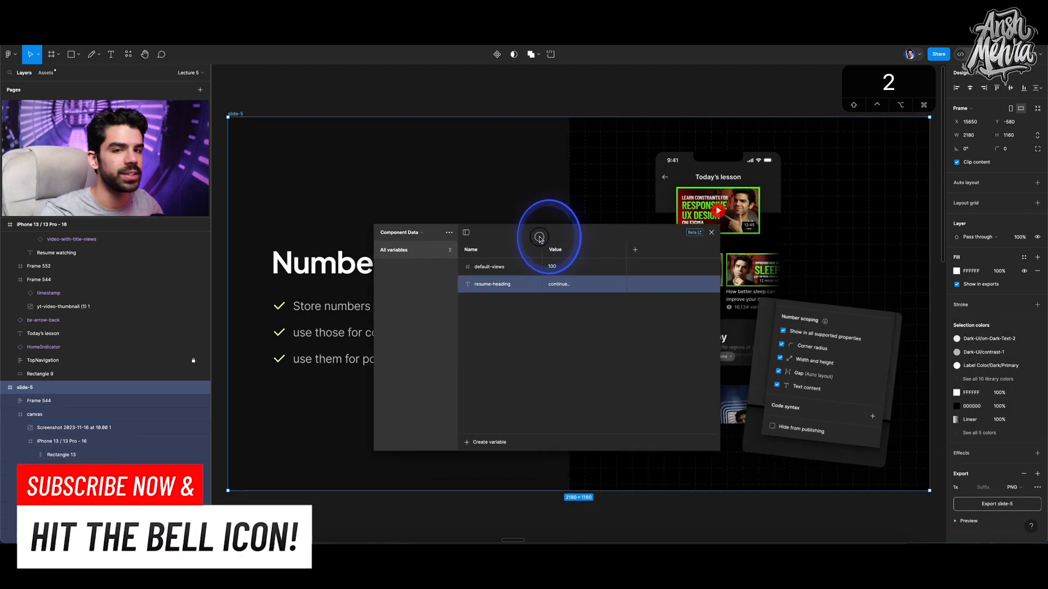
{"action": "scroll", "coordinate": [604, 224], "scroll_direction": "down", "scroll_amount": 5}
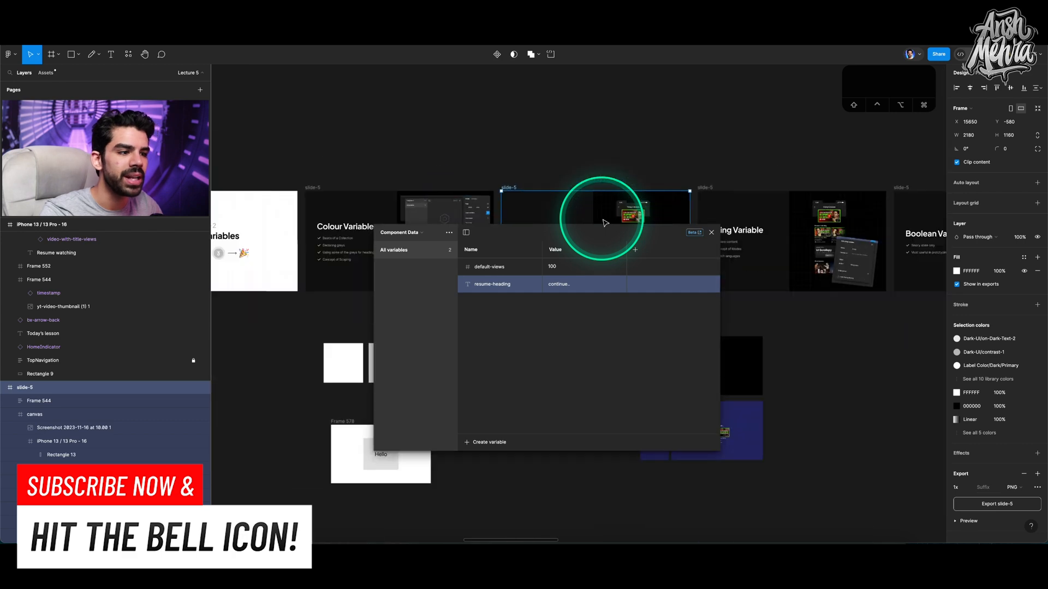
{"action": "left_click_drag", "start_coordinate": [604, 236], "coordinate": [442, 69]}
Step: Delete the heading and the video card from the wide blue Frame 582
{"action": "scroll", "coordinate": [636, 367], "scroll_direction": "up", "scroll_amount": 10}
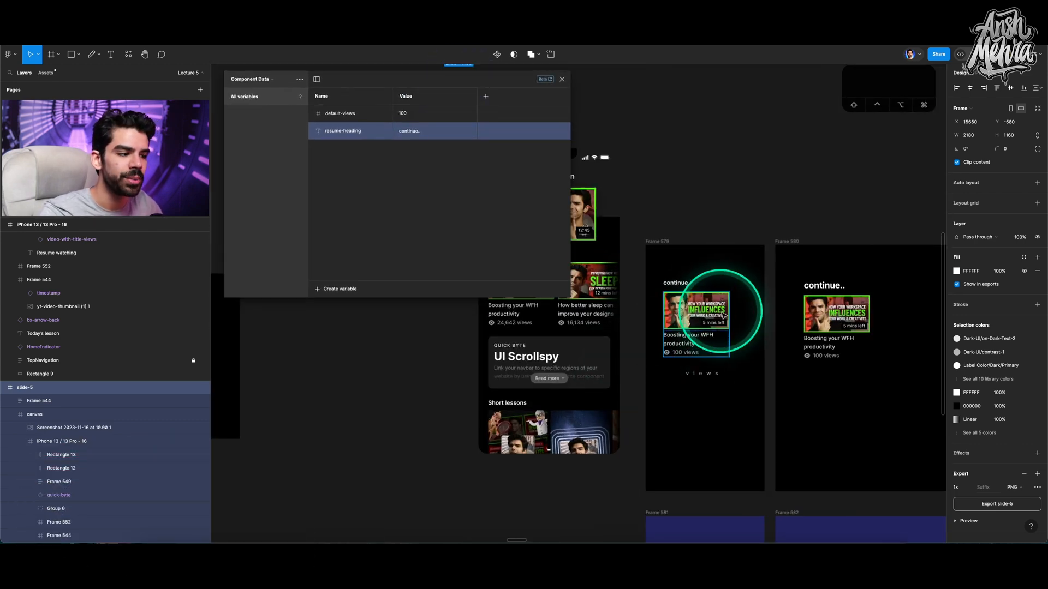
{"action": "scroll", "coordinate": [721, 311], "scroll_direction": "down", "scroll_amount": 10}
{"action": "scroll", "coordinate": [720, 311], "scroll_direction": "right", "scroll_amount": 5}
{"action": "left_click", "coordinate": [810, 327]}
{"action": "left_click", "coordinate": [806, 294], "text": "shift"}
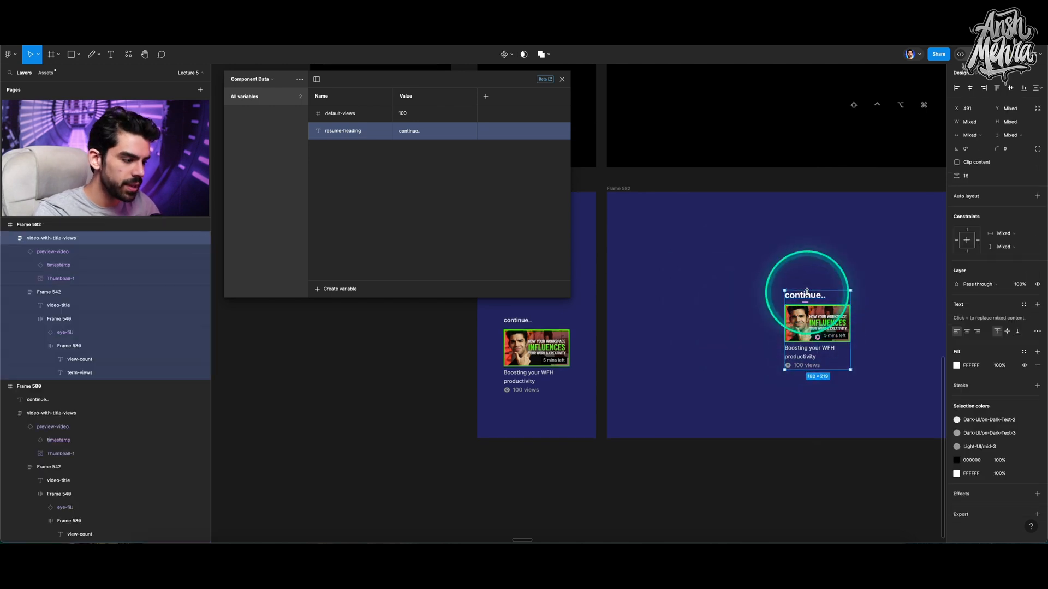
{"action": "key", "text": "BackSpace"}
Step: Draw a grey rectangle in Frame 582 and add two progressively smaller ones beside it
{"action": "key", "text": "r"}
{"action": "left_click_drag", "start_coordinate": [631, 231], "coordinate": [722, 325]}
{"action": "scroll", "coordinate": [680, 285], "scroll_direction": "right", "scroll_amount": 3}
{"action": "left_click_drag", "start_coordinate": [603, 267], "coordinate": [605, 314]}
{"action": "key", "text": "super+v"}
{"action": "left_click_drag", "start_coordinate": [713, 343], "coordinate": [851, 284]}
Step: Align the three rectangles on their vertical centres and distribute their horizontal spacing evenly
{"action": "left_click_drag", "start_coordinate": [595, 241], "coordinate": [851, 367]}
{"action": "left_click", "coordinate": [1036, 88]}
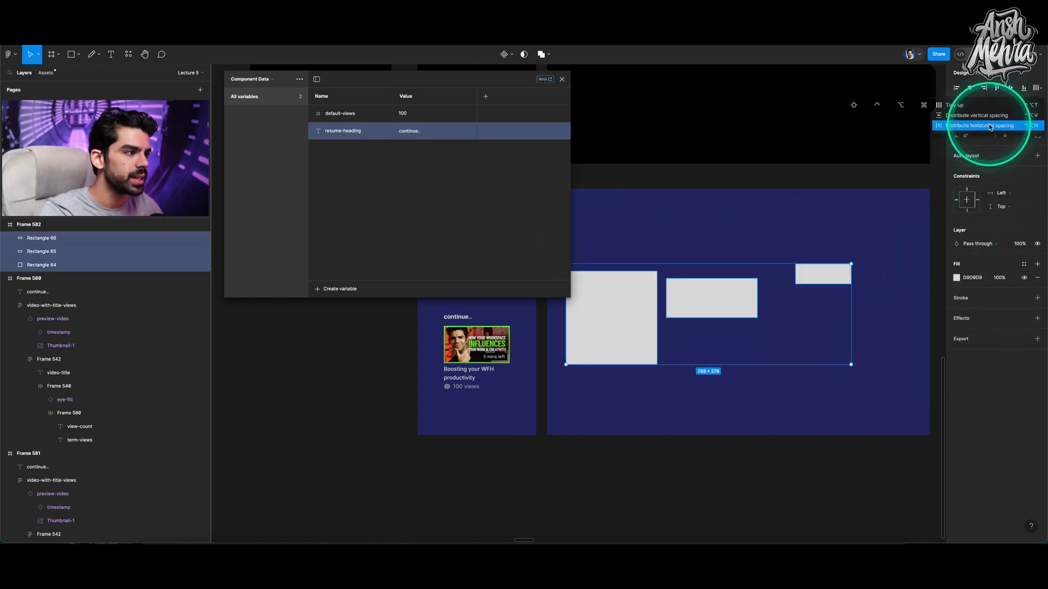
{"action": "left_click", "coordinate": [989, 125]}
{"action": "scroll", "coordinate": [823, 224], "scroll_direction": "left", "scroll_amount": 3}
{"action": "left_click", "coordinate": [824, 224]}
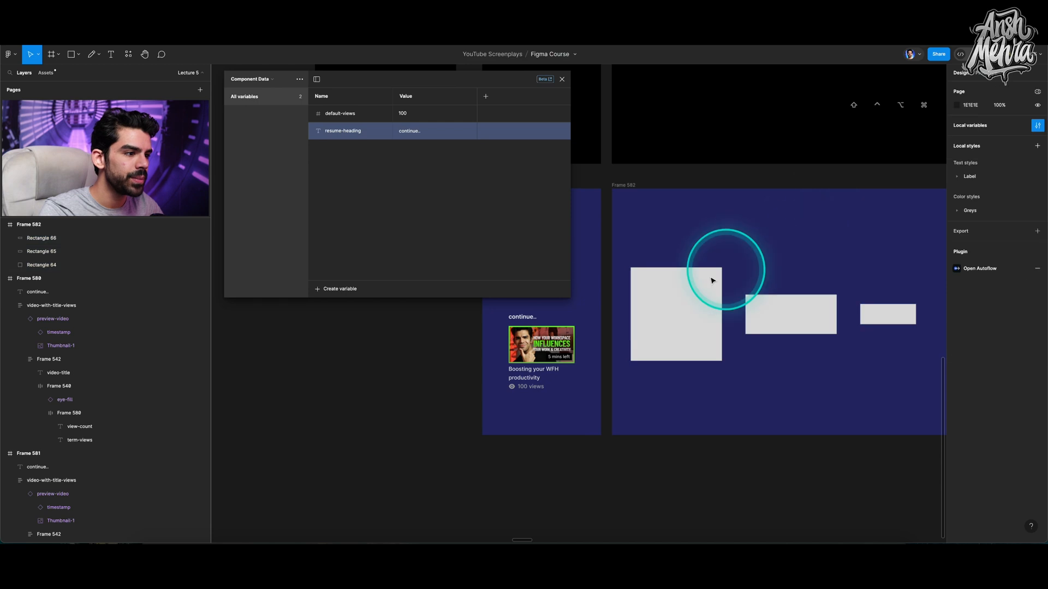
Step: Set the corner radius of all three rectangles in Frame 582 to 5
{"action": "left_click", "coordinate": [709, 284]}
{"action": "left_click", "coordinate": [779, 314], "text": "shift"}
{"action": "left_click", "coordinate": [868, 311], "text": "shift"}
{"action": "left_click", "coordinate": [1017, 137]}
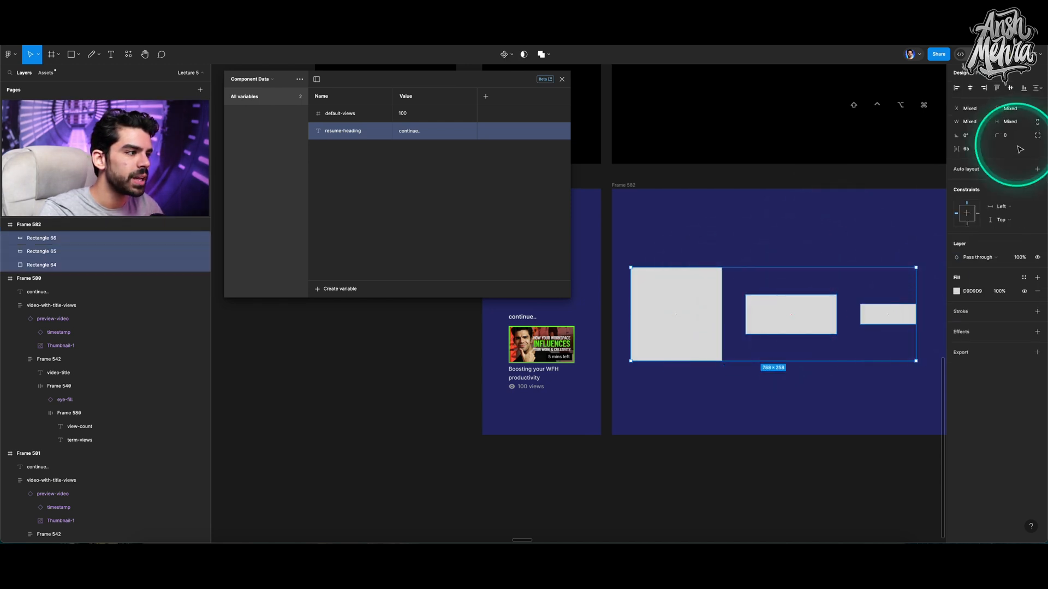
{"action": "type", "text": "5"}
{"action": "key", "text": "Return"}
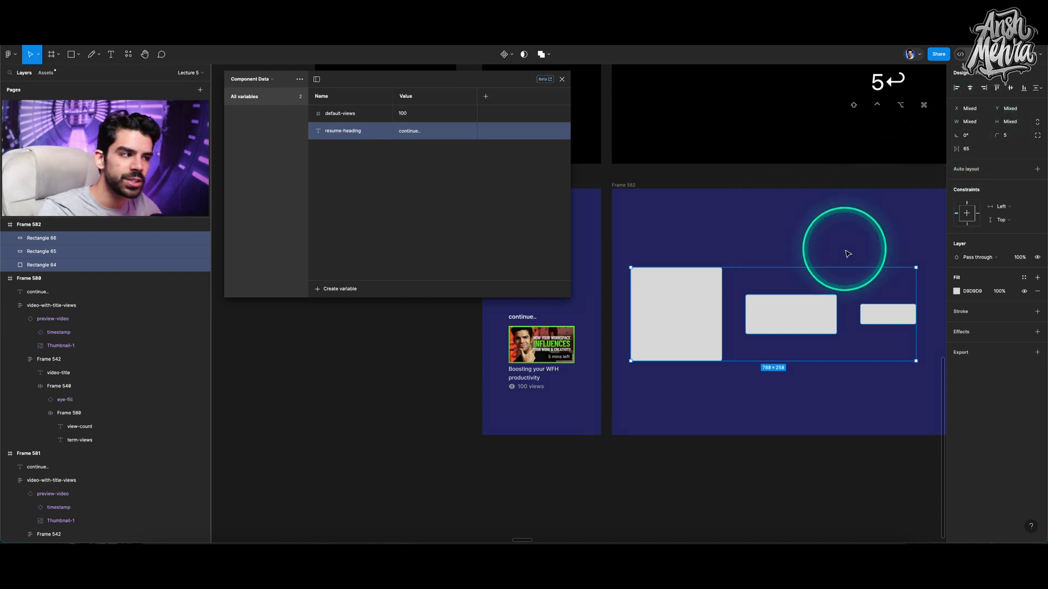
{"action": "left_click", "coordinate": [824, 253]}
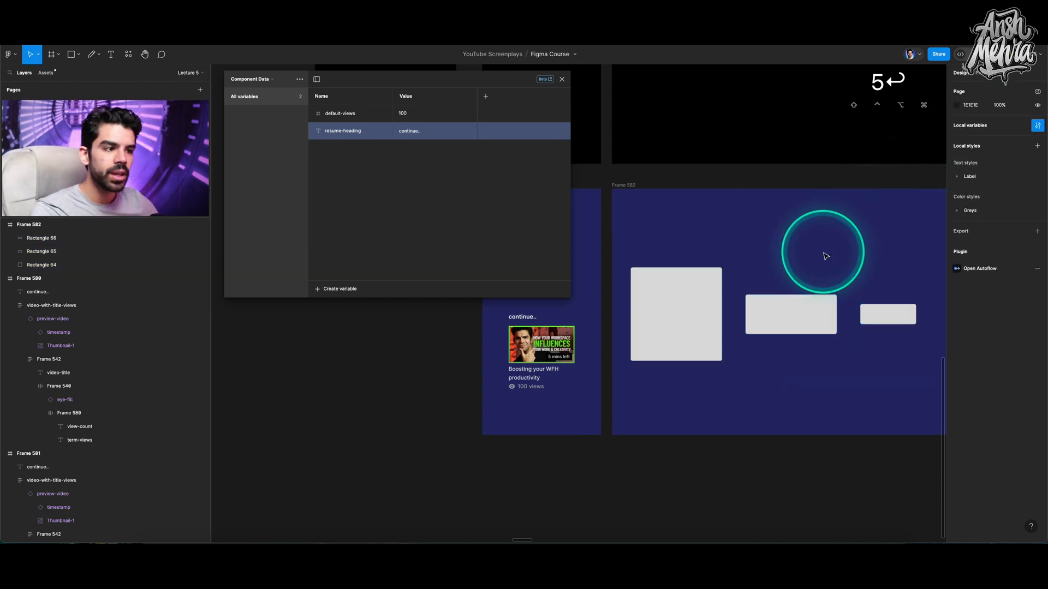
Step: Create two new empty variable collections, keeping their default names
{"action": "left_click", "coordinate": [299, 79]}
{"action": "left_click", "coordinate": [292, 124]}
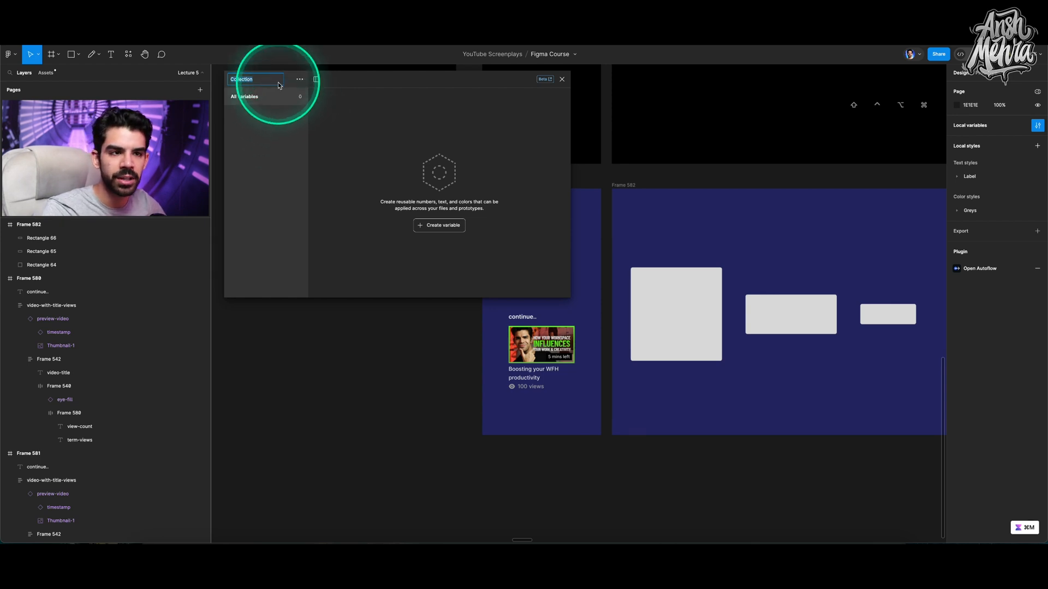
{"action": "left_click", "coordinate": [300, 79]}
{"action": "left_click", "coordinate": [290, 124]}
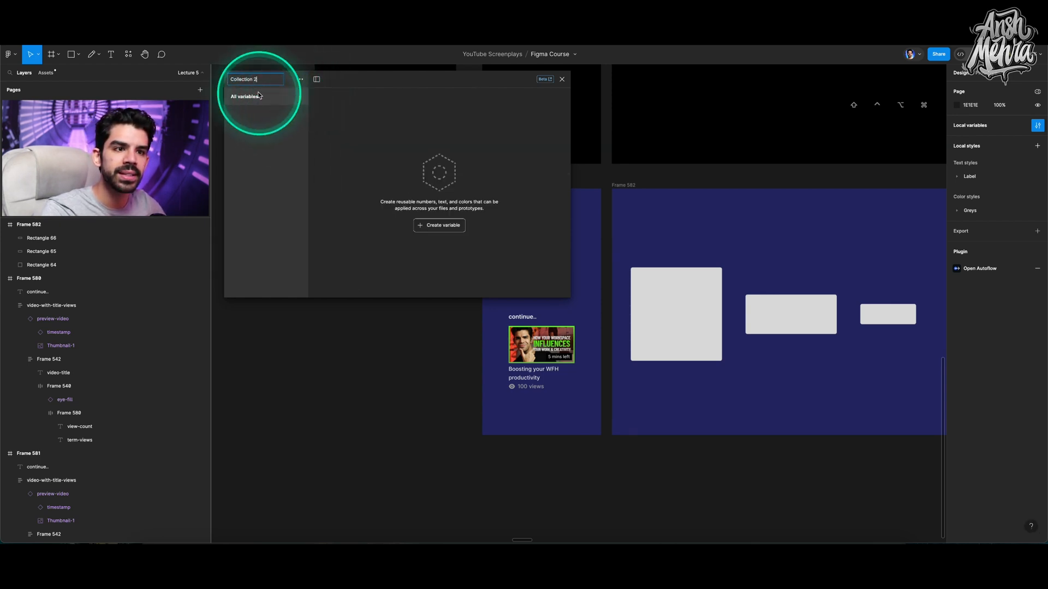
{"action": "left_click", "coordinate": [300, 79]}
Step: Switch to the Primitives collection and create a number variable named s
{"action": "left_click", "coordinate": [248, 79]}
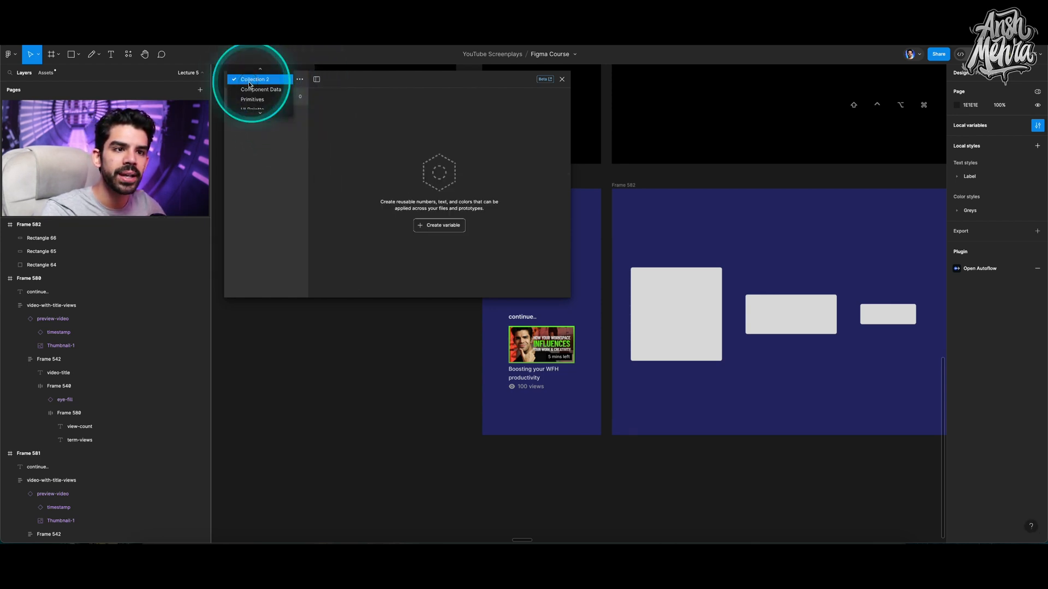
{"action": "left_click", "coordinate": [255, 103]}
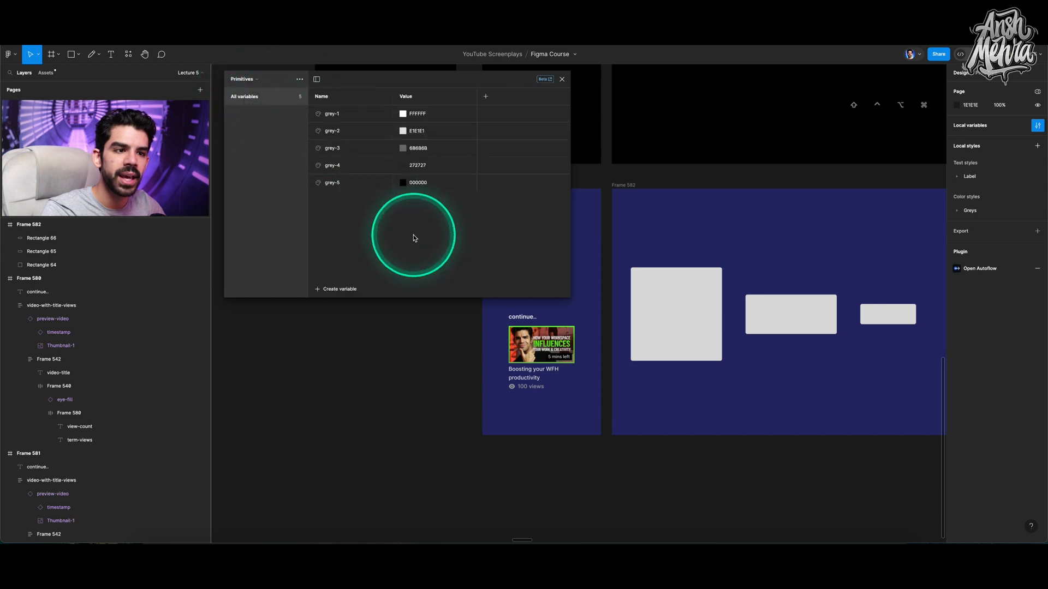
{"action": "left_click", "coordinate": [327, 289]}
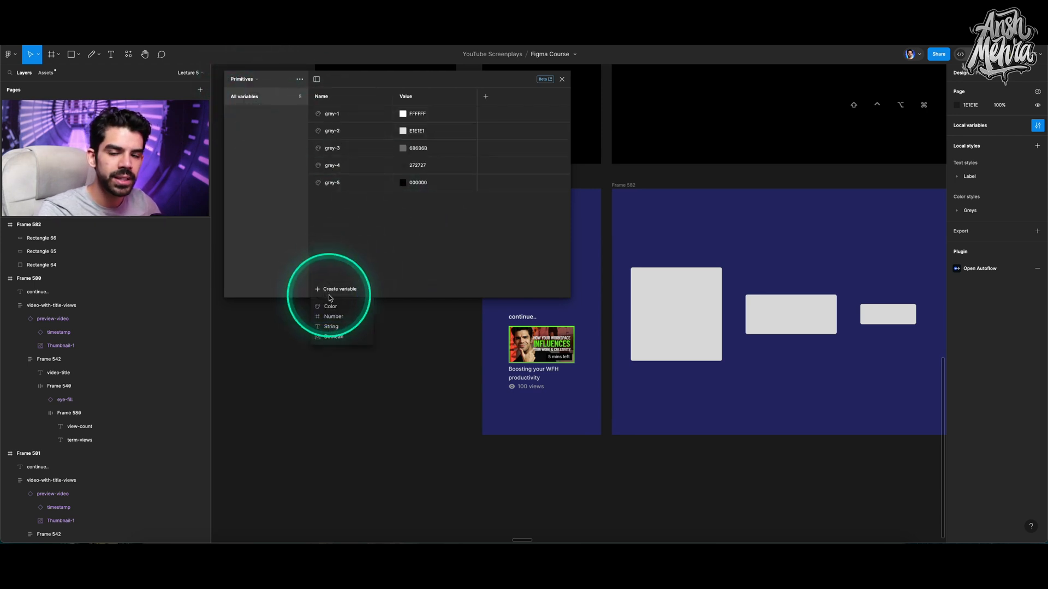
{"action": "left_click", "coordinate": [334, 317]}
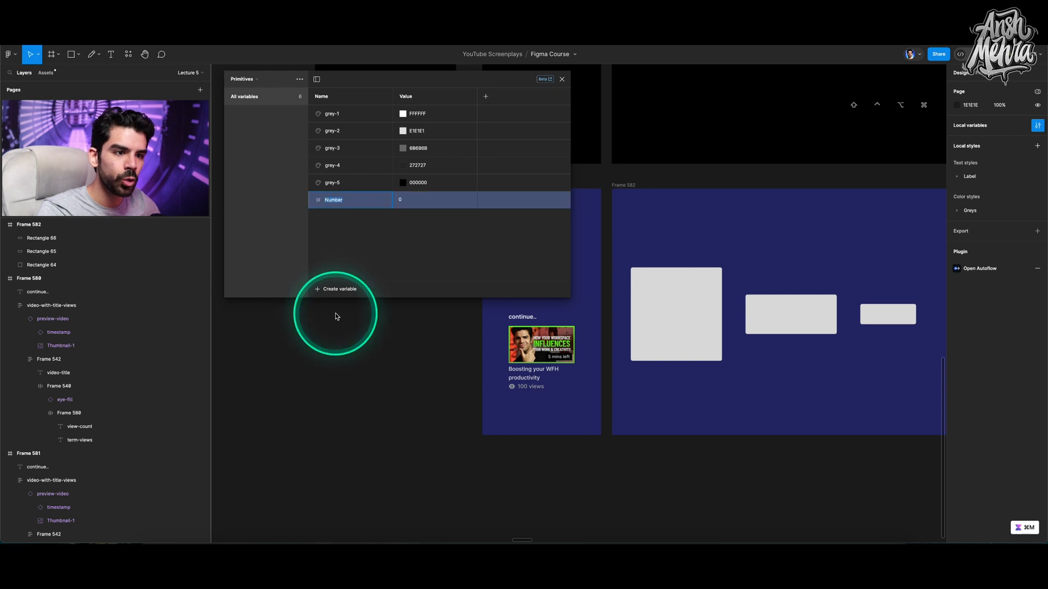
{"action": "type", "text": "s"}
{"action": "key", "text": "Return"}
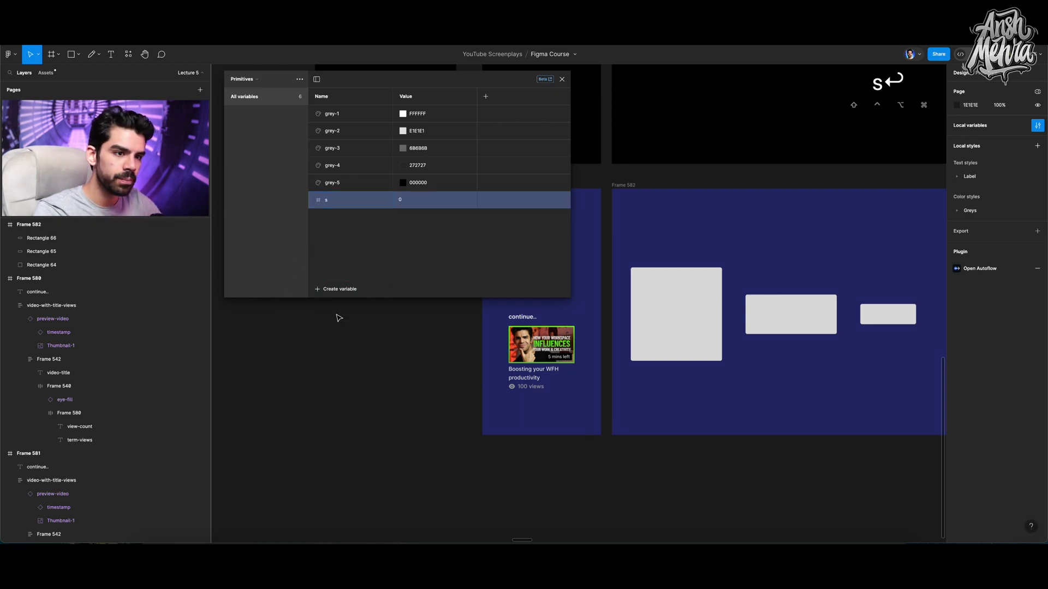
Step: Add two more number variables to the Primitives collection, named m and l
{"action": "left_click", "coordinate": [325, 289]}
{"action": "left_click", "coordinate": [334, 317]}
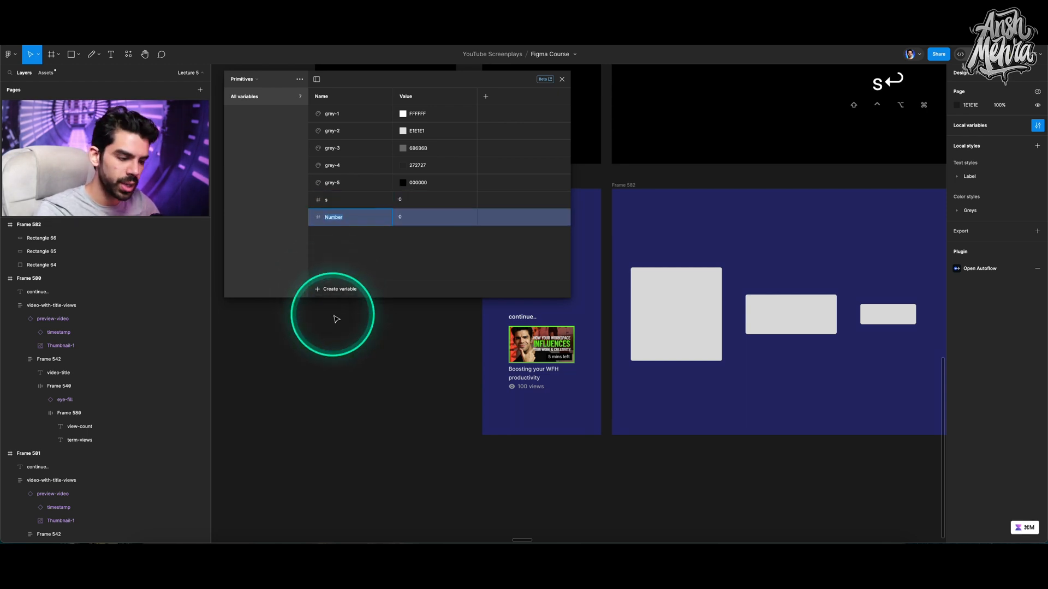
{"action": "left_click", "coordinate": [329, 291]}
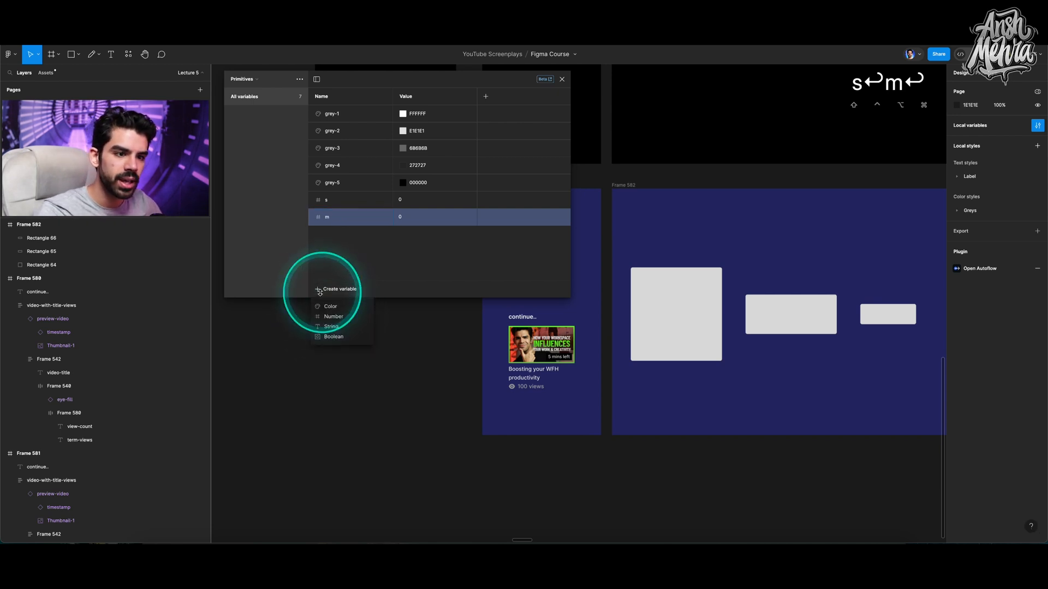
{"action": "left_click", "coordinate": [332, 320]}
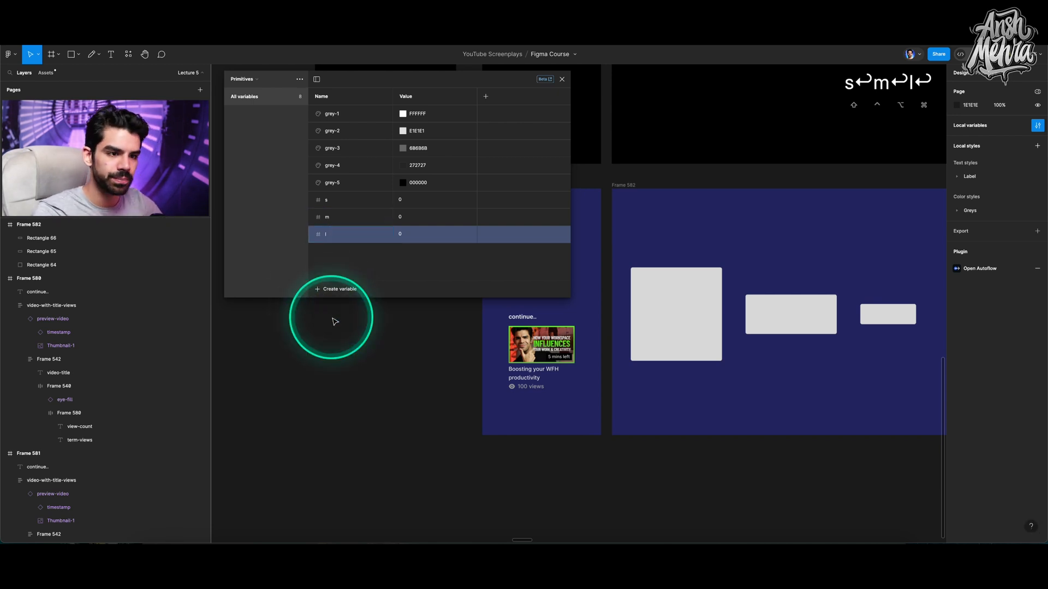
Step: Set the values of the number variables s, m and l to 4, 8 and 12
{"action": "left_click", "coordinate": [406, 201]}
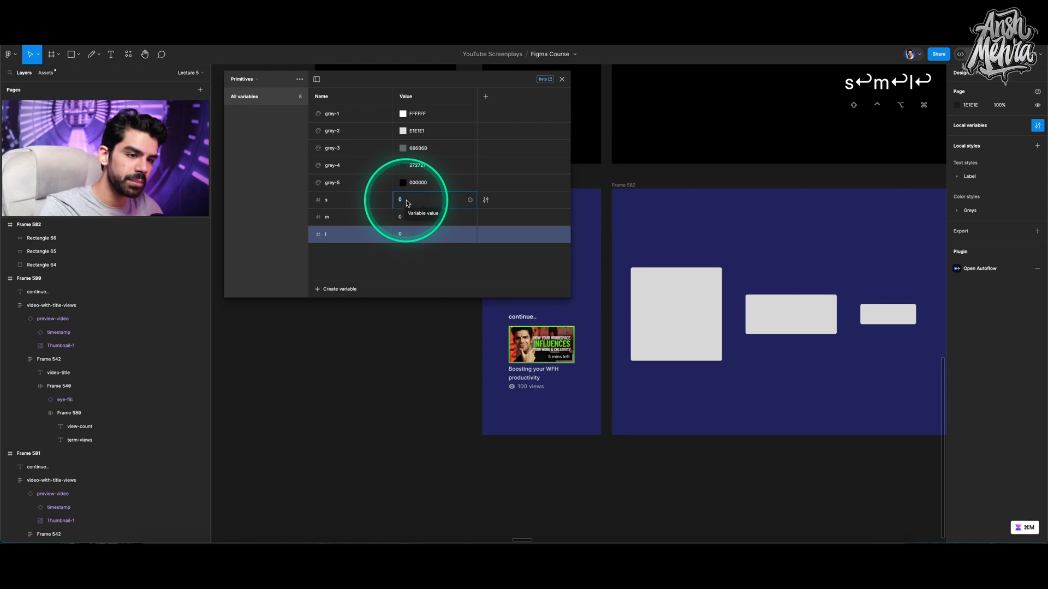
{"action": "type", "text": "4"}
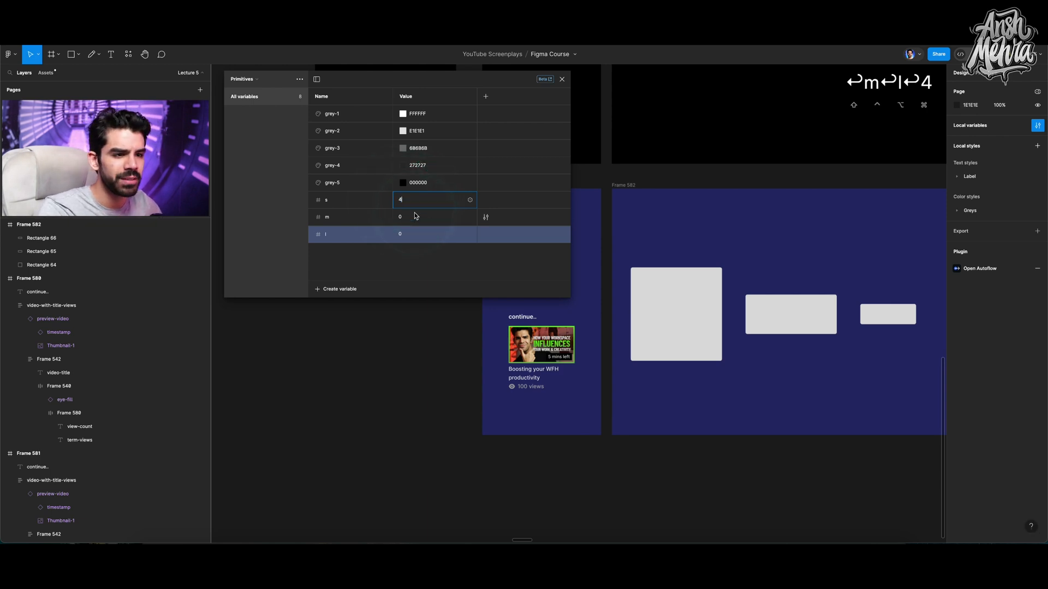
{"action": "left_click", "coordinate": [410, 219]}
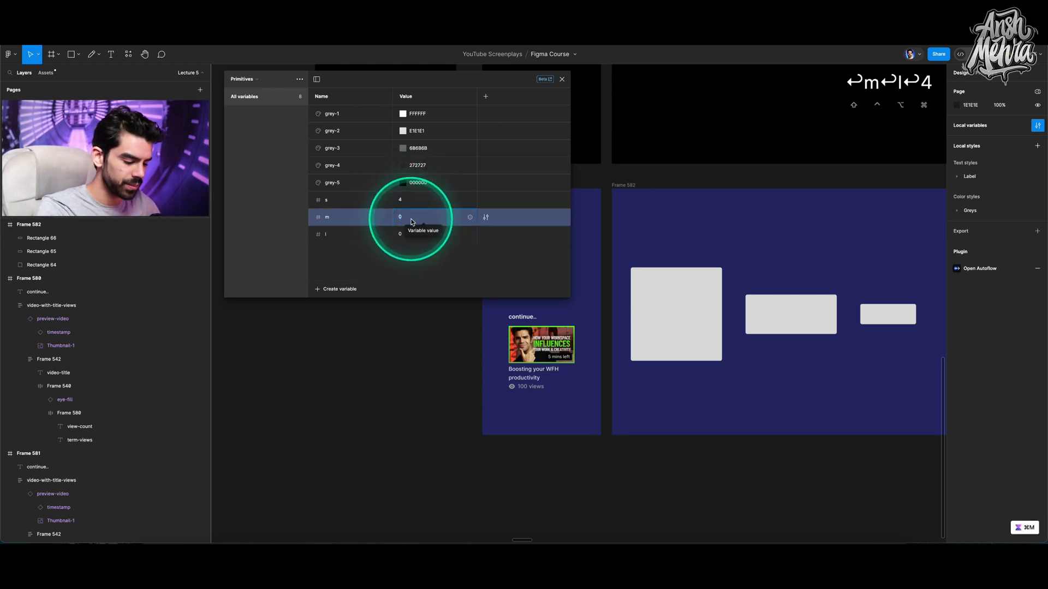
{"action": "type", "text": "8"}
{"action": "left_click", "coordinate": [409, 235]}
{"action": "type", "text": "12"}
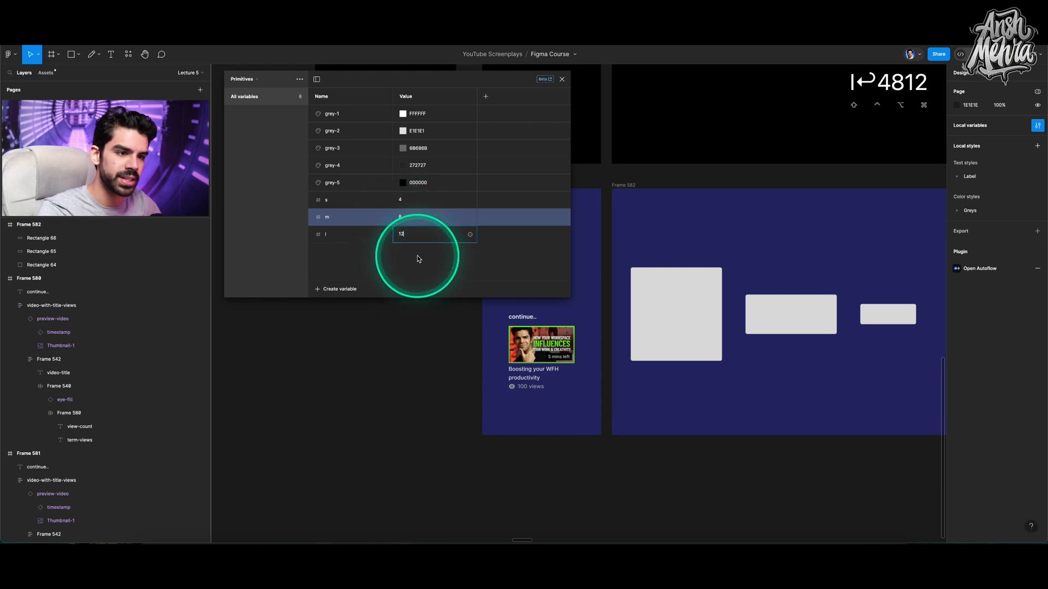
Step: Apply the number variable s to the corner radius of all three rectangles in Frame 582
{"action": "left_click", "coordinate": [674, 304]}
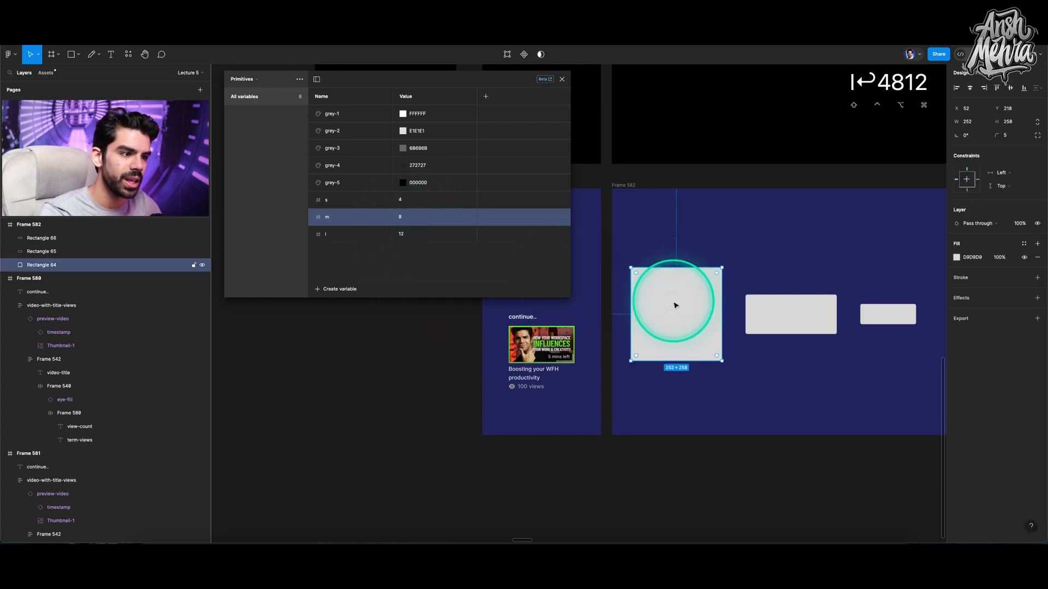
{"action": "left_click", "coordinate": [788, 325], "text": "shift"}
{"action": "left_click", "coordinate": [884, 322], "text": "shift"}
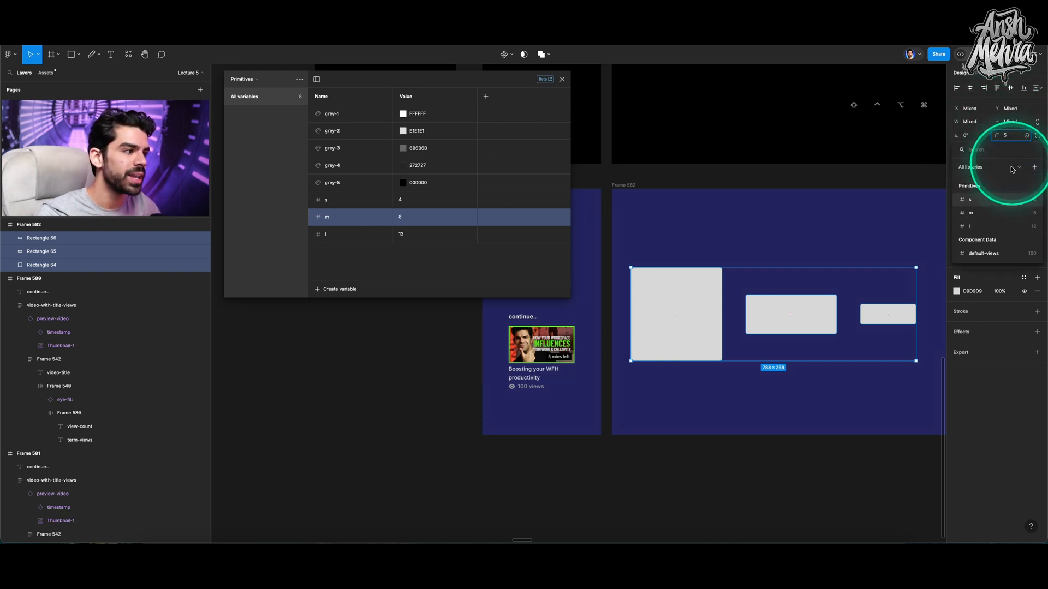
{"action": "left_click", "coordinate": [1027, 136]}
{"action": "left_click", "coordinate": [985, 202]}
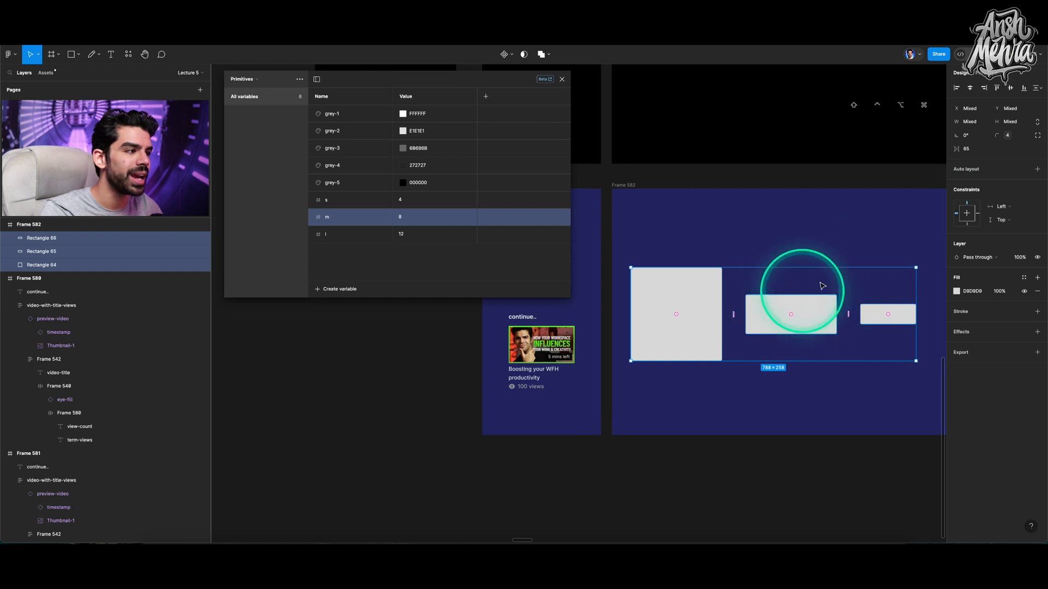
{"action": "left_click", "coordinate": [781, 212]}
Step: Move the two smaller rectangles so their top edges align with the large square, placing them side by side with narrow gaps
{"action": "left_click_drag", "start_coordinate": [763, 311], "coordinate": [747, 285]}
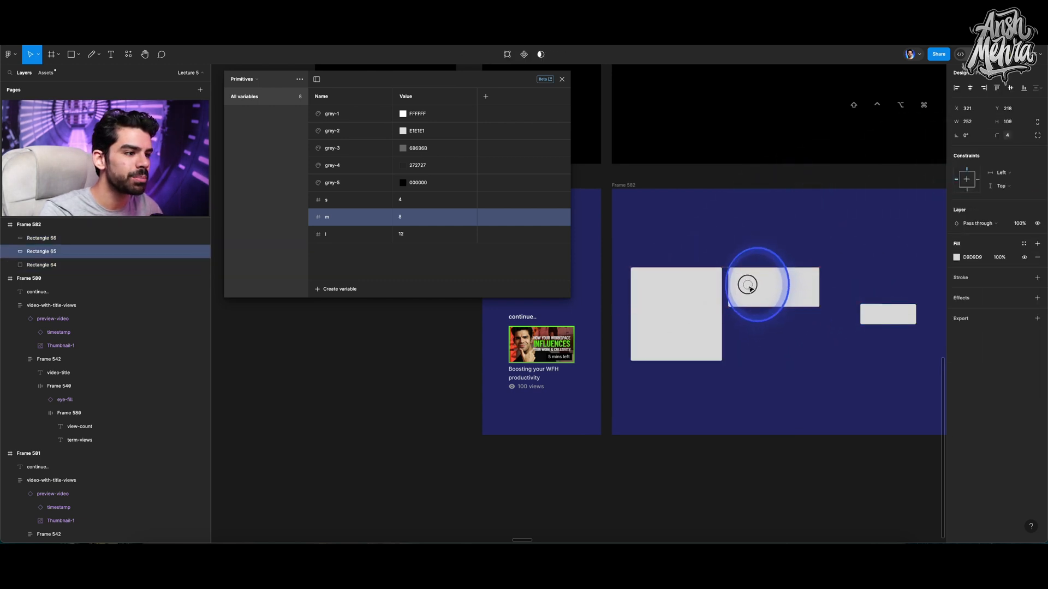
{"action": "left_click_drag", "start_coordinate": [887, 313], "coordinate": [853, 279]}
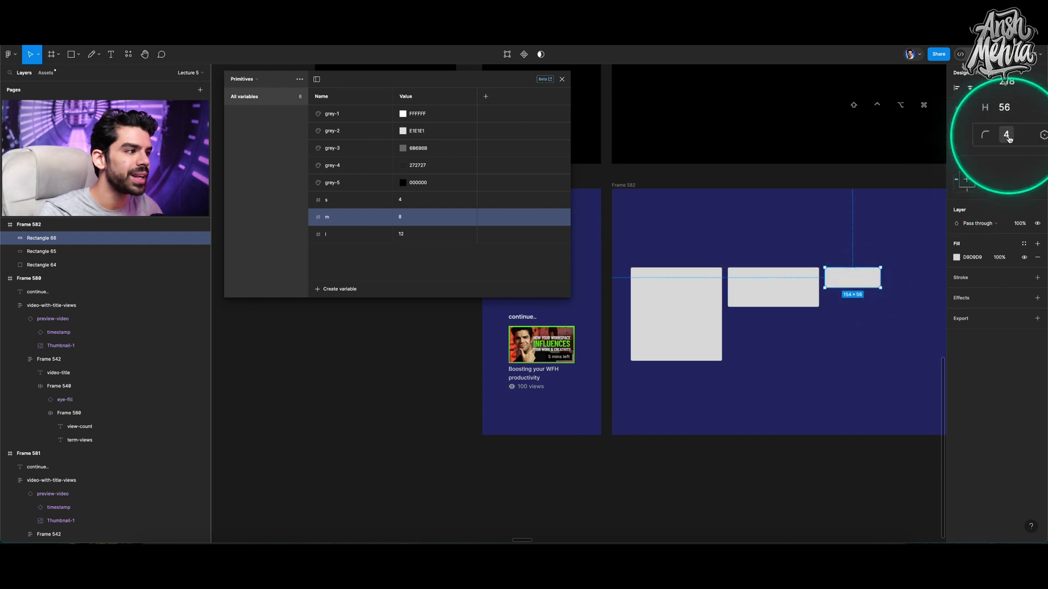
{"action": "scroll", "coordinate": [819, 305], "scroll_direction": "right", "scroll_amount": 1}
{"action": "scroll", "coordinate": [819, 305], "scroll_direction": "down", "scroll_amount": 1}
{"action": "left_click", "coordinate": [813, 330]}
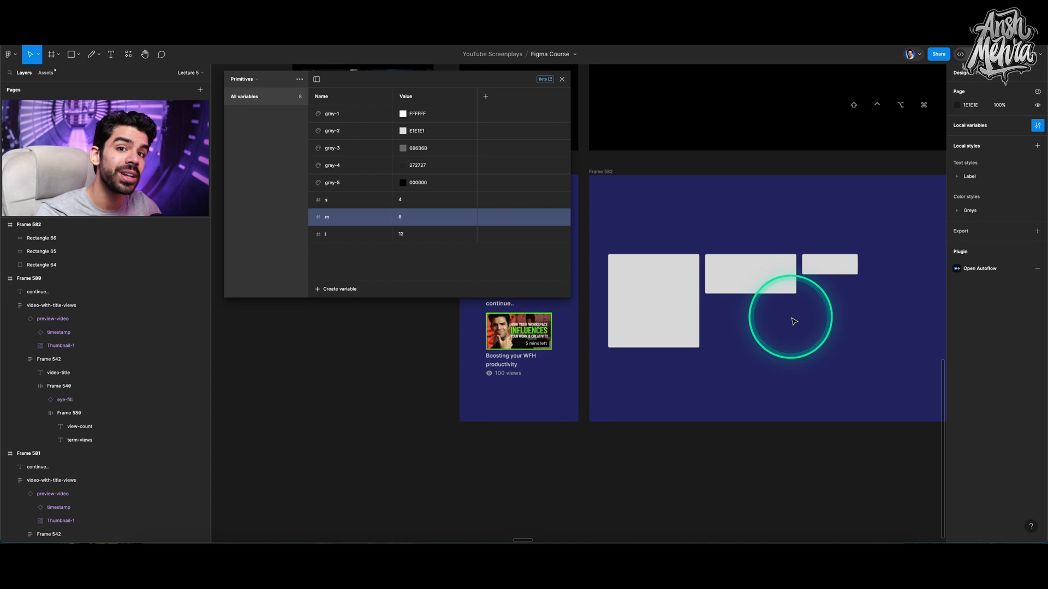
Step: Examine the number scoping options on the Number Variable slide and in the settings of the variable m
{"action": "scroll", "coordinate": [802, 327], "scroll_direction": "up", "scroll_amount": 5}
{"action": "scroll", "coordinate": [794, 322], "scroll_direction": "up", "scroll_amount": 10}
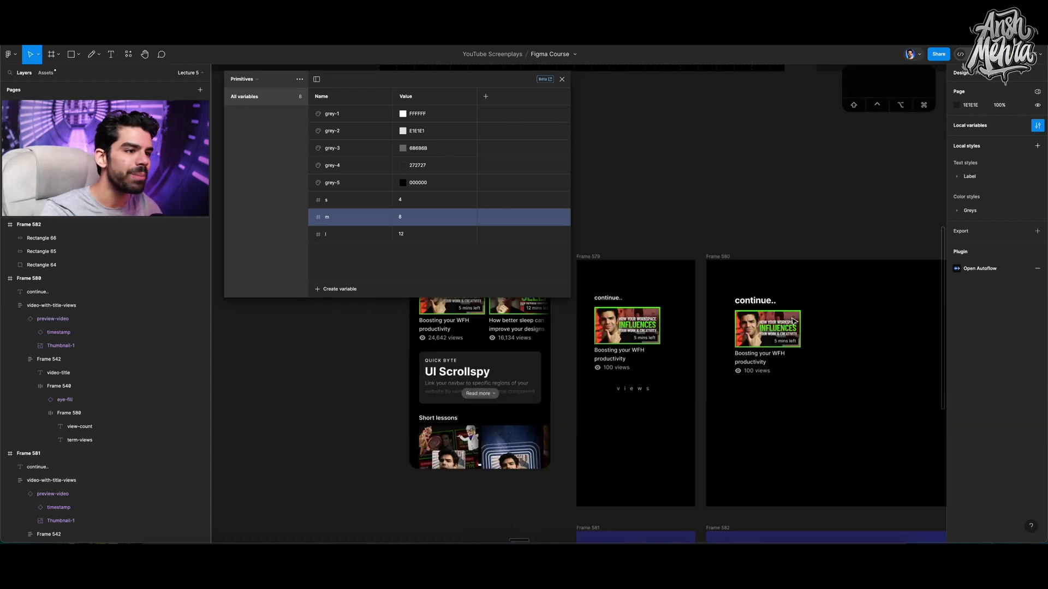
{"action": "scroll", "coordinate": [794, 321], "scroll_direction": "up", "scroll_amount": 4}
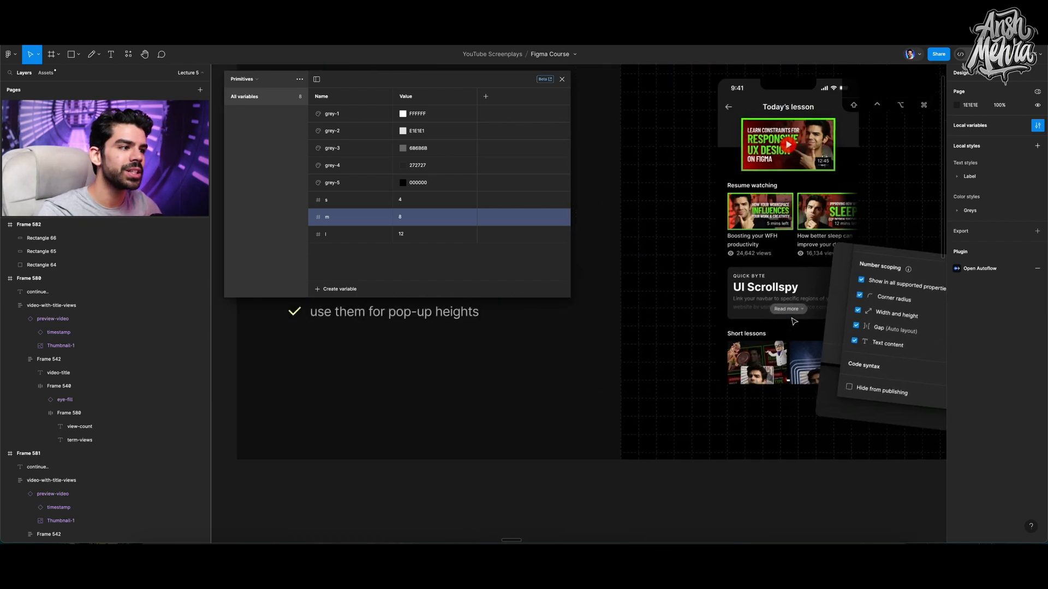
{"action": "scroll", "coordinate": [794, 322], "scroll_direction": "right", "scroll_amount": 2}
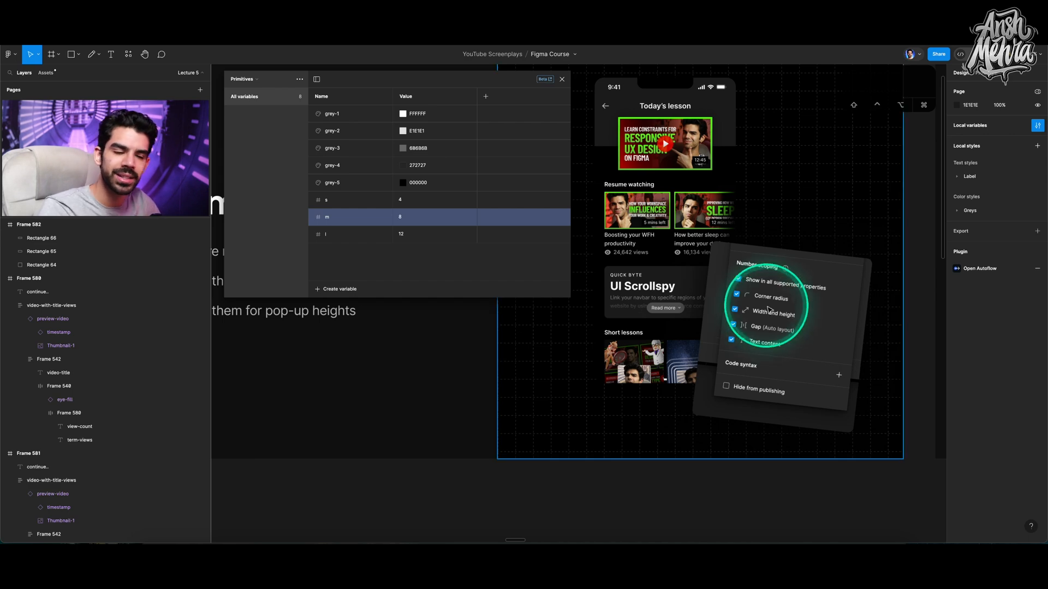
{"action": "key", "text": "super"}
{"action": "scroll", "coordinate": [793, 307], "scroll_direction": "up", "scroll_amount": 5}
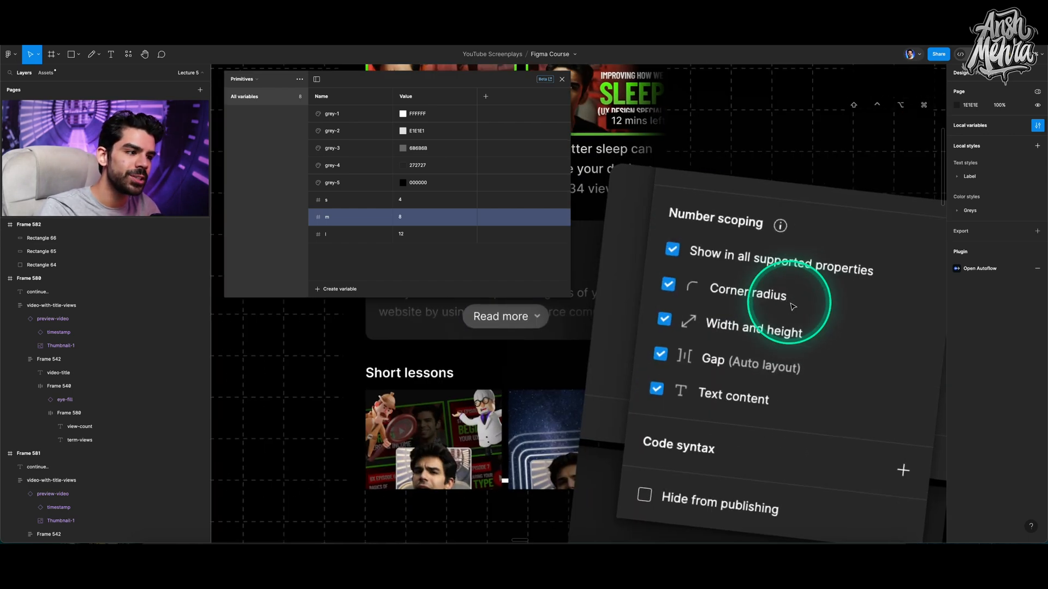
{"action": "scroll", "coordinate": [793, 307], "scroll_direction": "down", "scroll_amount": 2}
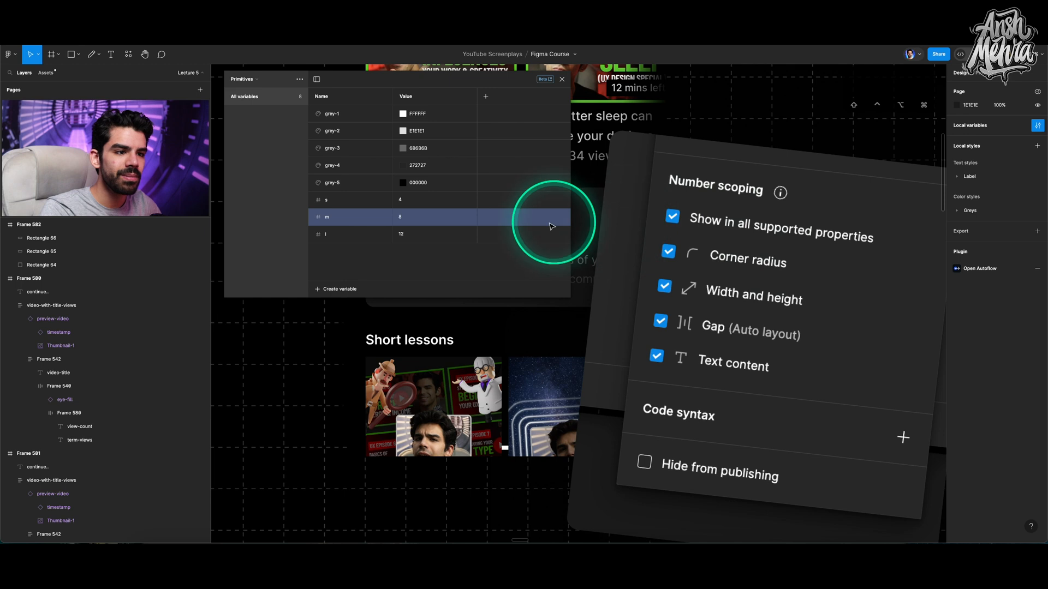
{"action": "left_click", "coordinate": [485, 217]}
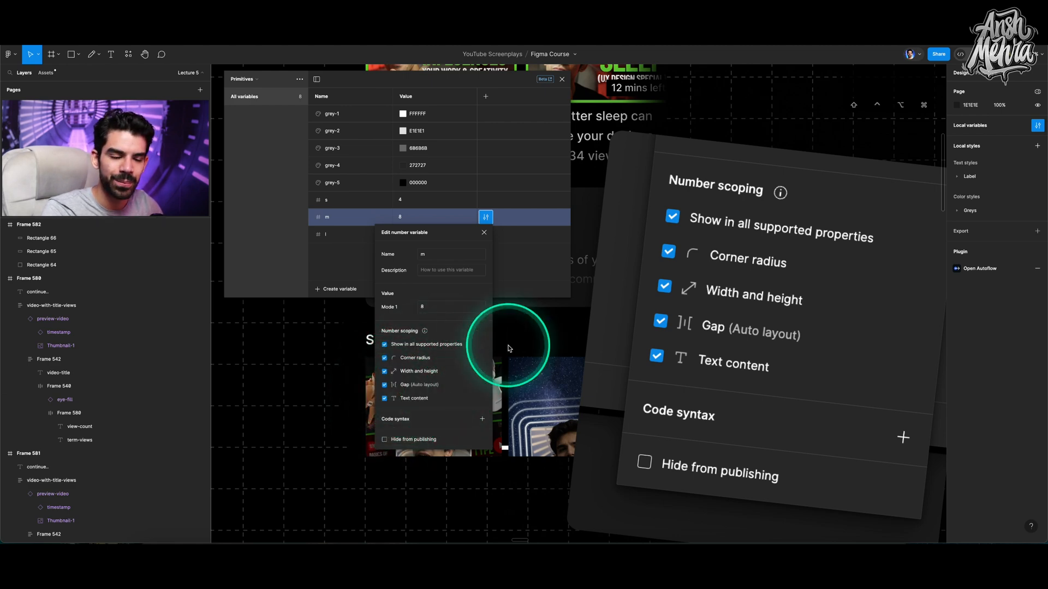
{"action": "left_click", "coordinate": [544, 277]}
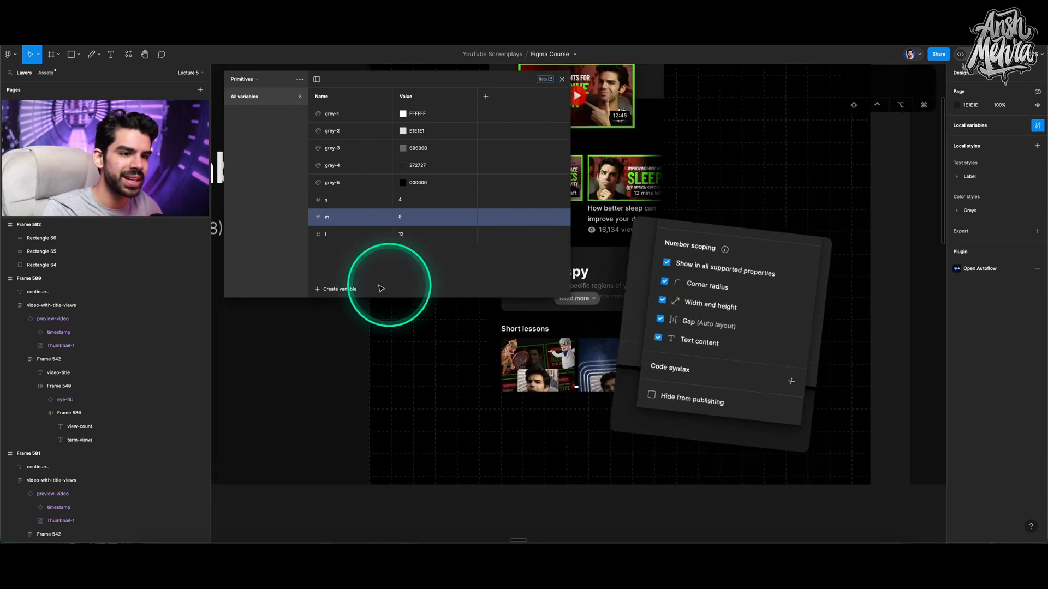
Step: Create a number variable named med-height in the Primitives collection and set its value to 32
{"action": "left_click", "coordinate": [314, 294]}
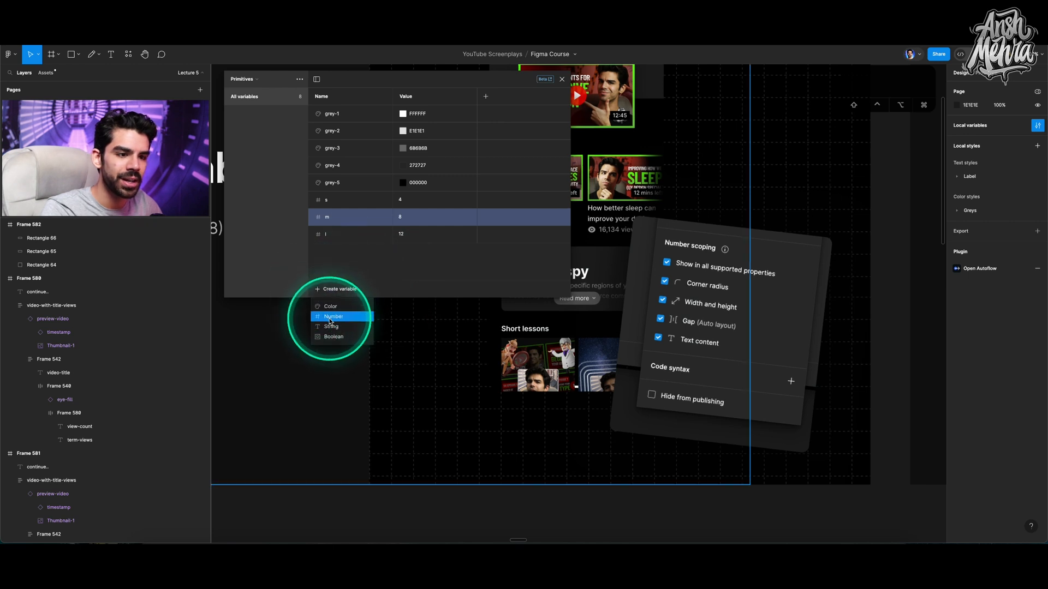
{"action": "left_click", "coordinate": [331, 318]}
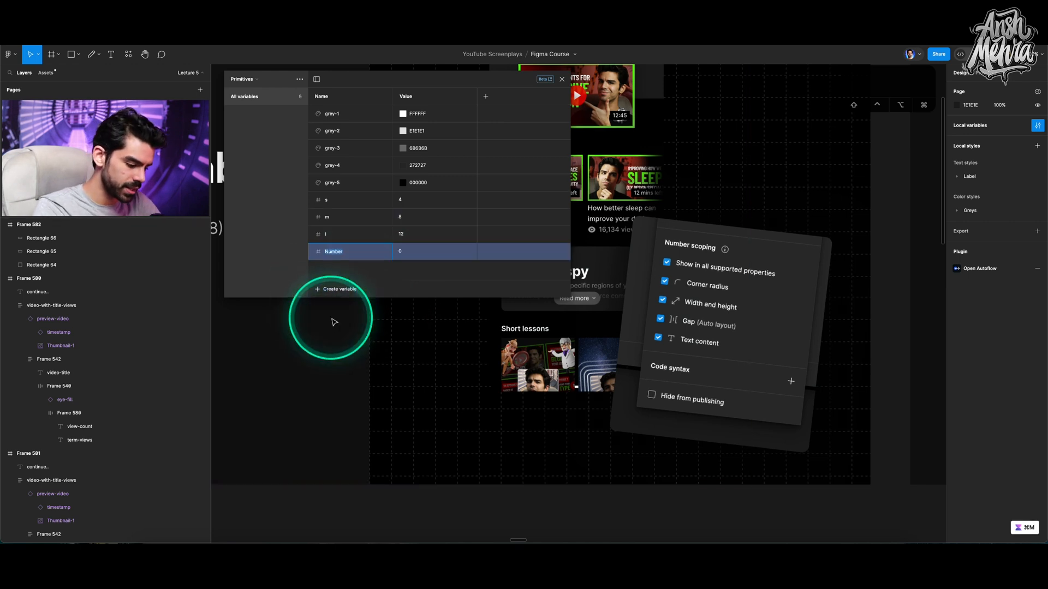
{"action": "type", "text": "med-height"}
{"action": "key", "text": "Return"}
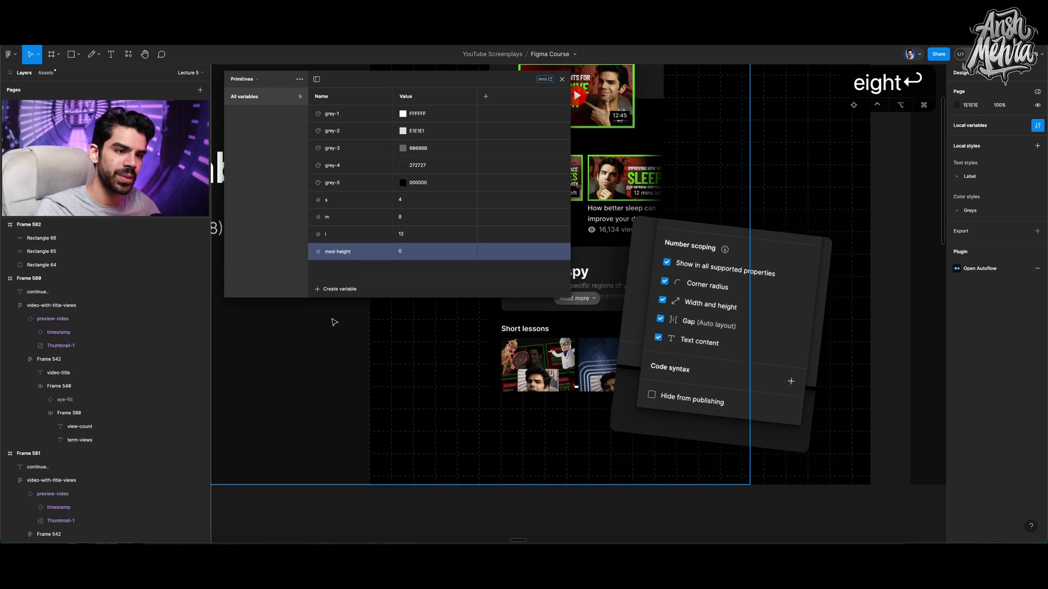
{"action": "left_click", "coordinate": [409, 254]}
{"action": "type", "text": "3"}
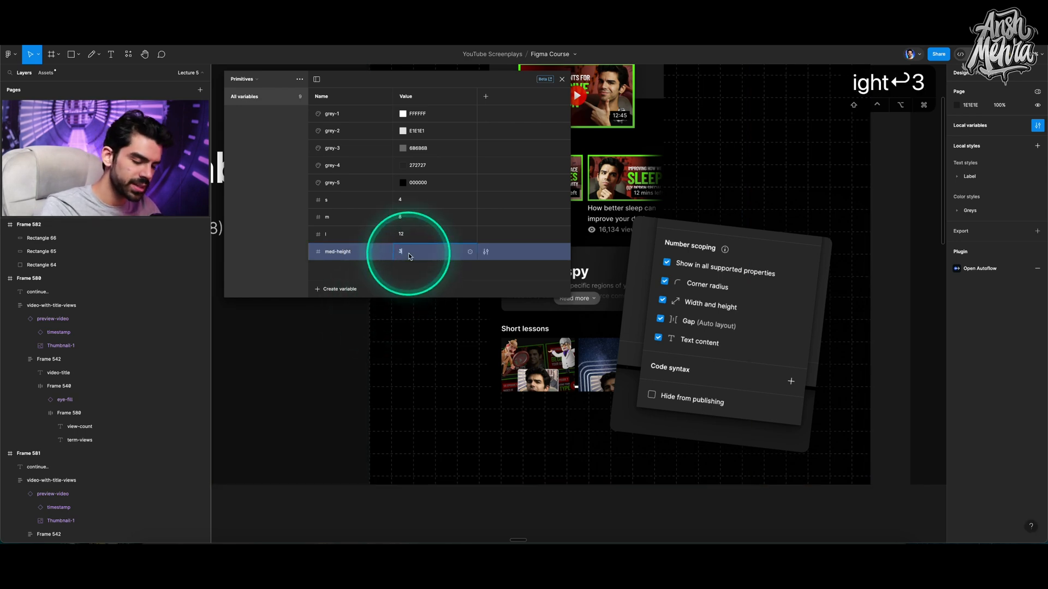
{"action": "type", "text": "2"}
{"action": "left_click", "coordinate": [562, 257]}
{"action": "left_click", "coordinate": [712, 385]}
Step: Apply the med-height variable to the height of the large square in Frame 582
{"action": "scroll", "coordinate": [712, 385], "scroll_direction": "down", "scroll_amount": 3}
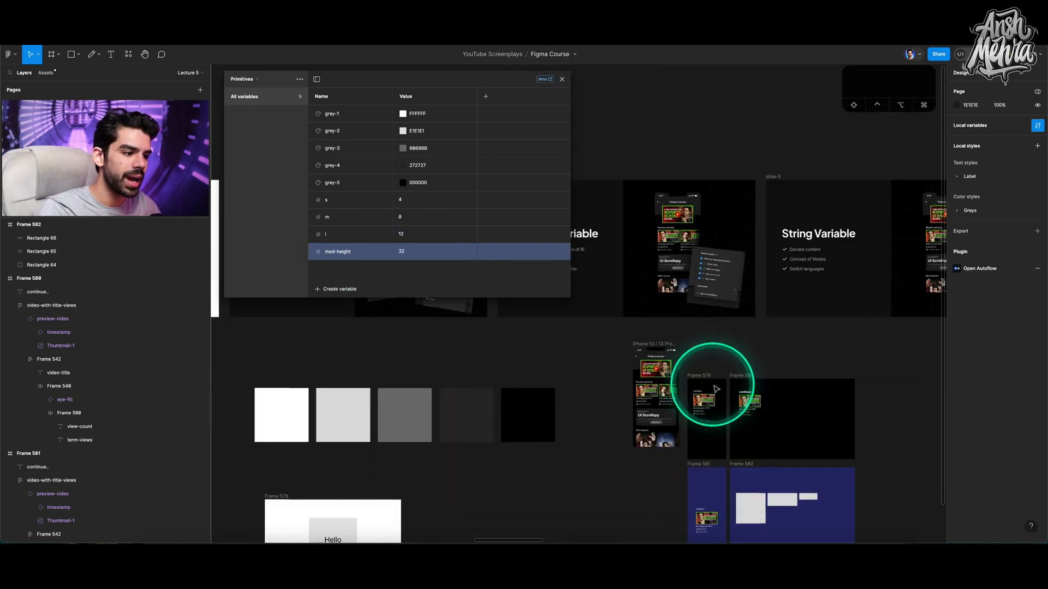
{"action": "scroll", "coordinate": [713, 385], "scroll_direction": "up", "scroll_amount": 5}
{"action": "left_click", "coordinate": [648, 327]}
{"action": "scroll", "coordinate": [648, 327], "scroll_direction": "up", "scroll_amount": 3}
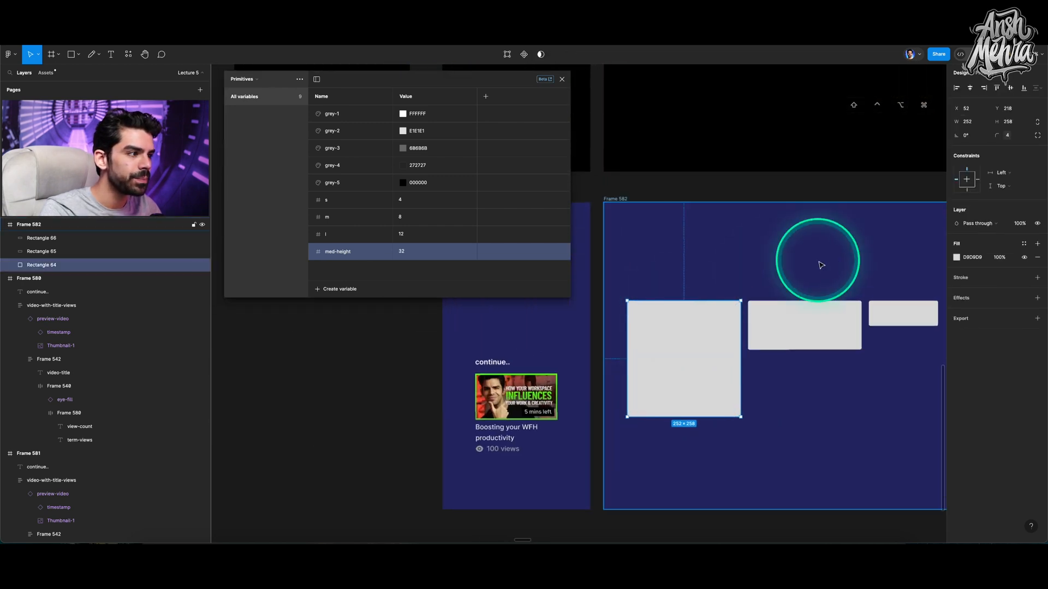
{"action": "left_click", "coordinate": [1026, 123]}
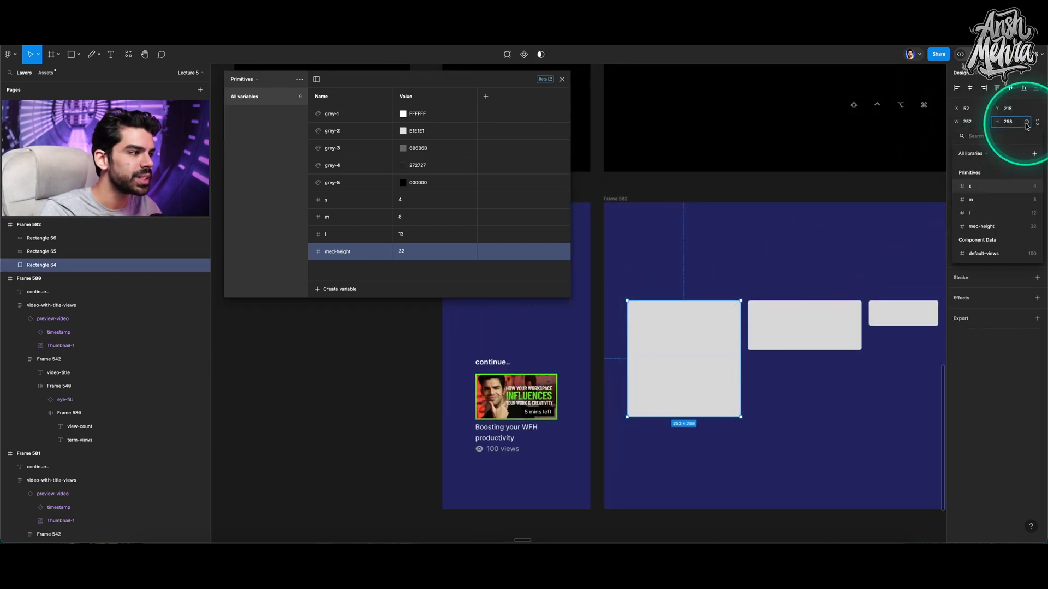
{"action": "left_click", "coordinate": [997, 228]}
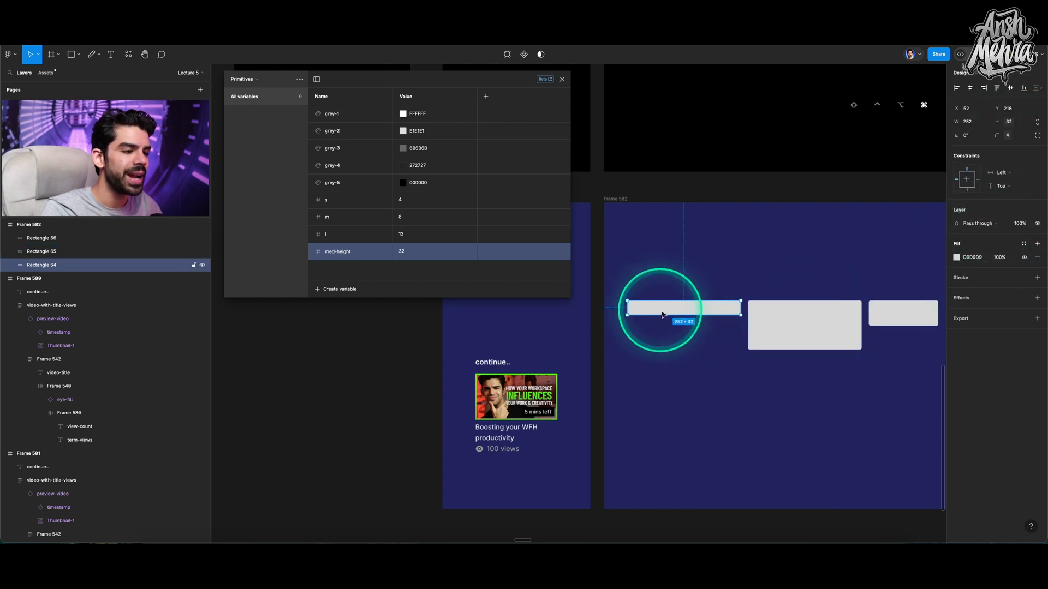
Step: Review the points on the Number Variable slide and proceed to the String Variable slide
{"action": "scroll", "coordinate": [661, 314], "scroll_direction": "up", "scroll_amount": 3}
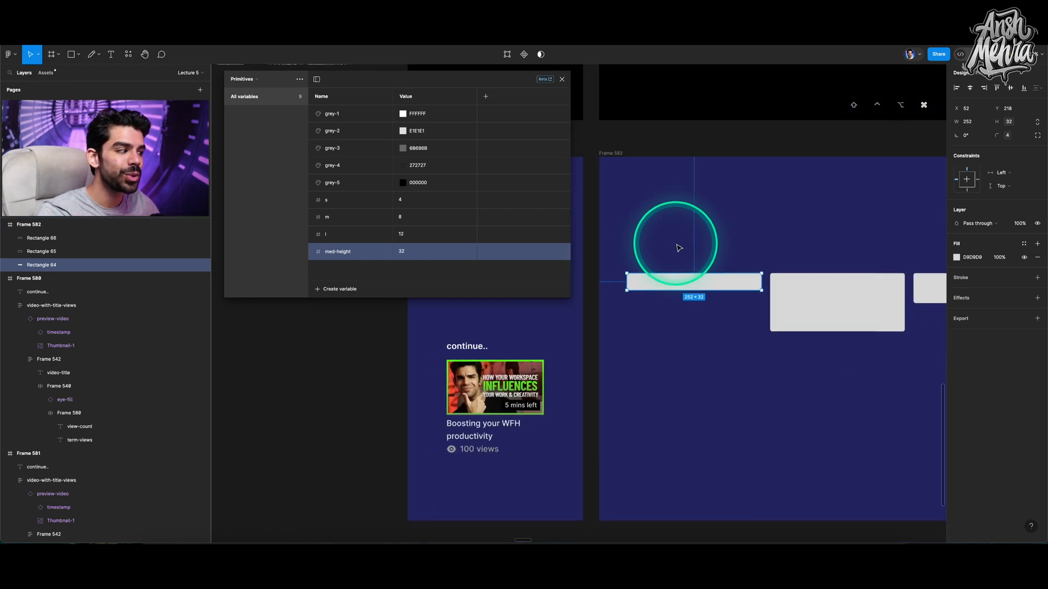
{"action": "scroll", "coordinate": [676, 246], "scroll_direction": "down", "scroll_amount": 3}
{"action": "scroll", "coordinate": [679, 247], "scroll_direction": "down", "scroll_amount": 3}
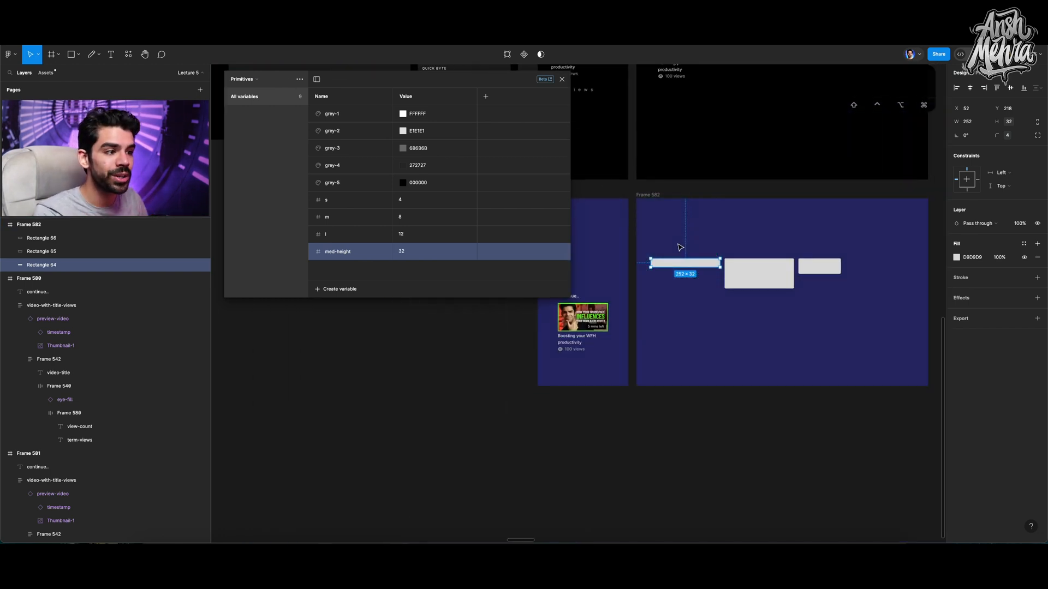
{"action": "scroll", "coordinate": [680, 246], "scroll_direction": "down", "scroll_amount": 6}
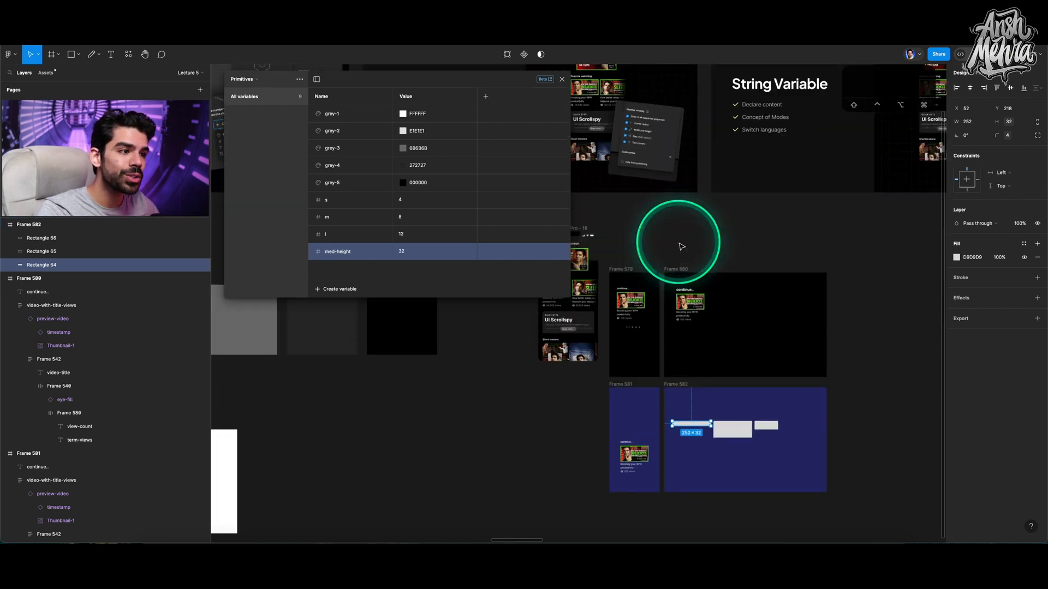
{"action": "scroll", "coordinate": [687, 242], "scroll_direction": "left", "scroll_amount": 3}
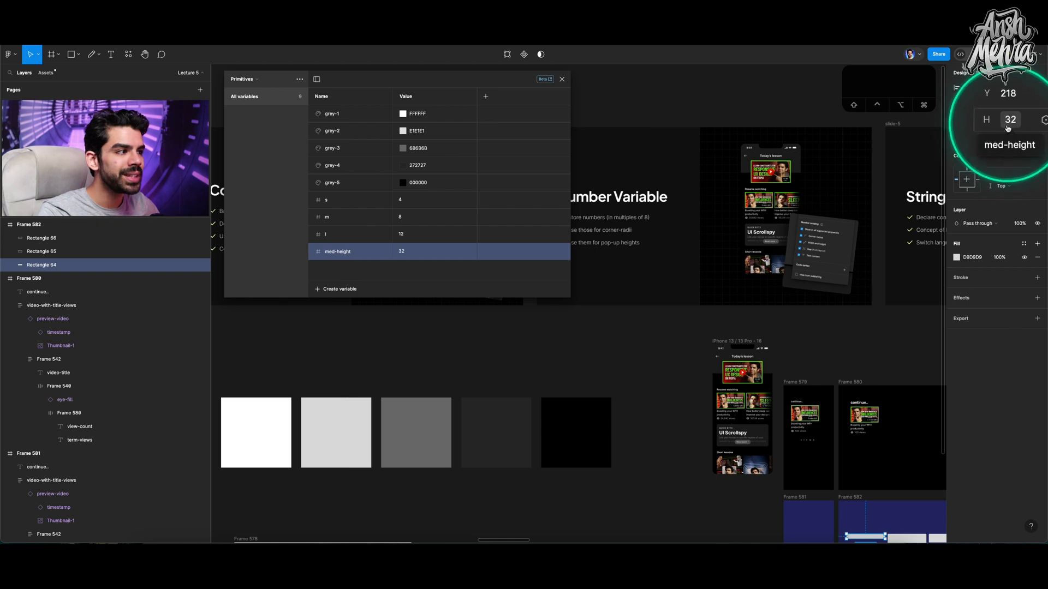
{"action": "scroll", "coordinate": [773, 199], "scroll_direction": "left", "scroll_amount": 3}
{"action": "left_click", "coordinate": [773, 199]}
{"action": "key", "text": "shift+2"}
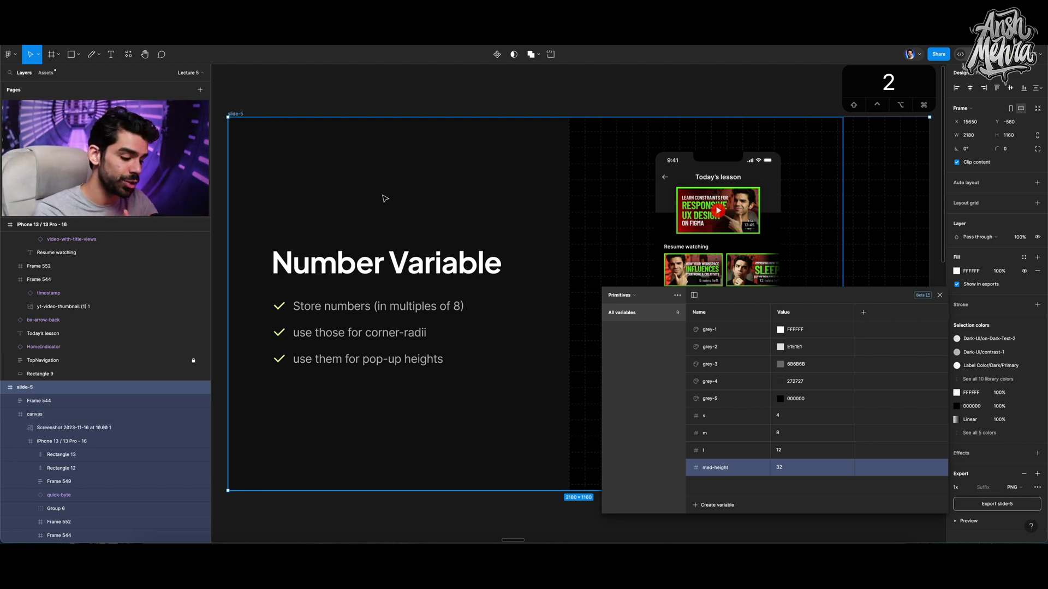
{"action": "key", "text": "n"}
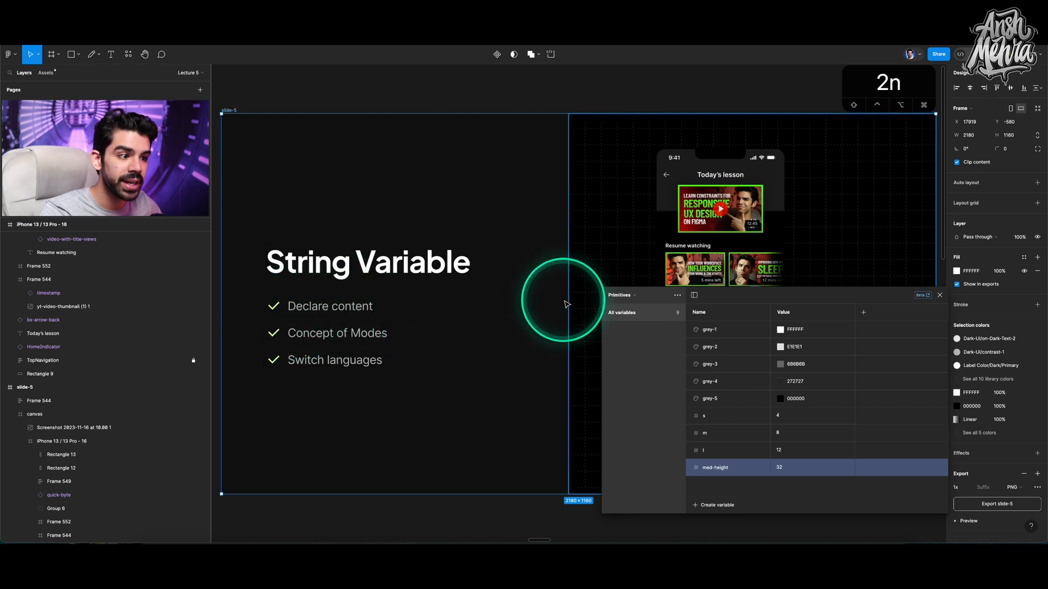
Step: Move the variables window away from the rectangles in Frame 582 and focus on that frame
{"action": "scroll", "coordinate": [561, 299], "scroll_direction": "down", "scroll_amount": 6}
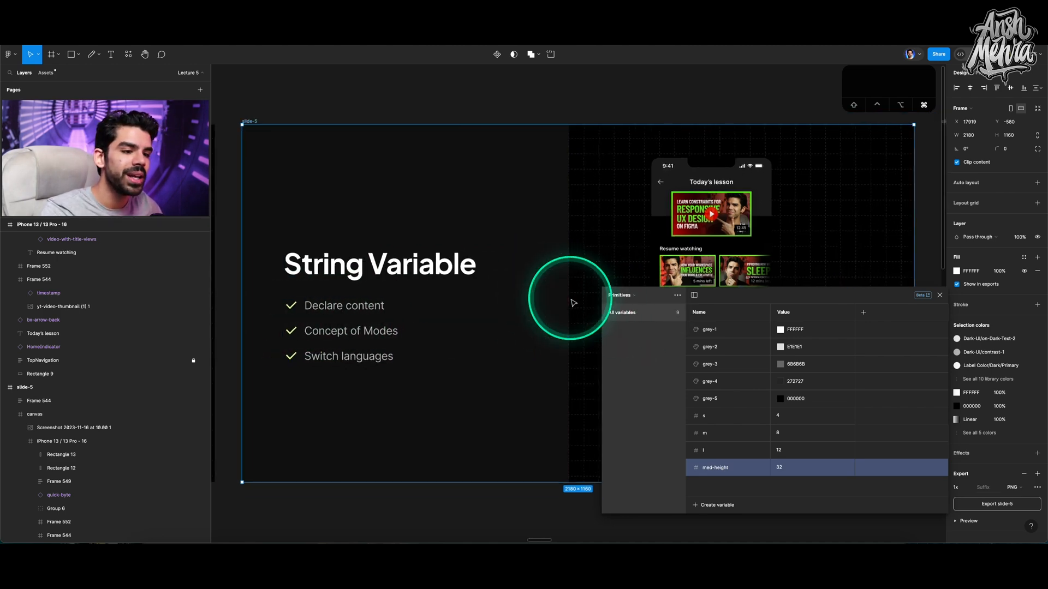
{"action": "scroll", "coordinate": [570, 300], "scroll_direction": "down", "scroll_amount": 5}
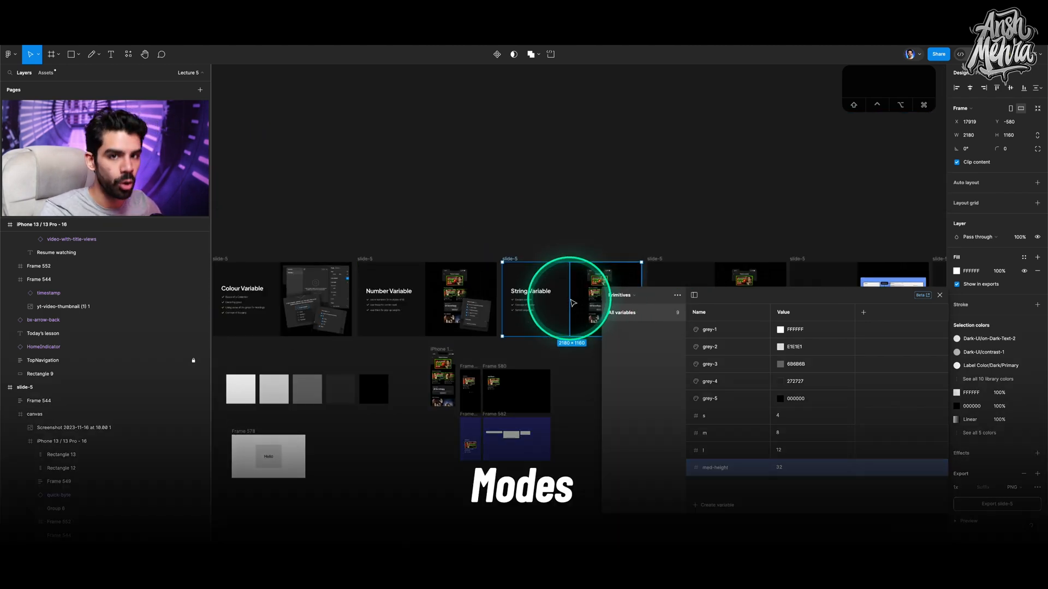
{"action": "scroll", "coordinate": [600, 301], "scroll_direction": "down", "scroll_amount": 3}
{"action": "left_click_drag", "start_coordinate": [736, 306], "coordinate": [314, 125]}
{"action": "scroll", "coordinate": [491, 361], "scroll_direction": "up", "scroll_amount": 2}
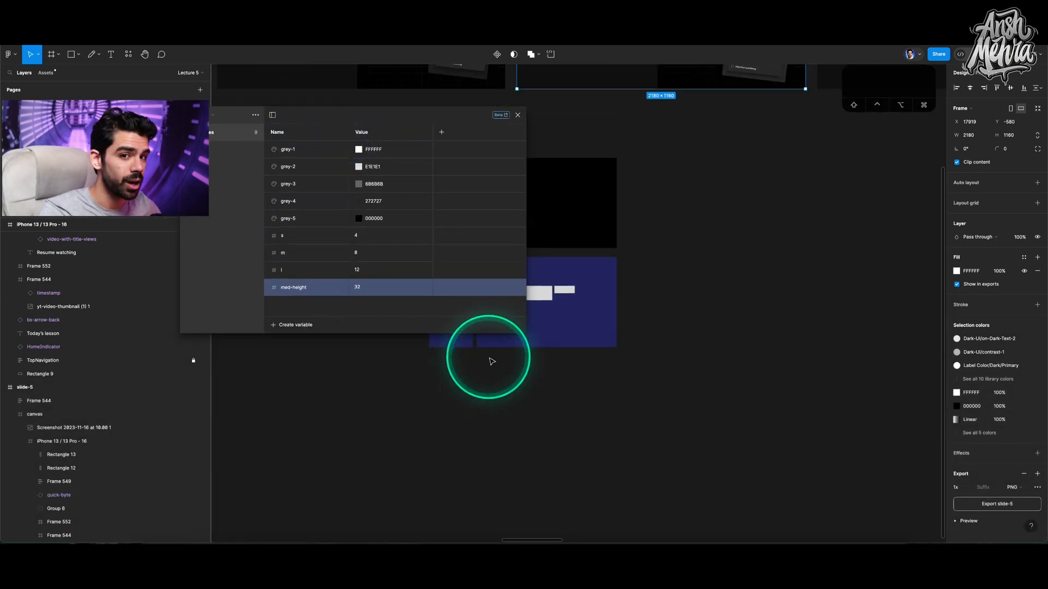
{"action": "scroll", "coordinate": [602, 357], "scroll_direction": "up", "scroll_amount": 4}
{"action": "scroll", "coordinate": [605, 342], "scroll_direction": "up", "scroll_amount": 3}
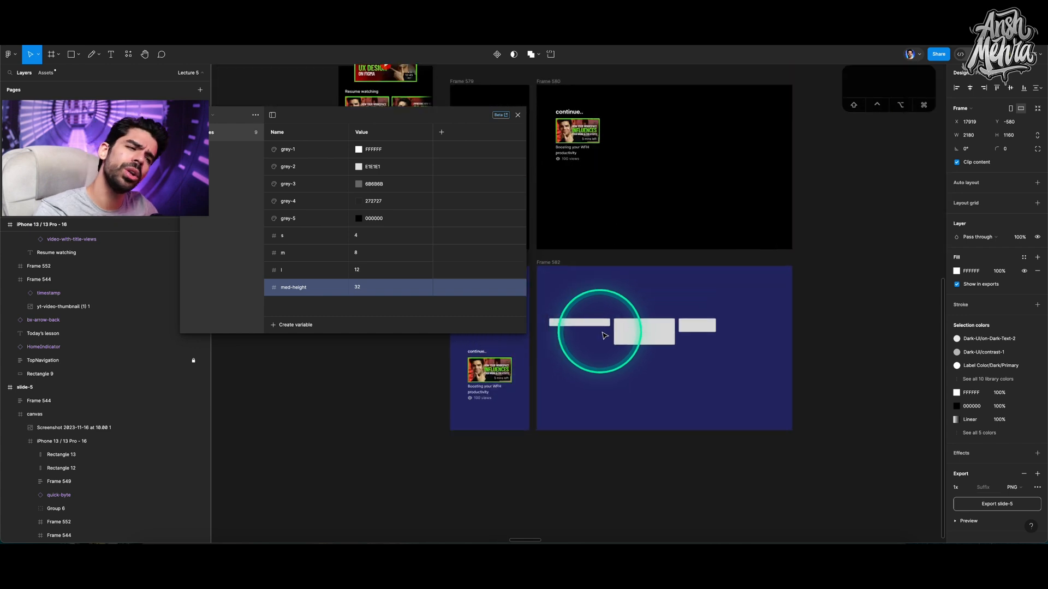
Step: Delete the three rectangles in Frame 582 together with the empty frame itself
{"action": "left_click_drag", "start_coordinate": [545, 284], "coordinate": [726, 377]}
{"action": "key", "text": "BackSpace"}
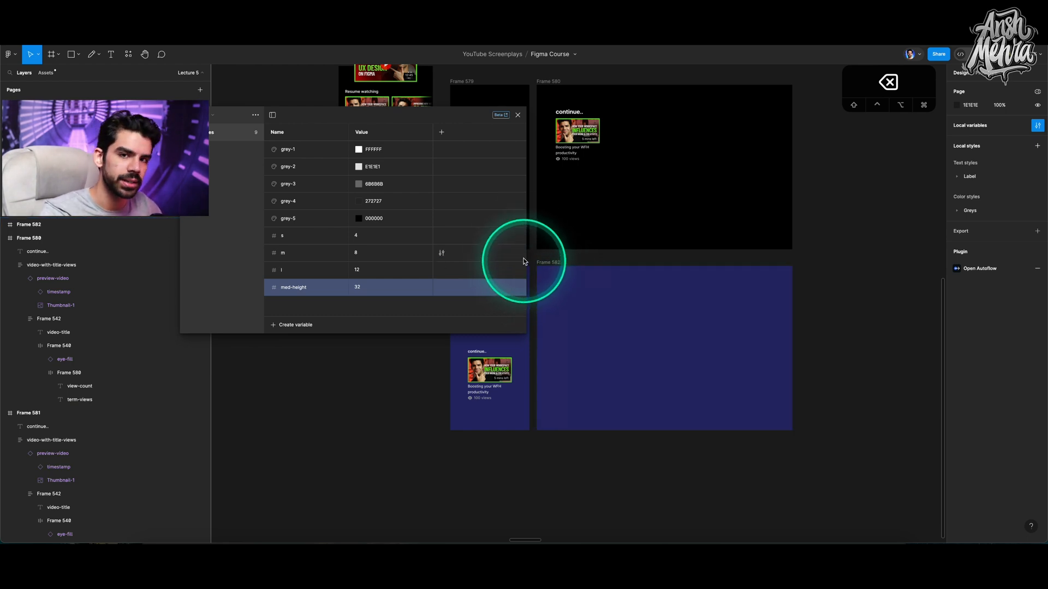
{"action": "left_click", "coordinate": [543, 264]}
{"action": "key", "text": "BackSpace"}
{"action": "scroll", "coordinate": [550, 267], "scroll_direction": "left", "scroll_amount": 2}
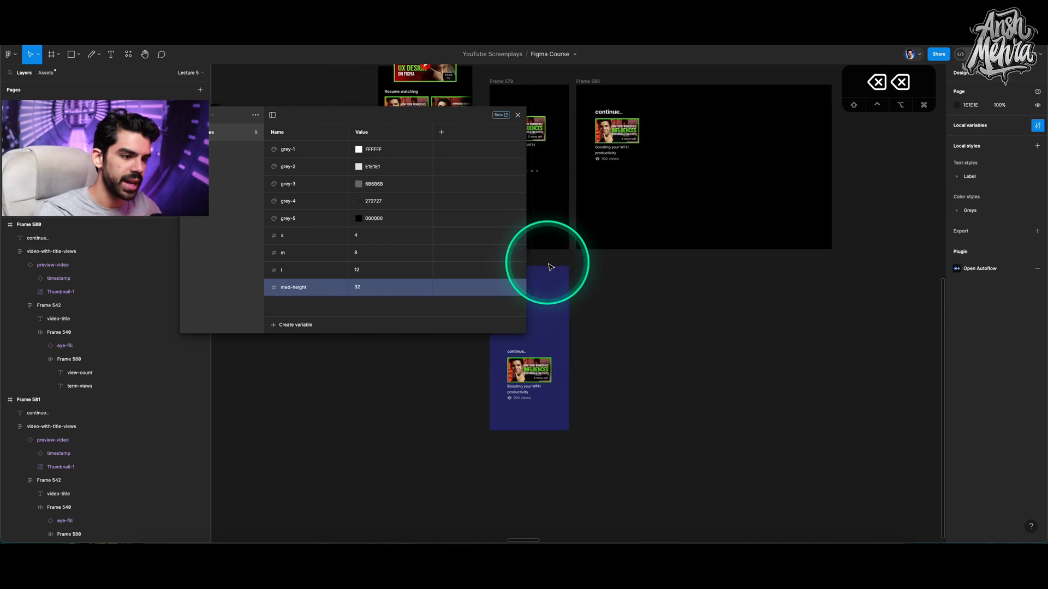
Step: Copy the video card out of the blue phone frame into empty canvas space and draw a frame about 355 × 369 around it
{"action": "left_click", "coordinate": [519, 374]}
{"action": "left_click_drag", "start_coordinate": [519, 375], "coordinate": [653, 371]}
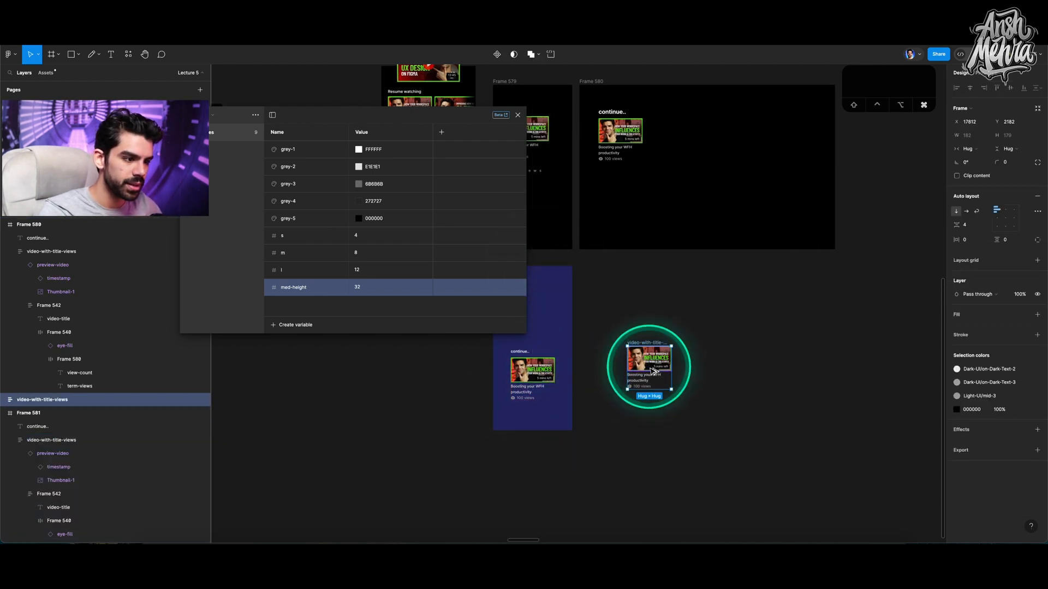
{"action": "scroll", "coordinate": [653, 371], "scroll_direction": "up", "scroll_amount": 3}
{"action": "key", "text": "f"}
{"action": "left_click_drag", "start_coordinate": [581, 298], "coordinate": [723, 445]}
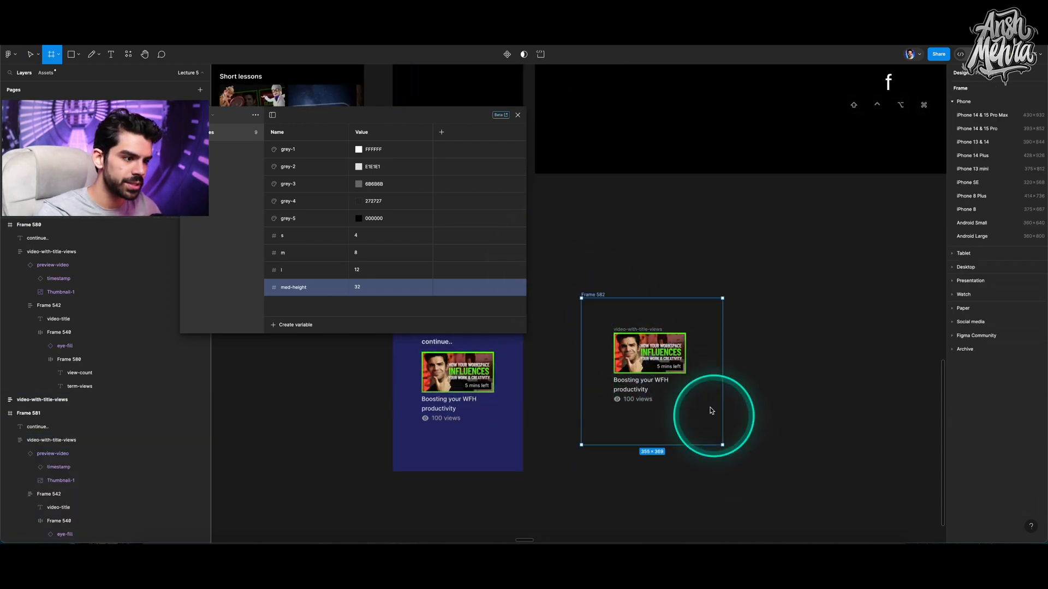
Step: Duplicate the new white frame beside the original and set the copy's fill to black, 000000
{"action": "left_click_drag", "start_coordinate": [592, 295], "coordinate": [746, 293]}
{"action": "left_click", "coordinate": [969, 271]}
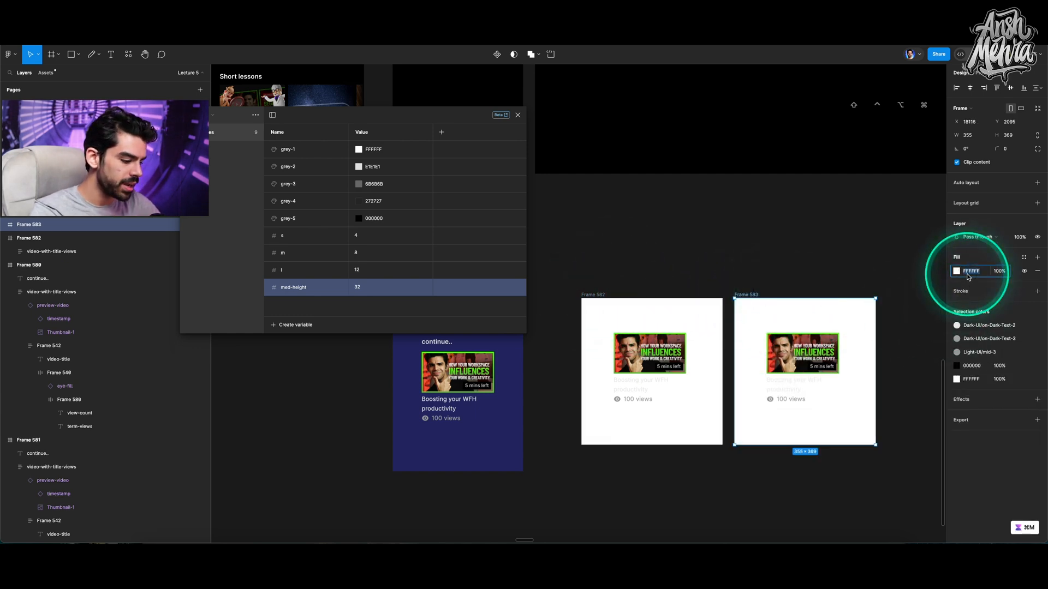
{"action": "type", "text": "0"}
{"action": "key", "text": "Return"}
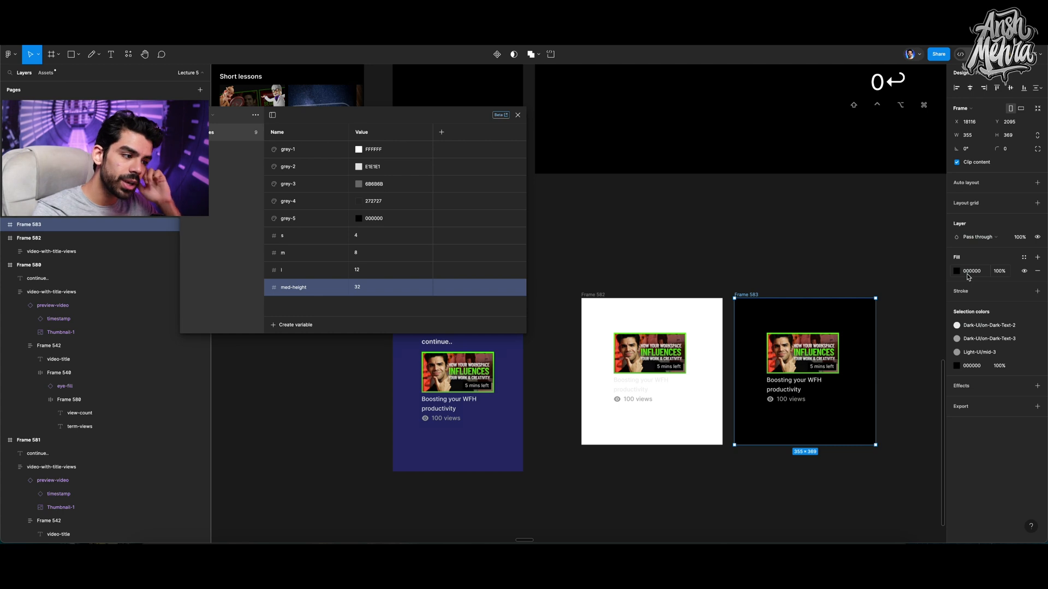
Step: Apply the grey-2 variable to the fill of the video title in the black frame
{"action": "left_click", "coordinate": [795, 386]}
{"action": "scroll", "coordinate": [760, 369], "scroll_direction": "up", "scroll_amount": 3}
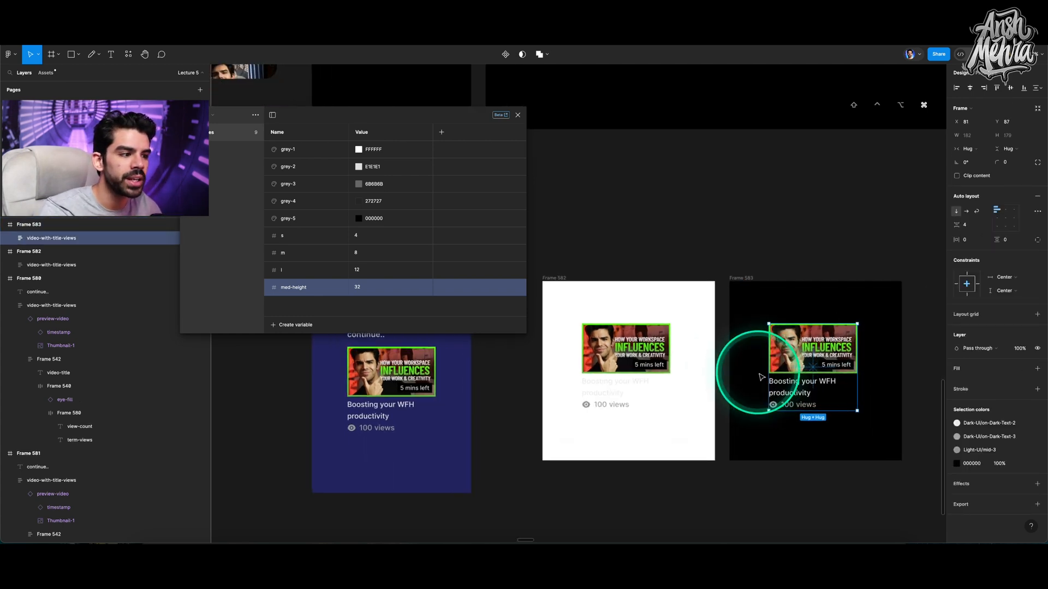
{"action": "double_click", "coordinate": [786, 390]}
{"action": "left_click", "coordinate": [1024, 237]}
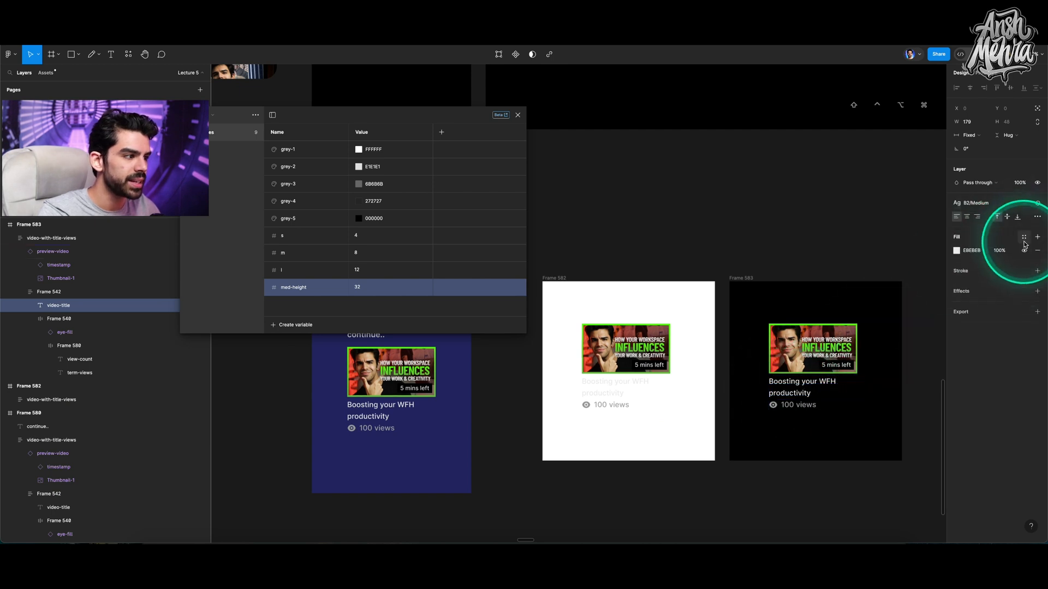
{"action": "left_click", "coordinate": [1024, 238]}
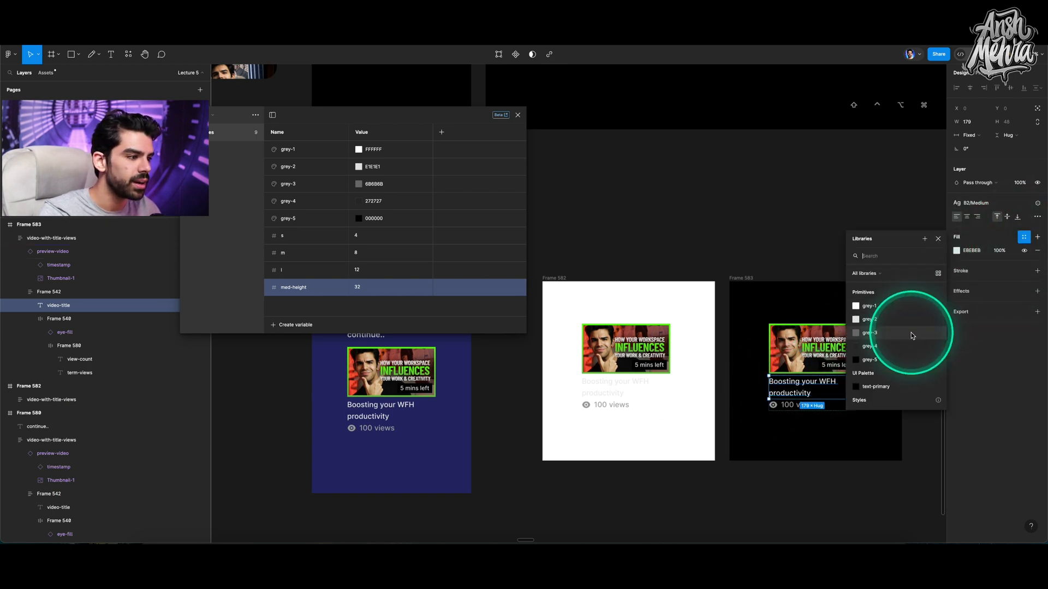
{"action": "left_click", "coordinate": [882, 322]}
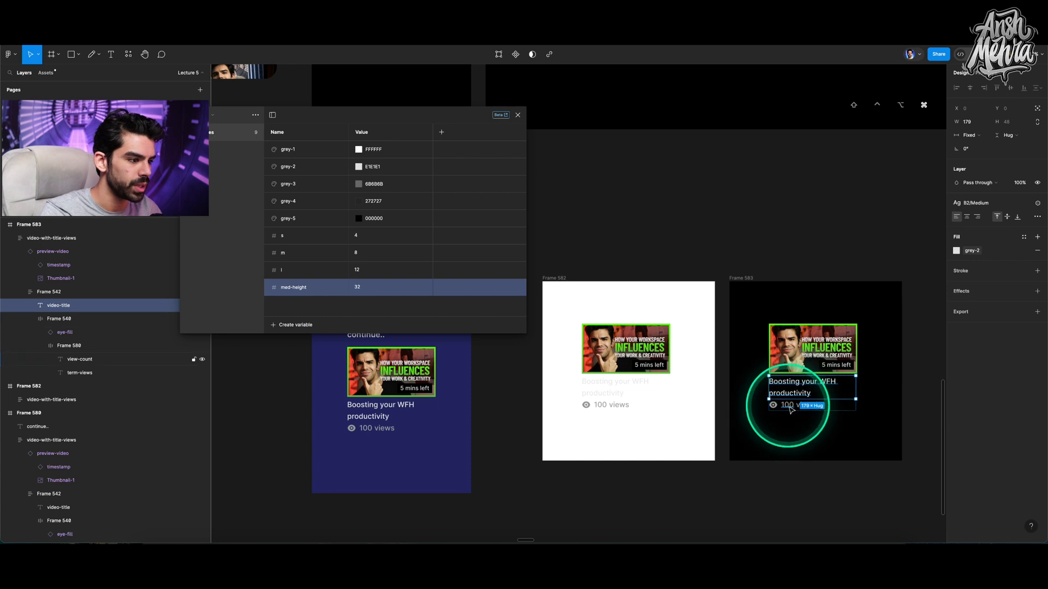
Step: Detach the color style from the views row in the black frame and apply the grey-3 variable to its selection colors
{"action": "left_click", "coordinate": [814, 402]}
{"action": "left_click", "coordinate": [1024, 369]}
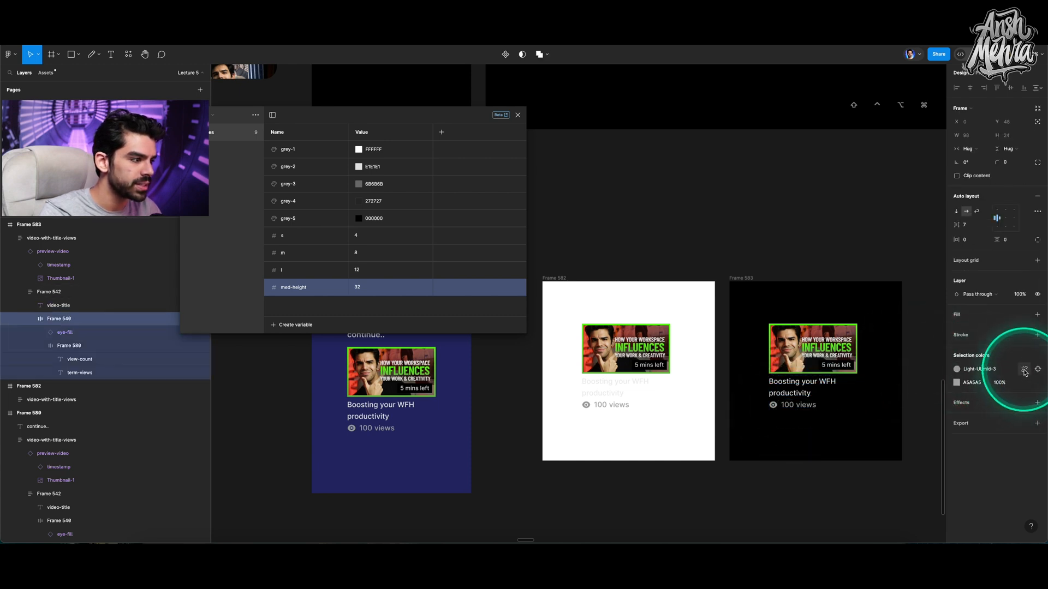
{"action": "left_click", "coordinate": [1021, 381]}
{"action": "left_click", "coordinate": [1024, 369]}
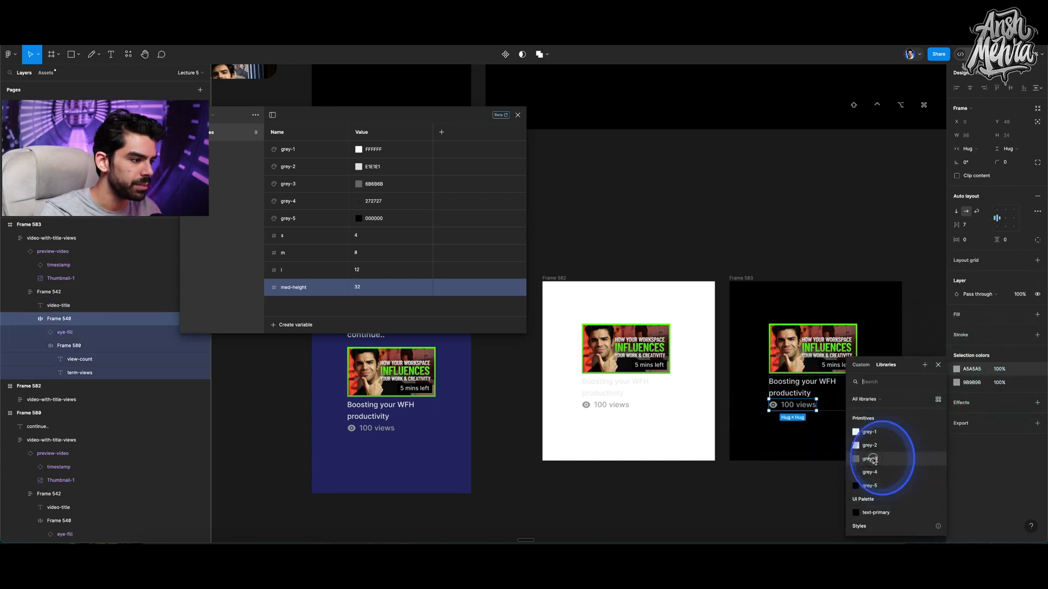
{"action": "left_click", "coordinate": [878, 457]}
{"action": "left_click", "coordinate": [1028, 381]}
{"action": "left_click", "coordinate": [888, 451]}
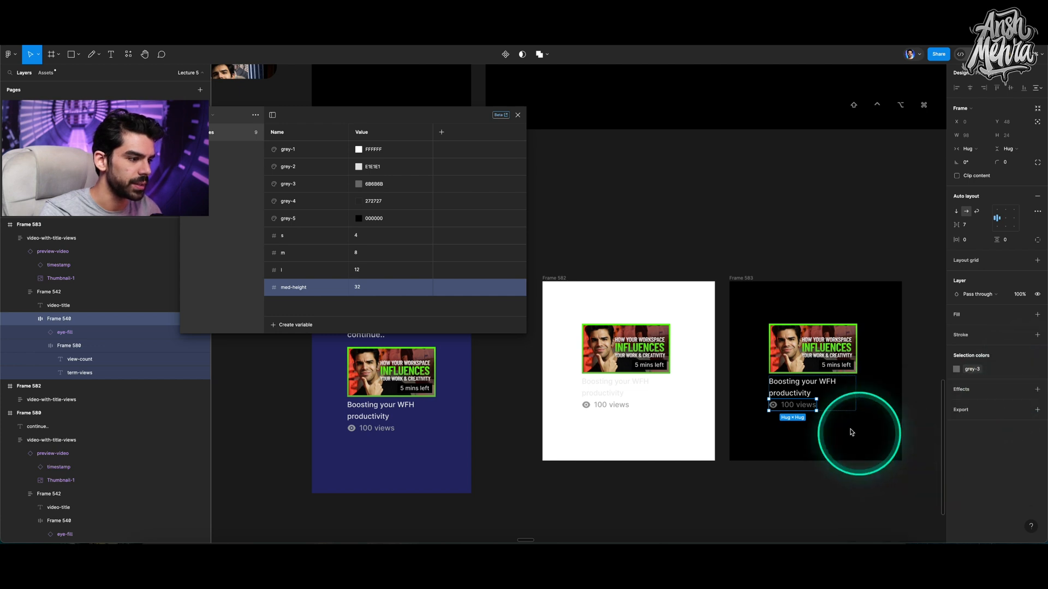
Step: Replace the video card in the white frame with a copy of the card from the black frame
{"action": "left_click", "coordinate": [653, 380]}
{"action": "key", "text": "BackSpace"}
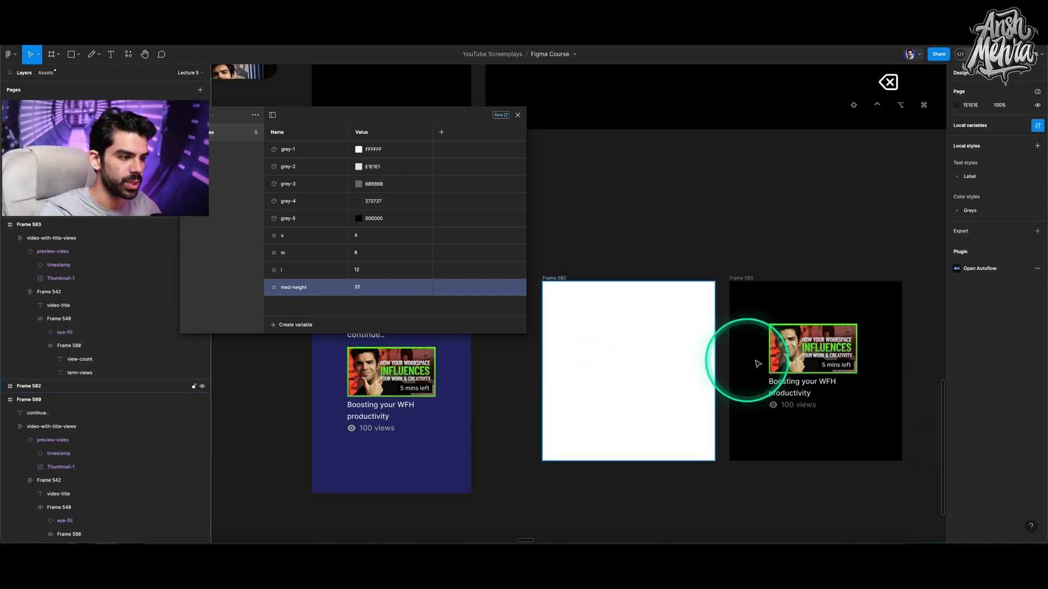
{"action": "left_click", "coordinate": [813, 361]}
{"action": "left_click_drag", "start_coordinate": [813, 362], "coordinate": [646, 358]}
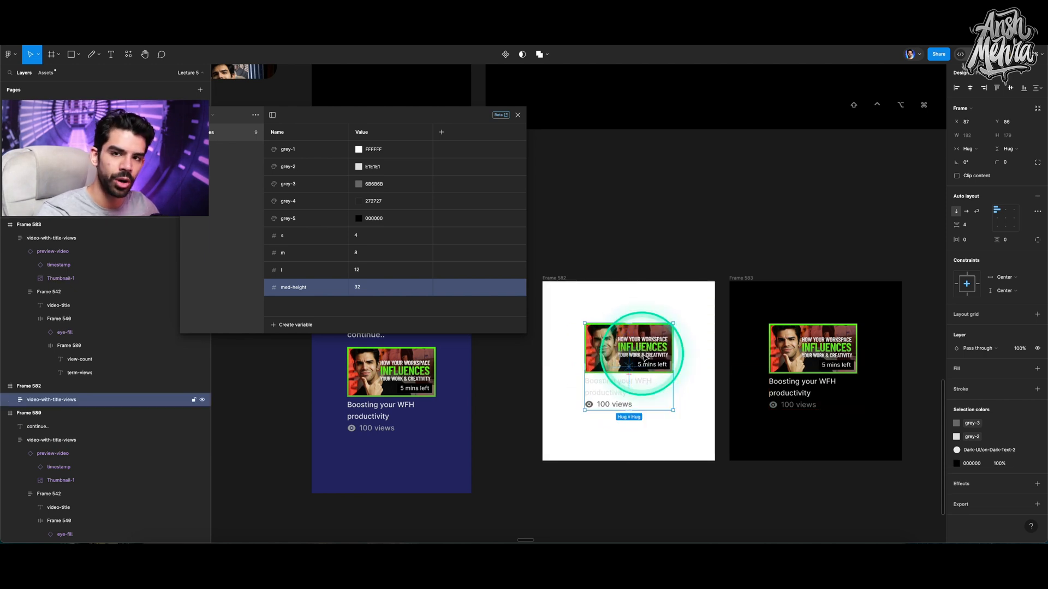
Step: Apply the grey-5 variable to the fill of the video title in the white frame
{"action": "double_click", "coordinate": [611, 388]}
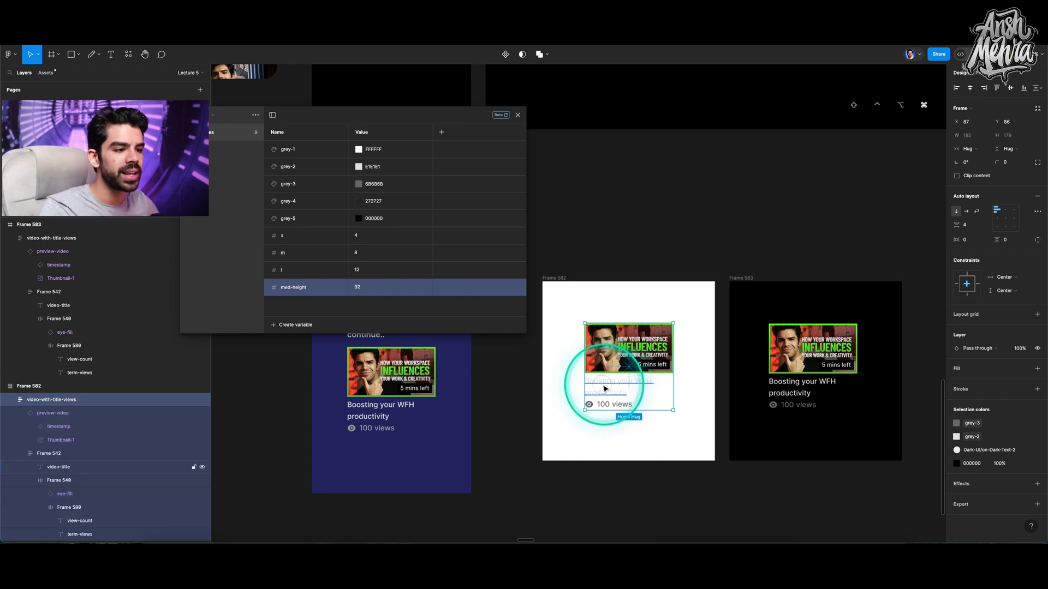
{"action": "left_click", "coordinate": [1022, 255]}
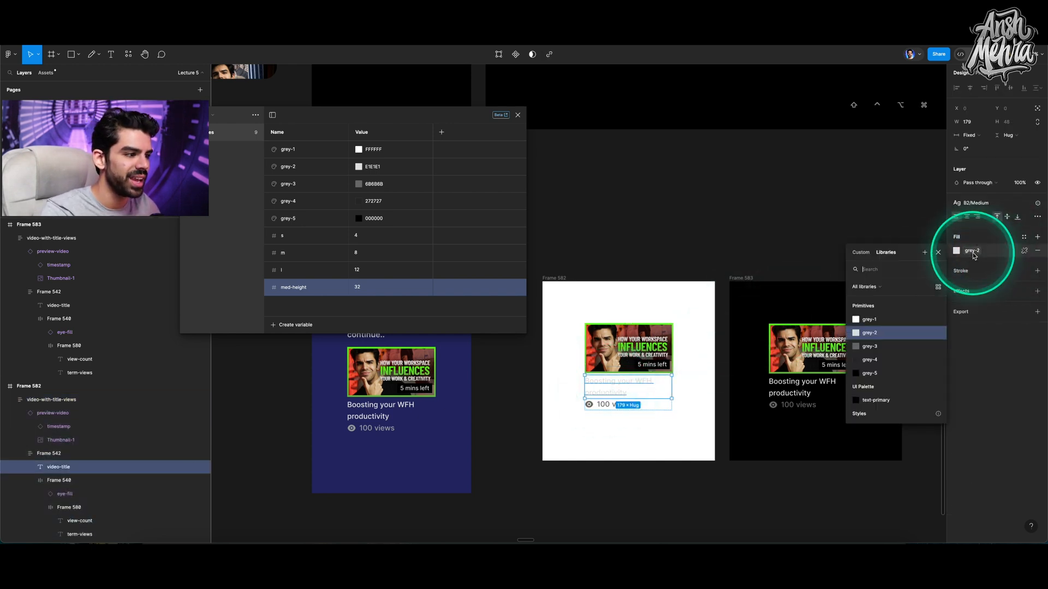
{"action": "left_click", "coordinate": [878, 381]}
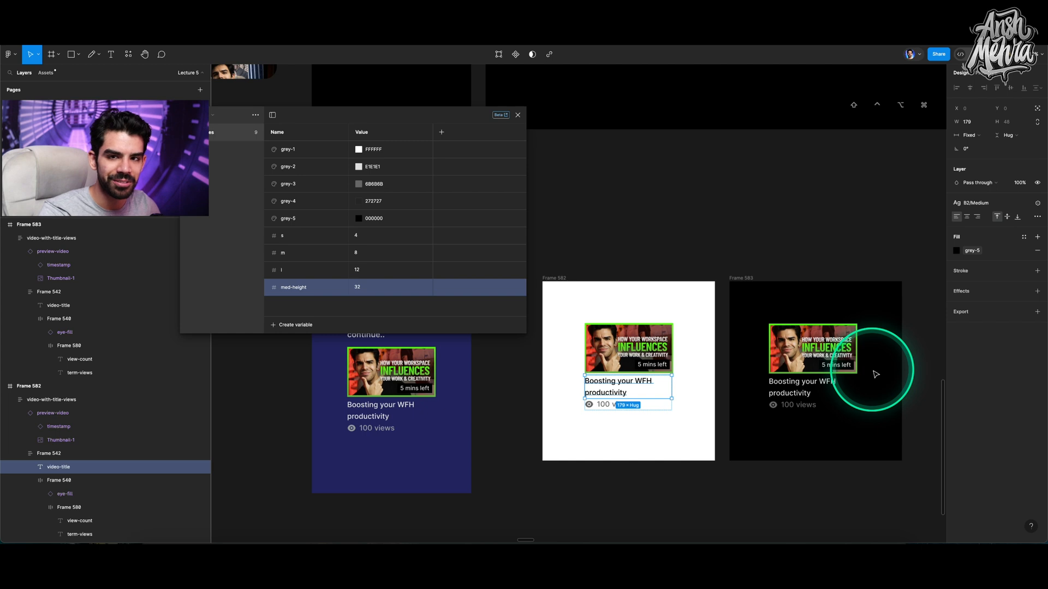
{"action": "key", "text": "super+z"}
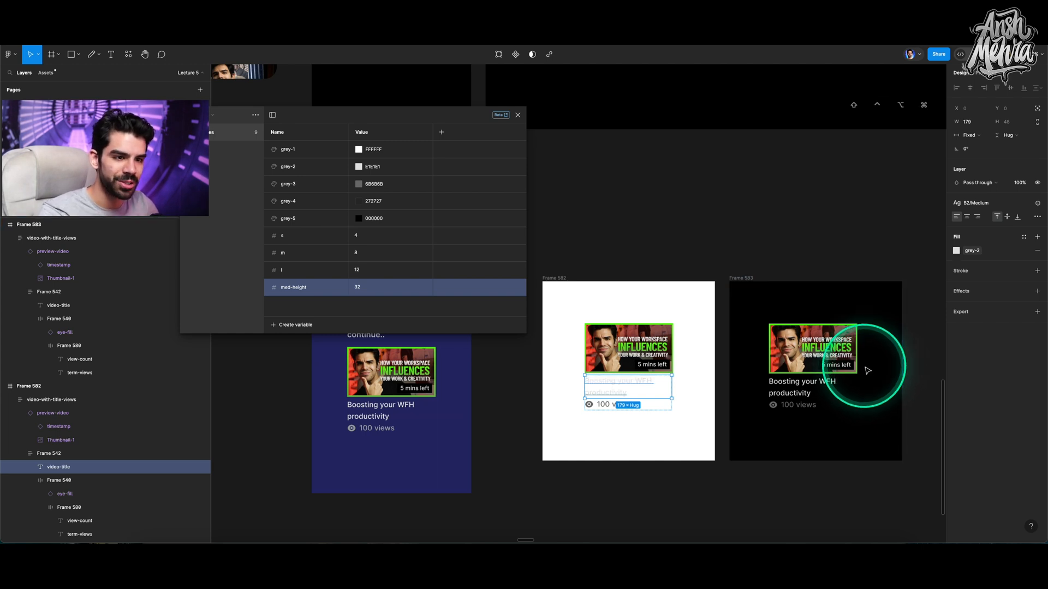
{"action": "left_click", "coordinate": [978, 250]}
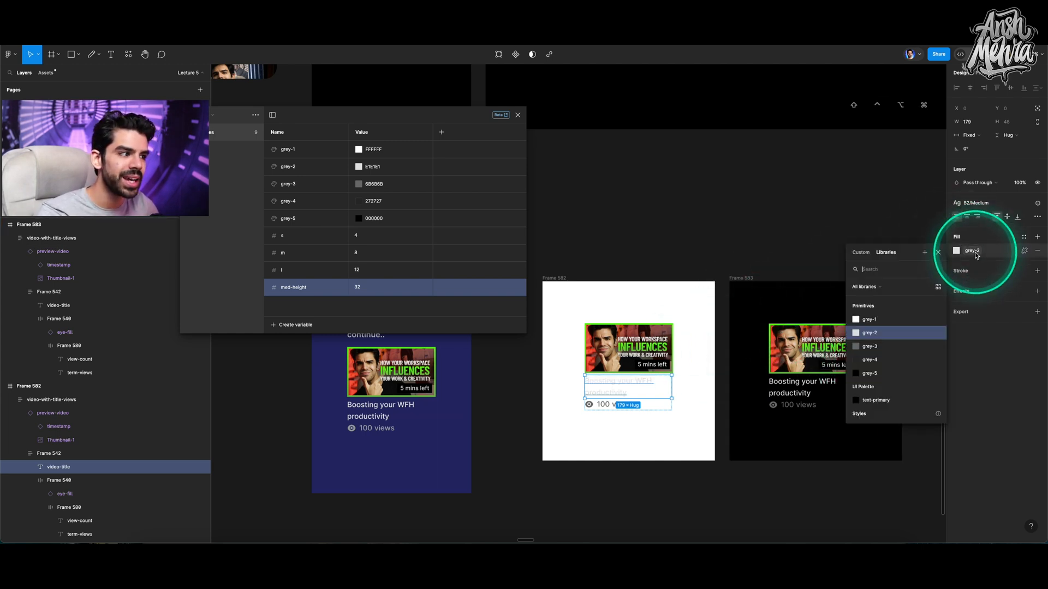
{"action": "left_click", "coordinate": [881, 374]}
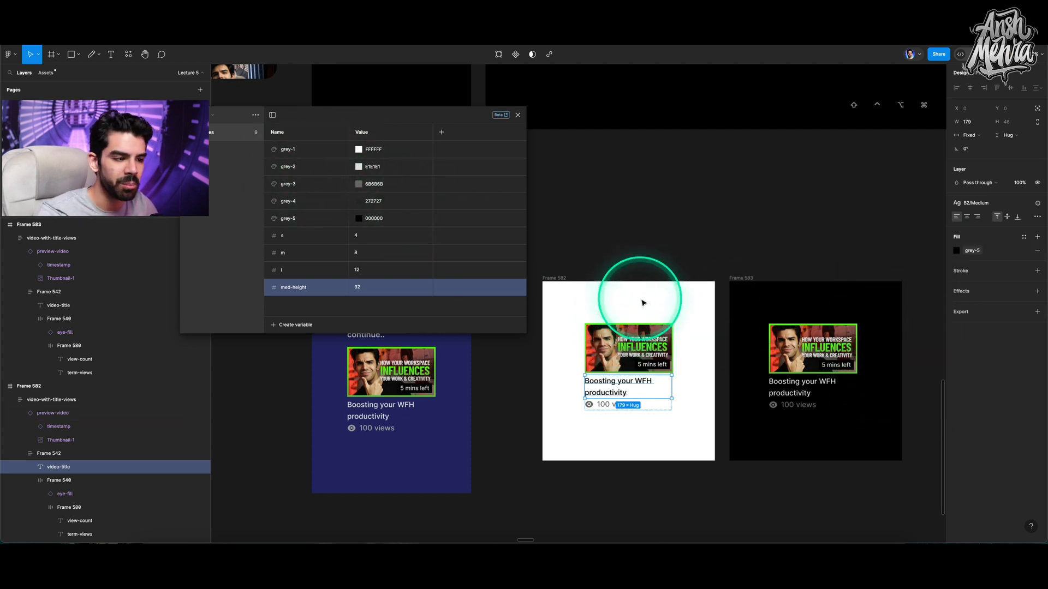
Step: Create a color variable named text-sec in the UI Palette collection
{"action": "left_click", "coordinate": [208, 120]}
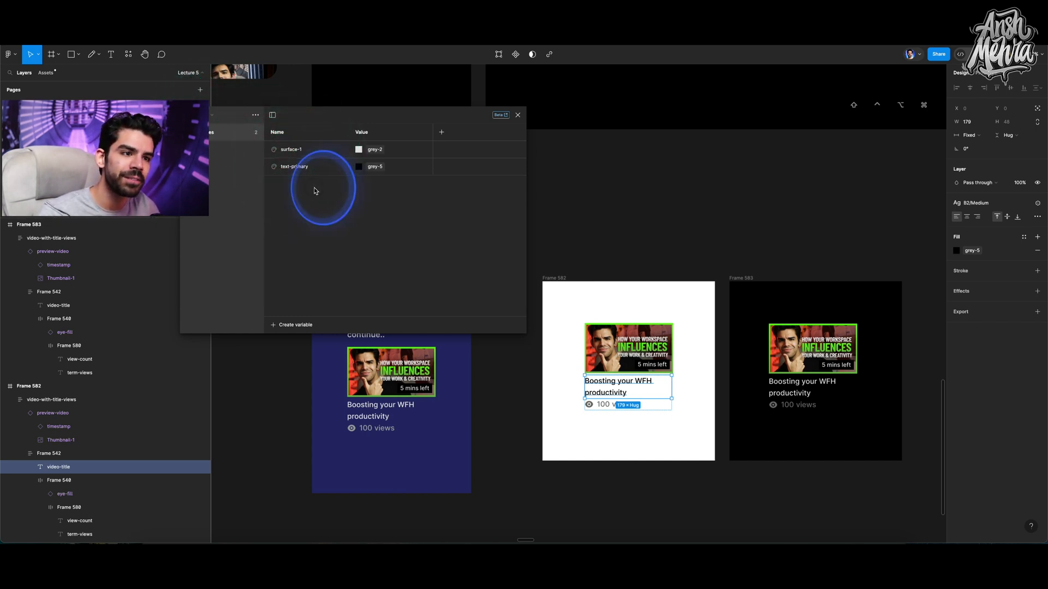
{"action": "left_click", "coordinate": [301, 325]}
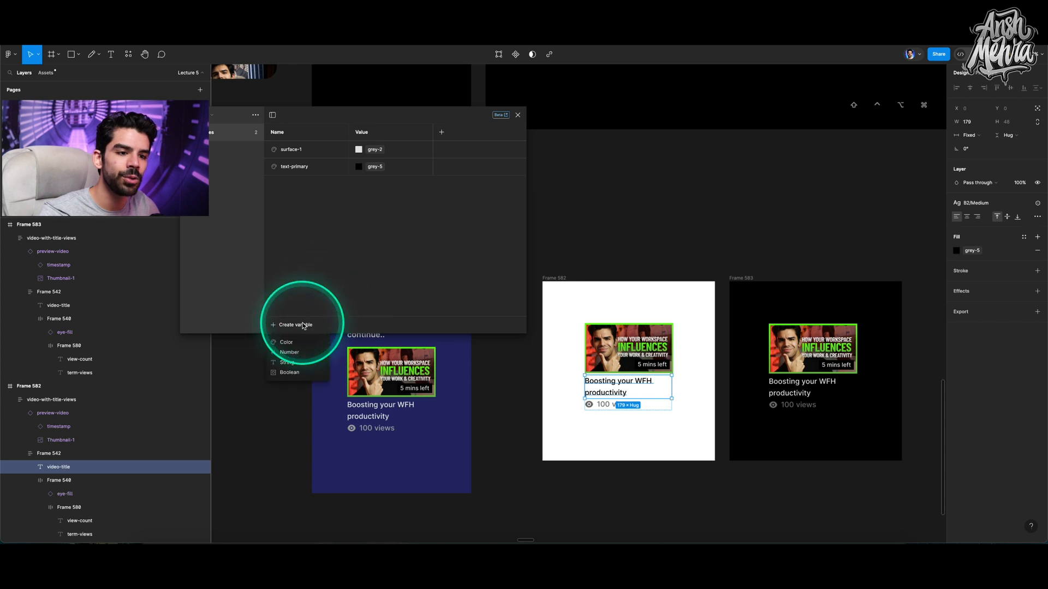
{"action": "left_click", "coordinate": [293, 343]}
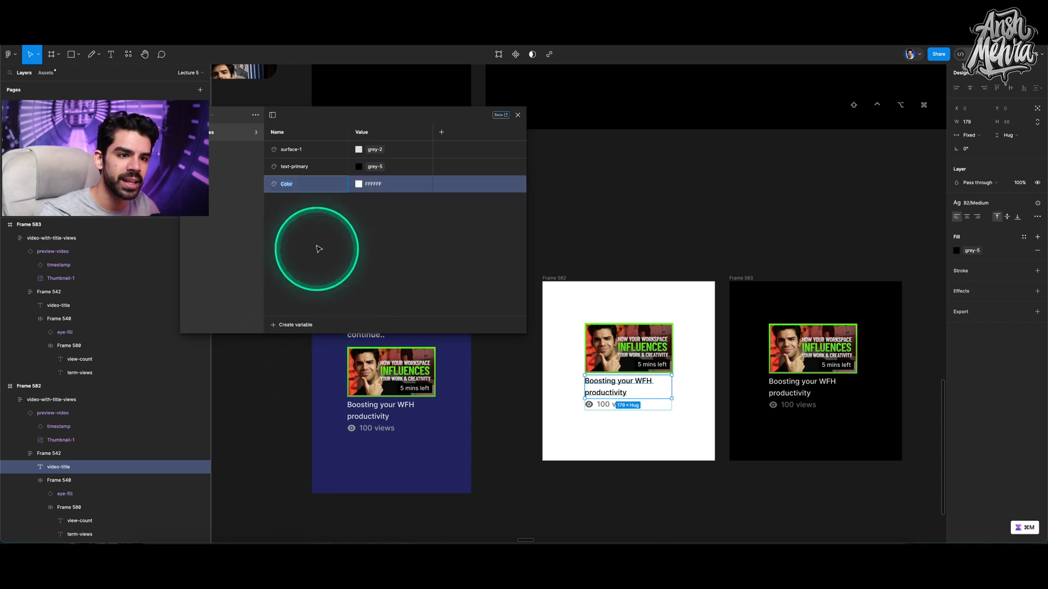
{"action": "type", "text": "texts"}
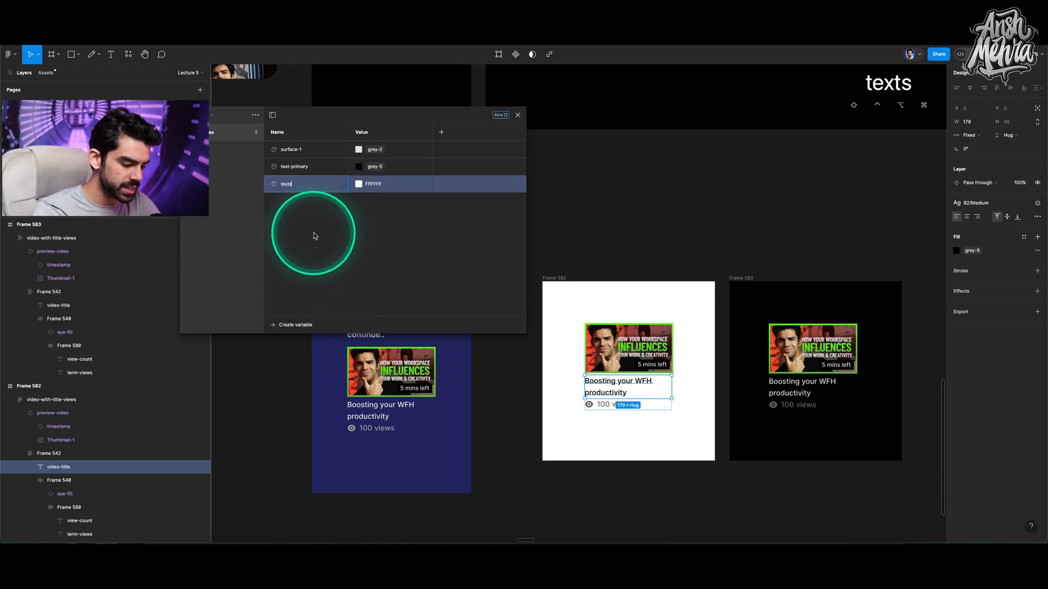
{"action": "type", "text": "econd"}
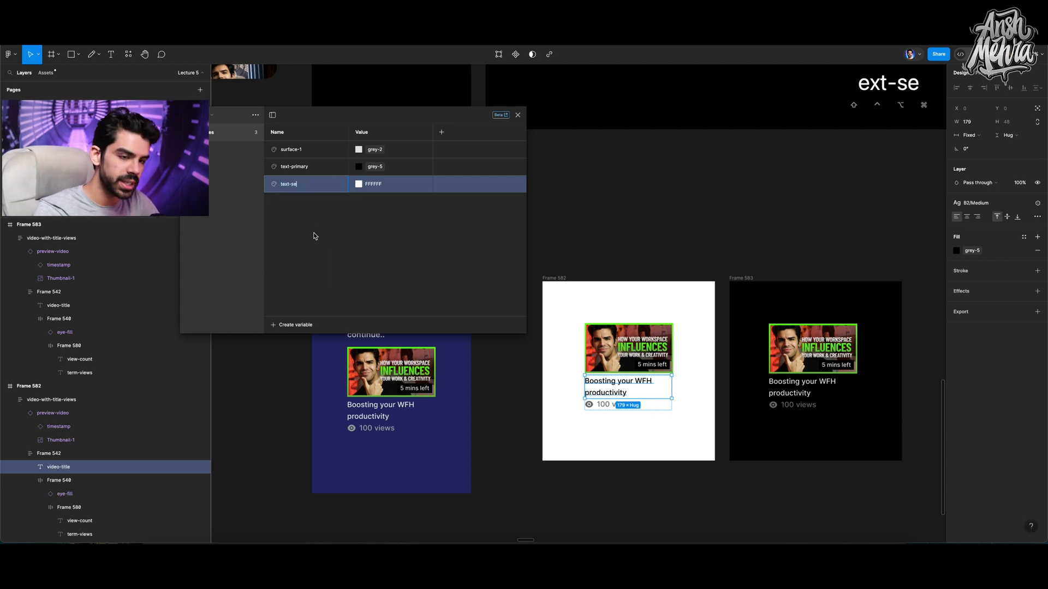
Step: Alias the text-sec variable to the grey-3 primitive
{"action": "right_click", "coordinate": [364, 185]}
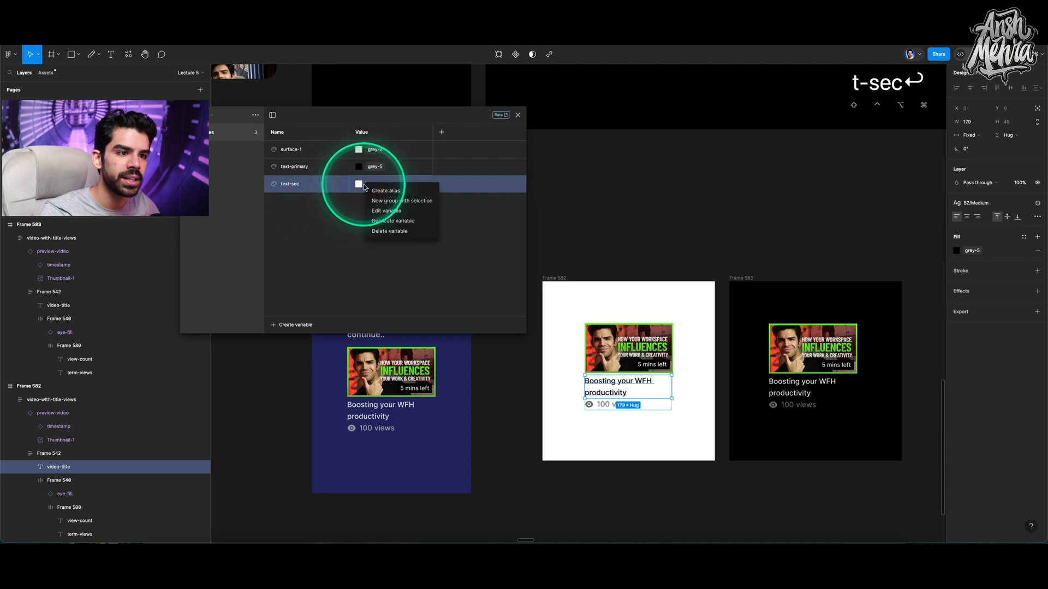
{"action": "left_click", "coordinate": [382, 191]}
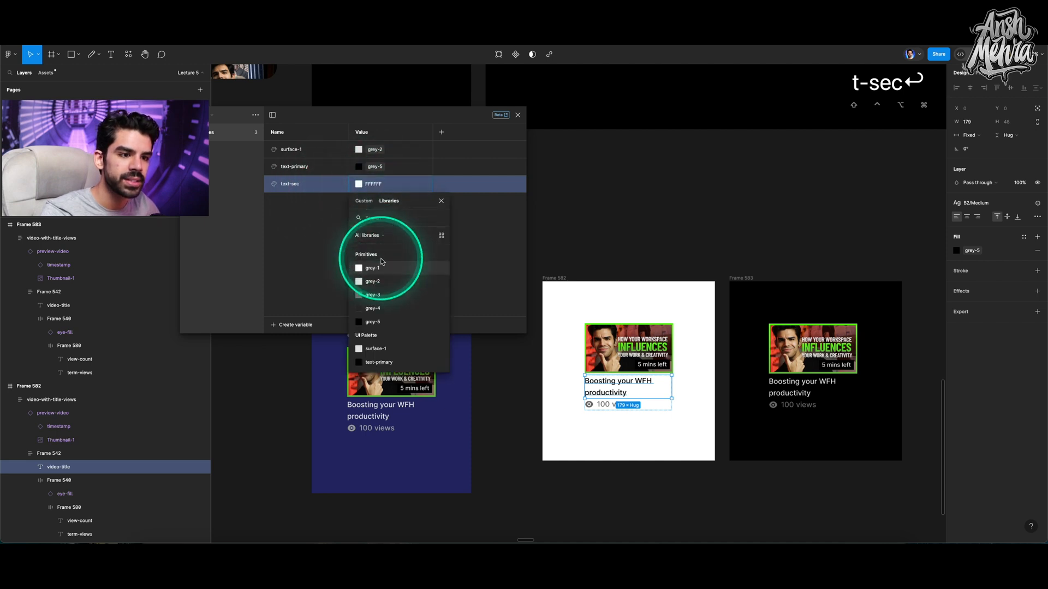
{"action": "left_click", "coordinate": [373, 295]}
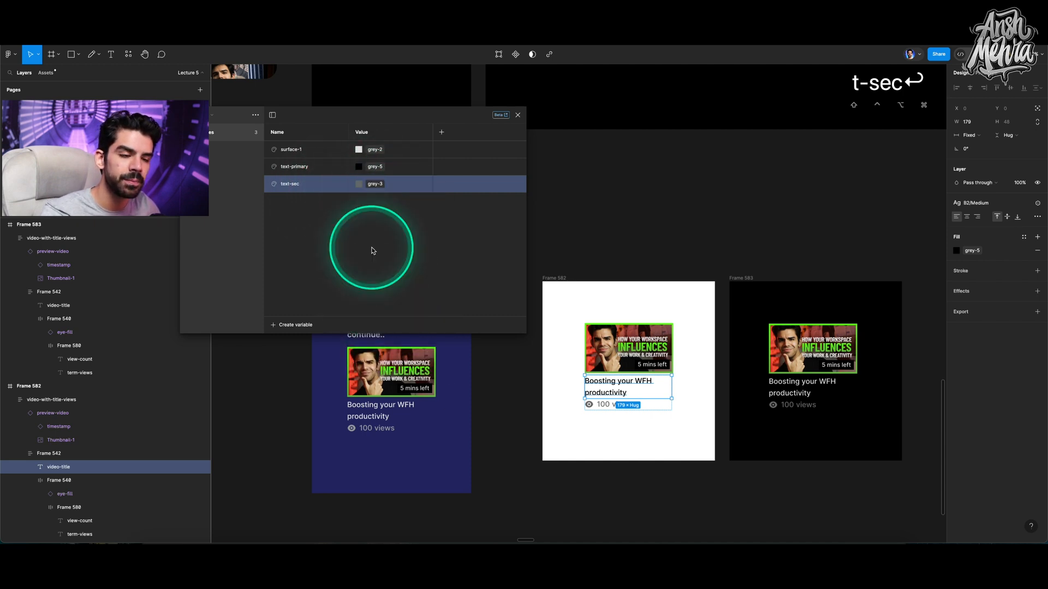
{"action": "right_click", "coordinate": [370, 185]}
{"action": "left_click", "coordinate": [363, 183]}
{"action": "left_click", "coordinate": [363, 184]}
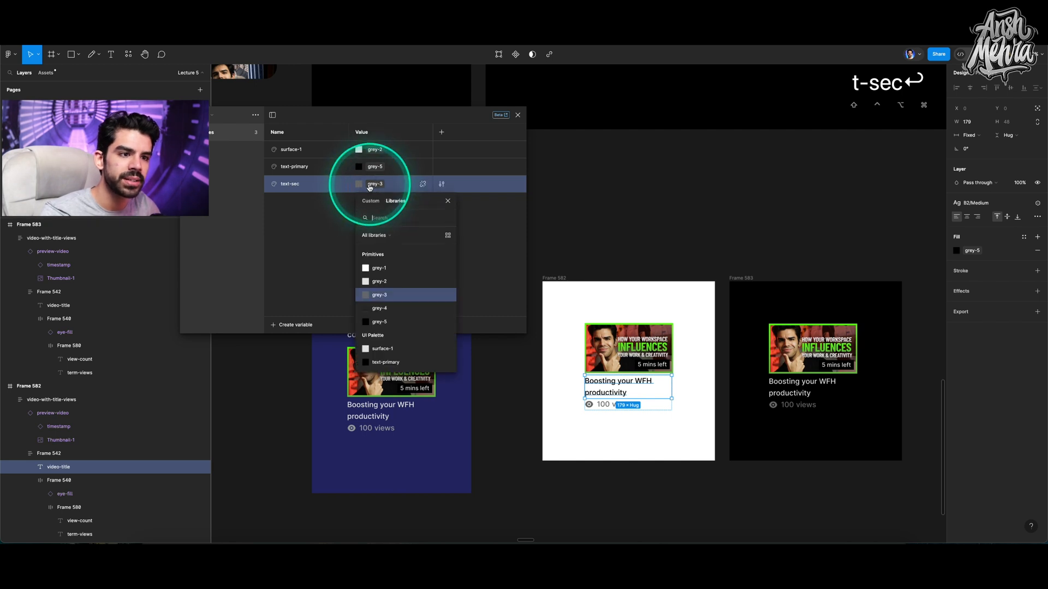
{"action": "left_click", "coordinate": [377, 295]}
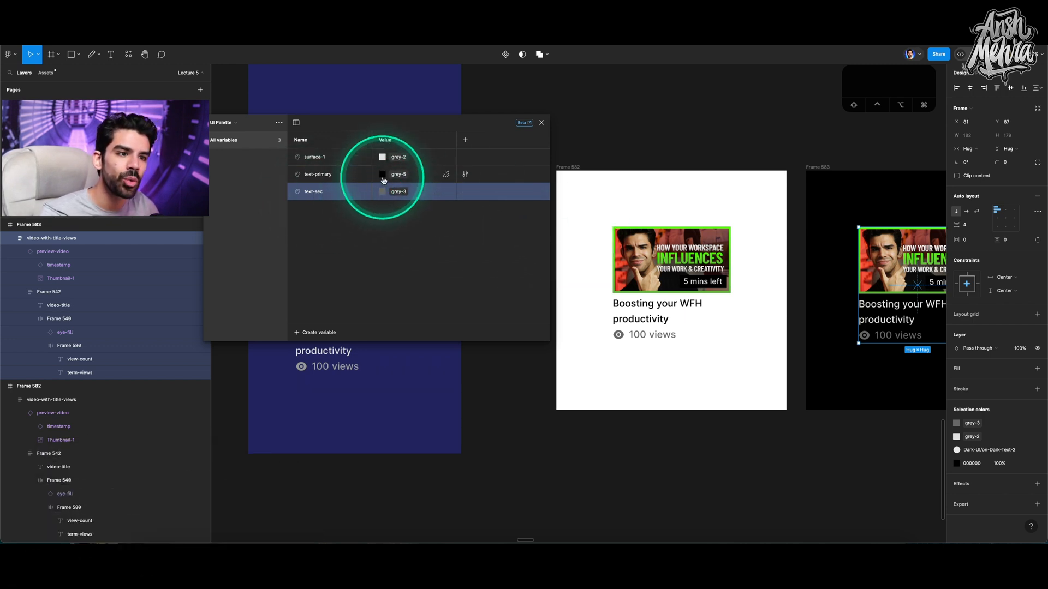
Step: Apply the text-primary variable to the fill of the video title in the white frame
{"action": "double_click", "coordinate": [627, 318]}
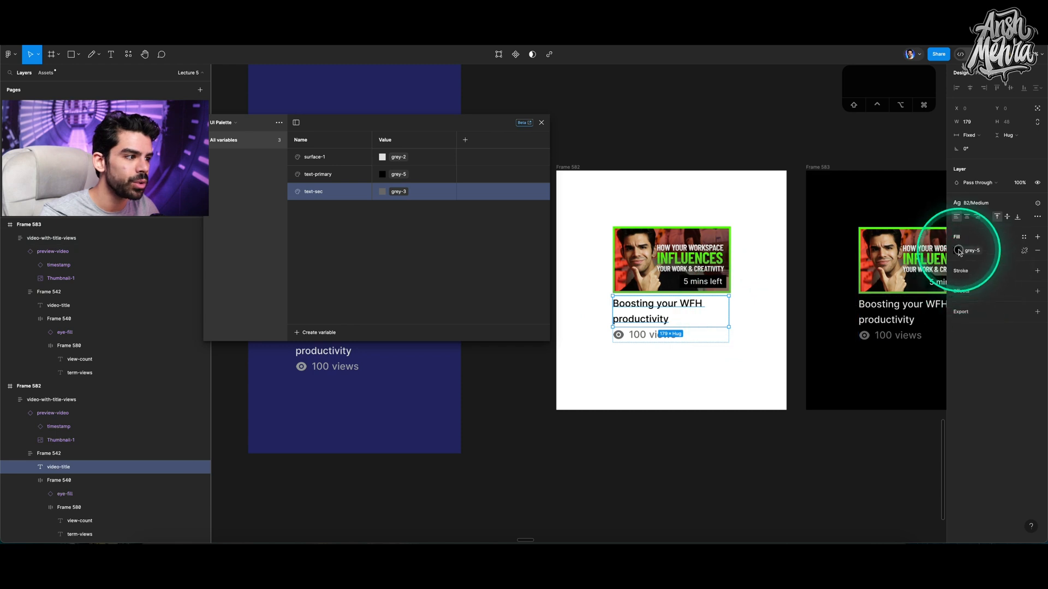
{"action": "left_click", "coordinate": [959, 253]}
{"action": "left_click", "coordinate": [907, 410]}
Step: Apply the text-sec variable to the color of the views row in the white frame
{"action": "left_click", "coordinate": [659, 338]}
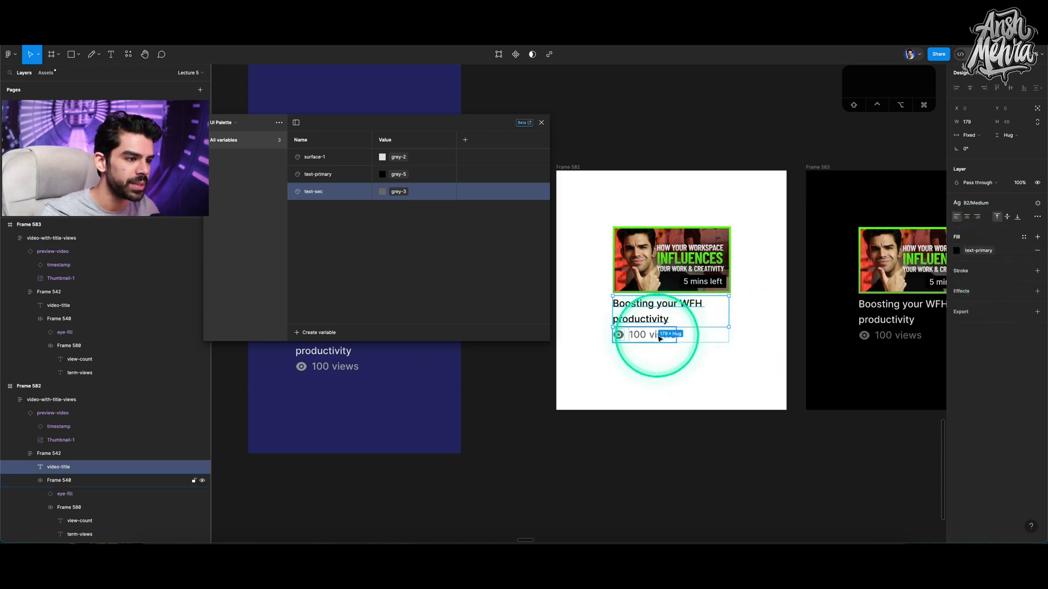
{"action": "left_click", "coordinate": [659, 337]}
{"action": "left_click", "coordinate": [956, 369]}
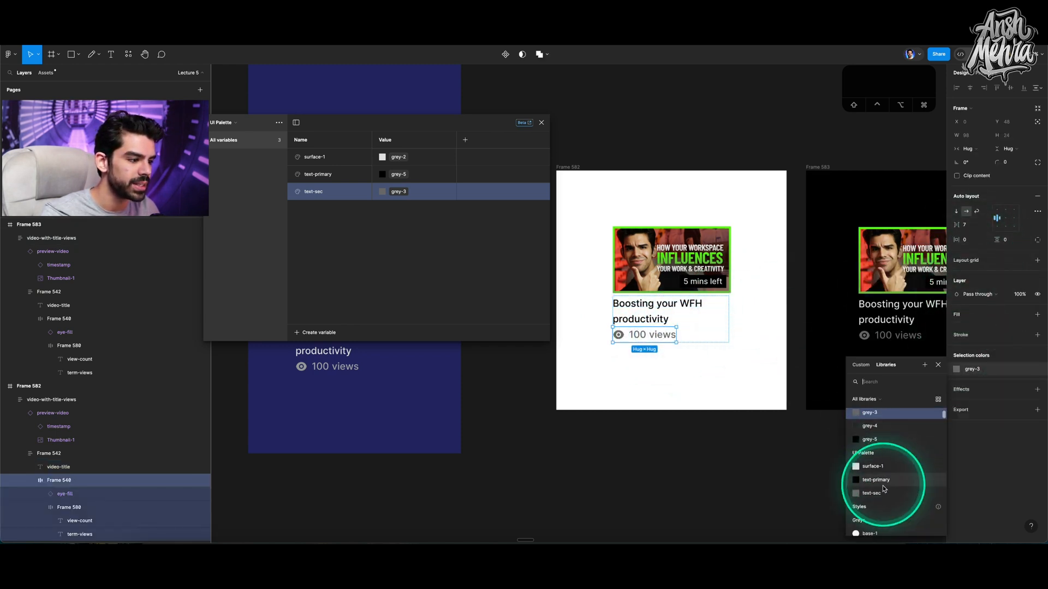
{"action": "left_click", "coordinate": [884, 489]}
{"action": "left_click", "coordinate": [731, 376]}
{"action": "scroll", "coordinate": [732, 351], "scroll_direction": "down", "scroll_amount": 3}
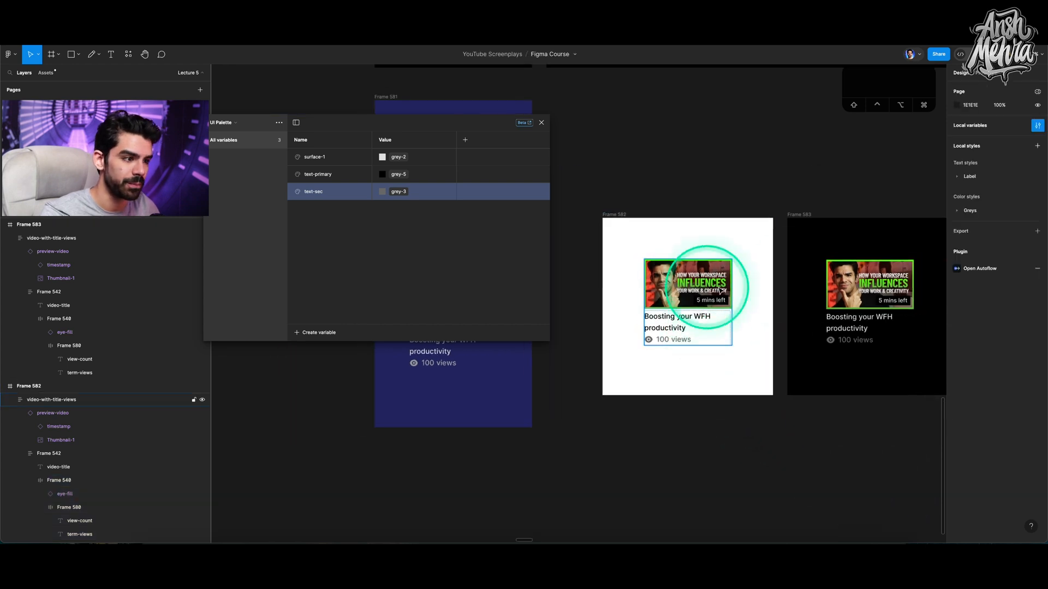
Step: Replace the video card in the black frame with a copy of the card from the white frame
{"action": "left_click", "coordinate": [874, 288]}
{"action": "key", "text": "BackSpace"}
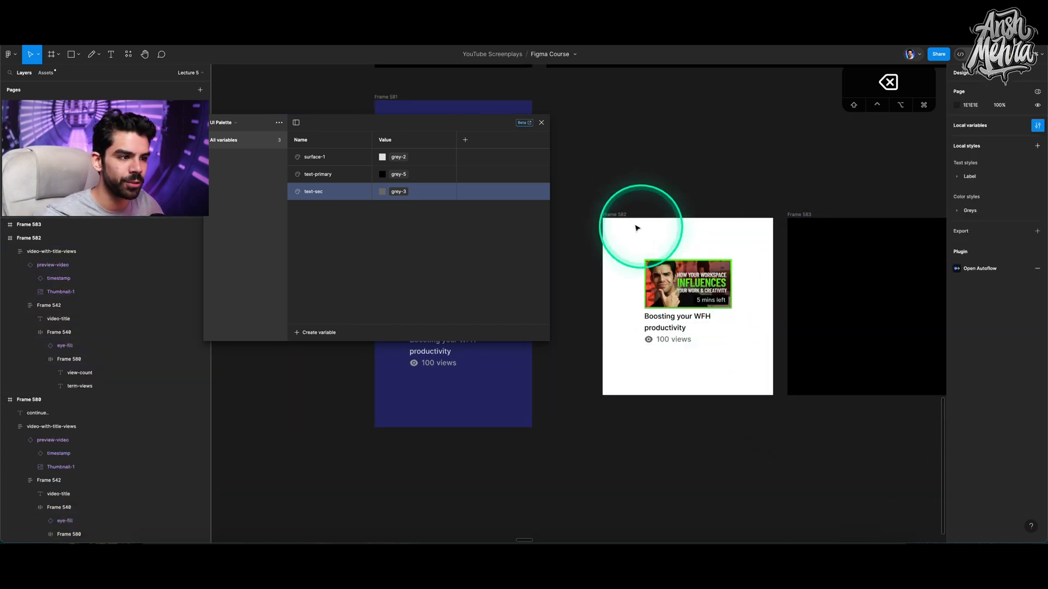
{"action": "left_click", "coordinate": [686, 295]}
{"action": "left_click_drag", "start_coordinate": [686, 295], "coordinate": [880, 297]}
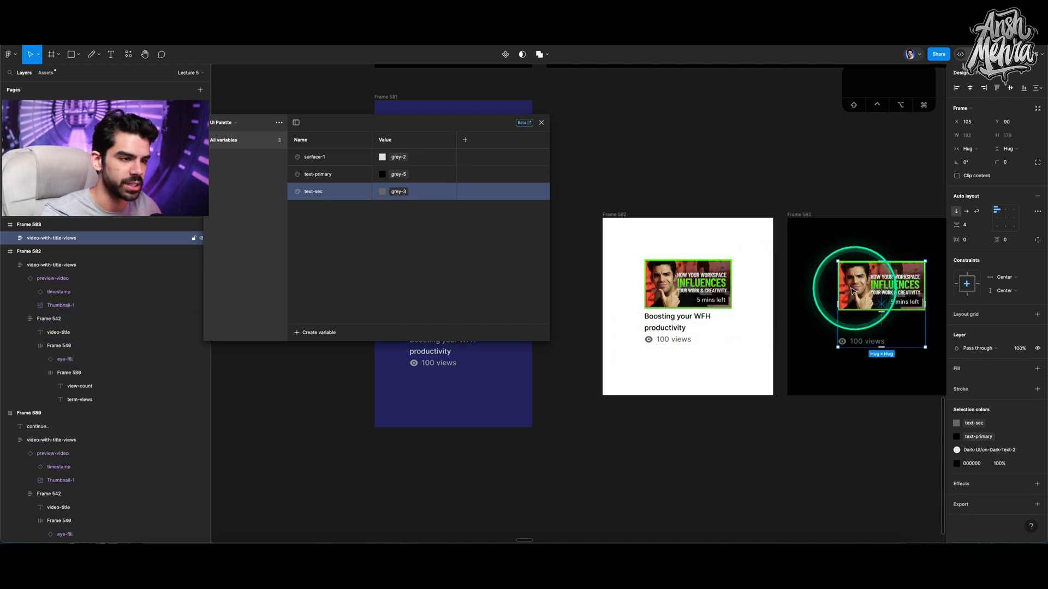
Step: Add a second mode to the UI Palette collection and name the two modes Light and Dark
{"action": "left_click", "coordinate": [464, 143]}
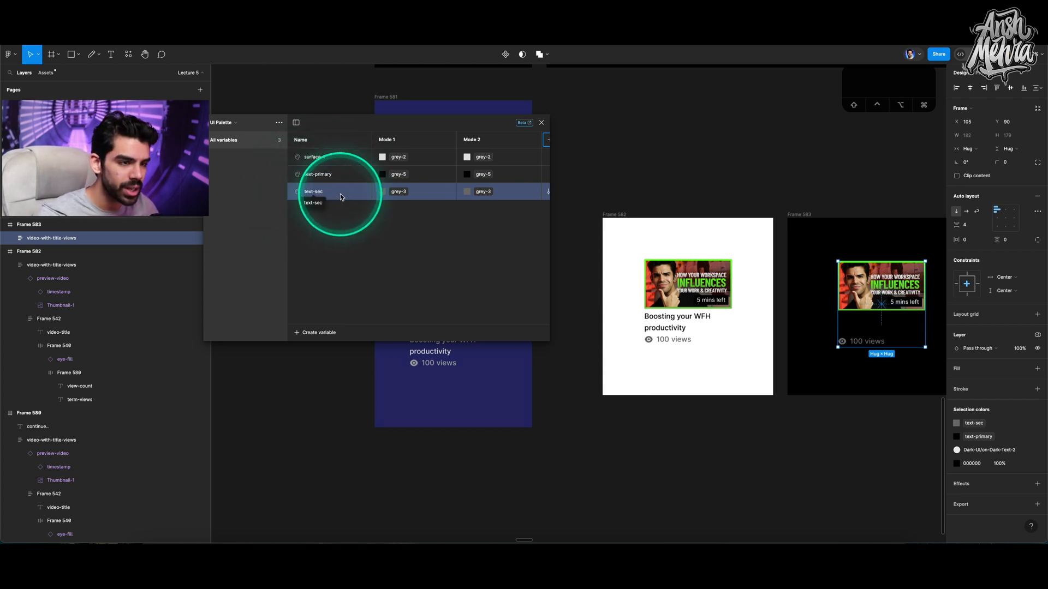
{"action": "double_click", "coordinate": [392, 139]}
{"action": "key", "text": "super+m"}
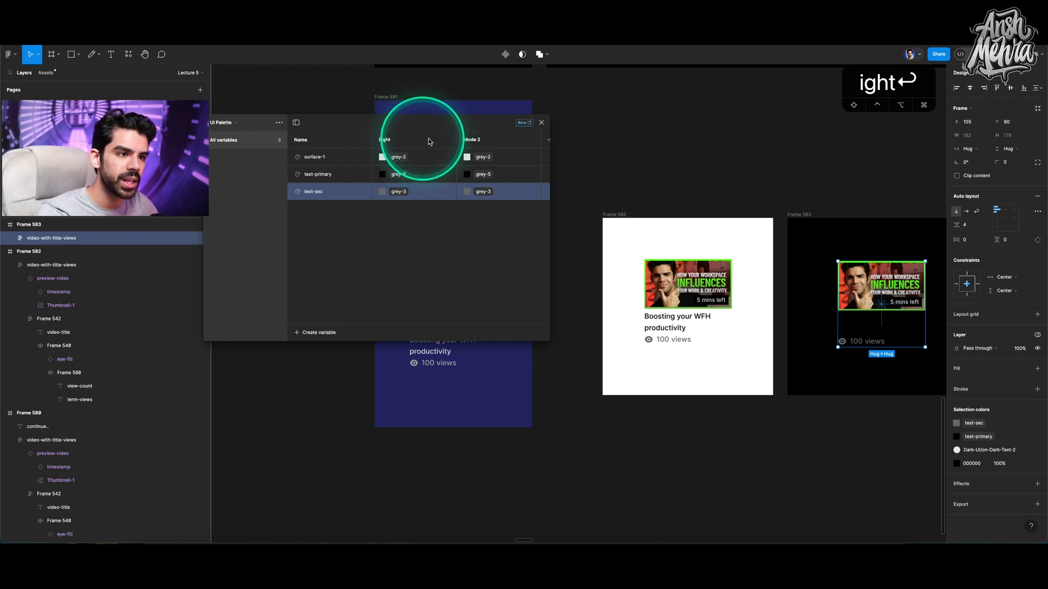
{"action": "double_click", "coordinate": [484, 140]}
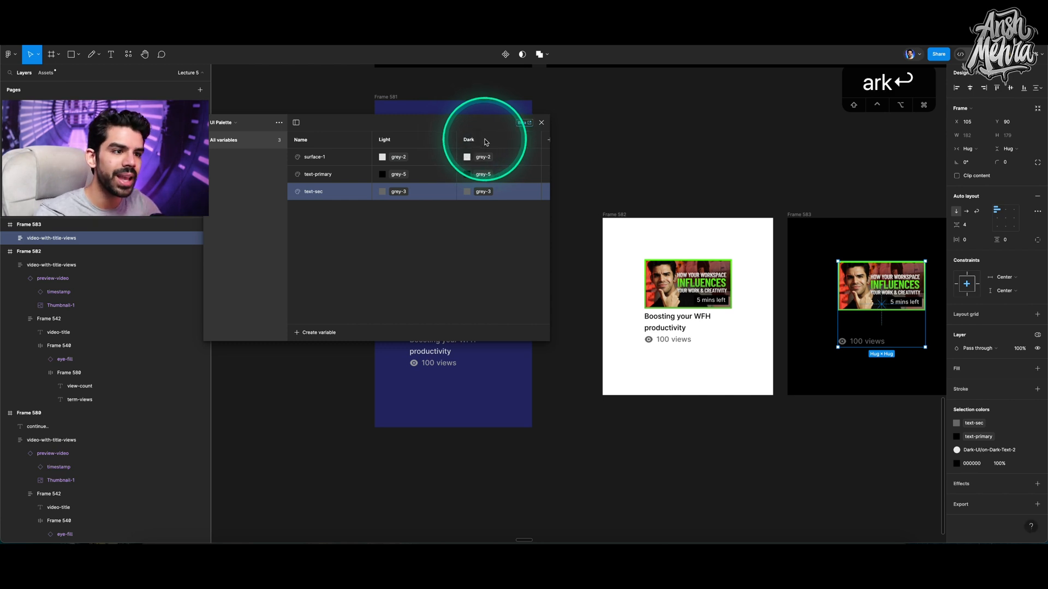
Step: For the Dark mode, alias text-primary to grey-1 and text-sec to grey-2
{"action": "left_click", "coordinate": [476, 175]}
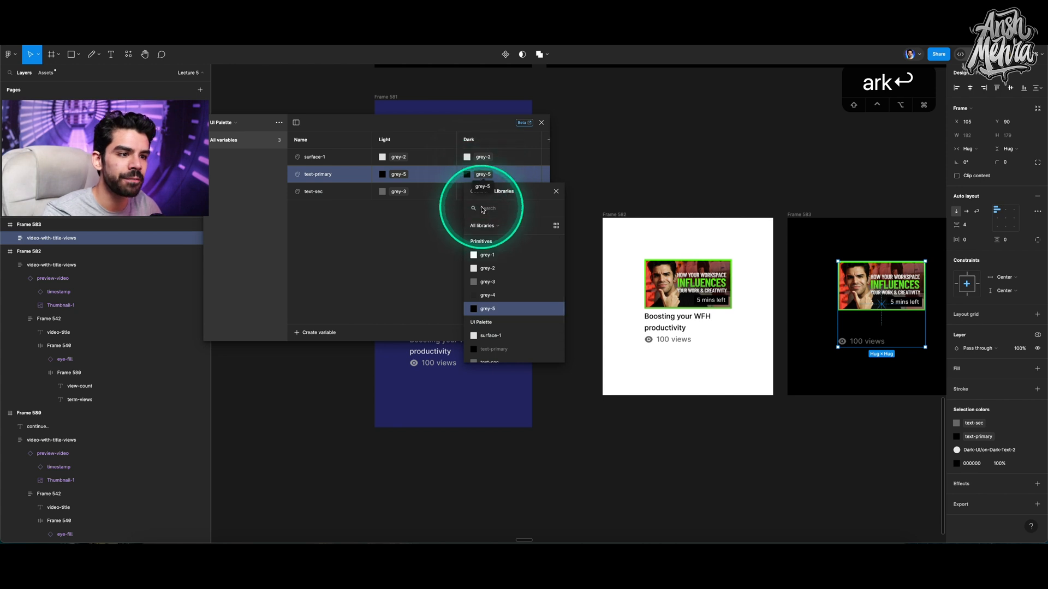
{"action": "left_click", "coordinate": [485, 256]}
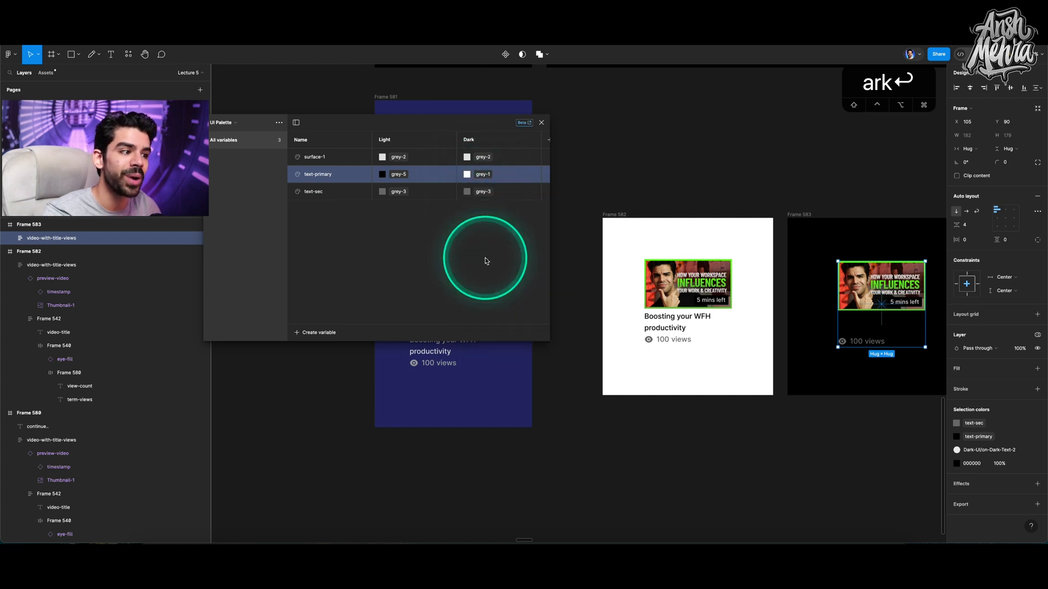
{"action": "left_click", "coordinate": [326, 192]}
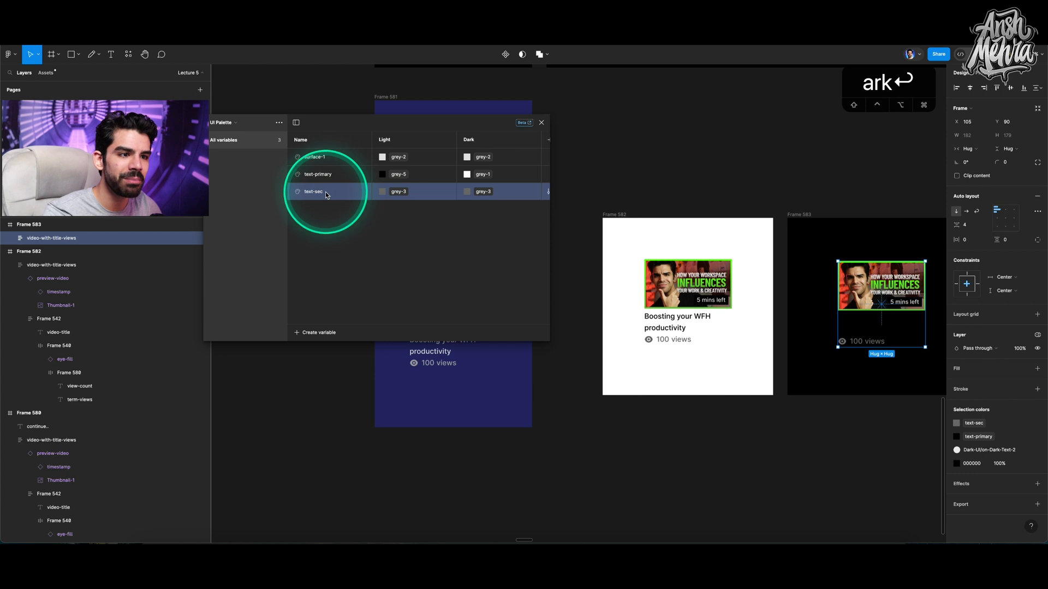
{"action": "left_click", "coordinate": [468, 195]}
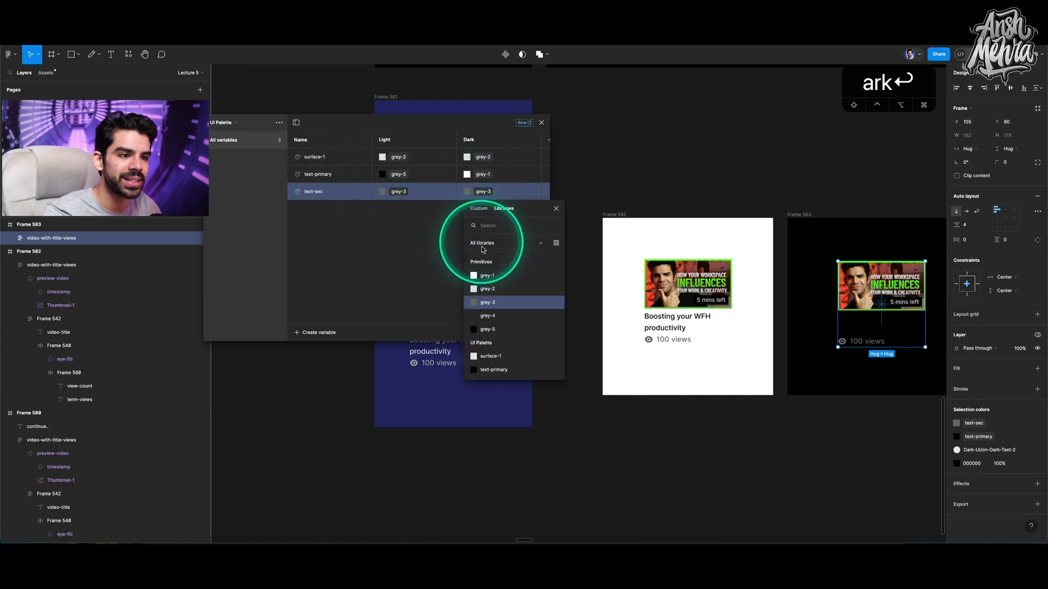
{"action": "left_click", "coordinate": [484, 292]}
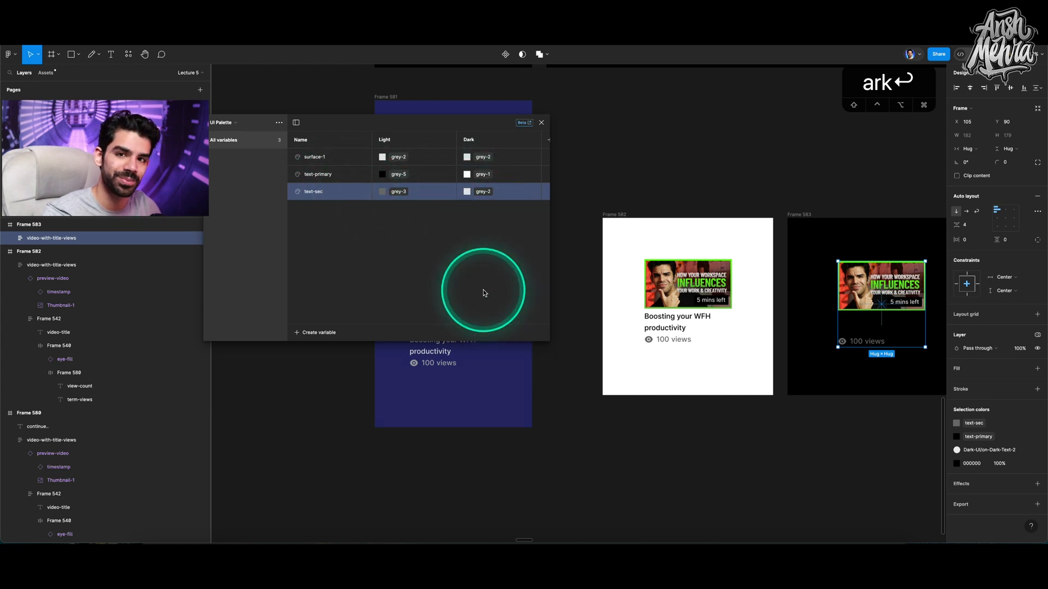
Step: Check which color variable fills the video title in the black frame against its Dark mode value
{"action": "double_click", "coordinate": [854, 328]}
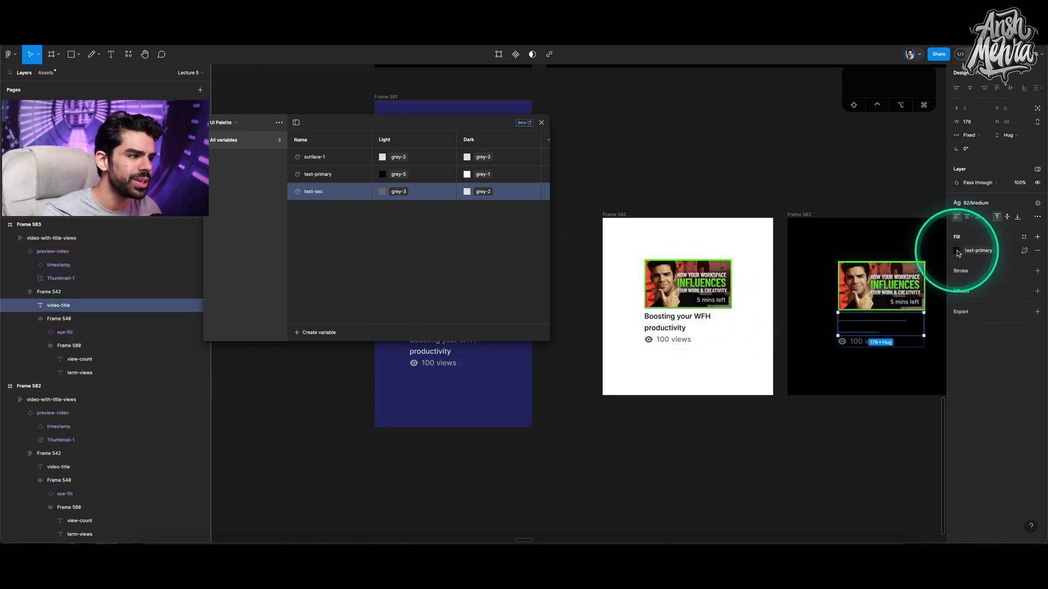
{"action": "left_click", "coordinate": [957, 250]}
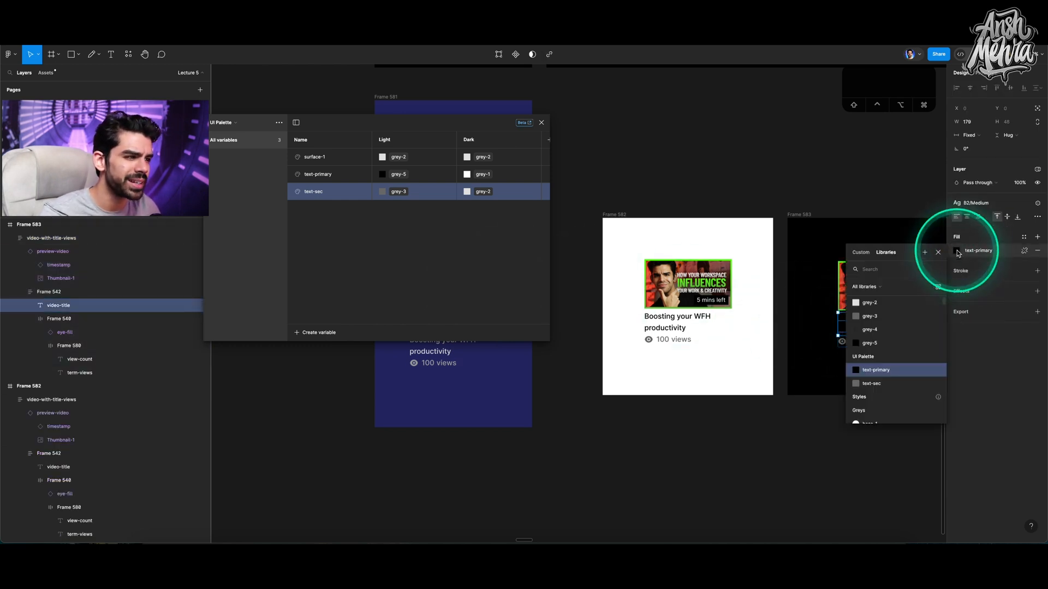
{"action": "left_click", "coordinate": [474, 177]}
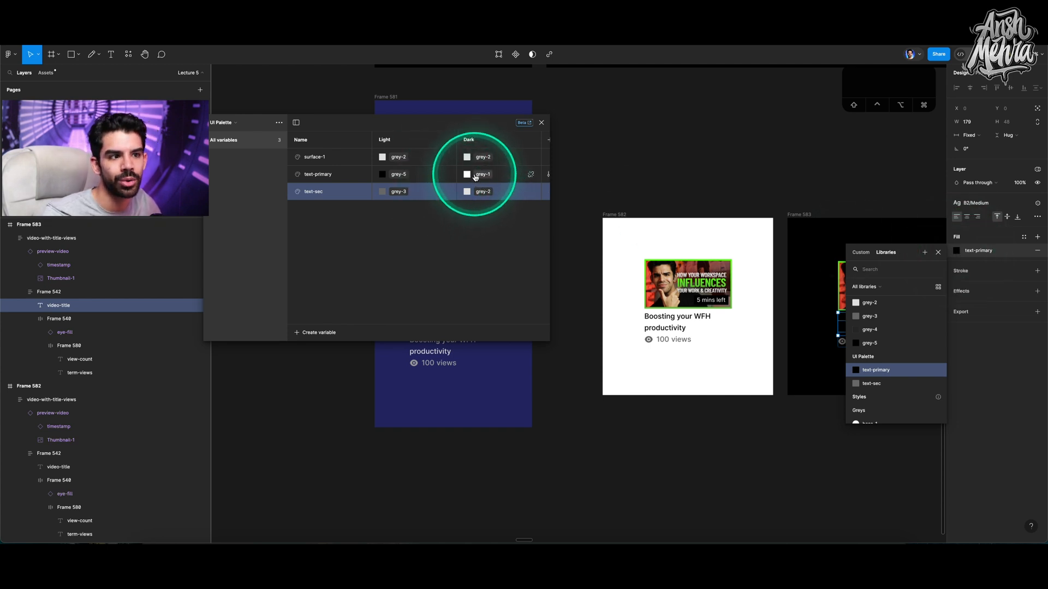
Step: Set the UI Palette mode of the video card in the black frame to Dark
{"action": "left_click", "coordinate": [849, 275]}
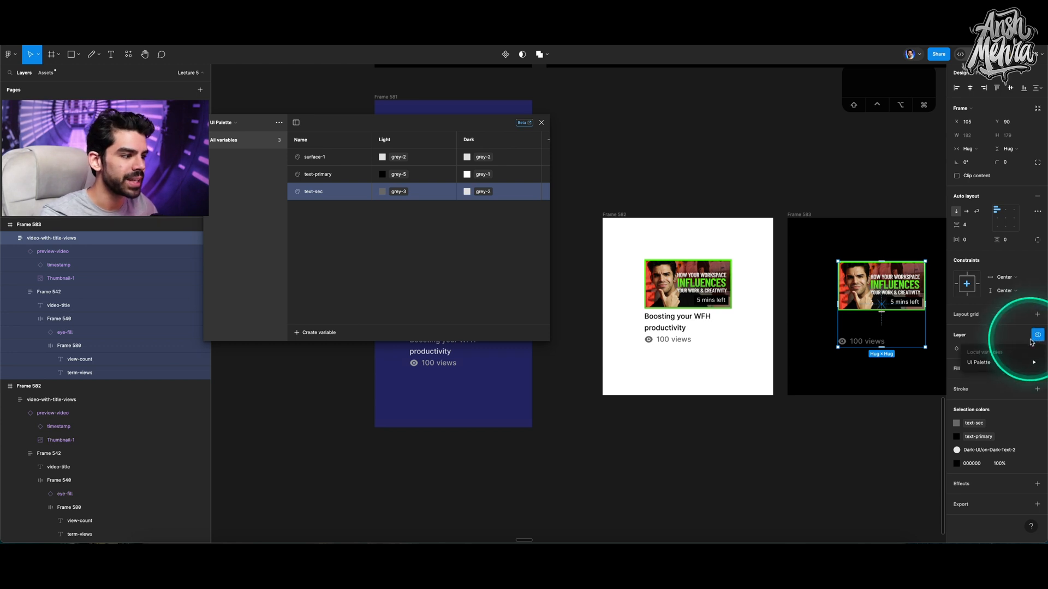
{"action": "mouse_move", "coordinate": [982, 366]}
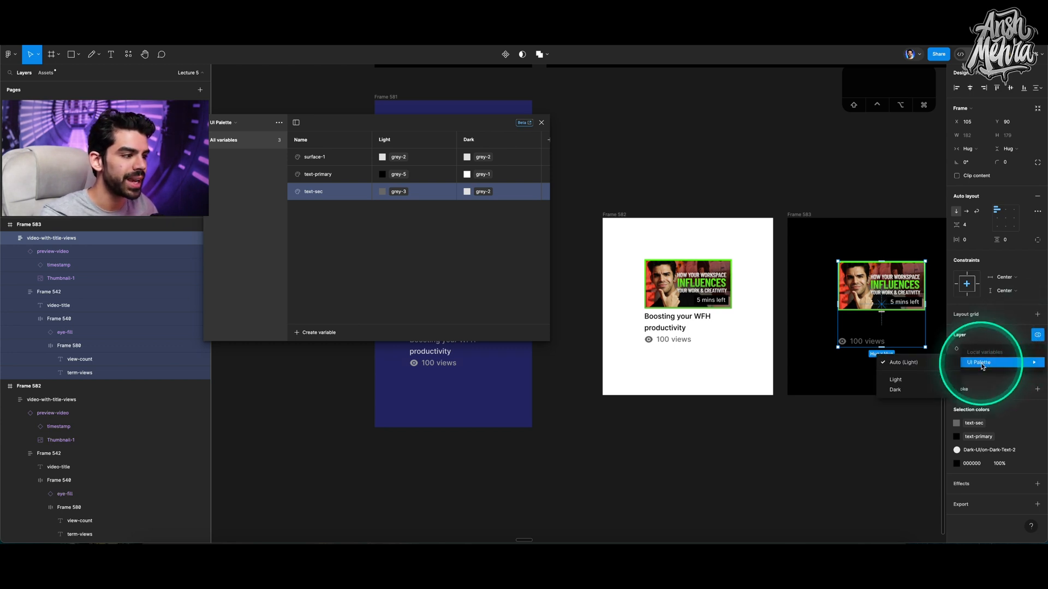
{"action": "left_click", "coordinate": [898, 394]}
{"action": "scroll", "coordinate": [897, 394], "scroll_direction": "right", "scroll_amount": 2}
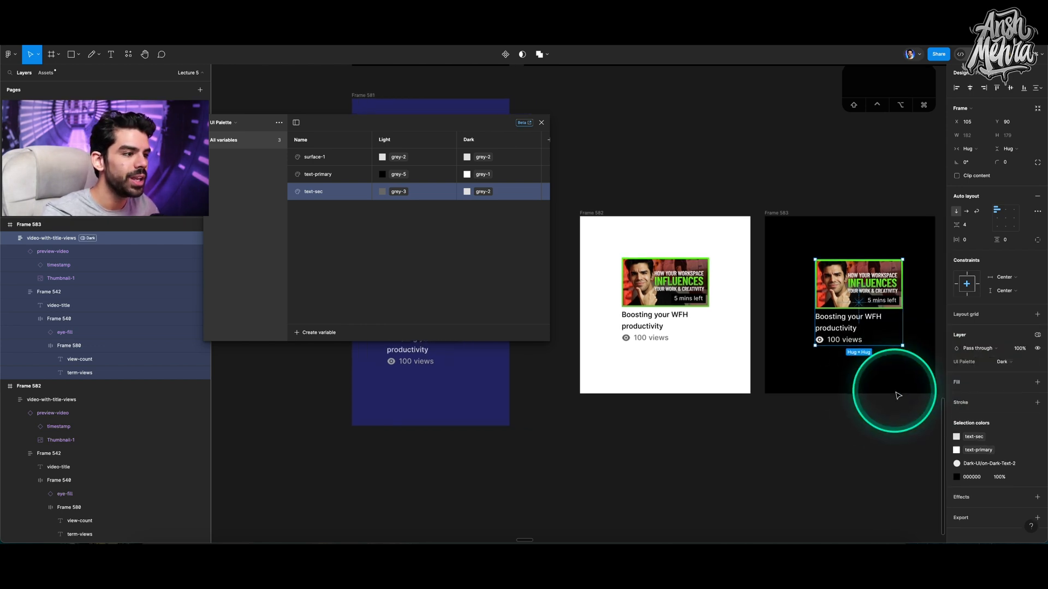
{"action": "left_click", "coordinate": [884, 408]}
{"action": "scroll", "coordinate": [885, 406], "scroll_direction": "right", "scroll_amount": 2}
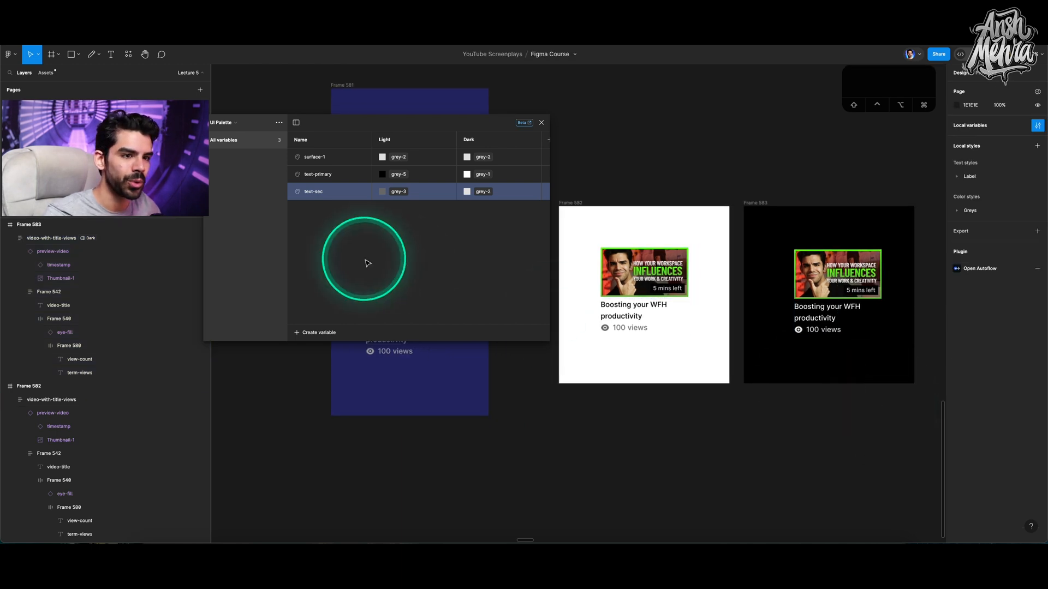
Step: Compare the video cards in the white and black frames by selecting each in turn
{"action": "left_click", "coordinate": [616, 270]}
{"action": "left_click", "coordinate": [848, 283]}
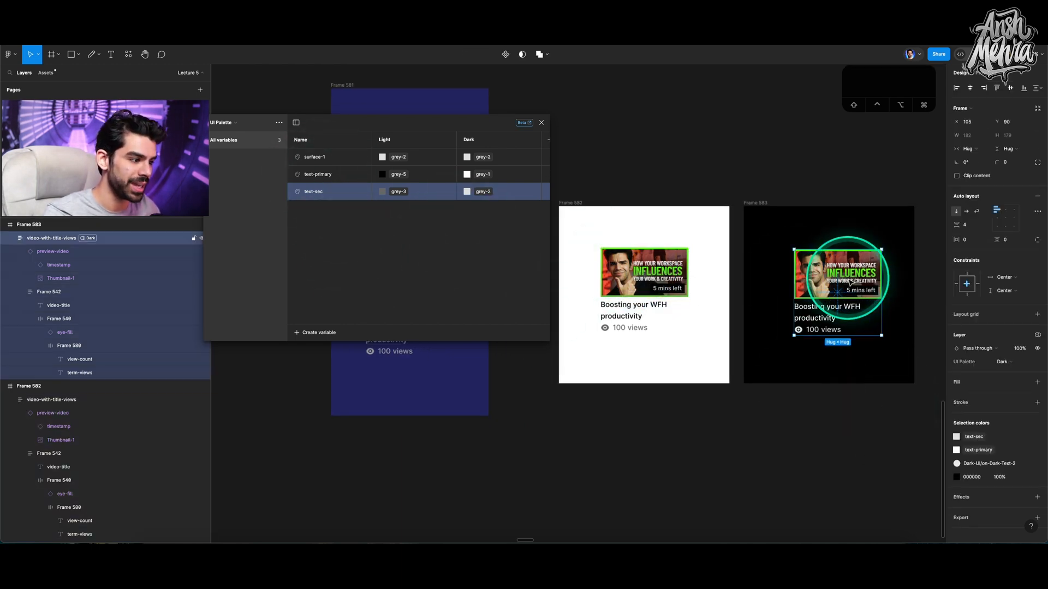
{"action": "left_click", "coordinate": [652, 280]}
{"action": "left_click", "coordinate": [793, 287]}
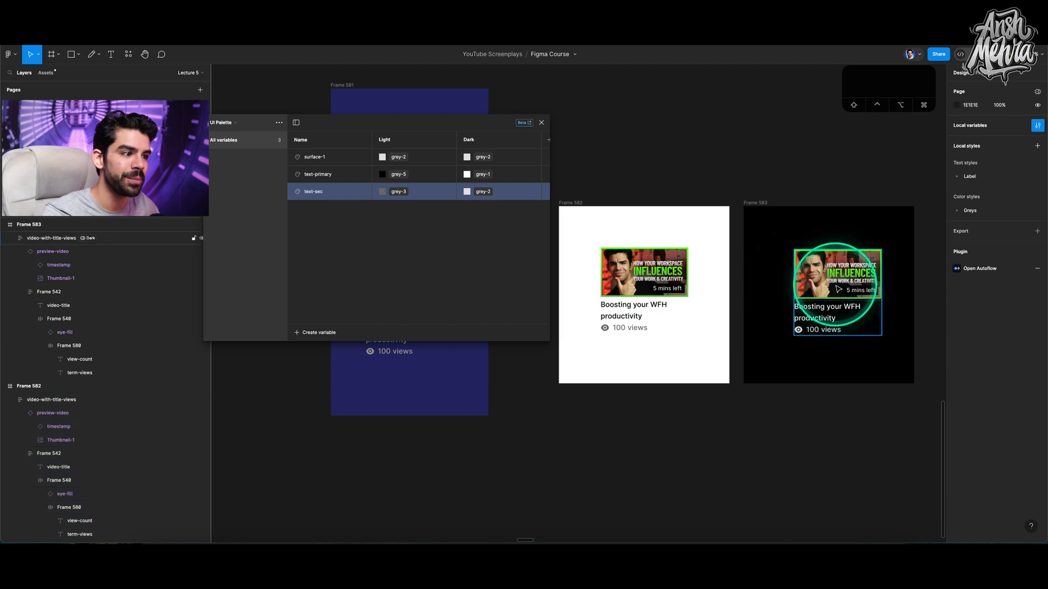
Step: Review the variables in the Primitives collection and return to the UI Palette collection
{"action": "left_click", "coordinate": [228, 123]}
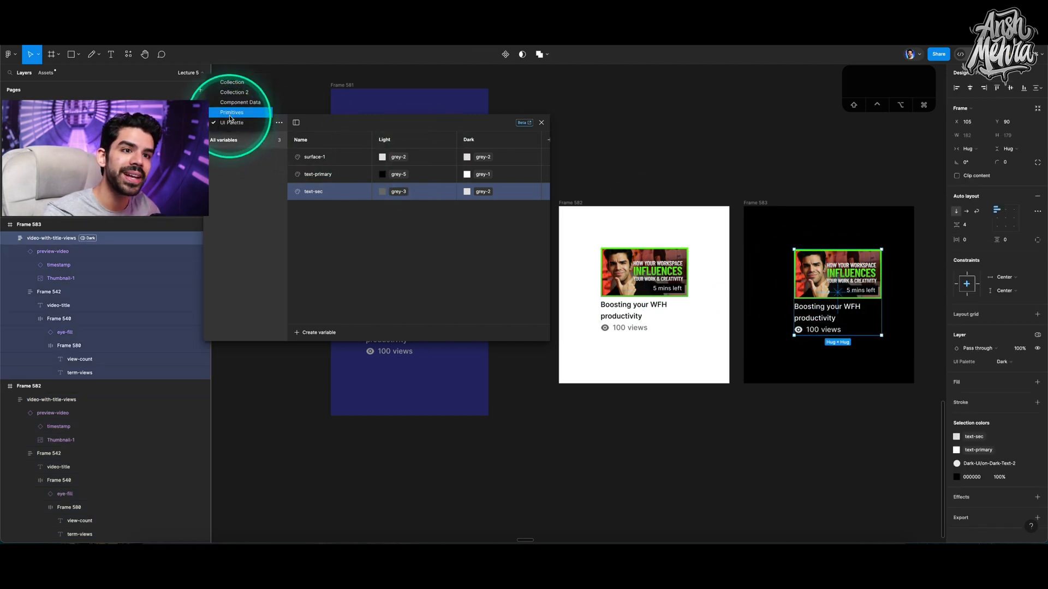
{"action": "left_click", "coordinate": [230, 114]}
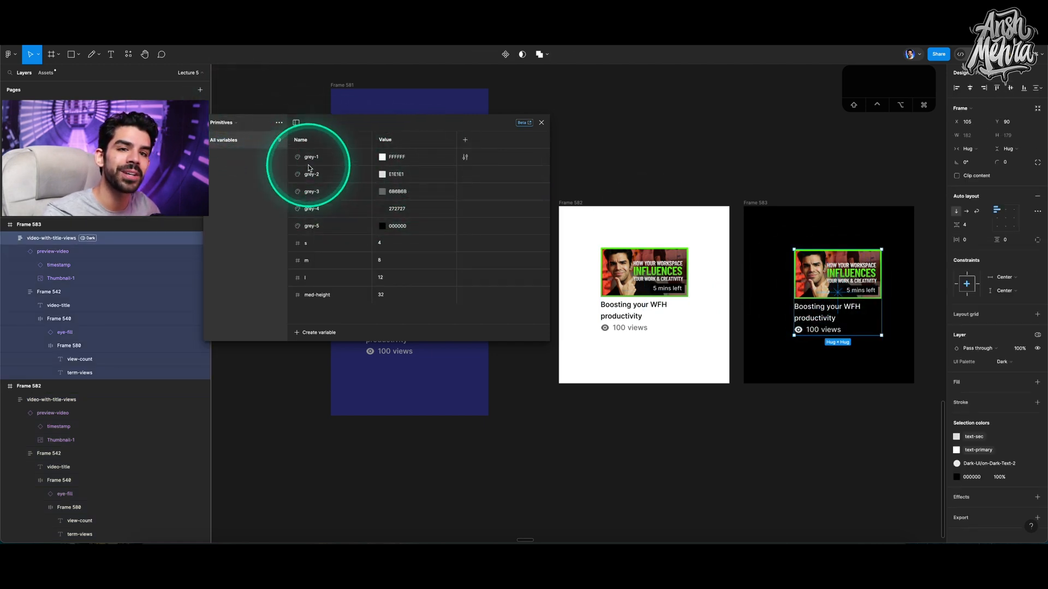
{"action": "left_click", "coordinate": [234, 124]}
{"action": "left_click", "coordinate": [233, 132]}
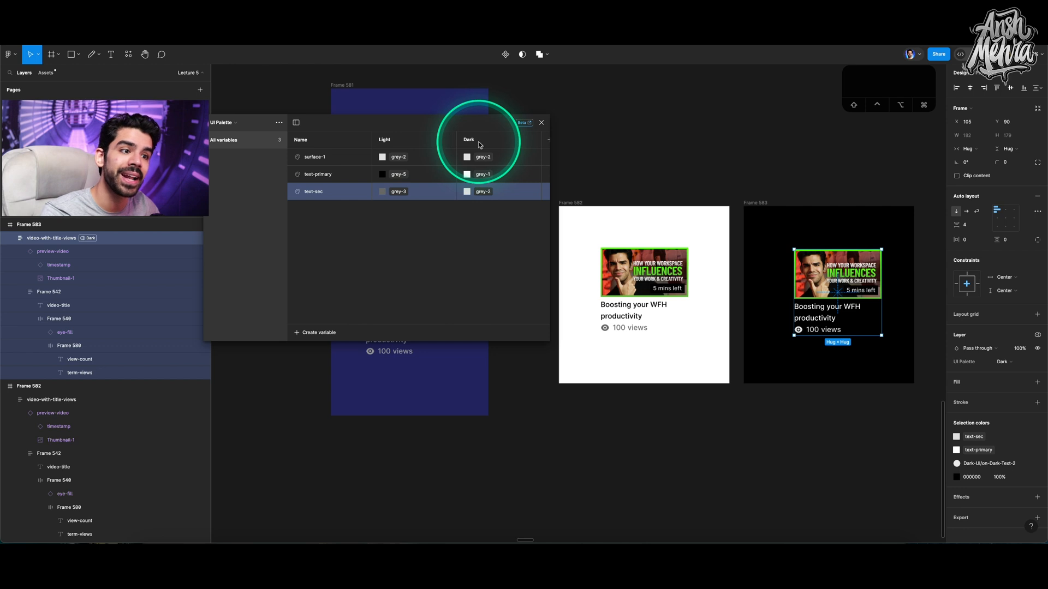
Step: Draw a tall frame of about 277 × 564 below the existing light and dark frames
{"action": "left_click", "coordinate": [620, 164]}
{"action": "scroll", "coordinate": [650, 161], "scroll_direction": "down", "scroll_amount": 5}
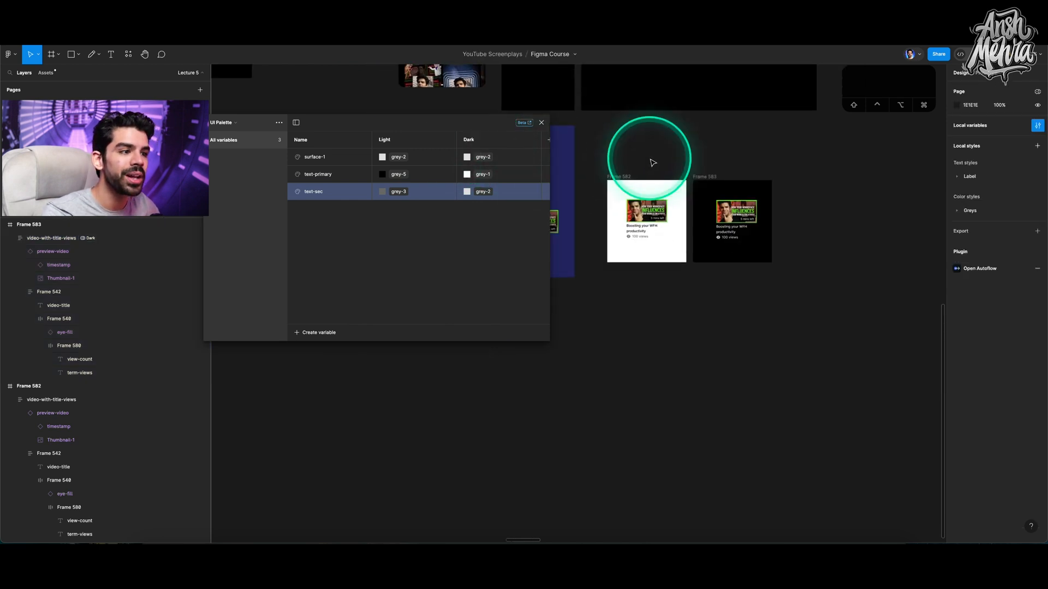
{"action": "scroll", "coordinate": [652, 163], "scroll_direction": "up", "scroll_amount": 4}
{"action": "left_click", "coordinate": [648, 239]}
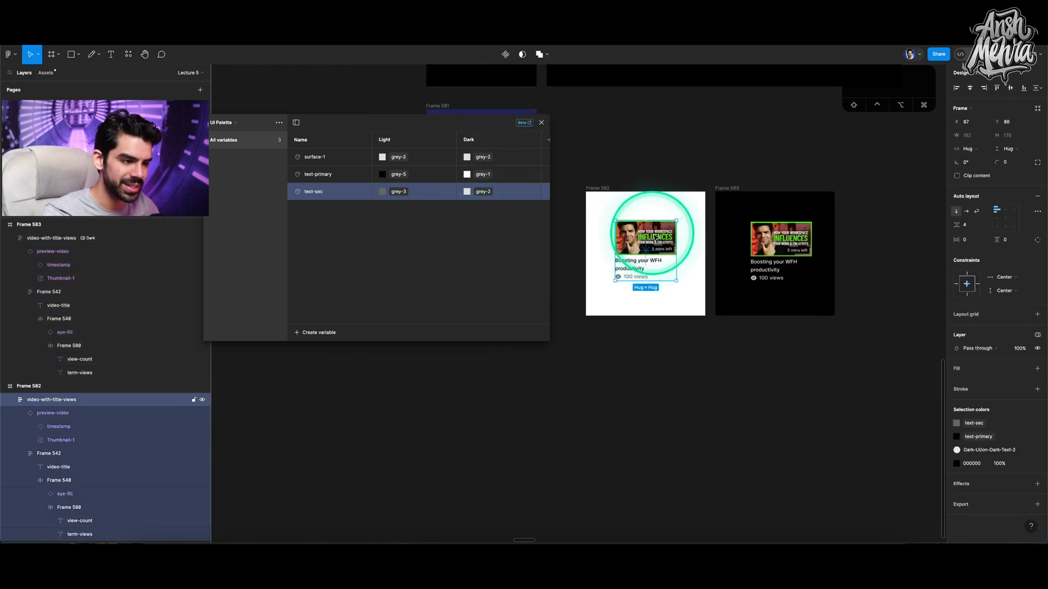
{"action": "key", "text": "f"}
{"action": "left_click_drag", "start_coordinate": [612, 379], "coordinate": [704, 506]}
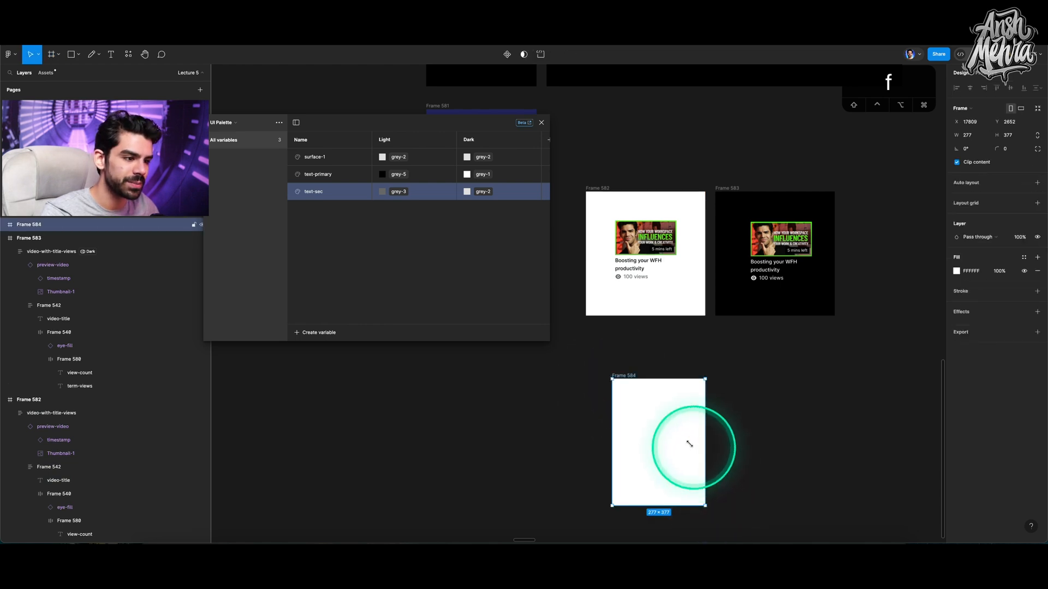
{"action": "scroll", "coordinate": [675, 440], "scroll_direction": "down", "scroll_amount": 2}
{"action": "key", "text": "v"}
{"action": "left_click_drag", "start_coordinate": [658, 457], "coordinate": [658, 518]}
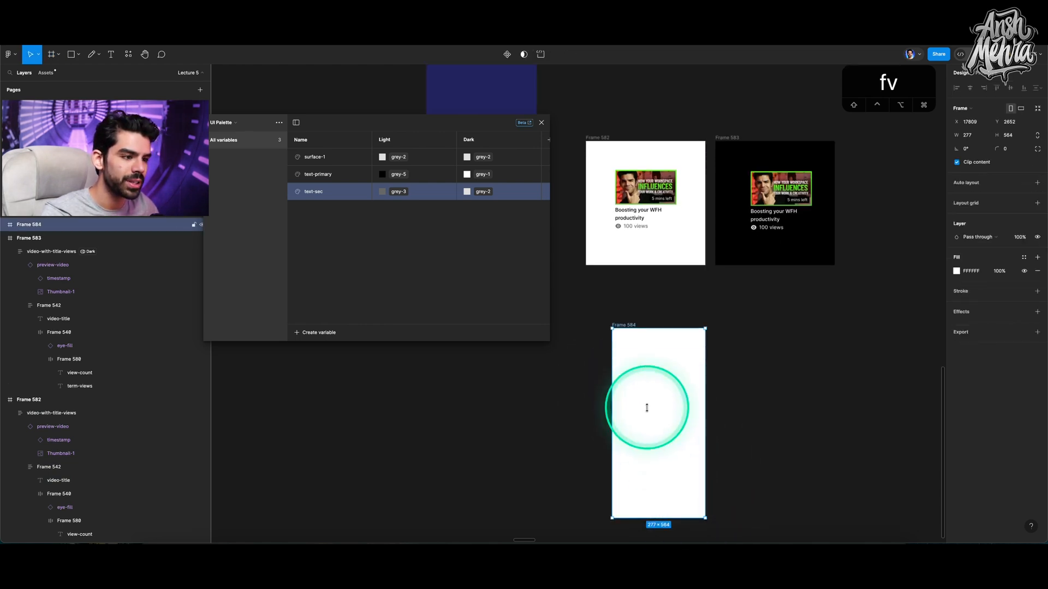
Step: Duplicate the tall white frame beside itself and set the copy's fill to 000000
{"action": "scroll", "coordinate": [646, 407], "scroll_direction": "down", "scroll_amount": 2}
{"action": "left_click_drag", "start_coordinate": [621, 271], "coordinate": [734, 272]}
{"action": "left_click", "coordinate": [962, 272]}
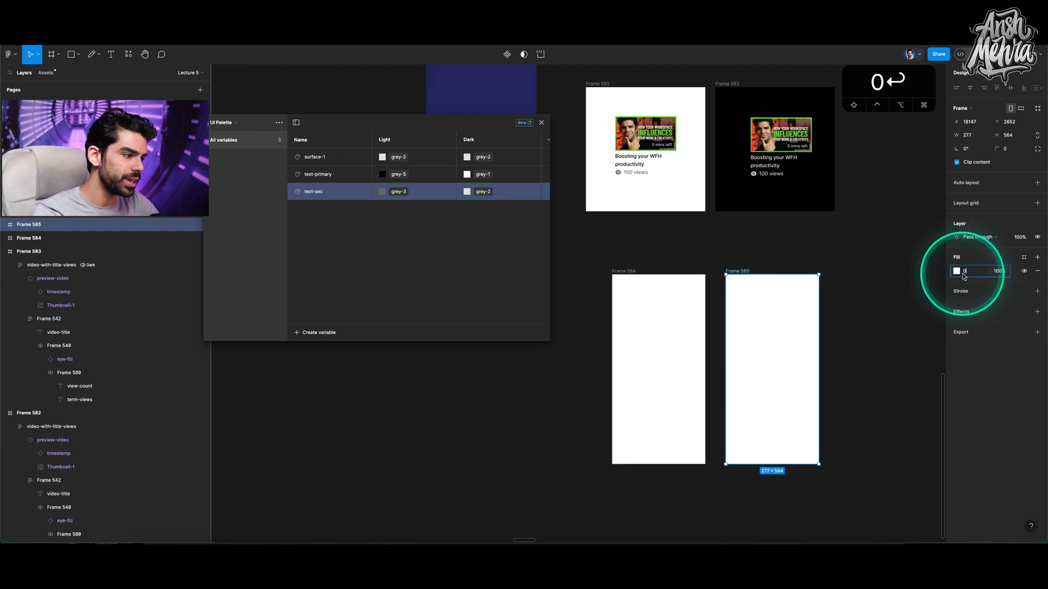
{"action": "type", "text": "0"}
{"action": "key", "text": "Return"}
Step: Copy the light video card into both the tall white frame and the tall black frame
{"action": "left_click", "coordinate": [645, 146]}
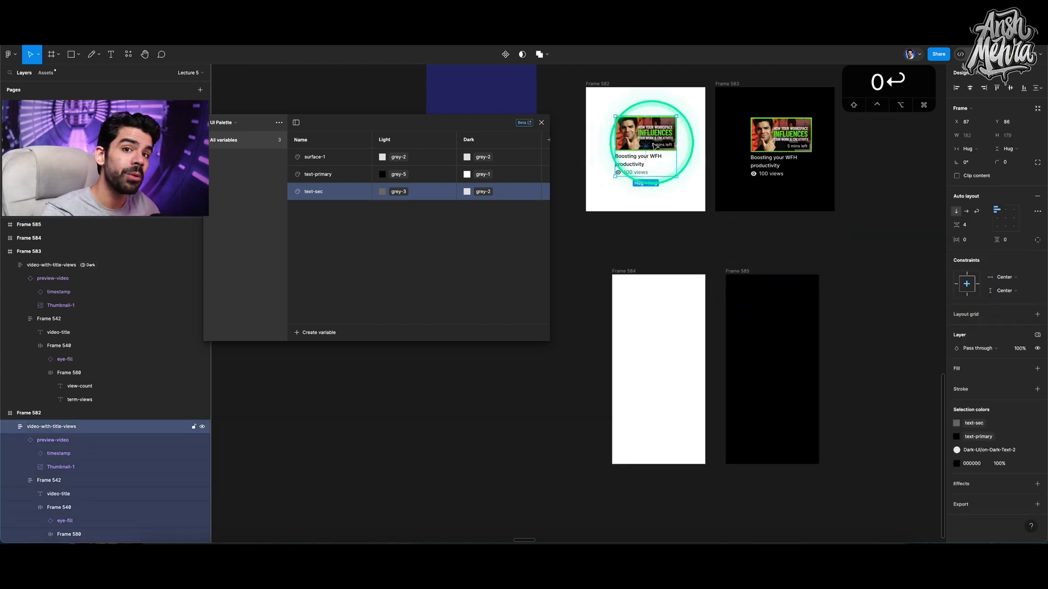
{"action": "left_click_drag", "start_coordinate": [655, 146], "coordinate": [774, 351]}
Step: Examine the UI Palette mode options of the card in the tall black frame and delete that card
{"action": "left_click", "coordinate": [1038, 337]}
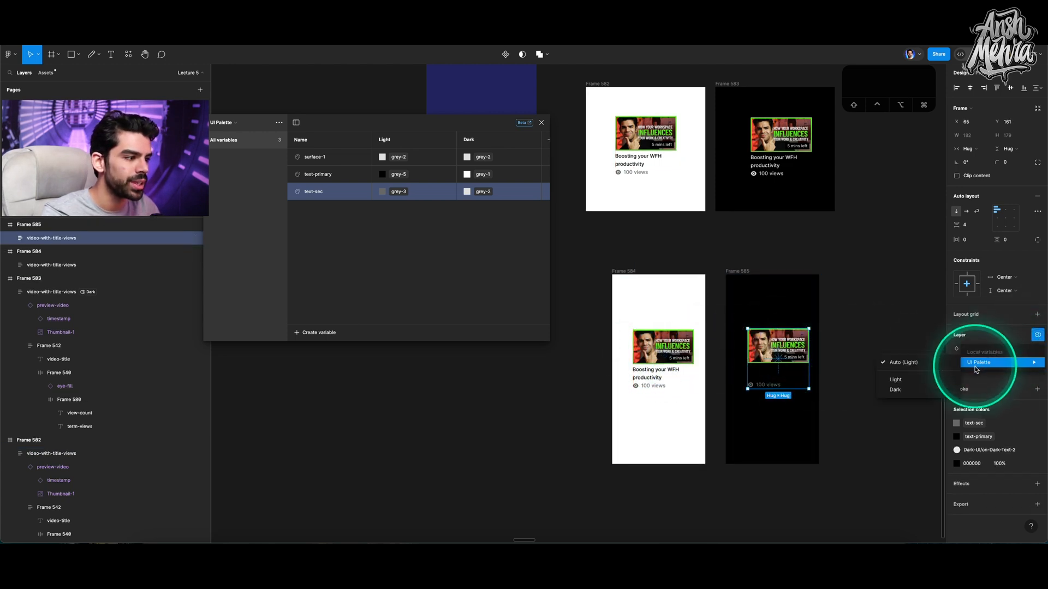
{"action": "left_click", "coordinate": [903, 363]}
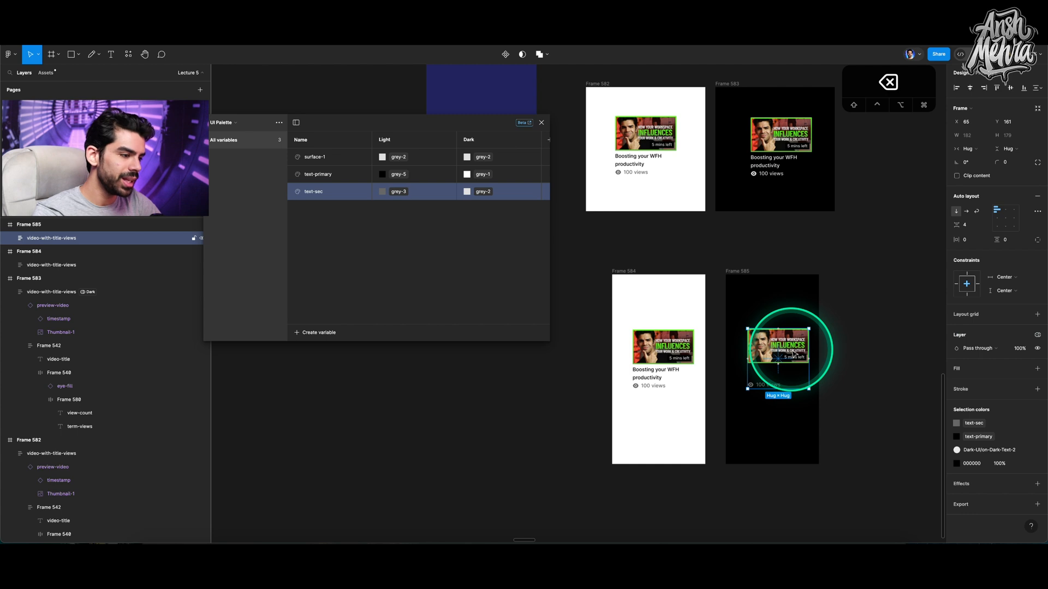
{"action": "key", "text": "BackSpace"}
Step: Move the tall black frame closer to the tall white one and copy the white frame's video card into it
{"action": "left_click", "coordinate": [736, 272]}
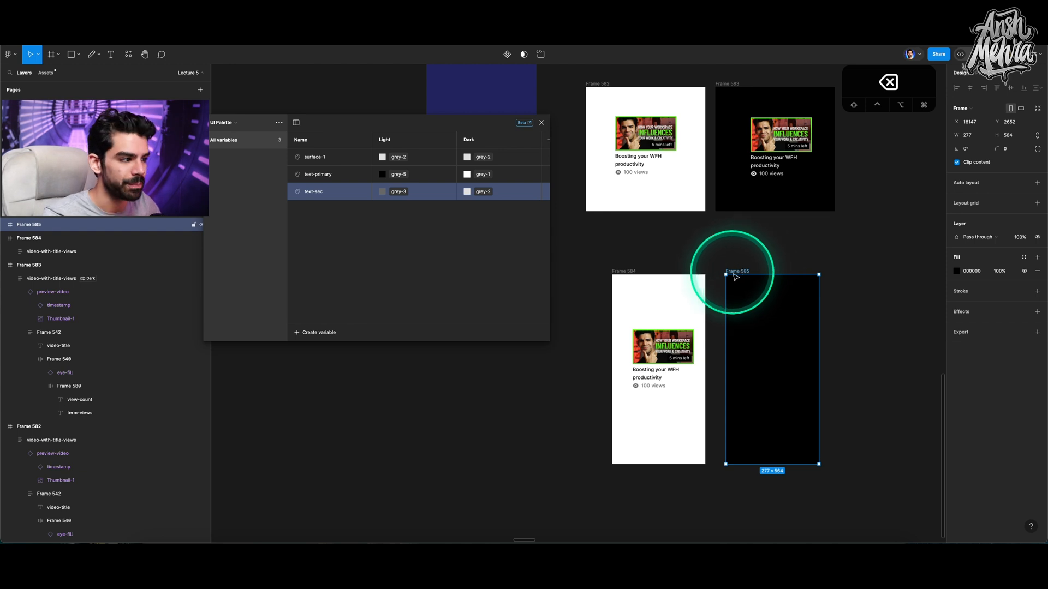
{"action": "left_click_drag", "start_coordinate": [735, 277], "coordinate": [731, 277]}
{"action": "scroll", "coordinate": [731, 277], "scroll_direction": "left", "scroll_amount": 1}
{"action": "left_click", "coordinate": [662, 363]}
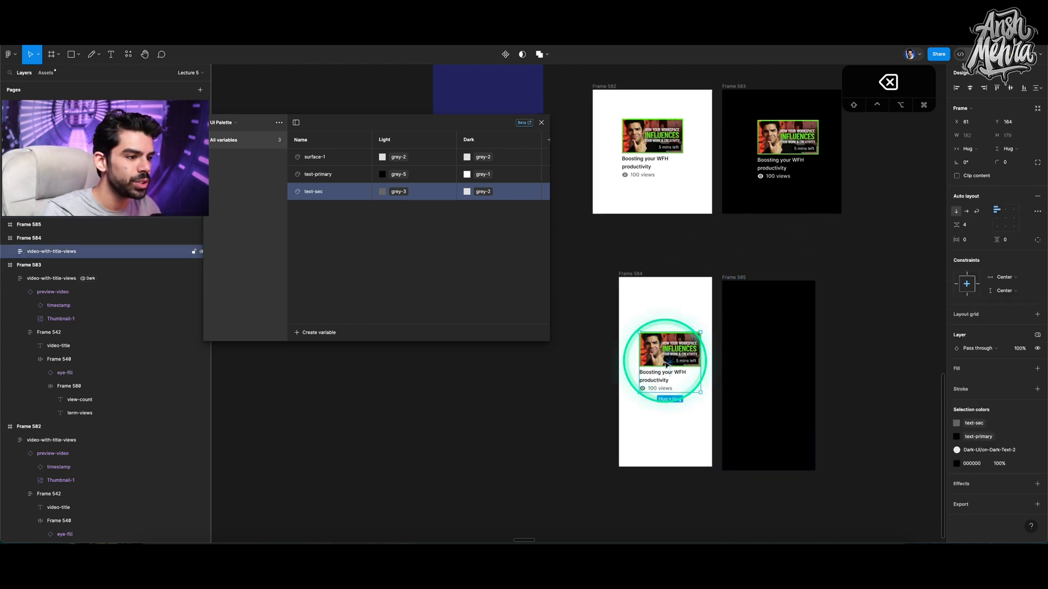
{"action": "left_click_drag", "start_coordinate": [662, 362], "coordinate": [762, 360]}
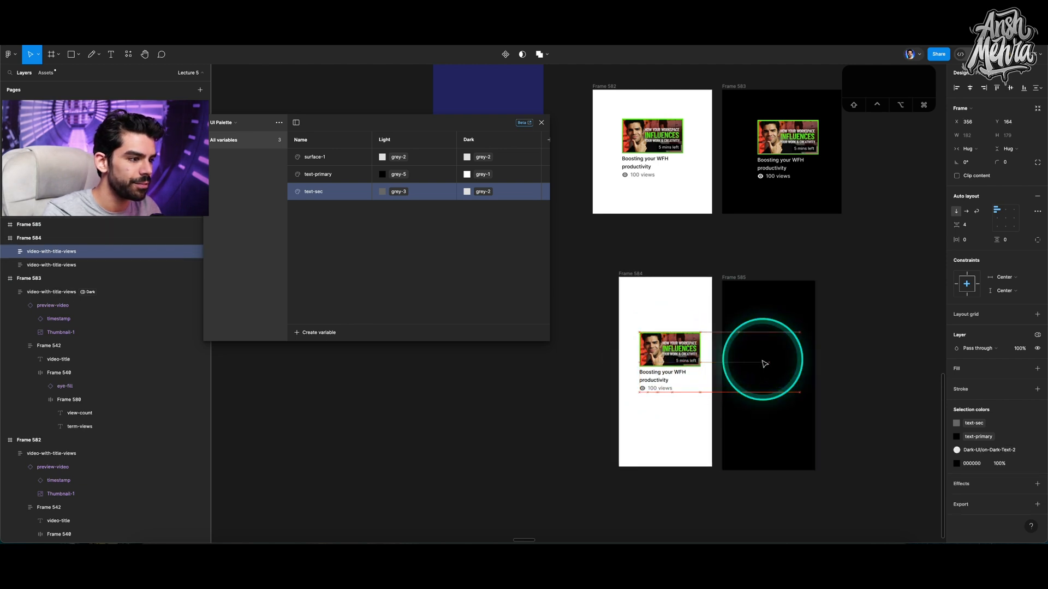
Step: Switch the whole tall black frame to the Dark mode of the UI Palette collection
{"action": "left_click", "coordinate": [739, 281]}
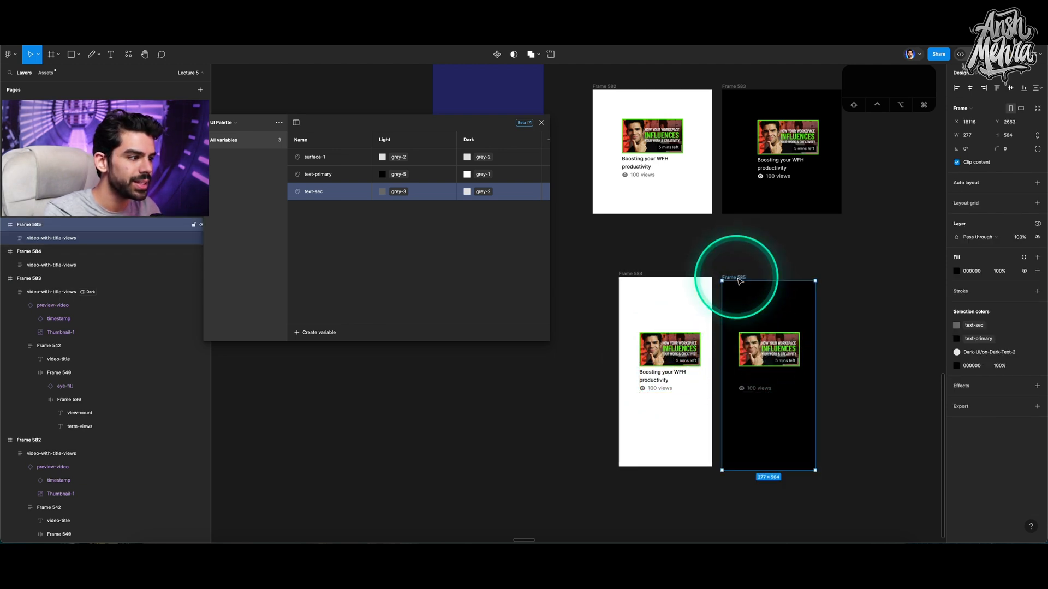
{"action": "left_click", "coordinate": [1037, 223]}
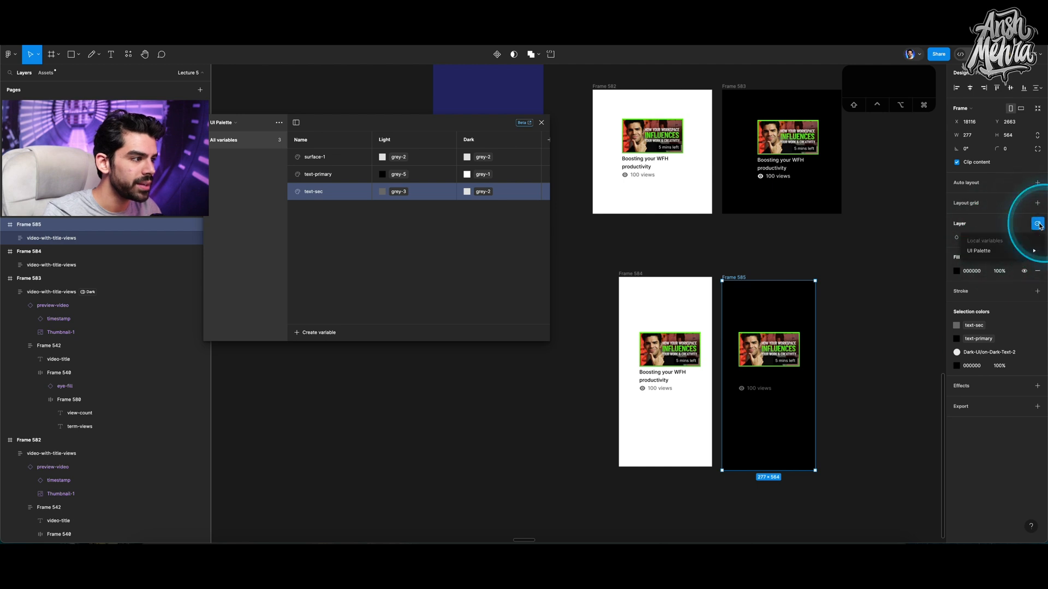
{"action": "left_click", "coordinate": [908, 276]}
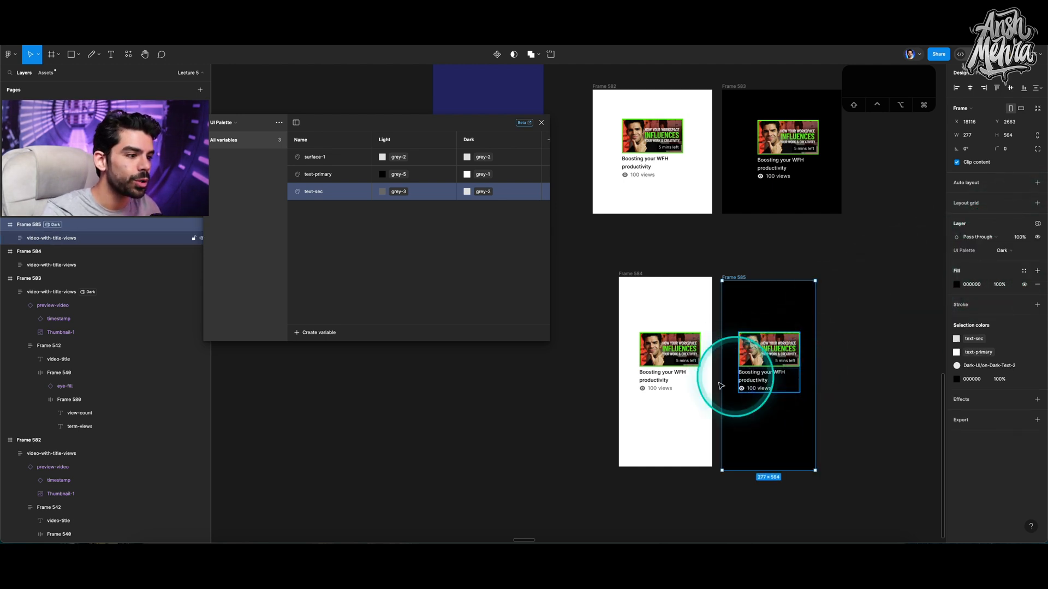
{"action": "left_click", "coordinate": [745, 379]}
{"action": "scroll", "coordinate": [684, 374], "scroll_direction": "up", "scroll_amount": 3}
{"action": "left_click_drag", "start_coordinate": [657, 336], "coordinate": [833, 448]}
{"action": "key", "text": "BackSpace"}
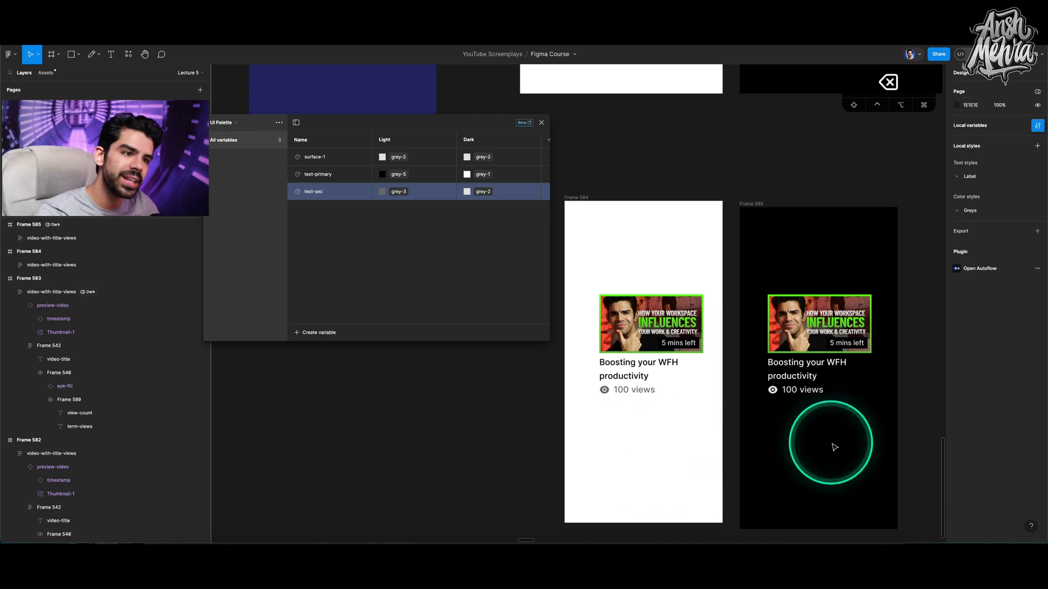
Step: Draw a rectangle about 264 × 46 below the video card in the short white frame and set its corner radius to 6
{"action": "scroll", "coordinate": [610, 233], "scroll_direction": "up", "scroll_amount": 3}
{"action": "scroll", "coordinate": [610, 234], "scroll_direction": "left", "scroll_amount": 3}
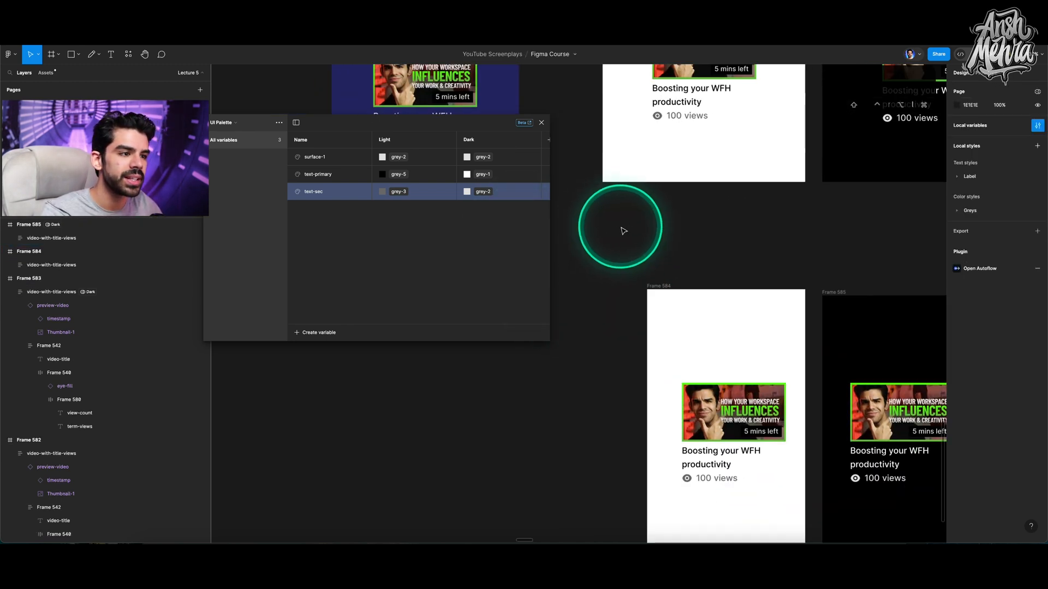
{"action": "key", "text": "r"}
{"action": "mouse_move", "coordinate": [627, 136]}
{"action": "left_mouse_down"}
{"action": "mouse_move", "coordinate": [779, 168]}
{"action": "mouse_move", "coordinate": [762, 160]}
{"action": "left_mouse_up"}
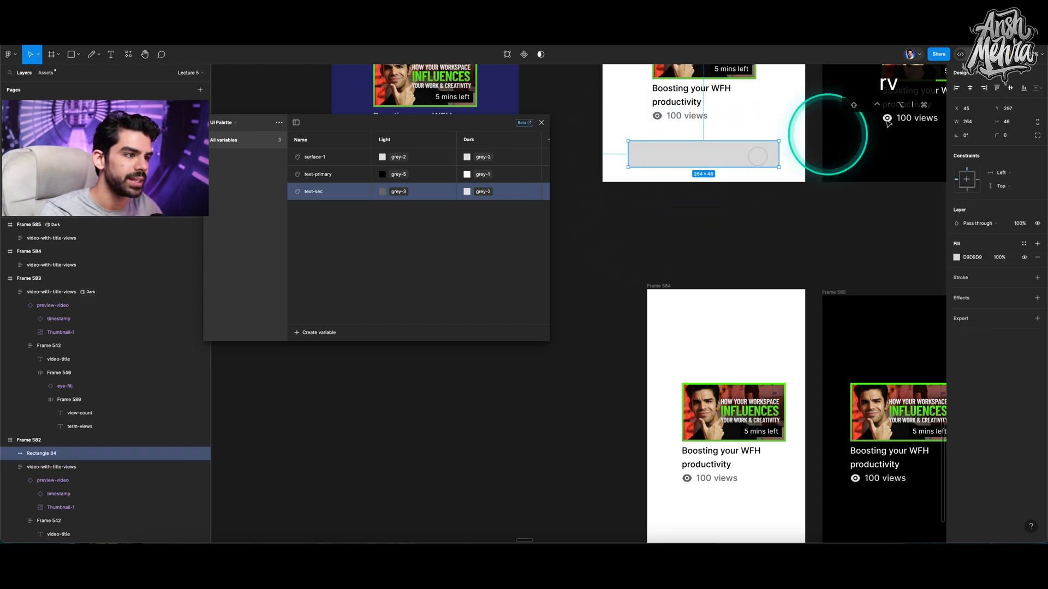
{"action": "left_click", "coordinate": [1007, 137]}
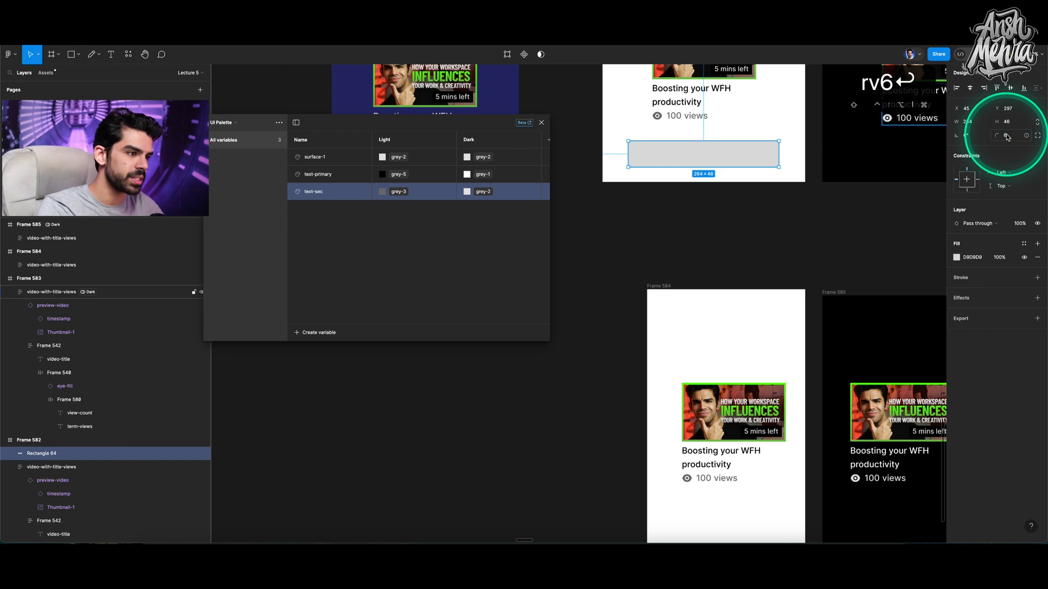
Step: Add the text "Click me" on the new grey rectangle as its label
{"action": "scroll", "coordinate": [701, 151], "scroll_direction": "up", "scroll_amount": 3, "text": "ctrl"}
{"action": "key", "text": "t"}
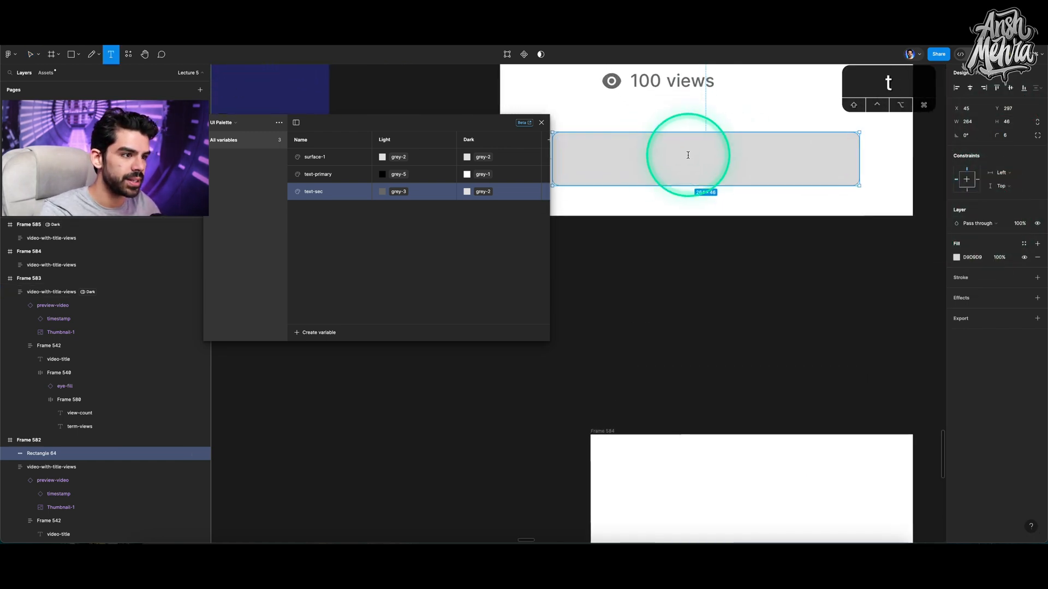
{"action": "left_click", "coordinate": [687, 155]}
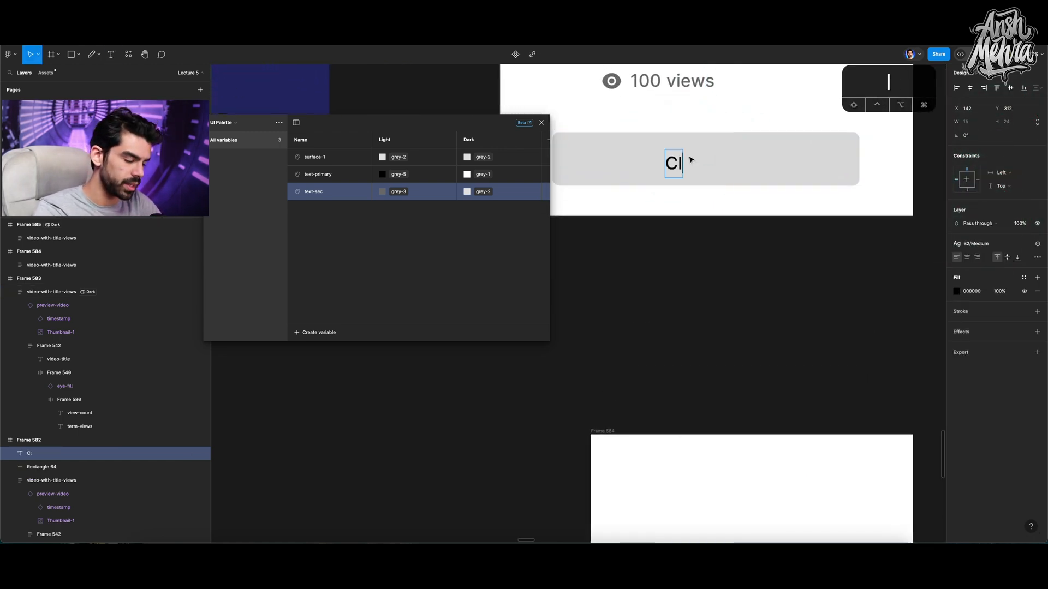
{"action": "left_click", "coordinate": [735, 227]}
Step: Centre the "Click me" label on the rectangle and combine both into one button component
{"action": "scroll", "coordinate": [735, 227], "scroll_direction": "down", "scroll_amount": 3}
{"action": "left_click", "coordinate": [764, 180], "text": "shift"}
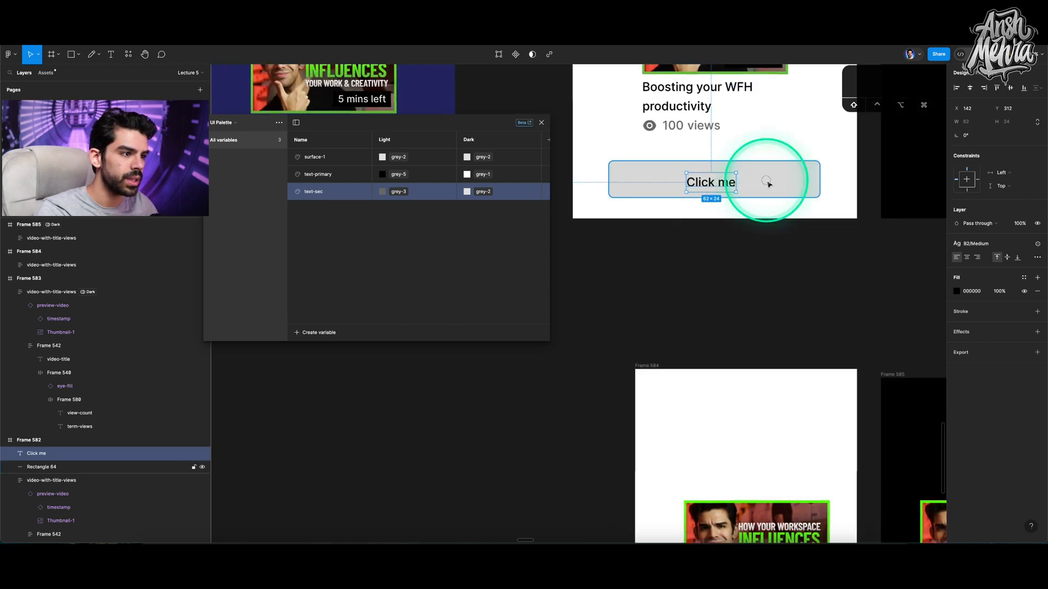
{"action": "key", "text": "super+g"}
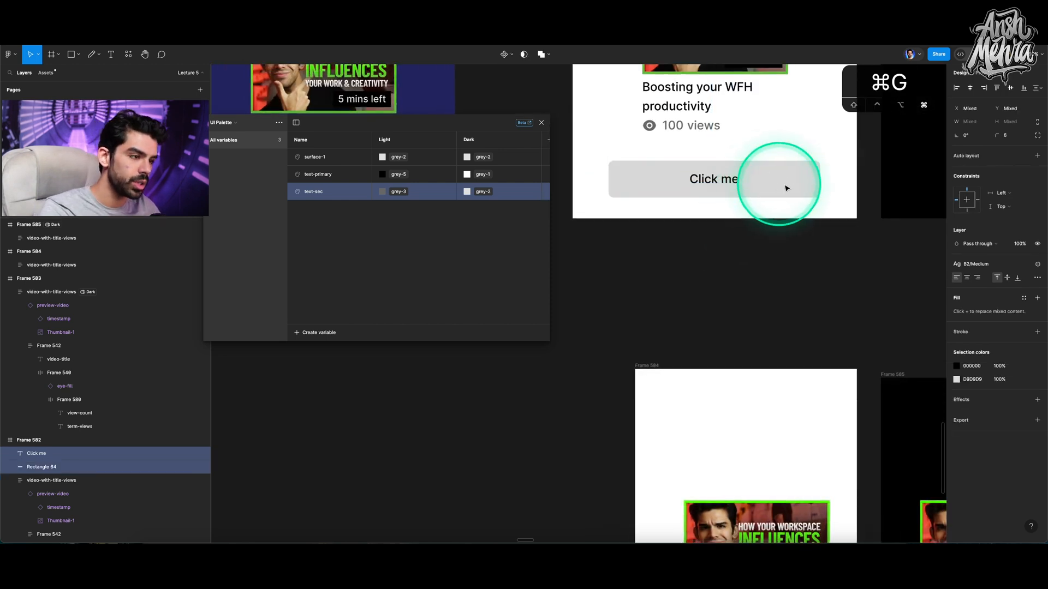
Step: Create a color variable named button-primary-bg in the UI Palette collection
{"action": "double_click", "coordinate": [640, 184]}
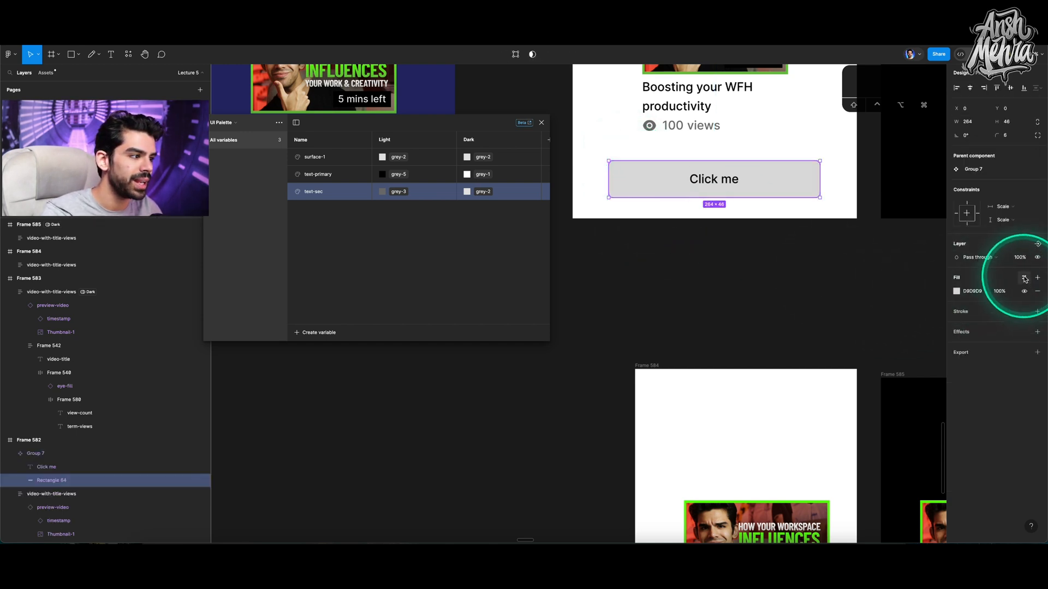
{"action": "left_click", "coordinate": [304, 337]}
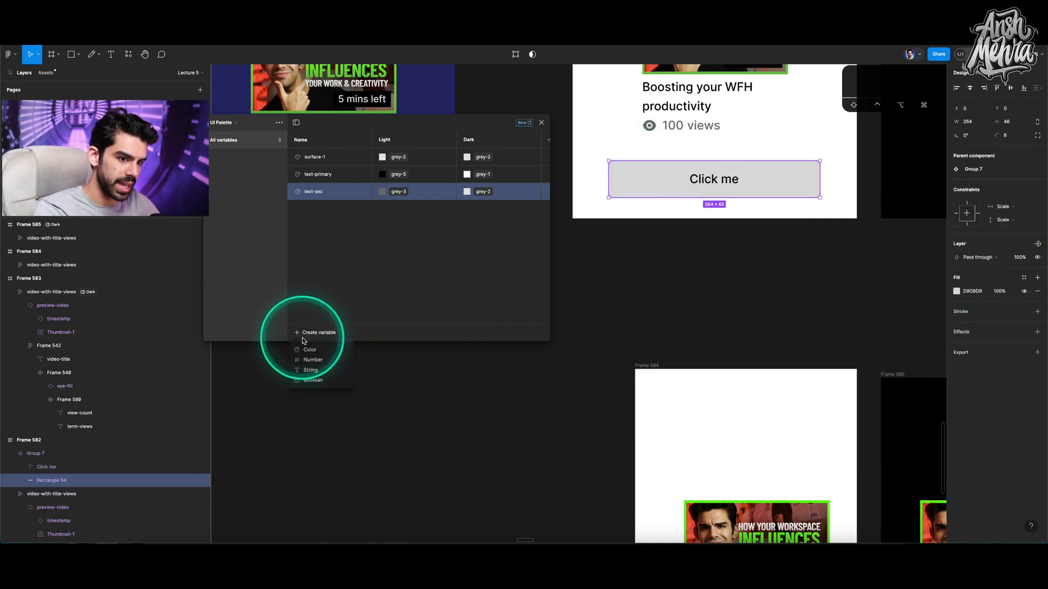
{"action": "left_click", "coordinate": [307, 349]}
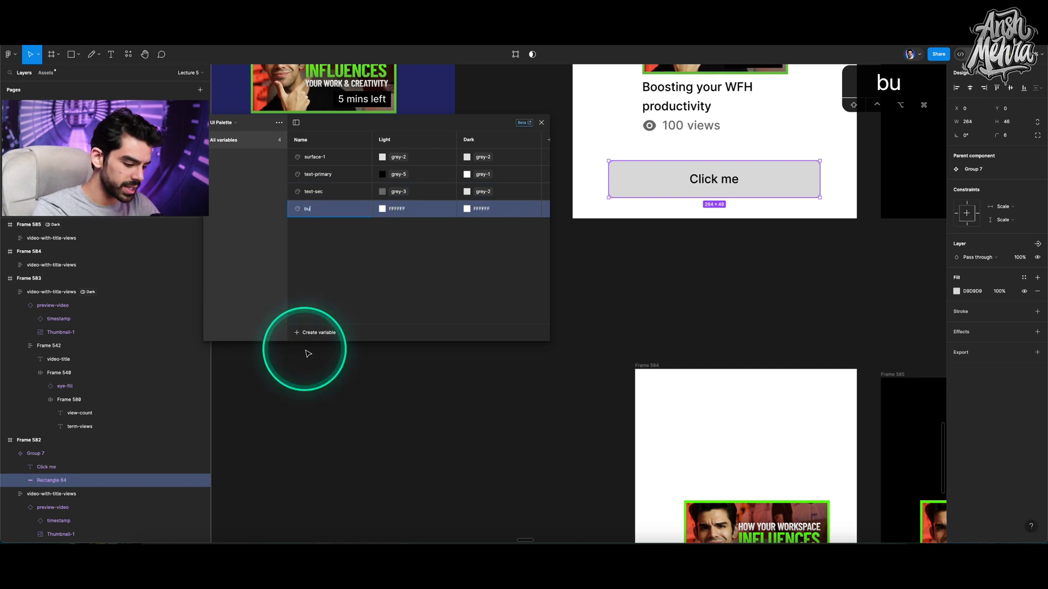
{"action": "type", "text": "button-primary-bf"}
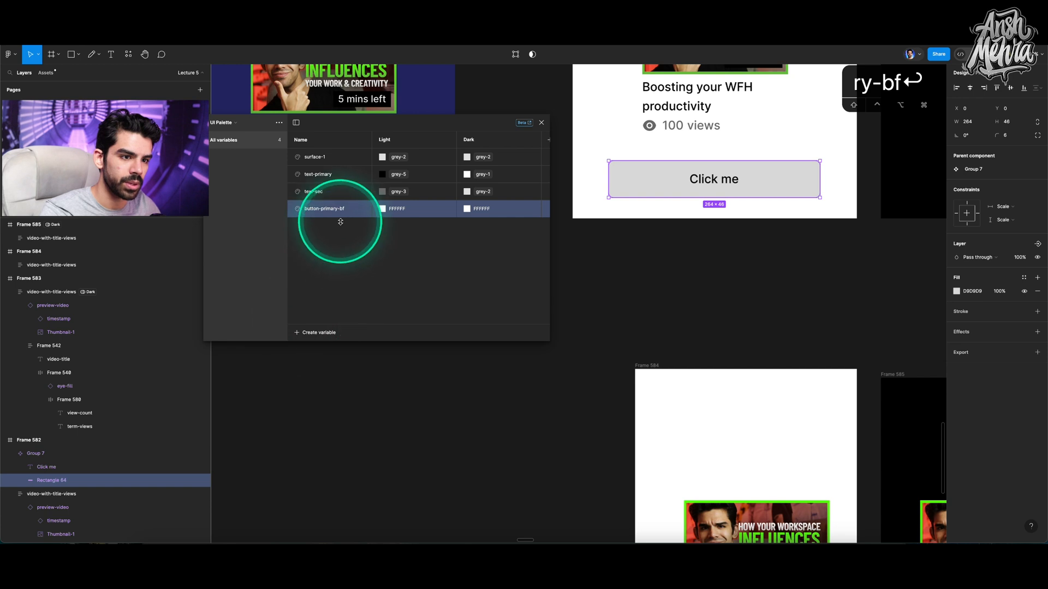
{"action": "double_click", "coordinate": [352, 210]}
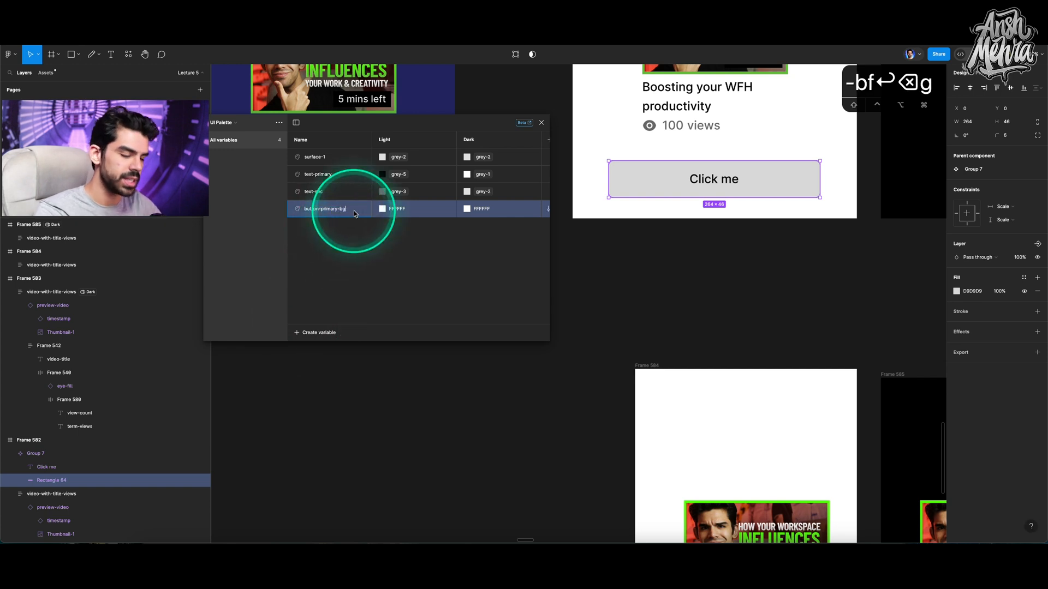
{"action": "key", "text": "Return"}
Step: Link button-primary-bg to the primitives grey-5 for Light and grey-1 for Dark
{"action": "left_click", "coordinate": [384, 208]}
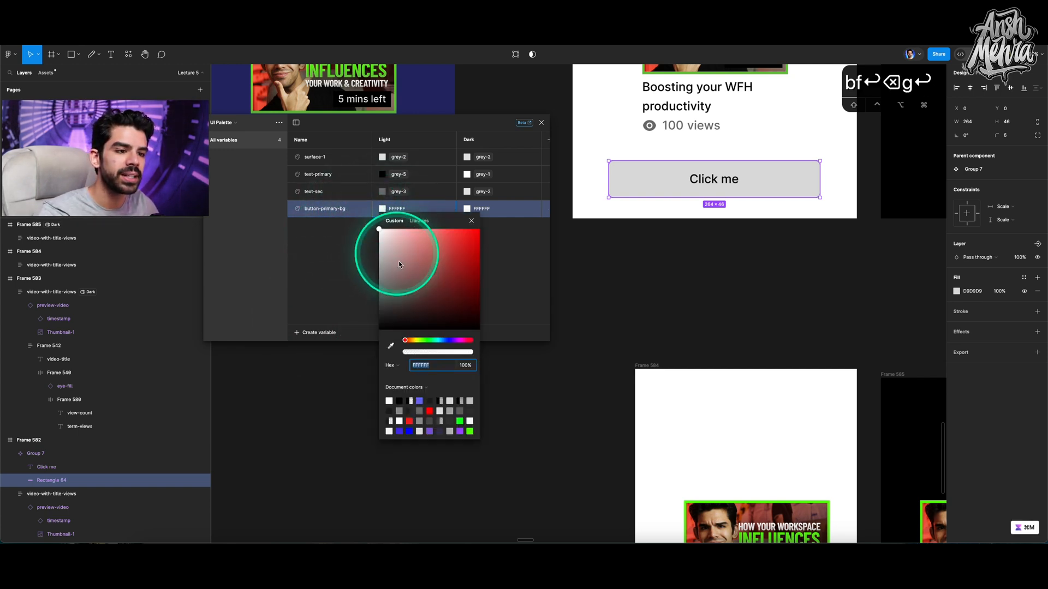
{"action": "left_click", "coordinate": [420, 223]}
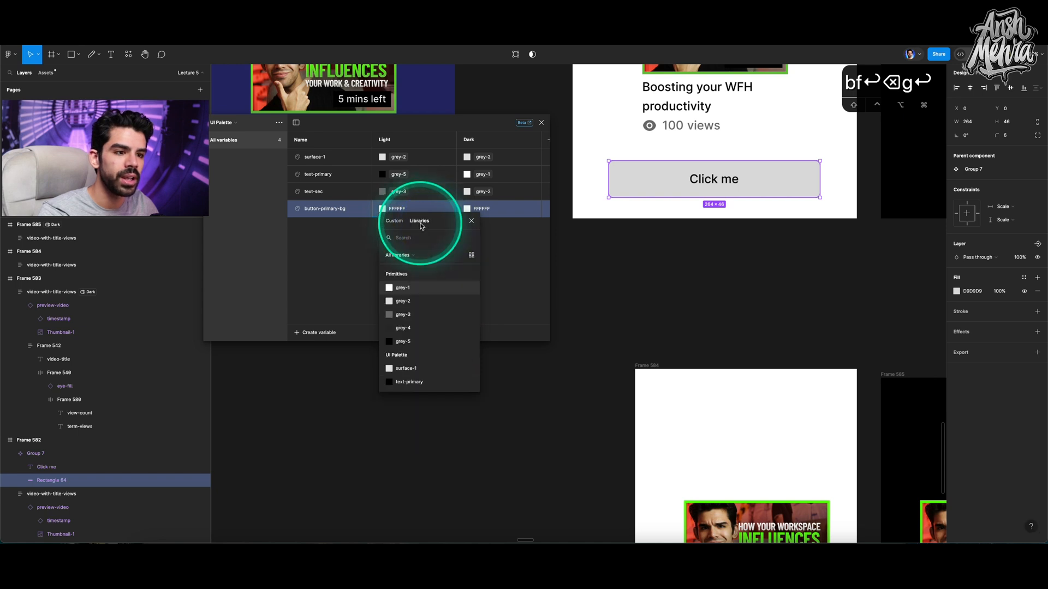
{"action": "left_click", "coordinate": [403, 341]}
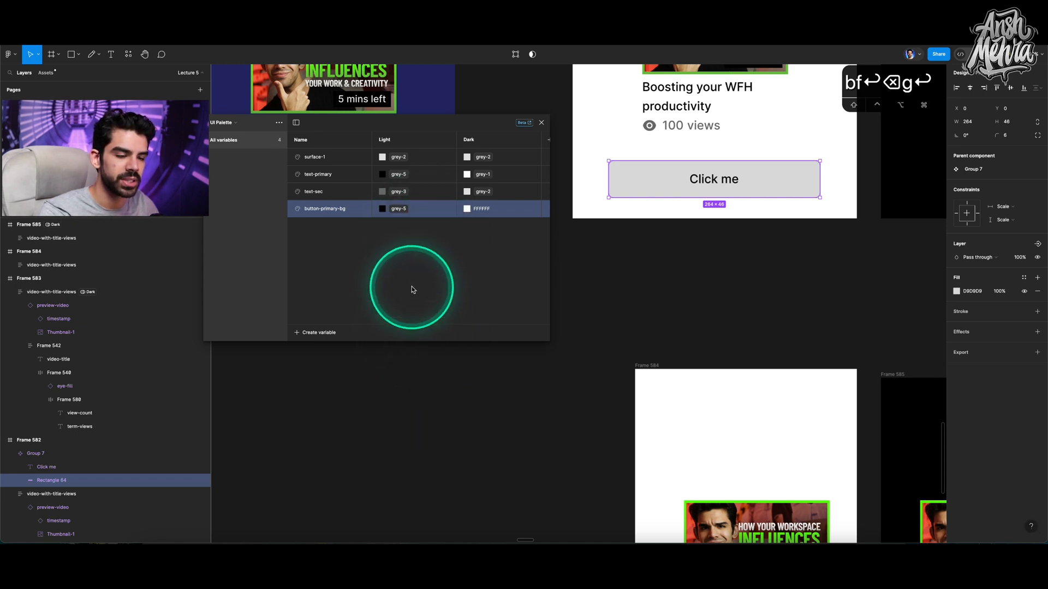
{"action": "left_click", "coordinate": [467, 209]}
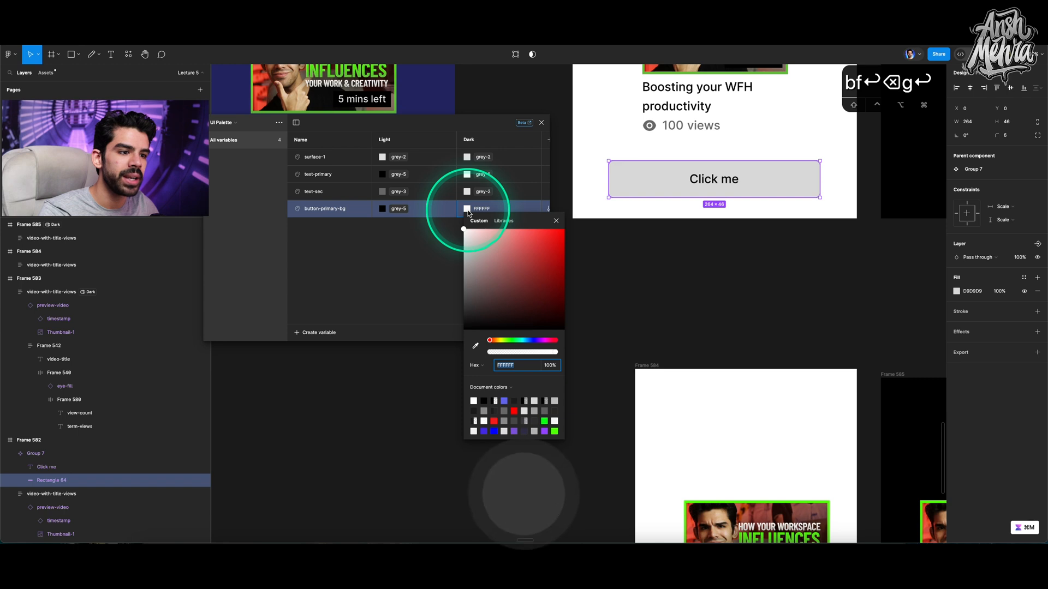
{"action": "left_click", "coordinate": [499, 220]}
{"action": "left_click", "coordinate": [484, 285]}
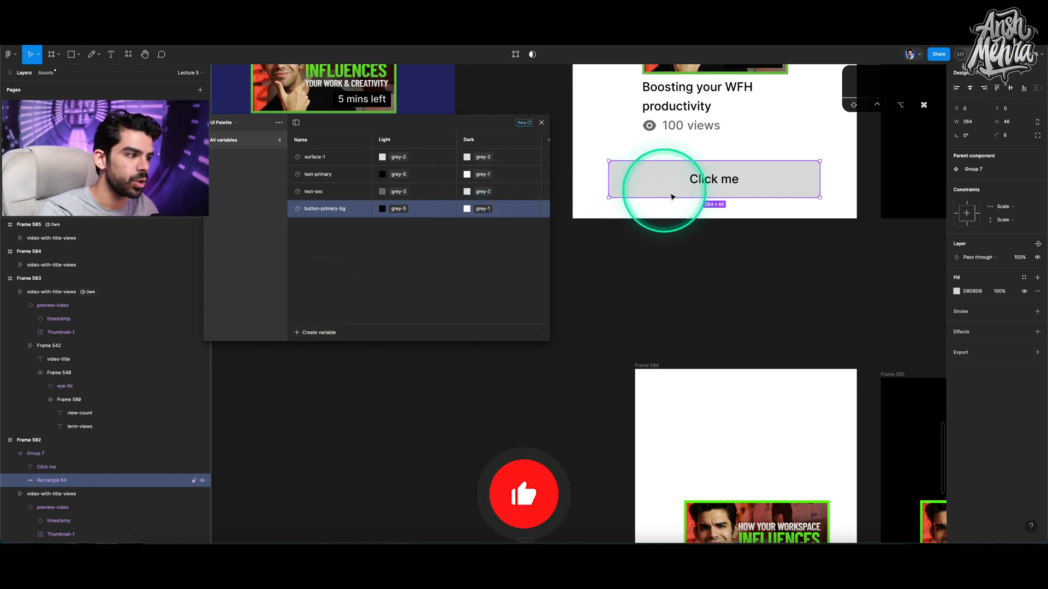
Step: Apply the button-primary-bg variable as the fill of the button's rectangle
{"action": "left_click", "coordinate": [1019, 280]}
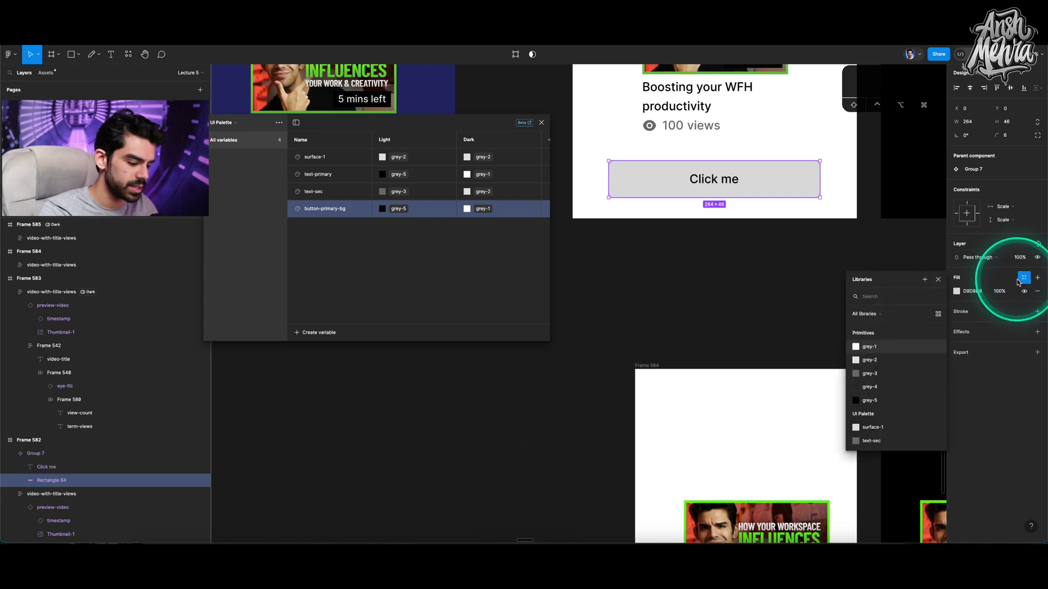
{"action": "type", "text": "but"}
{"action": "left_click", "coordinate": [895, 328]}
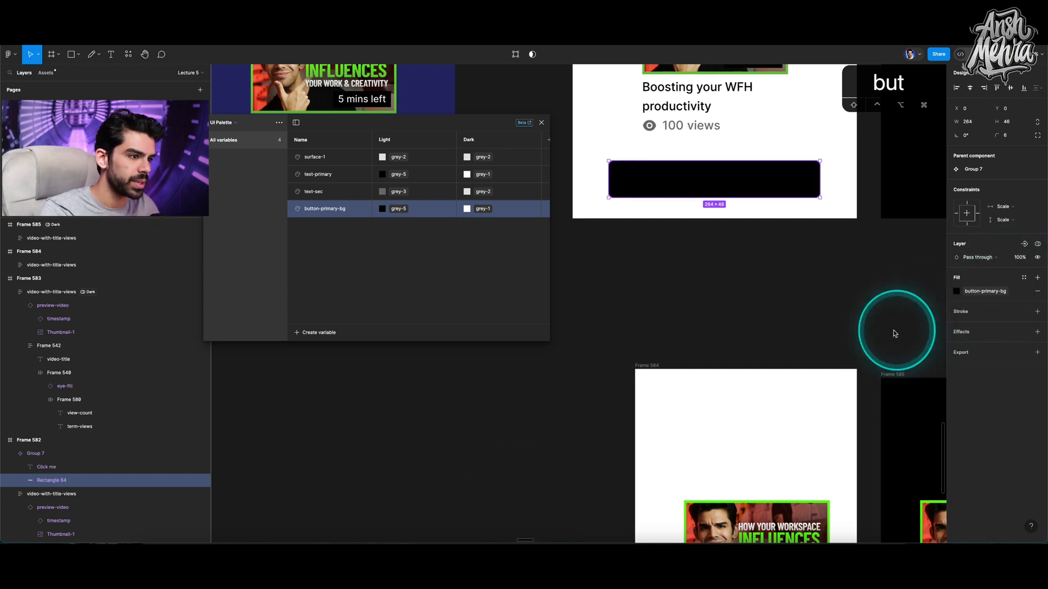
Step: Apply the text-primary variable as the fill of the button's "Click me" label
{"action": "left_click", "coordinate": [711, 184]}
{"action": "left_click", "coordinate": [1023, 325]}
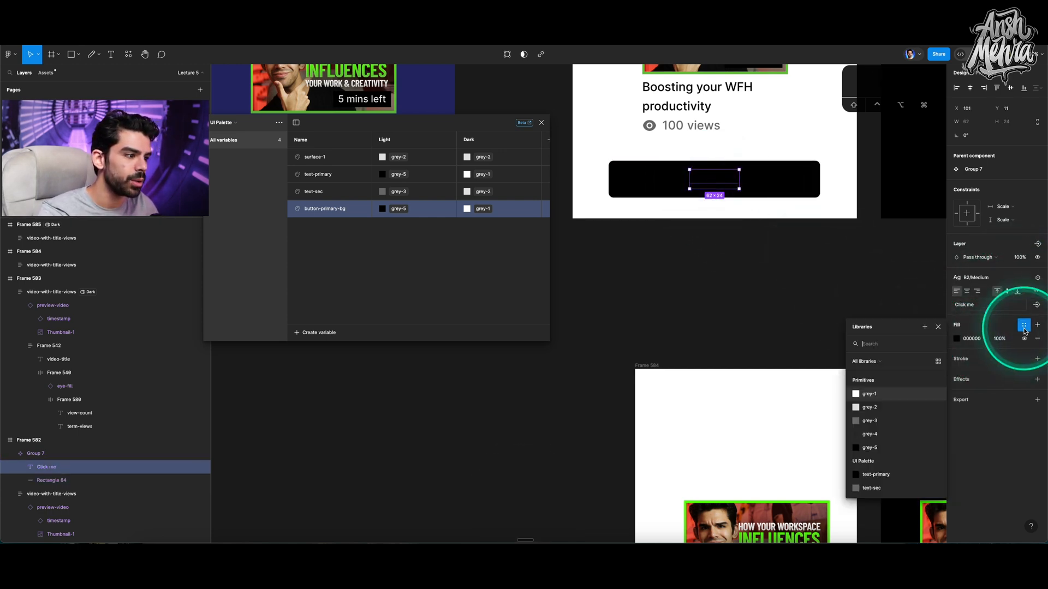
{"action": "scroll", "coordinate": [887, 443], "scroll_direction": "down", "scroll_amount": 2}
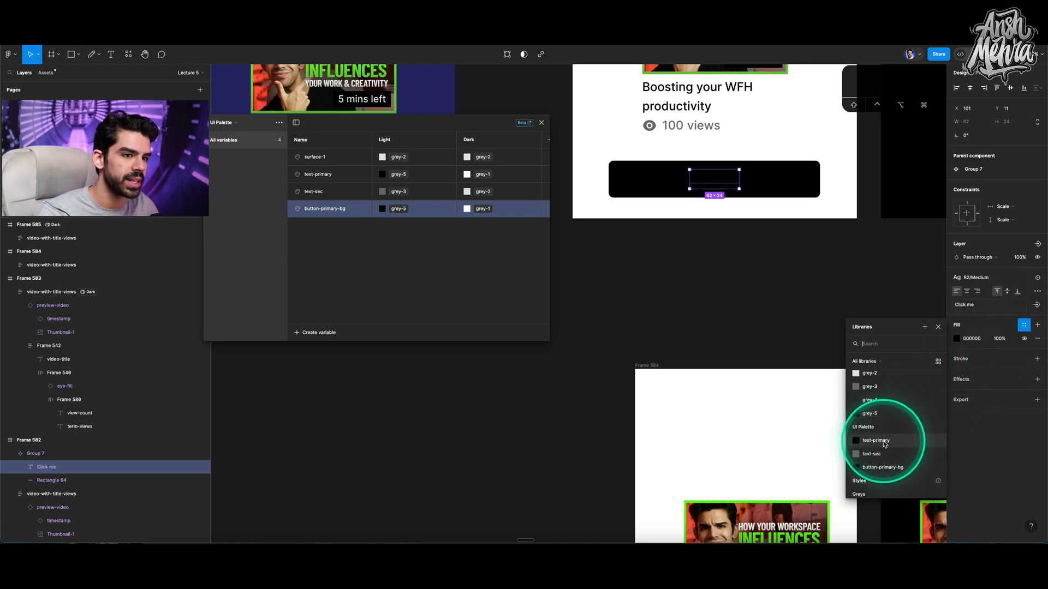
{"action": "left_click", "coordinate": [884, 442]}
Step: Set the whole button component's UI Palette mode to Light
{"action": "left_click", "coordinate": [778, 183]}
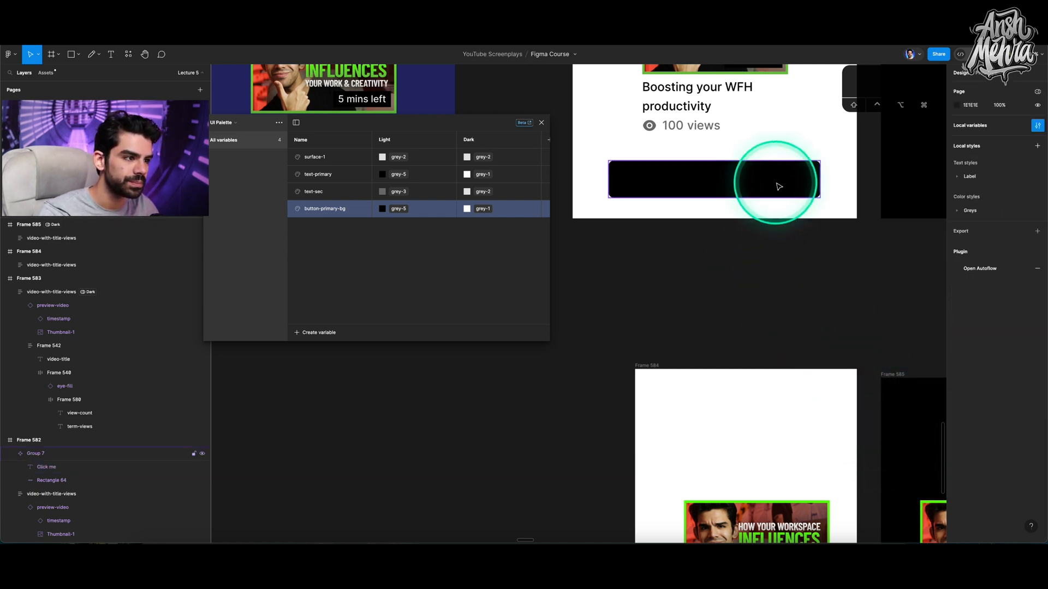
{"action": "left_click", "coordinate": [1033, 356]}
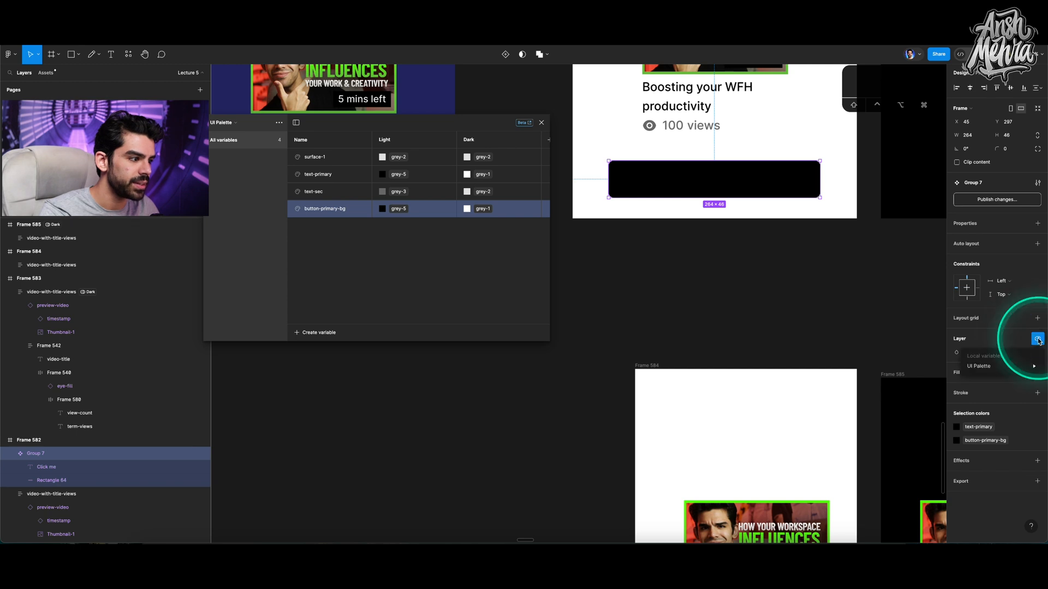
{"action": "mouse_move", "coordinate": [999, 366]}
{"action": "left_click", "coordinate": [931, 386]}
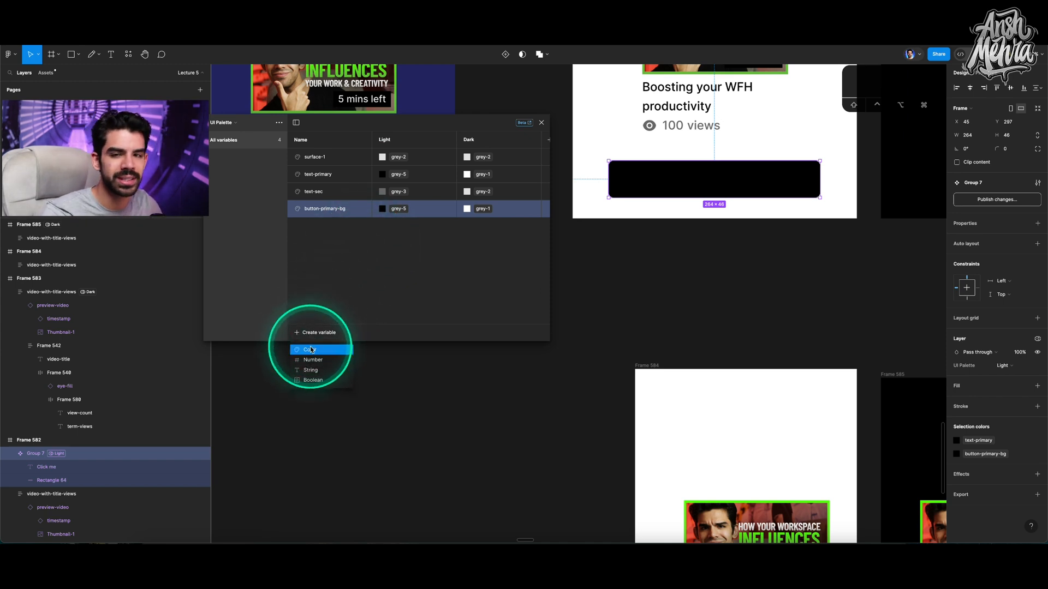
Step: Create a color variable named button-primary-txt in UI Palette, linked to grey-1 for Light and grey-5 for Dark
{"action": "left_click", "coordinate": [308, 351]}
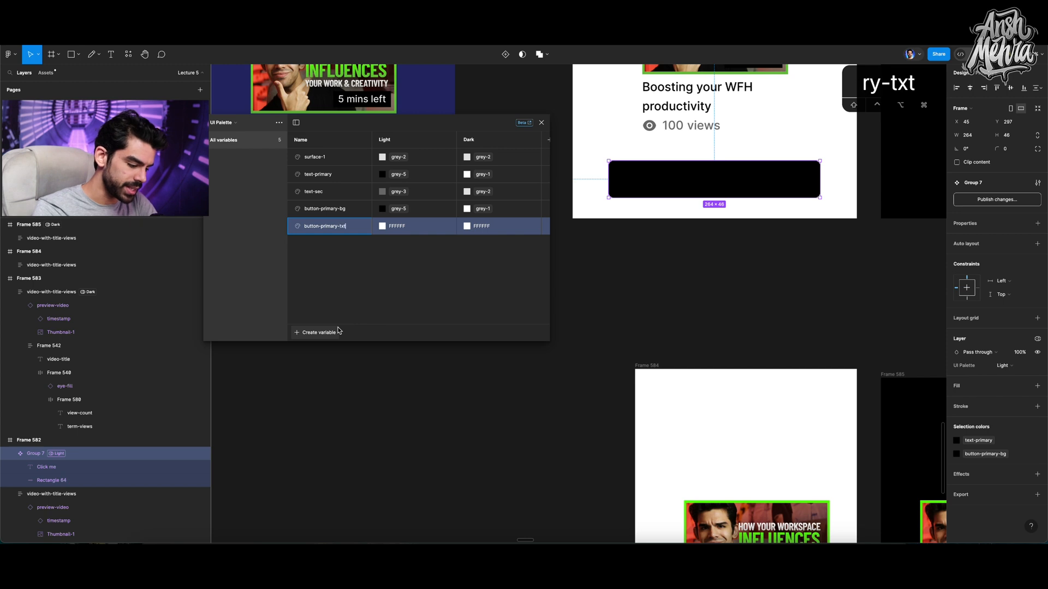
{"action": "left_click", "coordinate": [410, 228]}
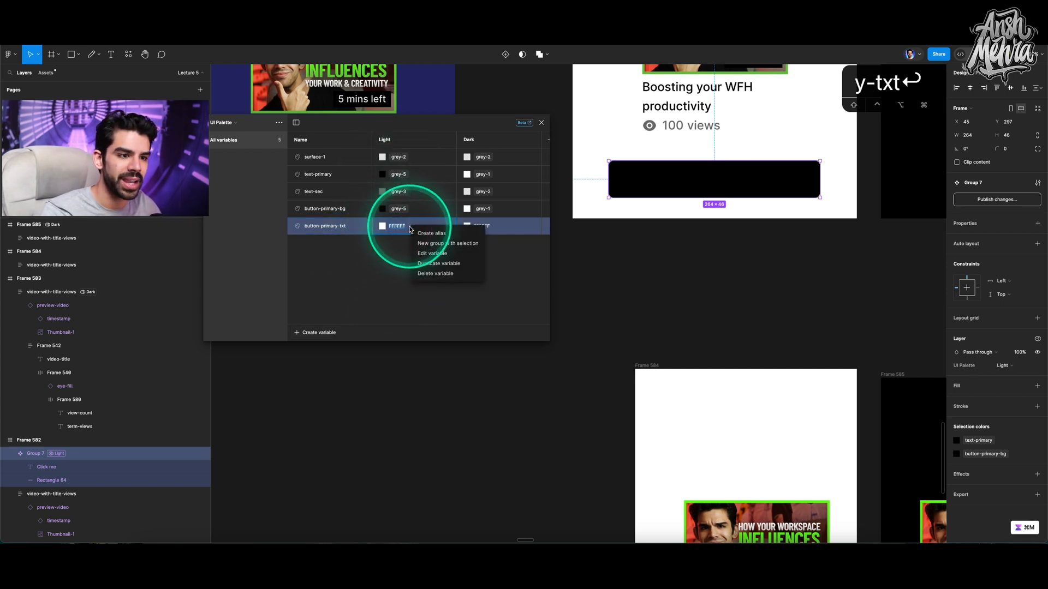
{"action": "left_click", "coordinate": [396, 311]}
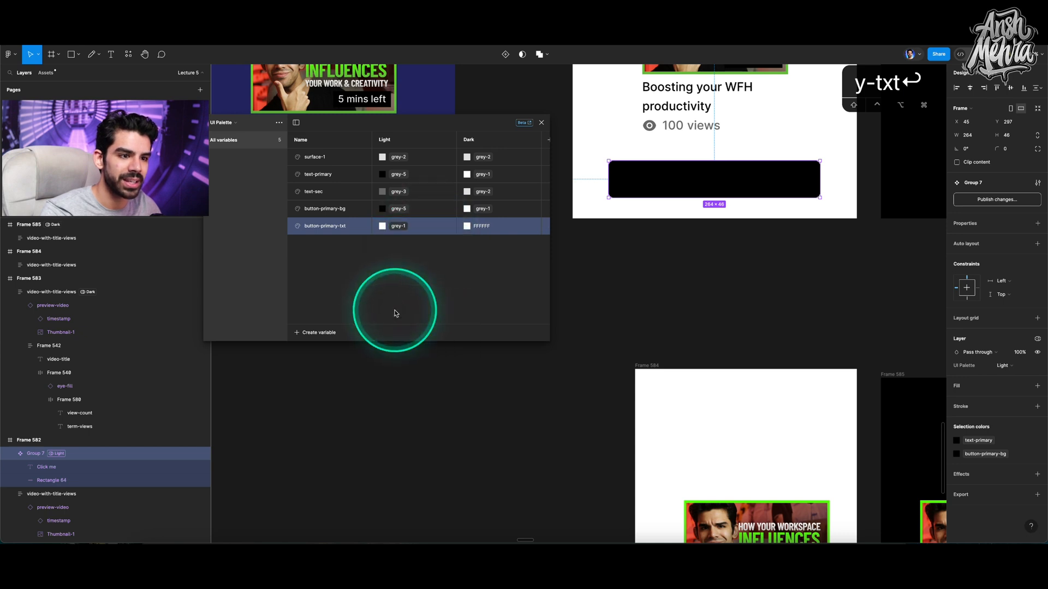
{"action": "left_click", "coordinate": [494, 227]}
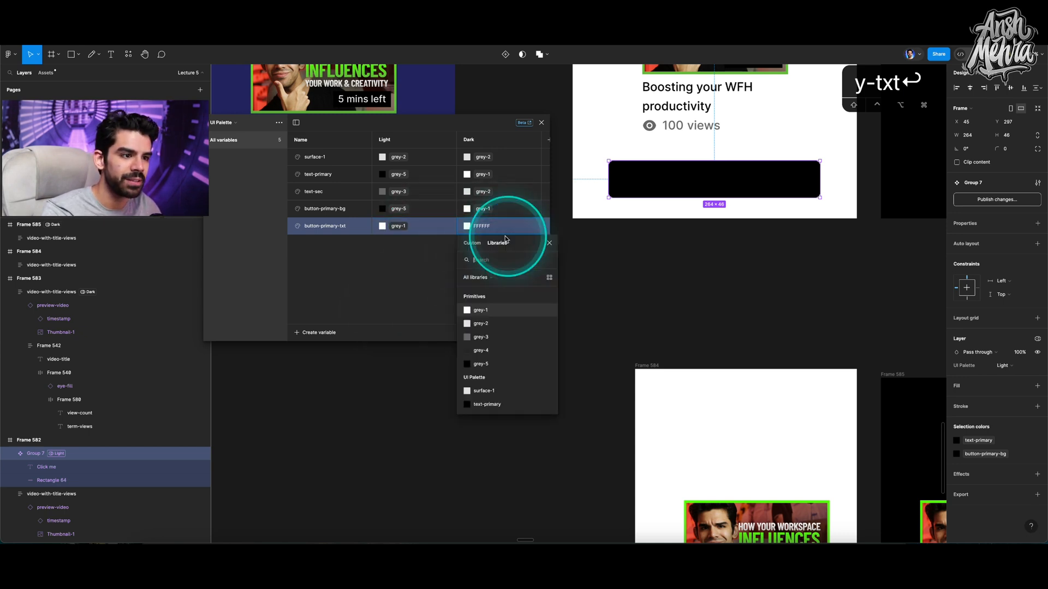
{"action": "left_click", "coordinate": [480, 364]}
Step: Restrict the color scoping of button-primary-txt by turning off "Show in all supported properties"
{"action": "left_click", "coordinate": [617, 314]}
{"action": "double_click", "coordinate": [717, 185]}
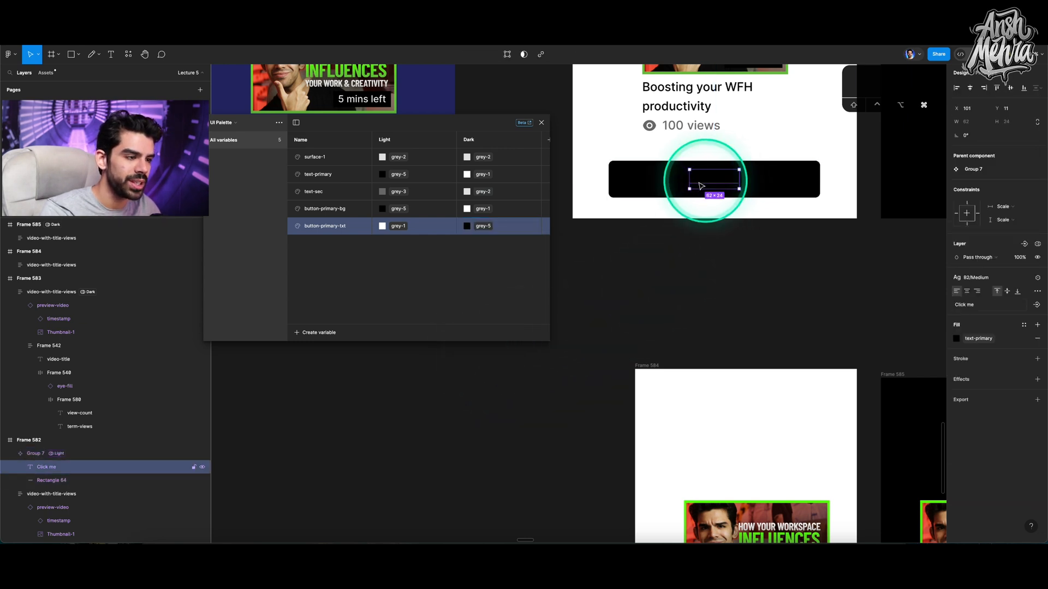
{"action": "left_click", "coordinate": [546, 228]}
{"action": "left_click", "coordinate": [450, 373]}
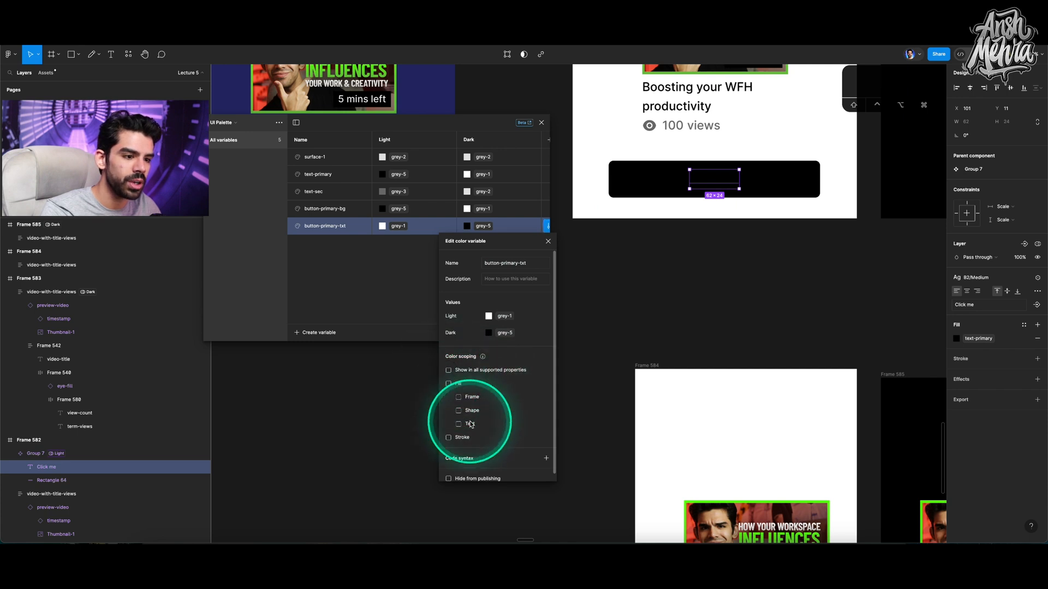
{"action": "left_click", "coordinate": [412, 299]}
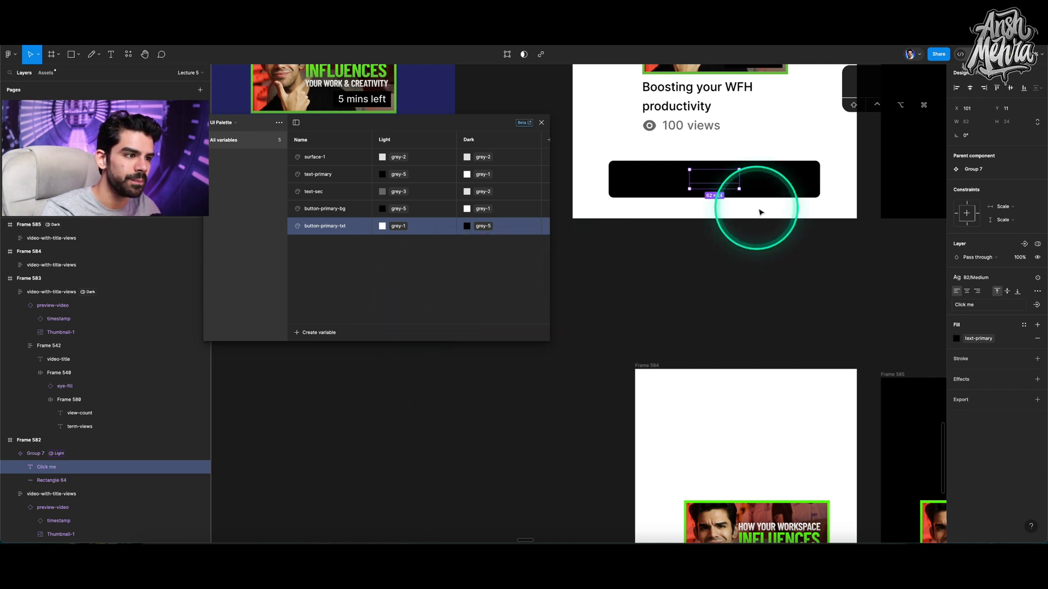
Step: Apply the button-primary-txt variable as the fill of the button's "Click me" label
{"action": "left_click", "coordinate": [979, 339]}
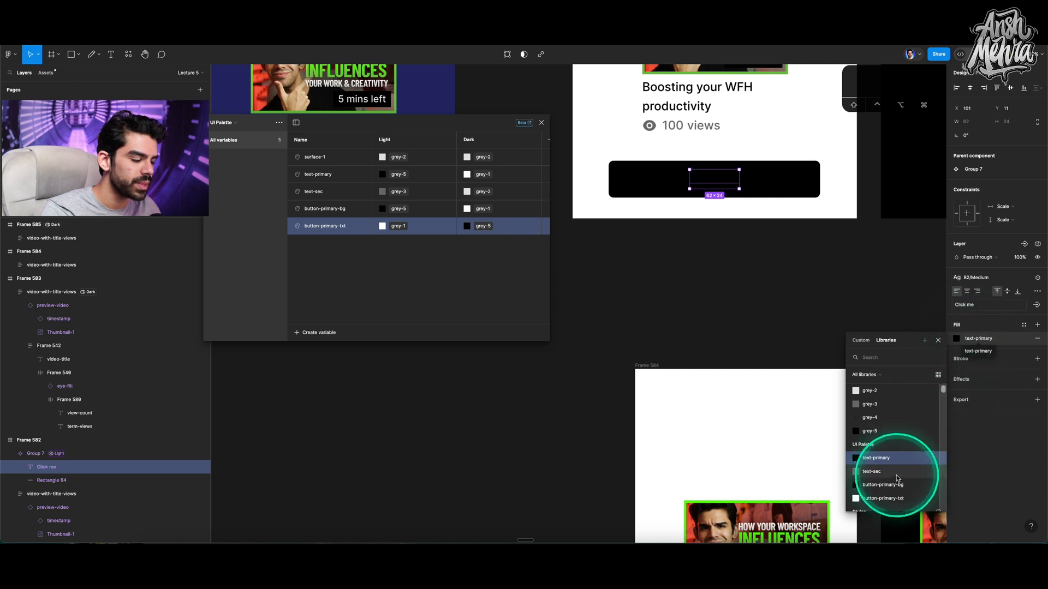
{"action": "left_click", "coordinate": [875, 498]}
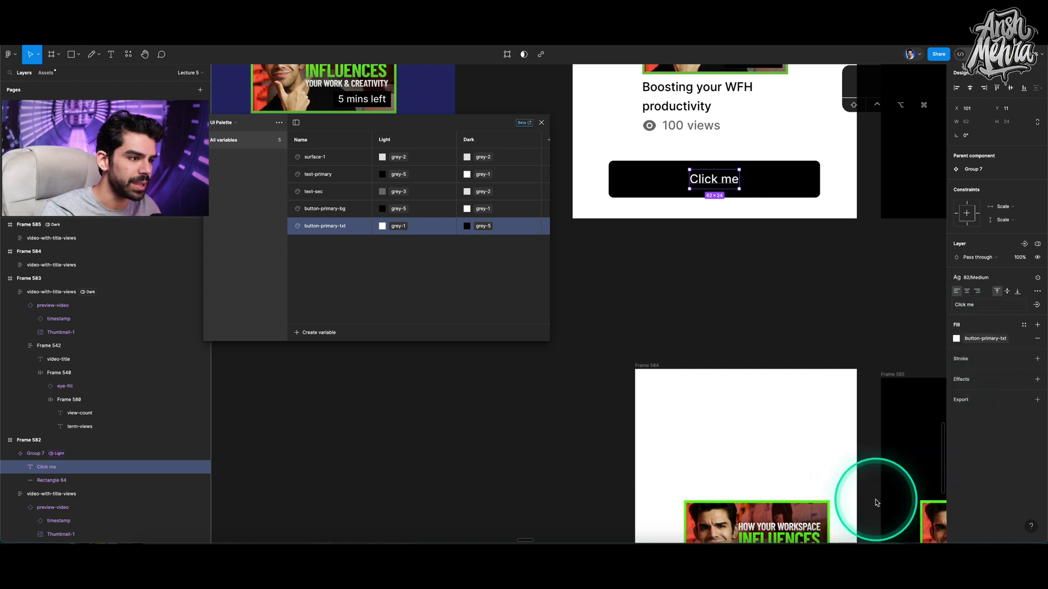
{"action": "left_click", "coordinate": [744, 321]}
Step: Copy the button from Frame 582 onto the empty canvas beside Frame 584
{"action": "left_click", "coordinate": [620, 241]}
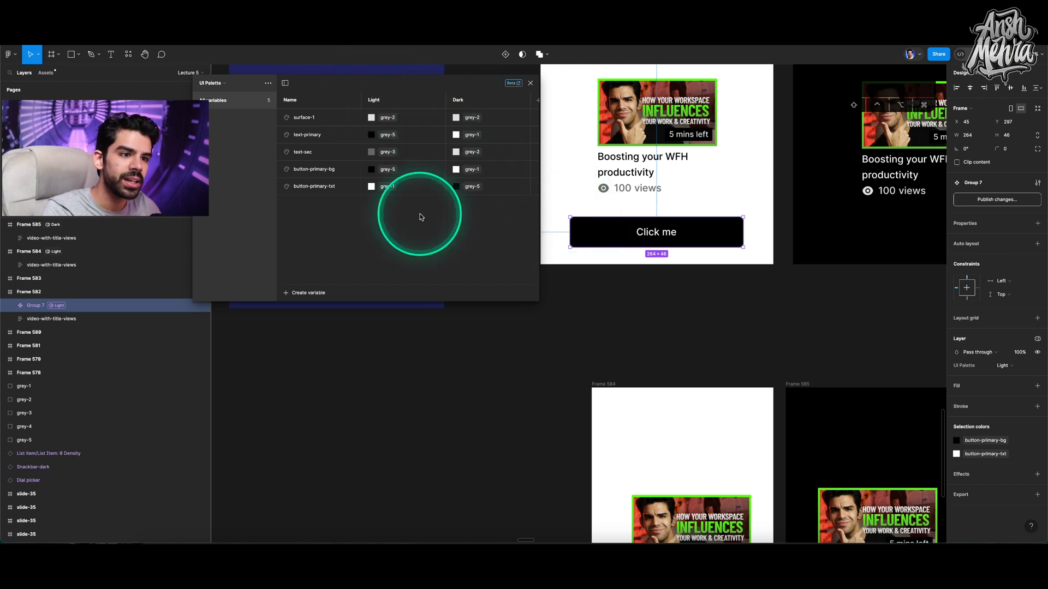
{"action": "scroll", "coordinate": [657, 243], "scroll_direction": "down", "scroll_amount": 3}
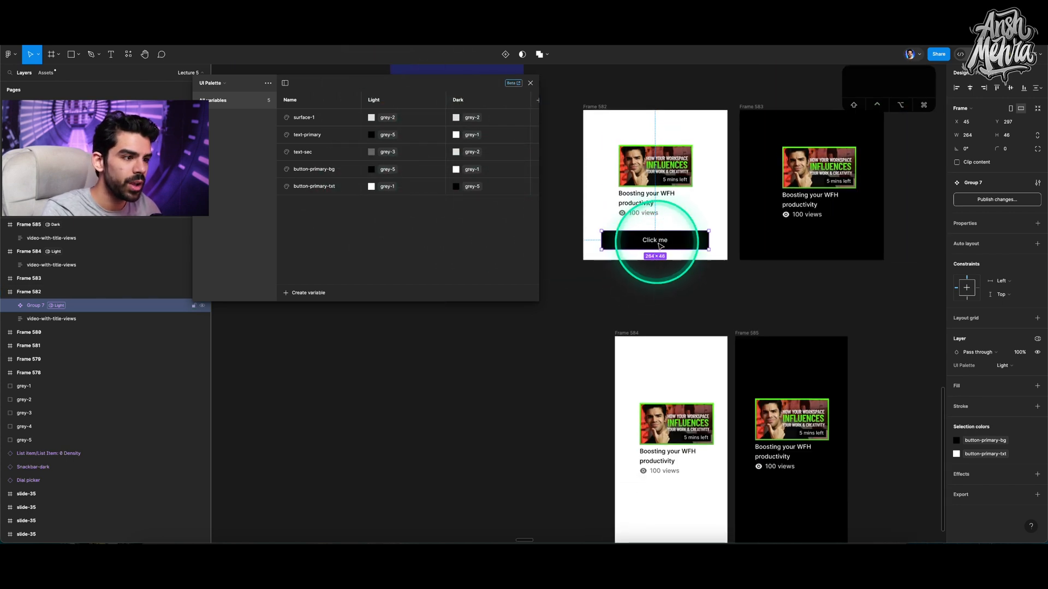
{"action": "left_click_drag", "start_coordinate": [660, 243], "coordinate": [557, 349]}
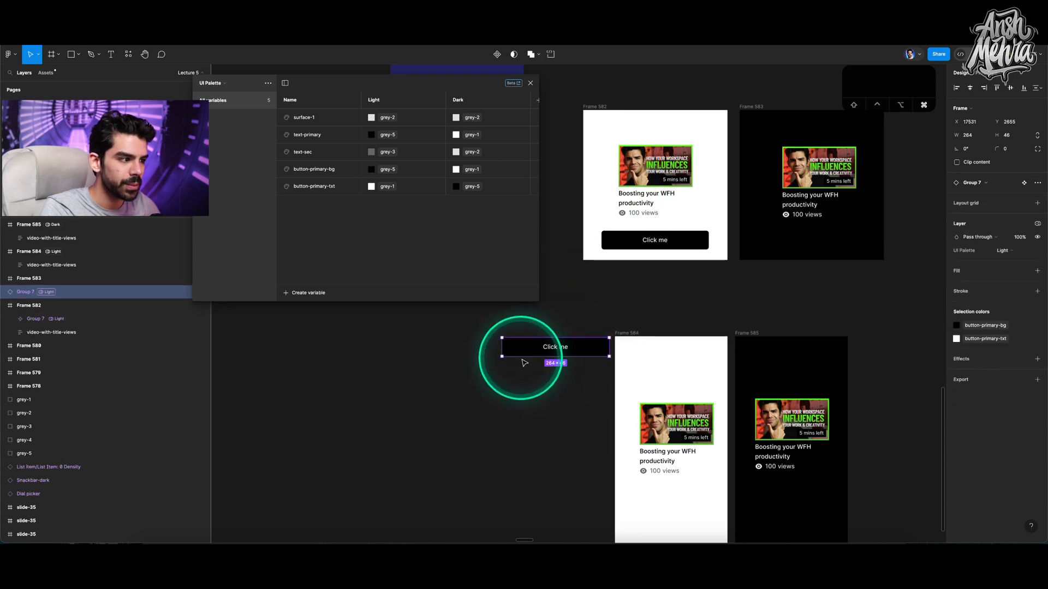
{"action": "scroll", "coordinate": [524, 360], "scroll_direction": "up", "scroll_amount": 3}
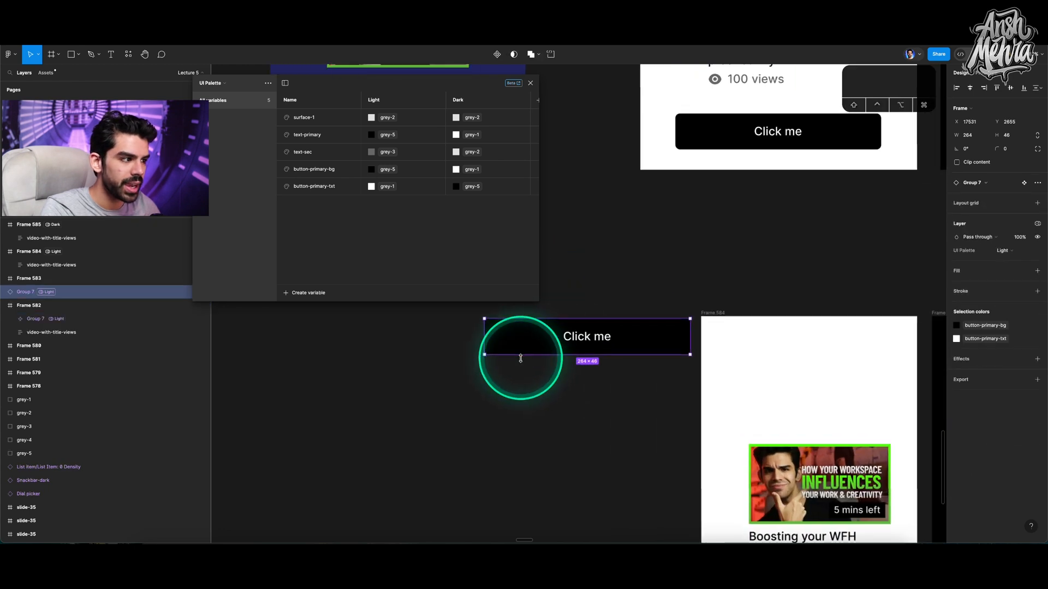
Step: Set the copied button's UI Palette mode to Auto so it inherits the mode of its parent
{"action": "left_click", "coordinate": [1037, 224]}
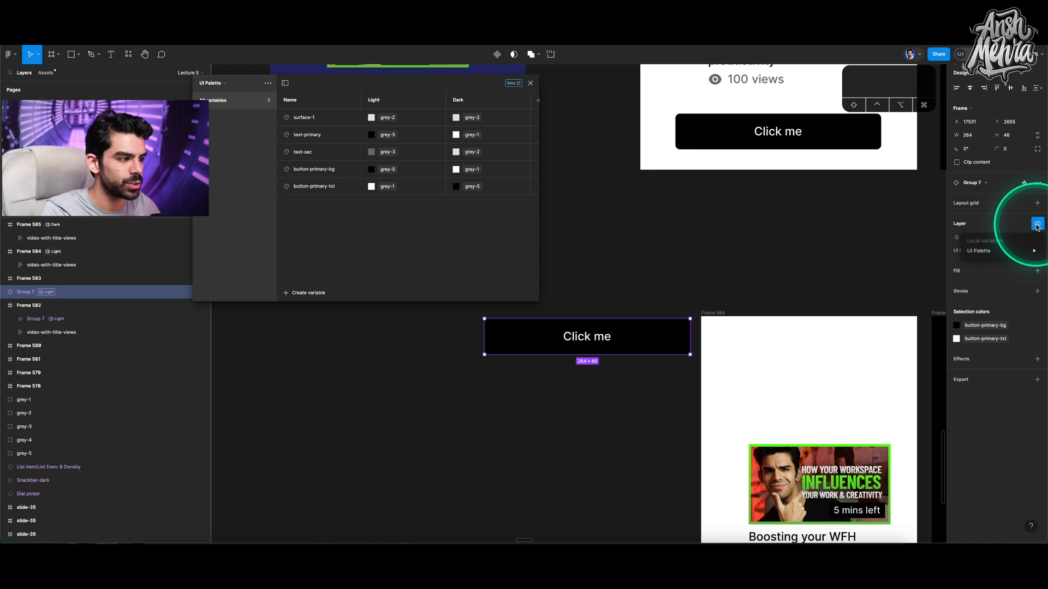
{"action": "mouse_move", "coordinate": [997, 254]}
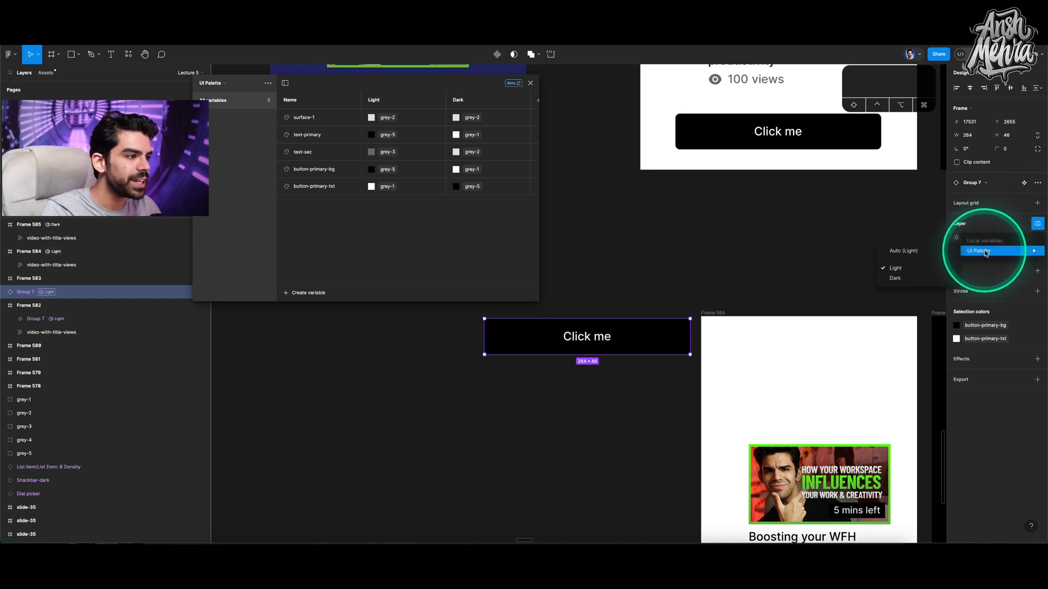
{"action": "left_click", "coordinate": [903, 250]}
Step: Place the button below the video card in both Frame 584 and Frame 585
{"action": "scroll", "coordinate": [762, 247], "scroll_direction": "down", "scroll_amount": 4}
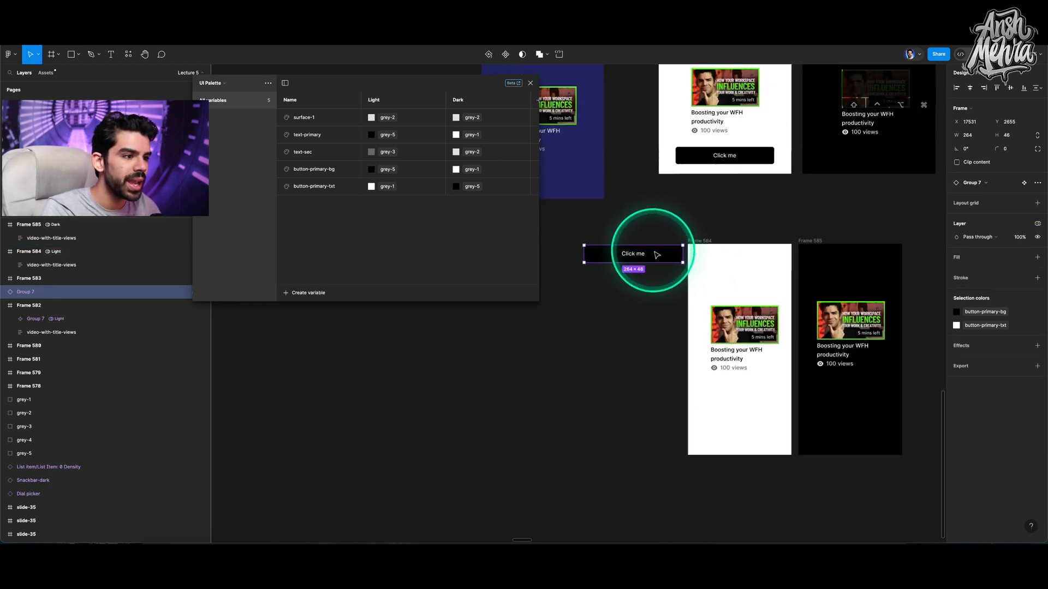
{"action": "left_click_drag", "start_coordinate": [662, 246], "coordinate": [851, 339]}
{"action": "scroll", "coordinate": [779, 421], "scroll_direction": "up", "scroll_amount": 5}
{"action": "scroll", "coordinate": [851, 339], "scroll_direction": "right", "scroll_amount": 3}
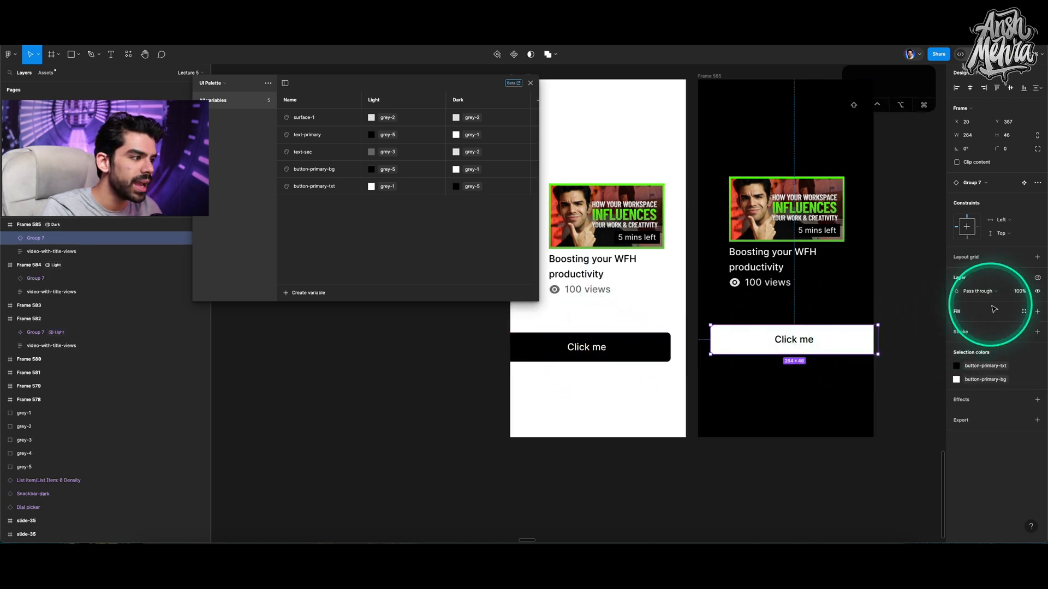
Step: Override the UI Palette mode of the button in Frame 585 to Light and shift the button slightly
{"action": "left_click", "coordinate": [1037, 277]}
{"action": "mouse_move", "coordinate": [994, 304]}
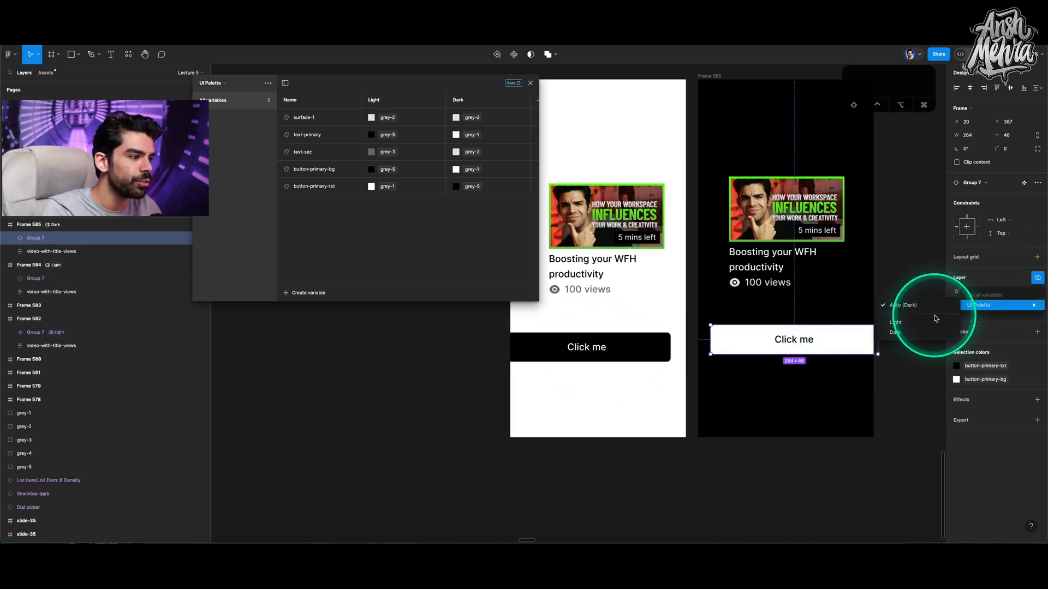
{"action": "left_click", "coordinate": [910, 325]}
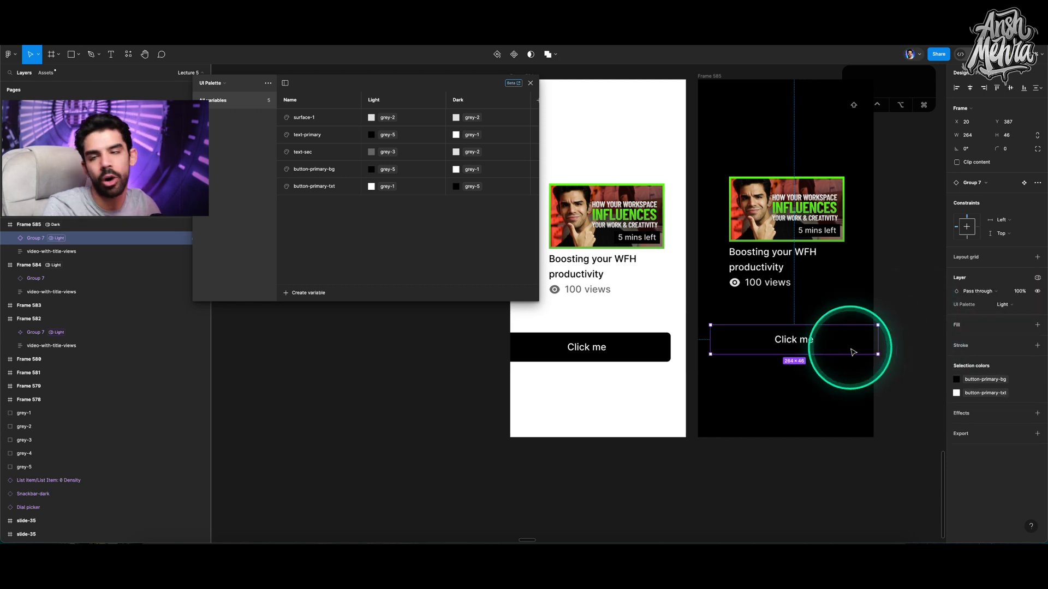
{"action": "mouse_move", "coordinate": [793, 343]}
{"action": "left_mouse_down"}
{"action": "mouse_move", "coordinate": [608, 398]}
{"action": "mouse_move", "coordinate": [784, 368]}
{"action": "mouse_move", "coordinate": [589, 388]}
{"action": "mouse_move", "coordinate": [803, 346]}
{"action": "mouse_move", "coordinate": [792, 347]}
{"action": "left_mouse_up"}
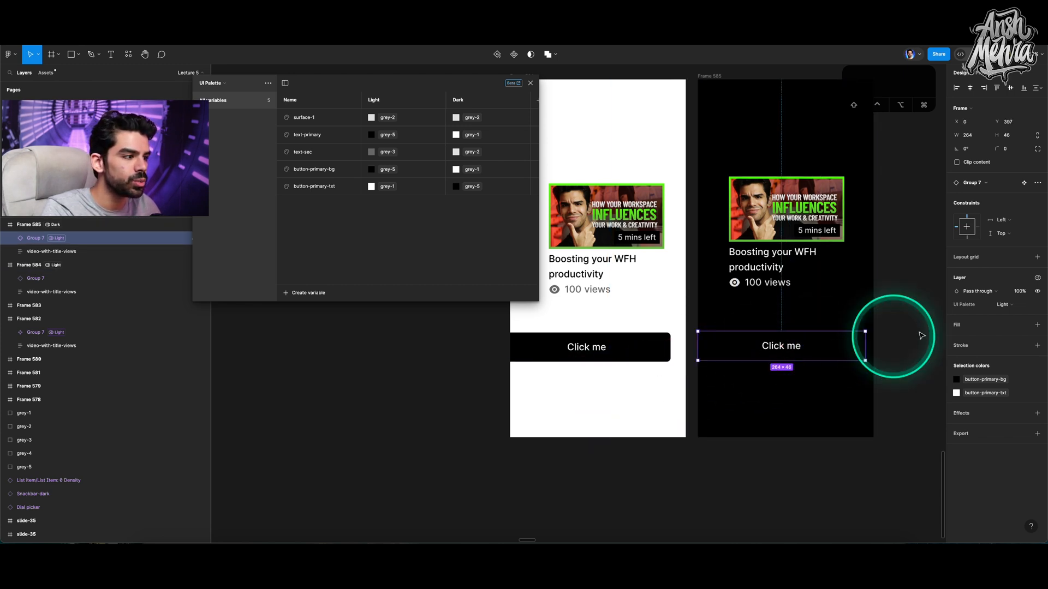
Step: Return the UI Palette mode of the button in Frame 585 to Auto (Dark)
{"action": "left_click", "coordinate": [1037, 278]}
{"action": "mouse_move", "coordinate": [991, 303]}
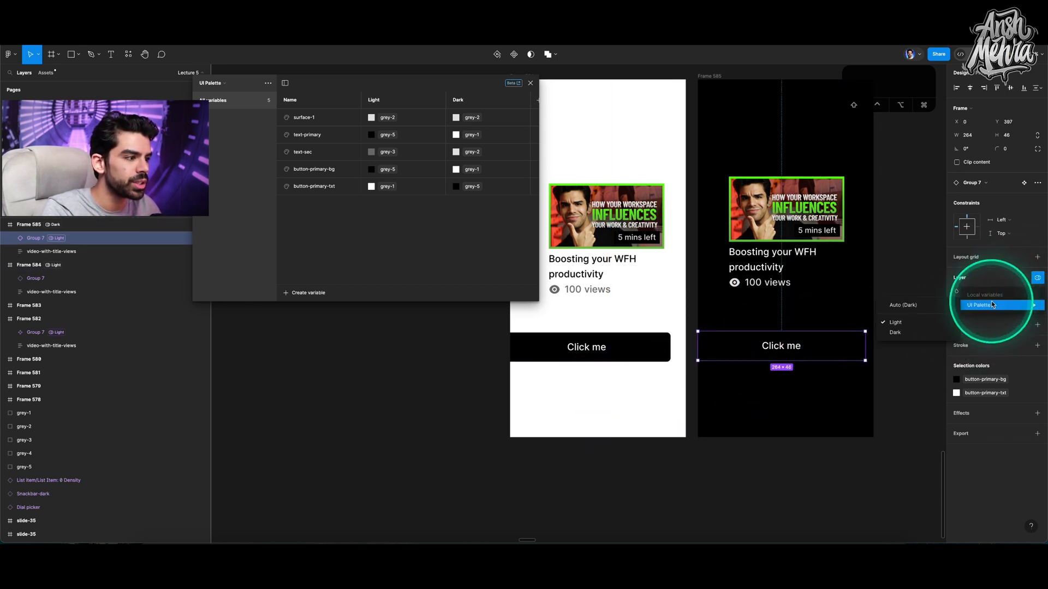
{"action": "left_click", "coordinate": [906, 306]}
Step: Switch the UI Palette mode of the whole Frame 585 to Light and back to Dark
{"action": "scroll", "coordinate": [907, 305], "scroll_direction": "down", "scroll_amount": 2}
{"action": "left_click", "coordinate": [765, 134]}
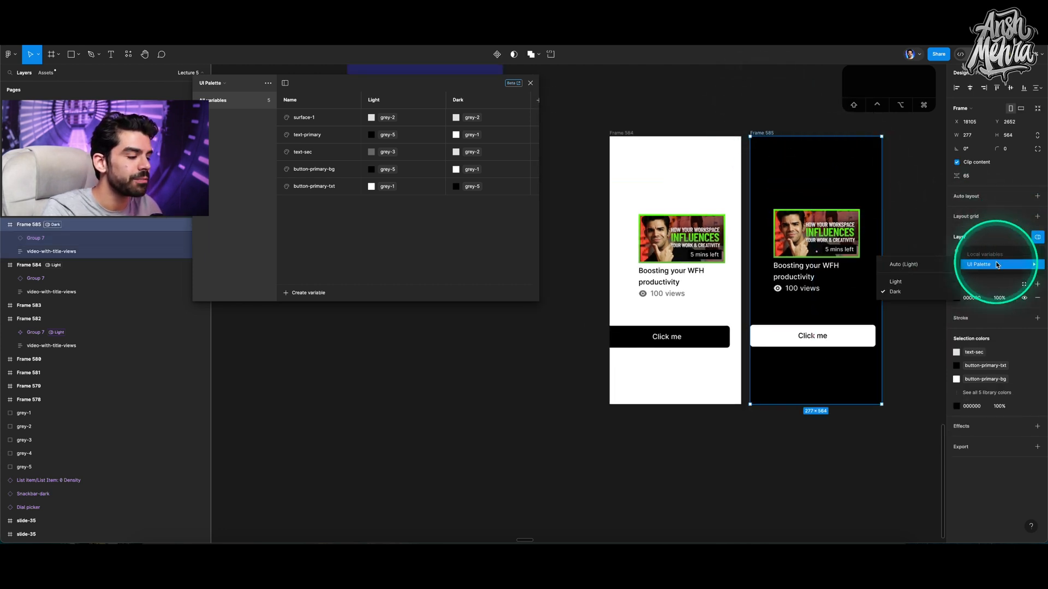
{"action": "left_click", "coordinate": [894, 292]}
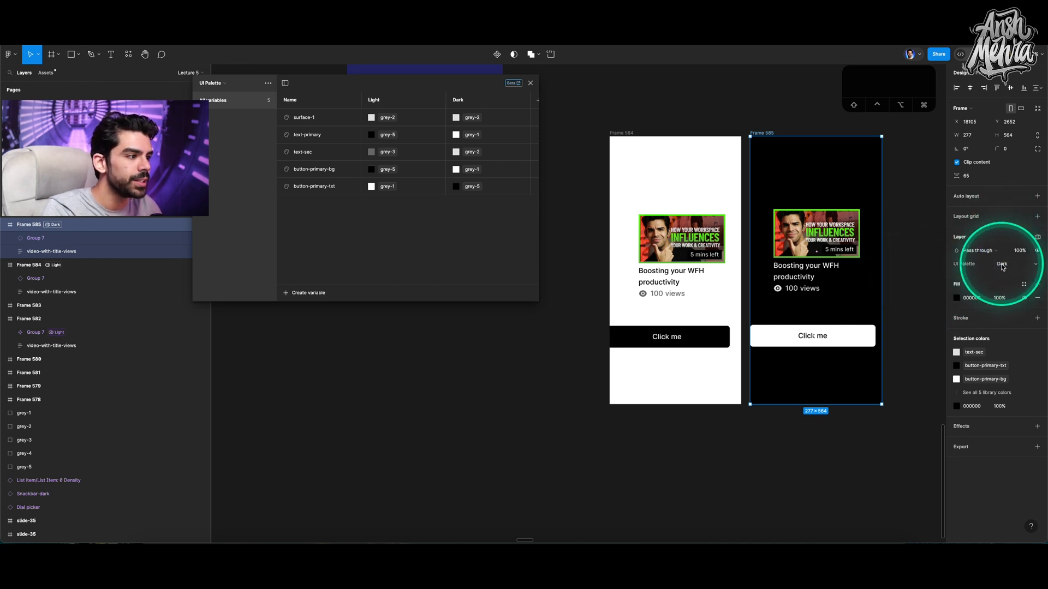
{"action": "left_click", "coordinate": [1010, 265]}
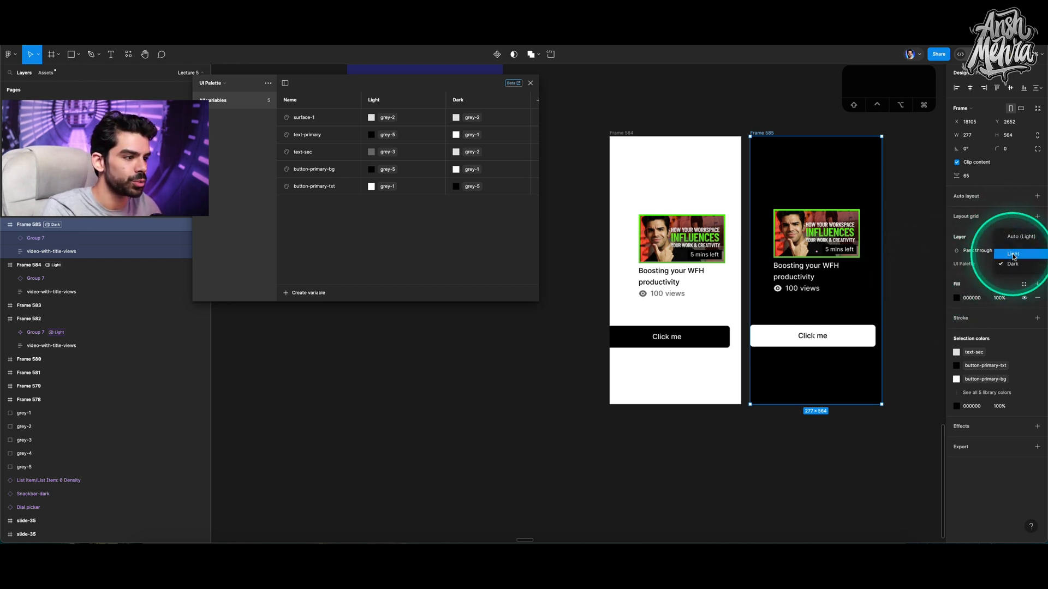
{"action": "left_click", "coordinate": [1012, 255]}
{"action": "left_click", "coordinate": [1012, 264]}
{"action": "left_click", "coordinate": [1010, 275]}
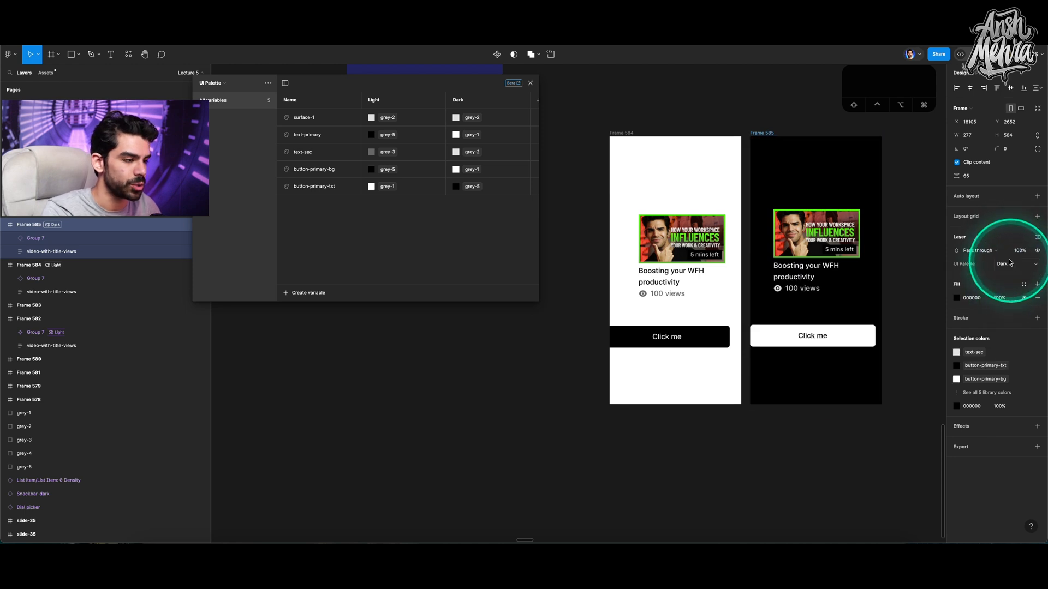
Step: Move the button lower in Frame 585, to about X 19, Y 452
{"action": "left_click", "coordinate": [832, 244]}
{"action": "left_click", "coordinate": [831, 335]}
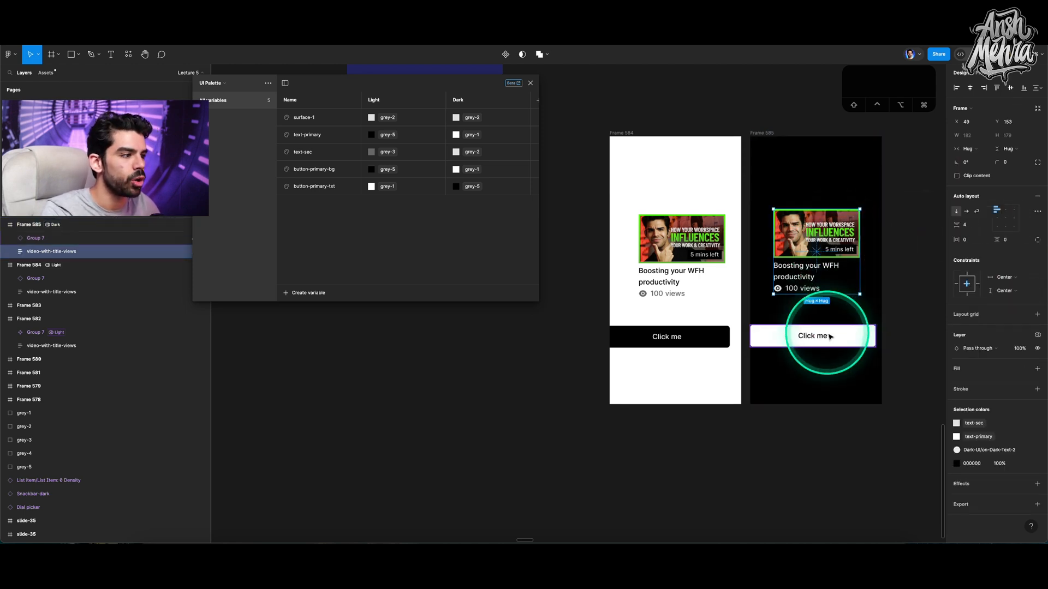
{"action": "left_click", "coordinate": [830, 335]}
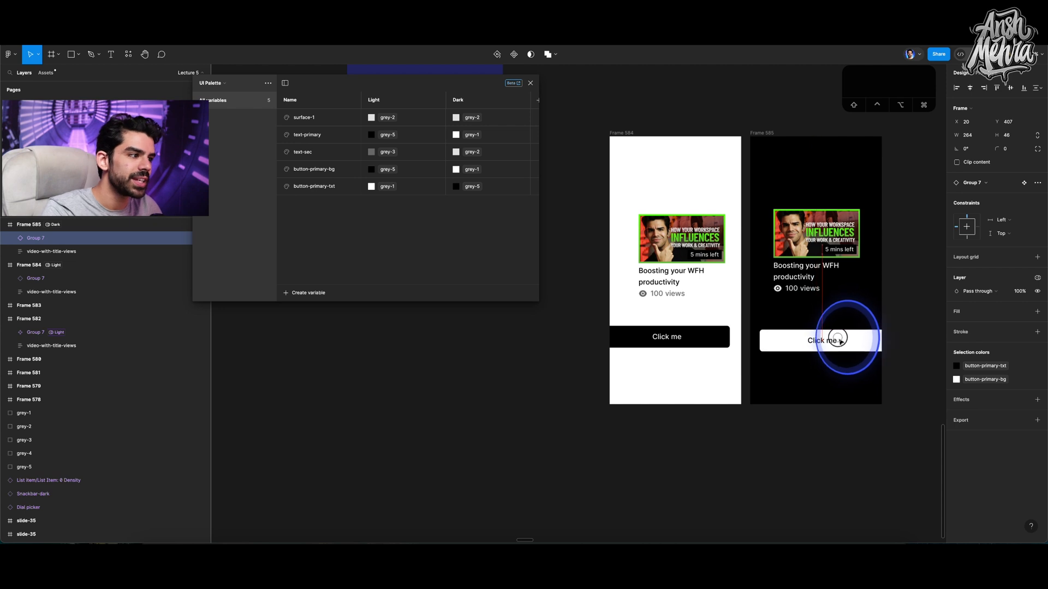
{"action": "left_click", "coordinate": [857, 332]}
{"action": "left_click_drag", "start_coordinate": [857, 330], "coordinate": [800, 361]}
Step: Bring up the Boolean Variable slide and move the variables window clear of its text
{"action": "scroll", "coordinate": [795, 303], "scroll_direction": "down", "scroll_amount": 3}
{"action": "scroll", "coordinate": [795, 304], "scroll_direction": "down", "scroll_amount": 3}
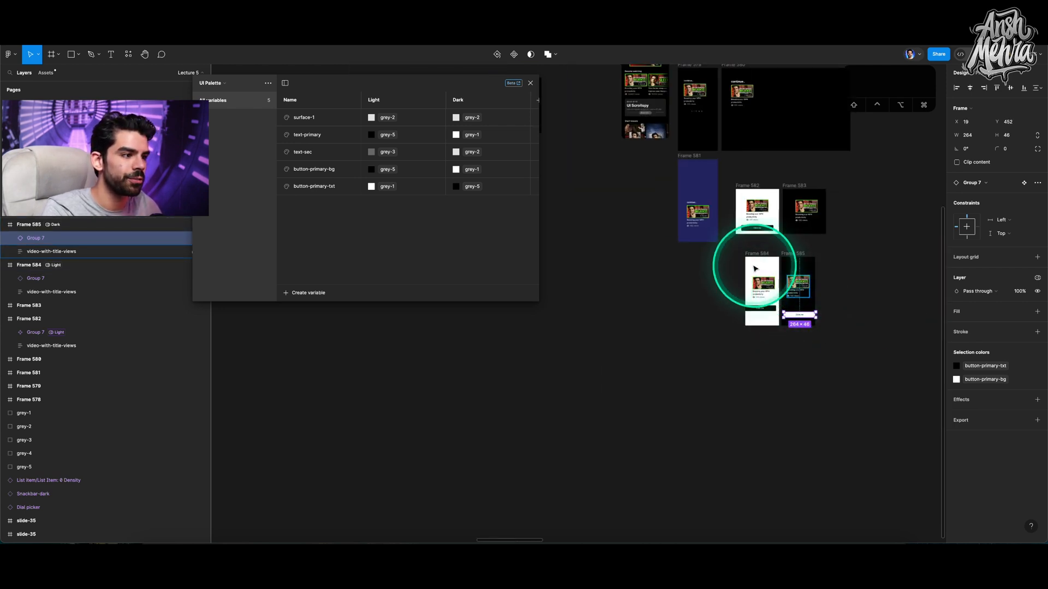
{"action": "scroll", "coordinate": [748, 263], "scroll_direction": "up", "scroll_amount": 5}
{"action": "scroll", "coordinate": [740, 253], "scroll_direction": "right", "scroll_amount": 4}
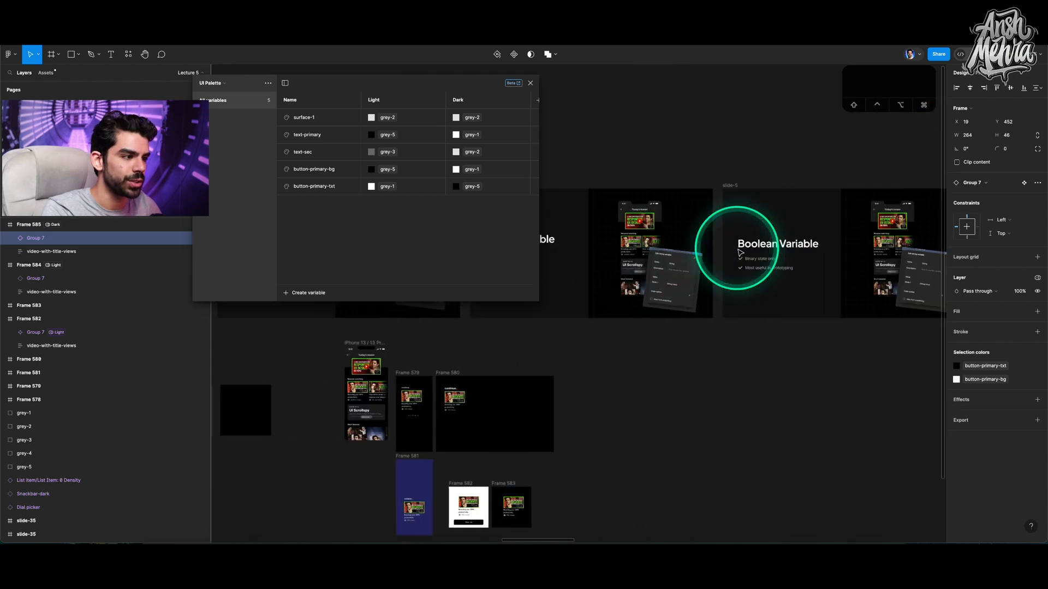
{"action": "left_click", "coordinate": [648, 188]}
{"action": "key", "text": "shift+2"}
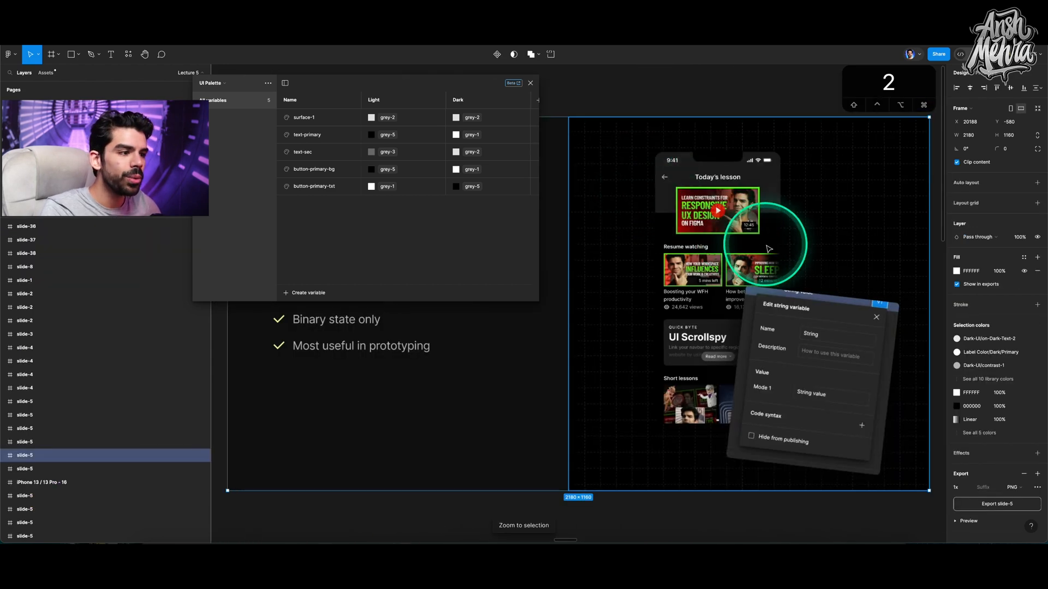
{"action": "left_click_drag", "start_coordinate": [418, 85], "coordinate": [857, 73]}
{"action": "scroll", "coordinate": [450, 267], "scroll_direction": "down", "scroll_amount": 2}
{"action": "scroll", "coordinate": [450, 268], "scroll_direction": "down", "scroll_amount": 1}
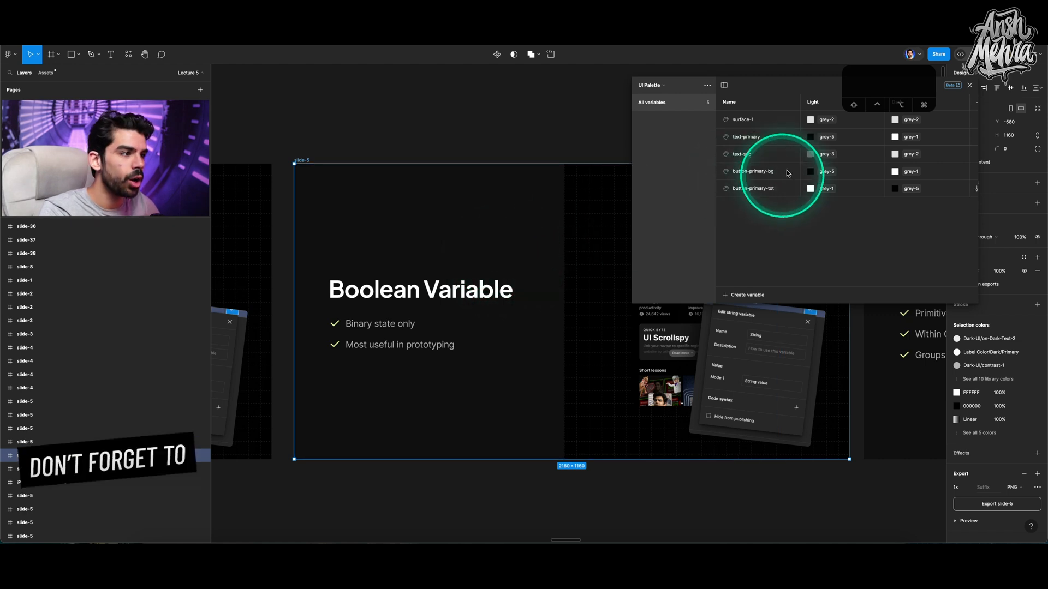
Step: Create a boolean variable named switch in the UI Palette collection
{"action": "left_click", "coordinate": [730, 298]}
{"action": "left_click", "coordinate": [740, 342]}
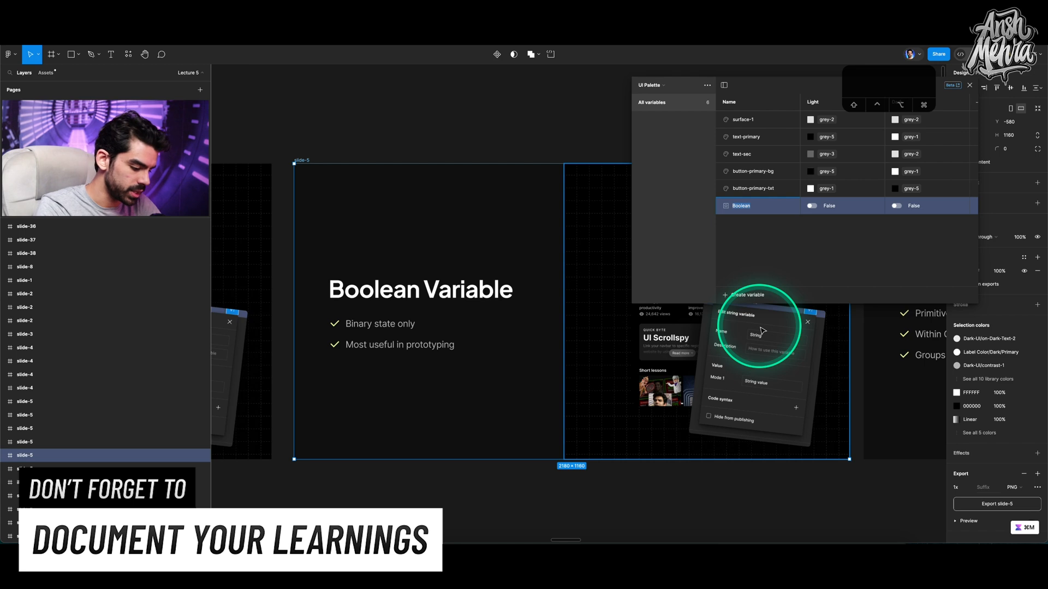
{"action": "type", "text": "switch"}
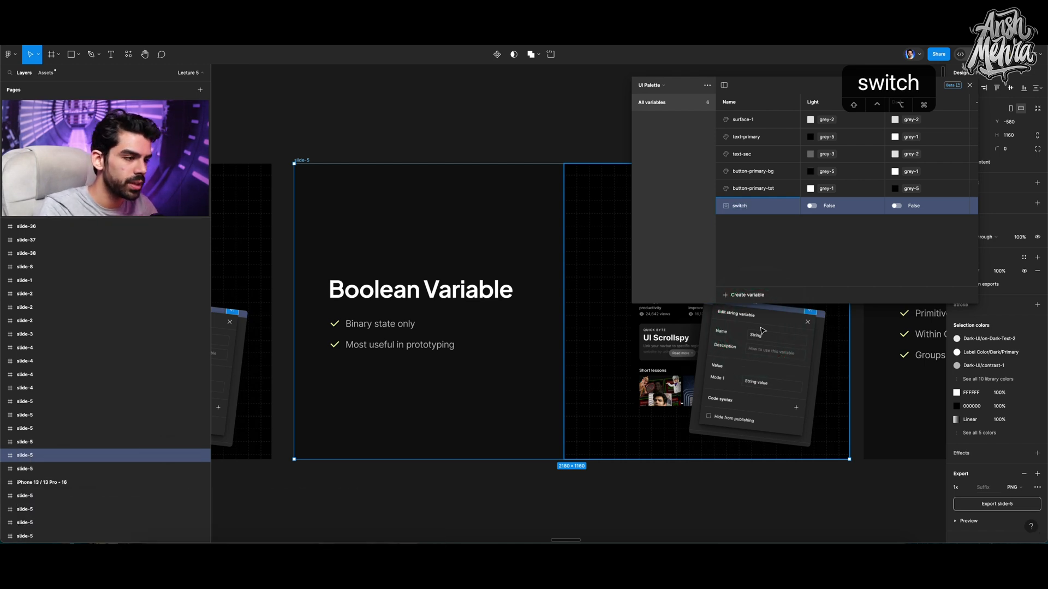
Step: Select the eye-fill icon beside the view count in Frame 584 and move the variables window off Frame 585
{"action": "scroll", "coordinate": [847, 353], "scroll_direction": "down", "scroll_amount": 5}
{"action": "scroll", "coordinate": [846, 354], "scroll_direction": "down", "scroll_amount": 5}
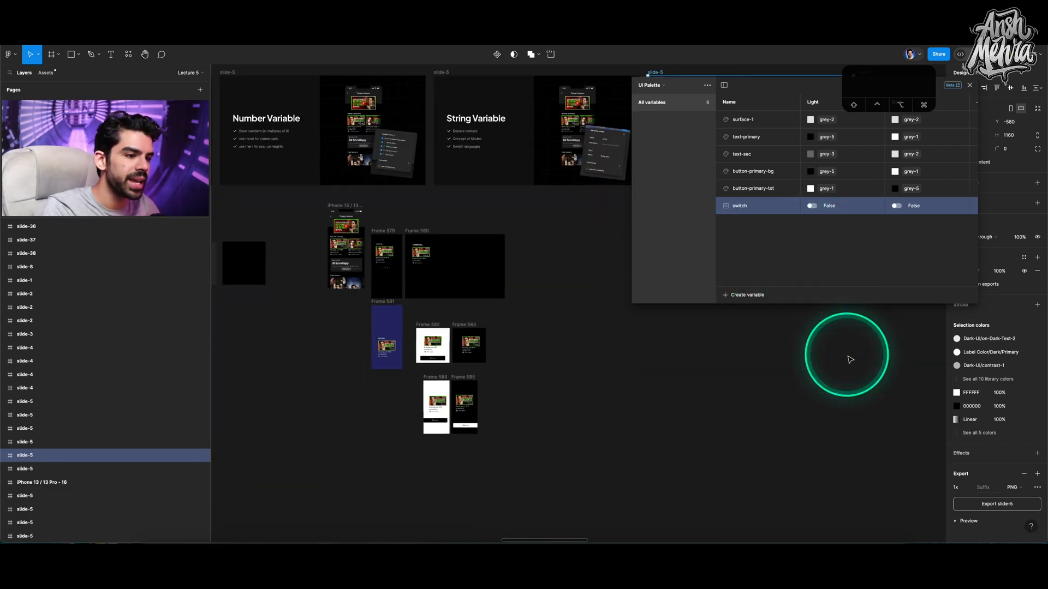
{"action": "scroll", "coordinate": [554, 375], "scroll_direction": "left", "scroll_amount": 3}
{"action": "scroll", "coordinate": [504, 384], "scroll_direction": "up", "scroll_amount": 5}
{"action": "scroll", "coordinate": [477, 376], "scroll_direction": "up", "scroll_amount": 10}
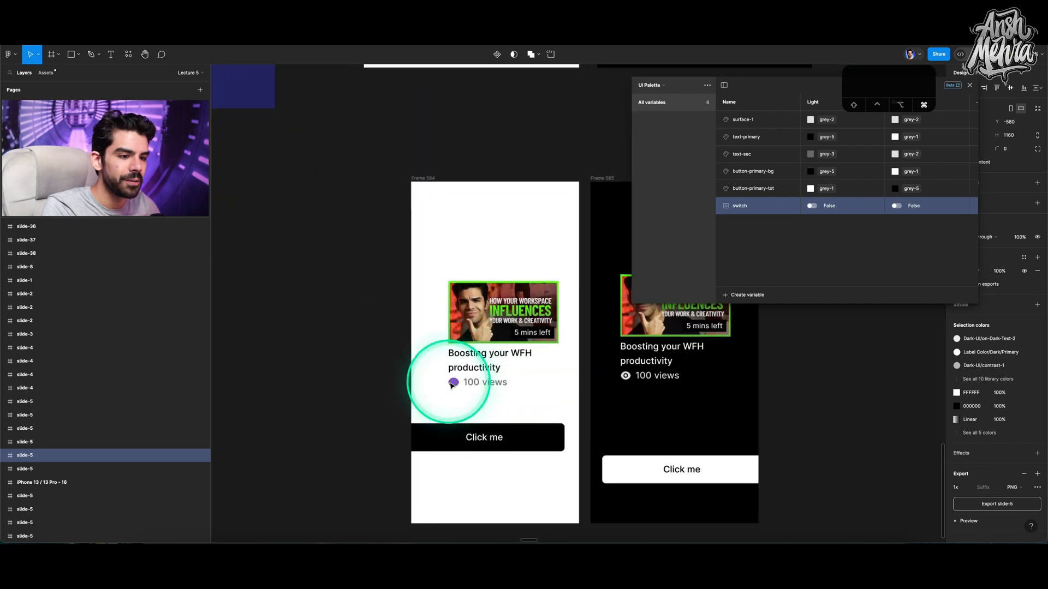
{"action": "left_click", "coordinate": [459, 389], "text": "super"}
{"action": "scroll", "coordinate": [82, 328], "scroll_direction": "up", "scroll_amount": 2}
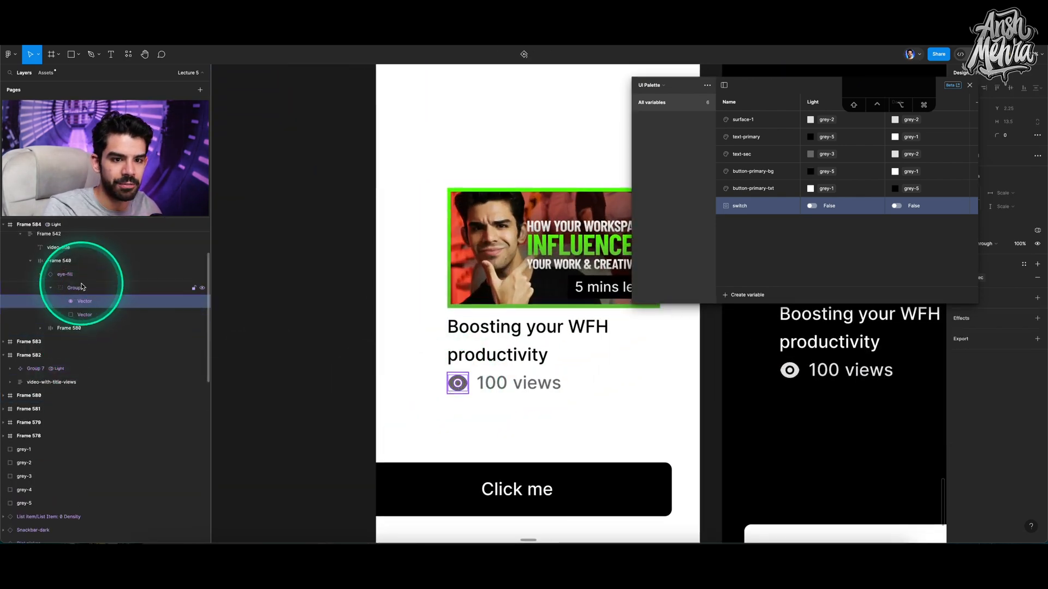
{"action": "left_click", "coordinate": [64, 274]}
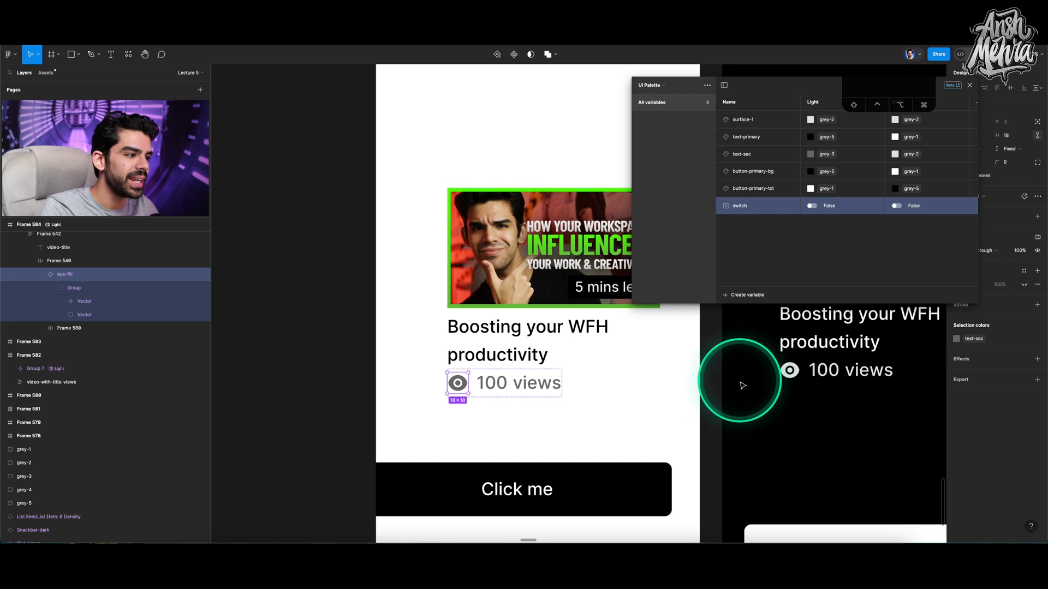
{"action": "left_click_drag", "start_coordinate": [778, 85], "coordinate": [312, 80]}
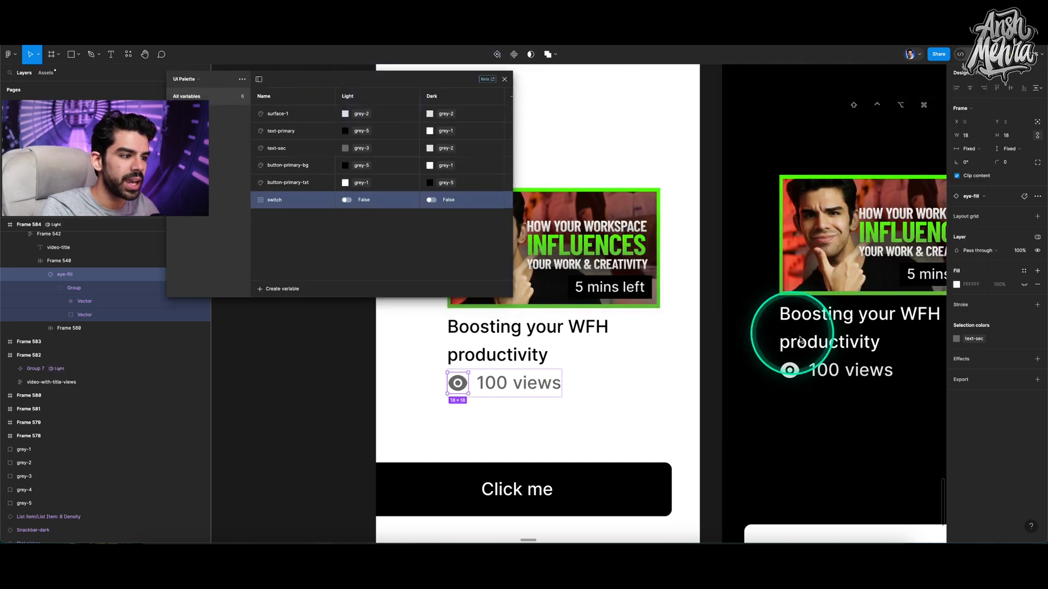
Step: Try hiding the eye-fill icon beside the view count in Frame 585, and undo the change
{"action": "left_click", "coordinate": [790, 371], "text": "super"}
{"action": "key", "text": "Escape"}
{"action": "key", "text": "Escape"}
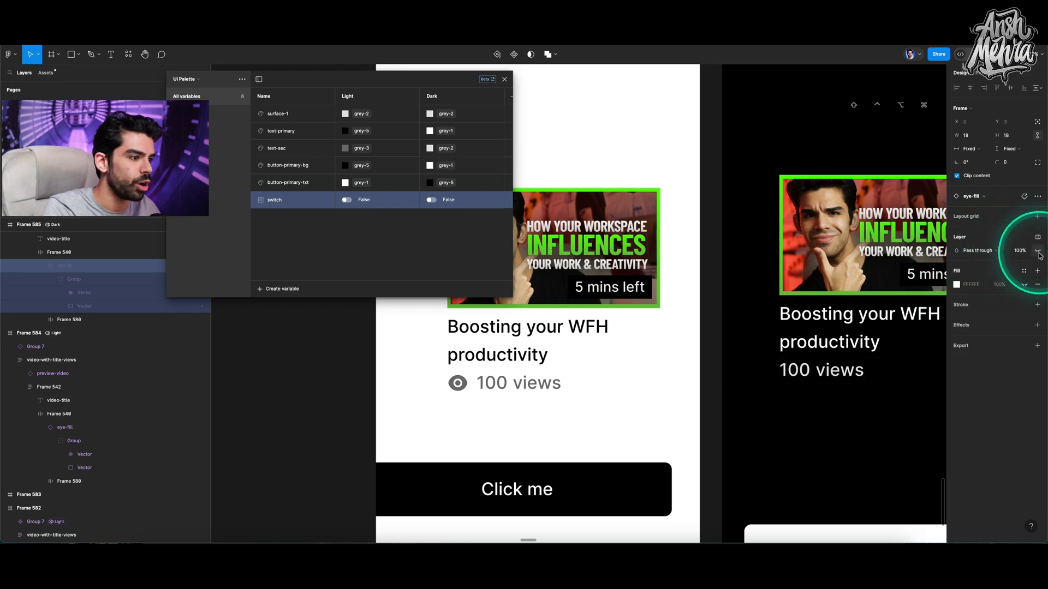
{"action": "scroll", "coordinate": [742, 339], "scroll_direction": "down", "scroll_amount": 3}
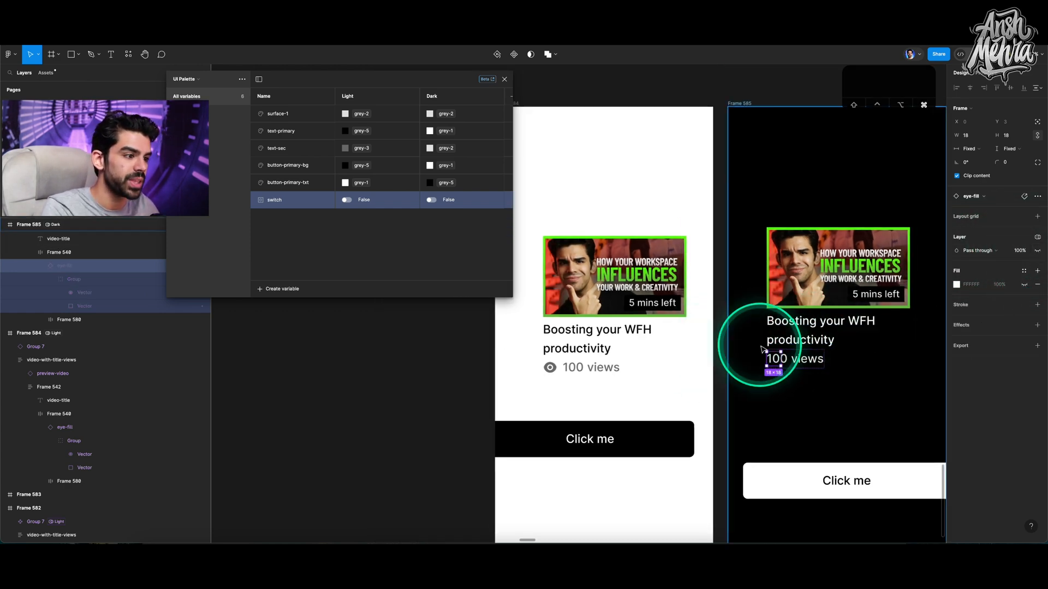
{"action": "key", "text": "super+z"}
Step: Set the switch variable to True for Light mode and bind the visibility of Frame 584's eye-fill icon to it
{"action": "left_click", "coordinate": [614, 316]}
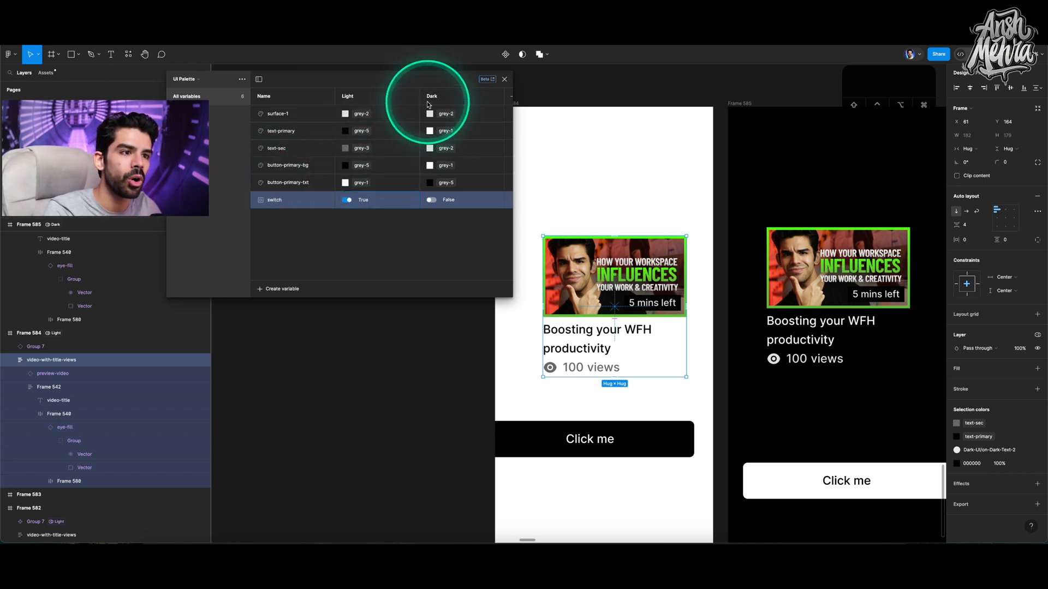
{"action": "double_click", "coordinate": [550, 367]}
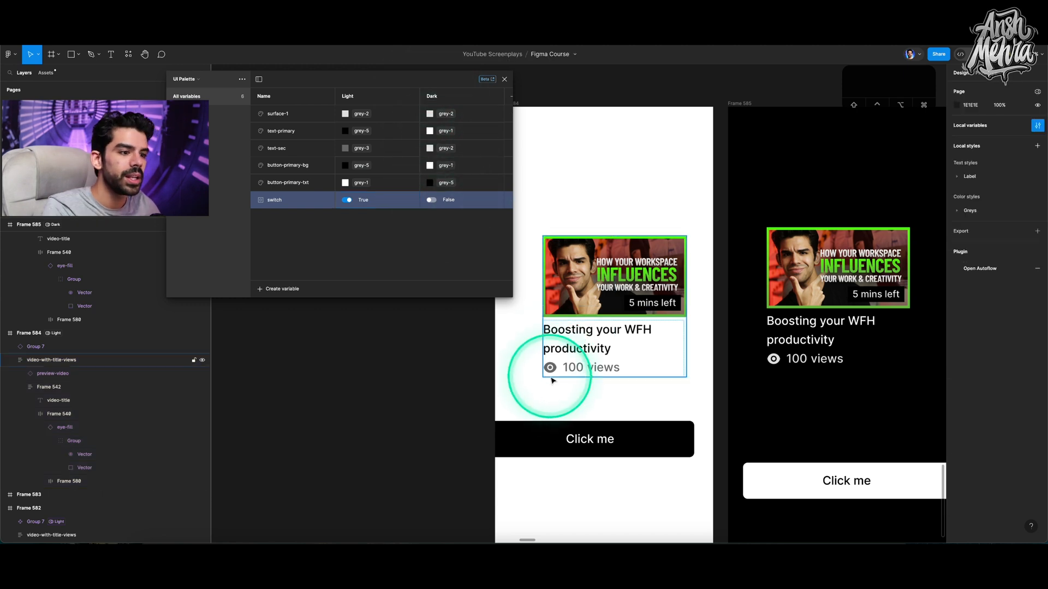
{"action": "left_click", "coordinate": [62, 429]}
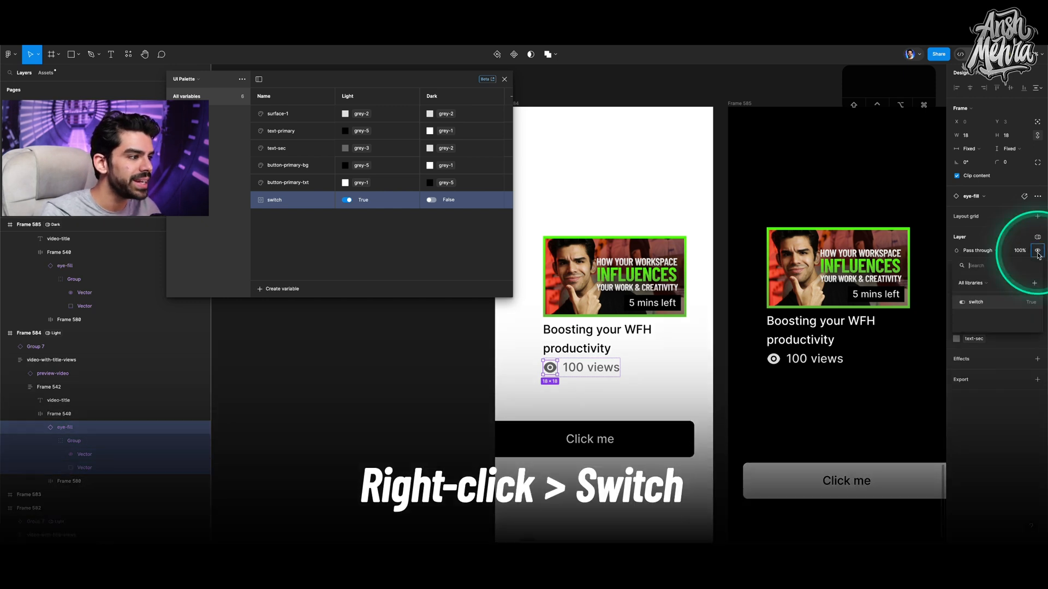
{"action": "left_click", "coordinate": [975, 303]}
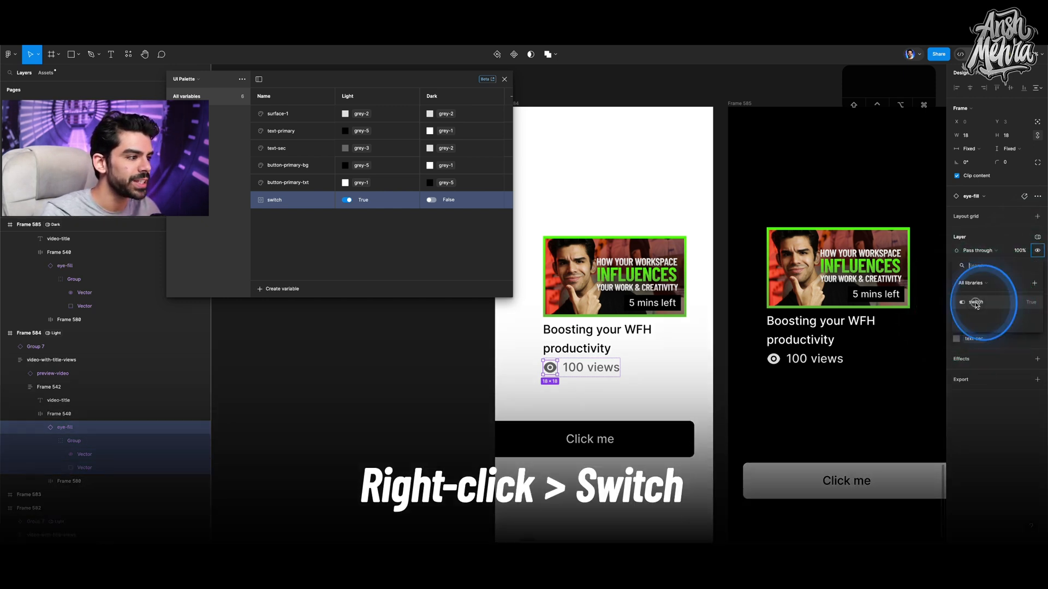
Step: Bind the visibility of the eye-fill icon beside the view count in Frame 585 to the switch variable
{"action": "scroll", "coordinate": [731, 363], "scroll_direction": "down", "scroll_amount": 3}
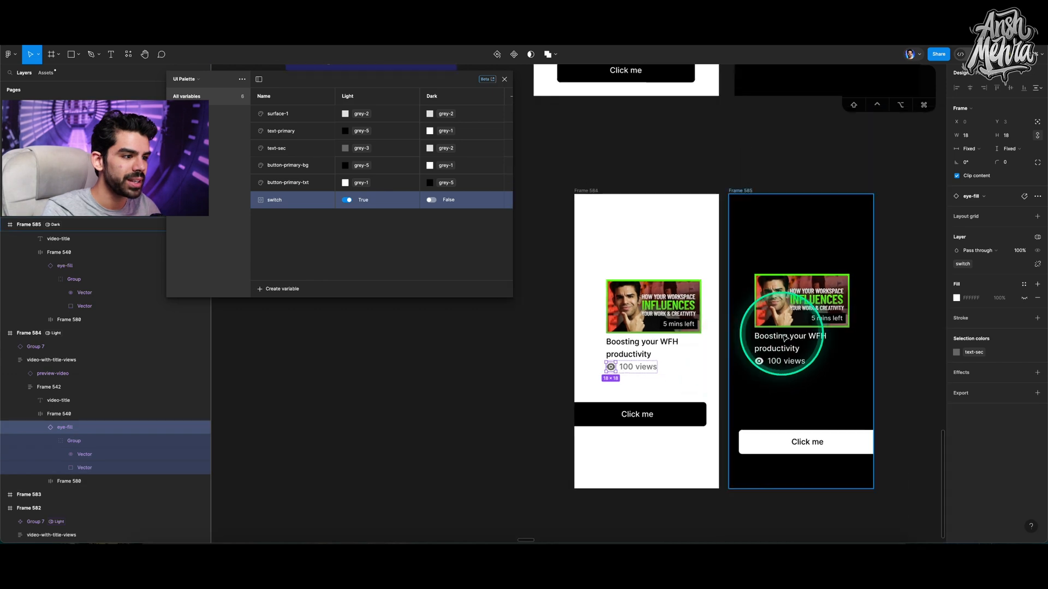
{"action": "left_click", "coordinate": [760, 360]}
{"action": "scroll", "coordinate": [759, 360], "scroll_direction": "up", "scroll_amount": 5}
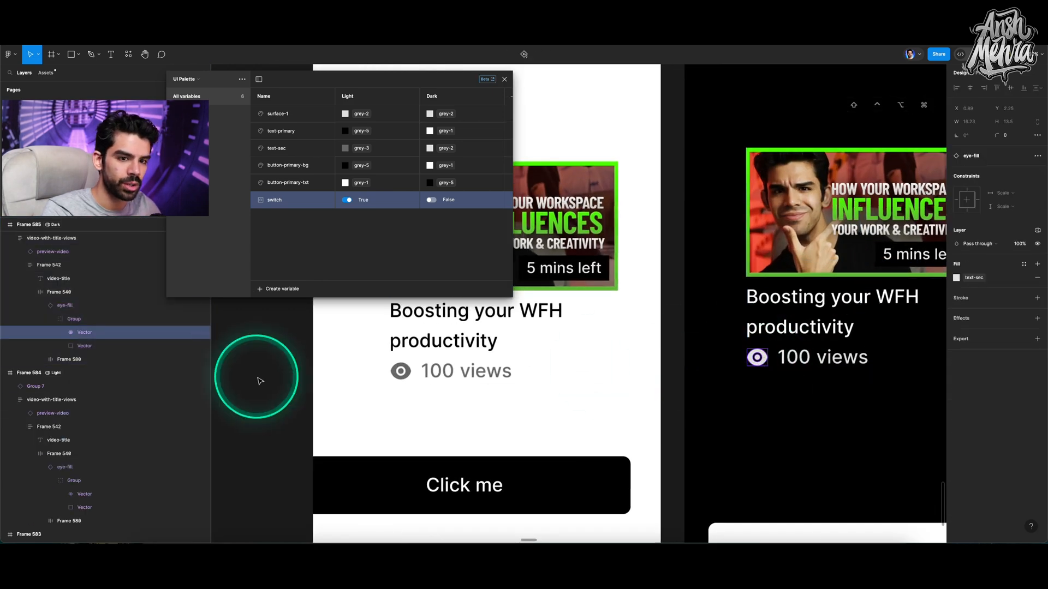
{"action": "left_click", "coordinate": [76, 305]}
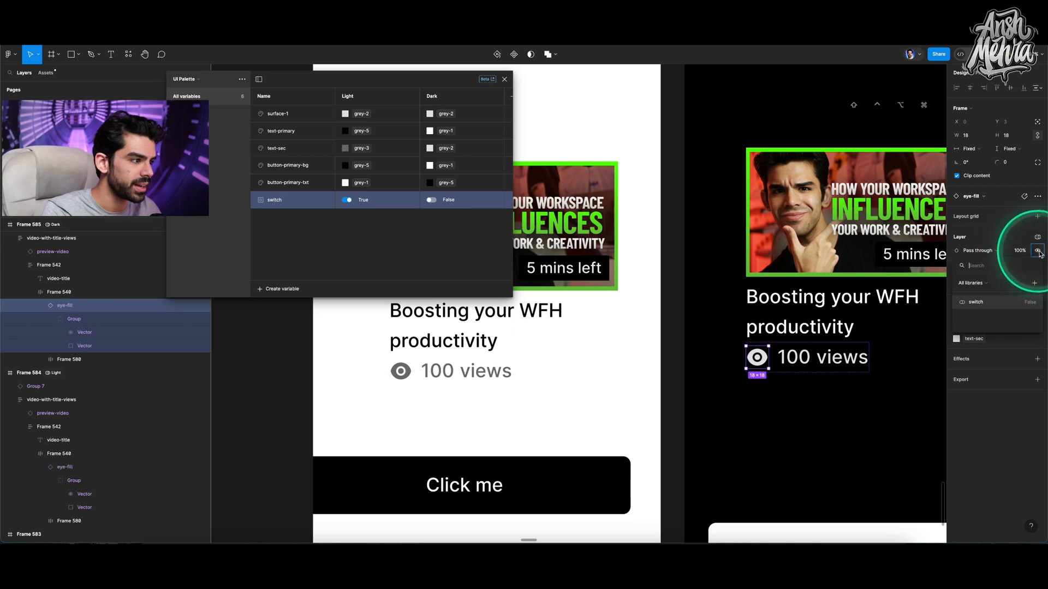
{"action": "left_click", "coordinate": [1004, 302]}
{"action": "scroll", "coordinate": [799, 349], "scroll_direction": "down", "scroll_amount": 2}
{"action": "scroll", "coordinate": [799, 349], "scroll_direction": "down", "scroll_amount": 2}
{"action": "left_click", "coordinate": [739, 398]}
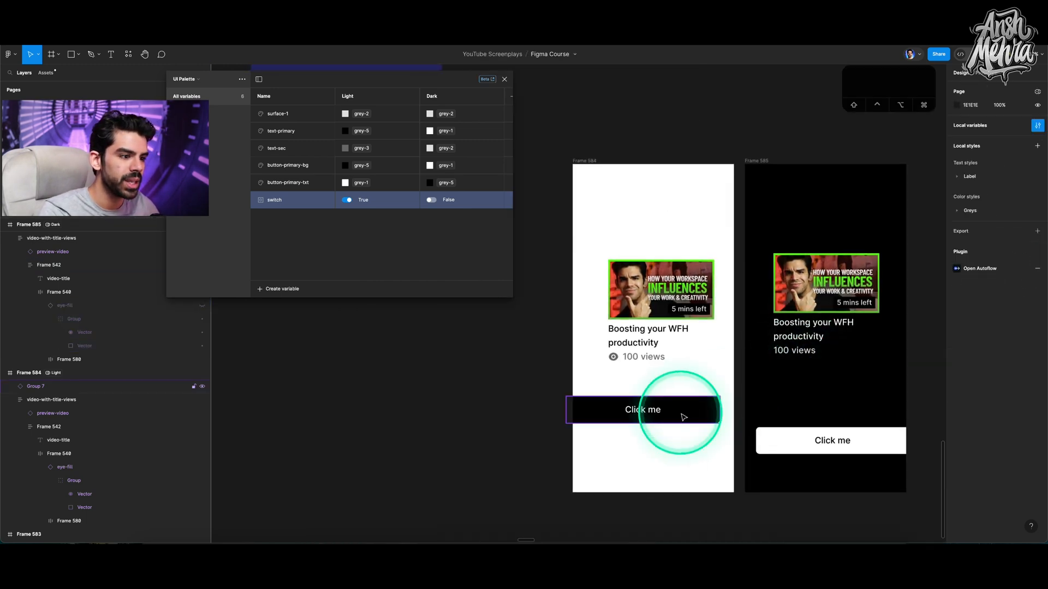
{"action": "left_click", "coordinate": [649, 324]}
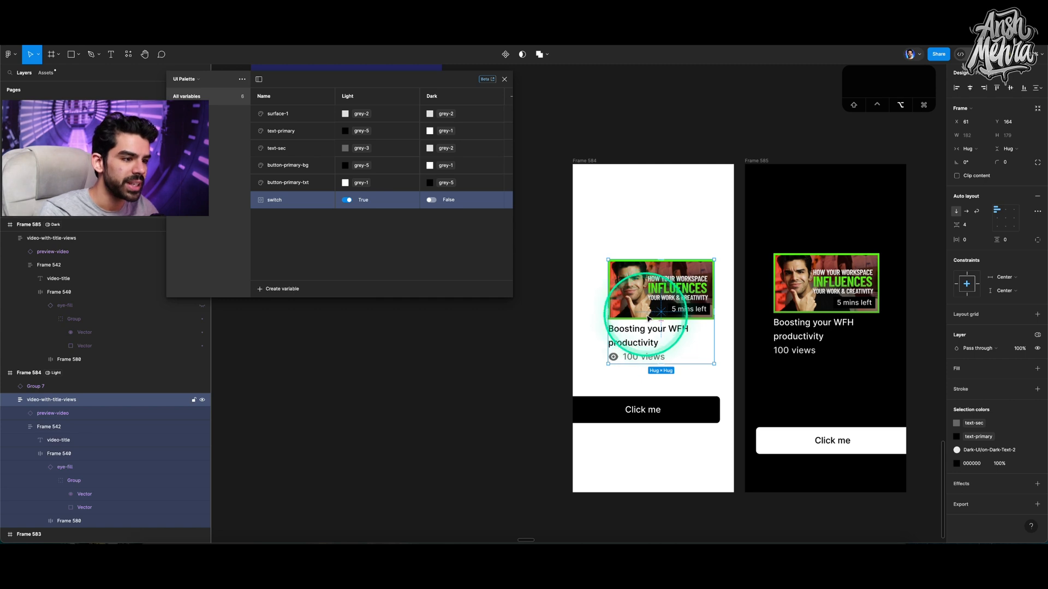
{"action": "left_click_drag", "start_coordinate": [648, 319], "coordinate": [646, 221]}
{"action": "key", "text": "BackSpace"}
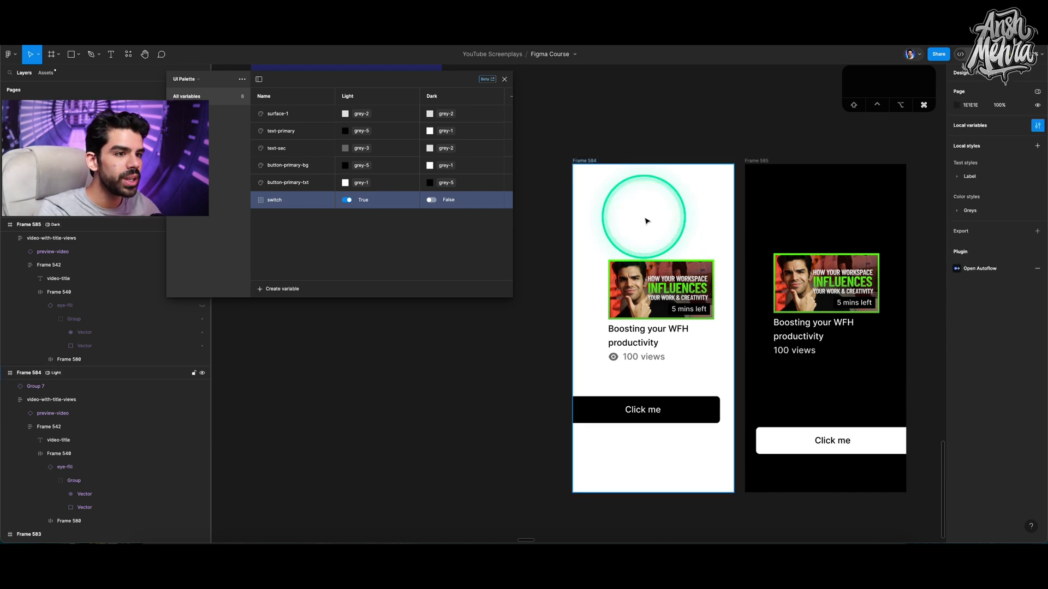
Step: Return to the Boolean Variable slide, fit it to the view and move the variables window off its text
{"action": "scroll", "coordinate": [645, 220], "scroll_direction": "down", "scroll_amount": 5}
{"action": "scroll", "coordinate": [646, 222], "scroll_direction": "up", "scroll_amount": 10}
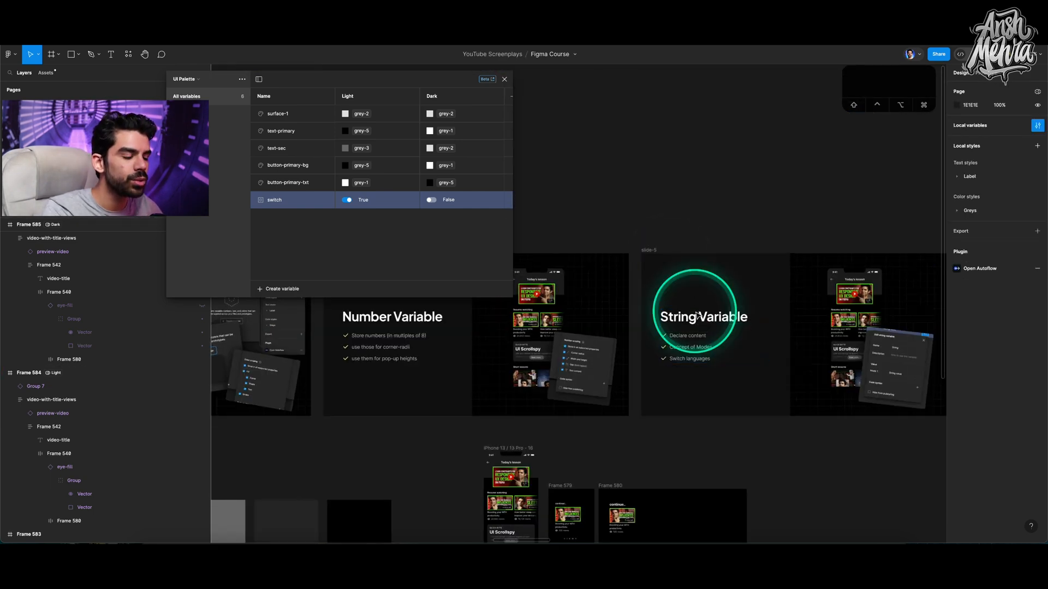
{"action": "scroll", "coordinate": [697, 316], "scroll_direction": "right", "scroll_amount": 2}
{"action": "scroll", "coordinate": [697, 316], "scroll_direction": "down", "scroll_amount": 1}
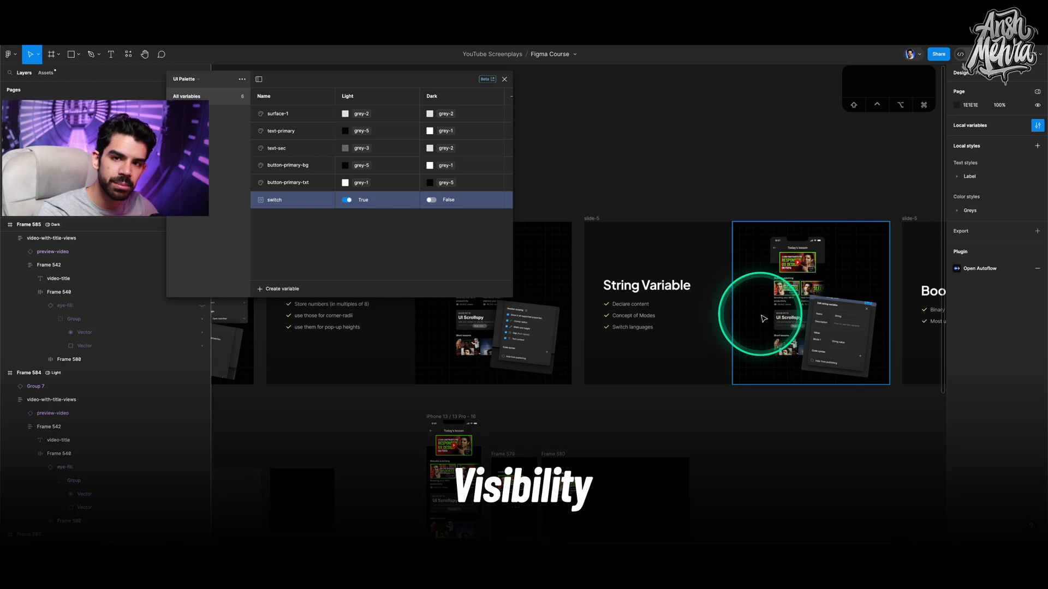
{"action": "scroll", "coordinate": [789, 305], "scroll_direction": "up", "scroll_amount": 3}
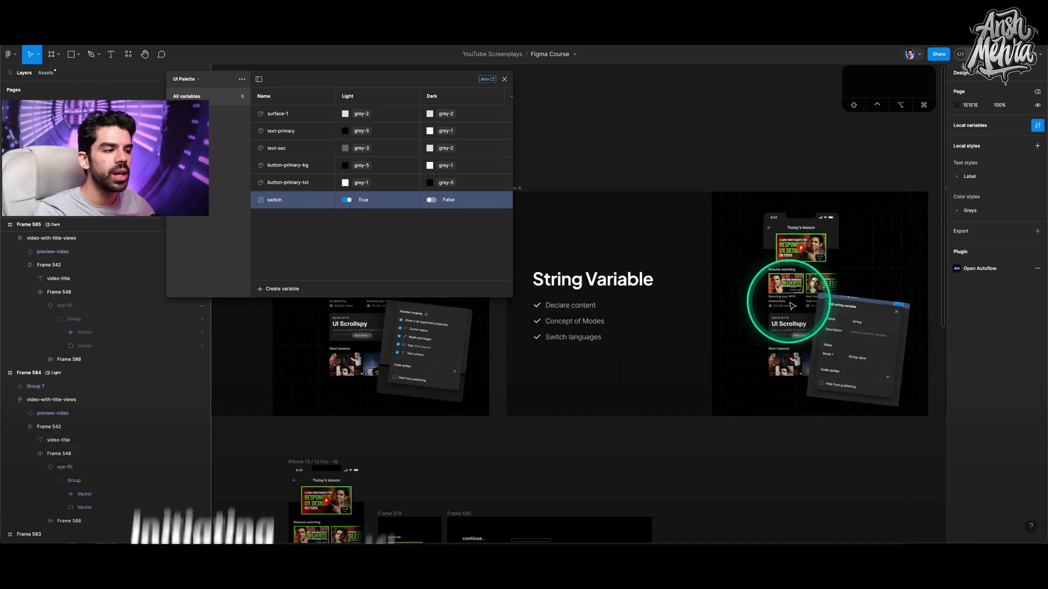
{"action": "scroll", "coordinate": [792, 306], "scroll_direction": "left", "scroll_amount": 1}
{"action": "scroll", "coordinate": [620, 238], "scroll_direction": "left", "scroll_amount": 1}
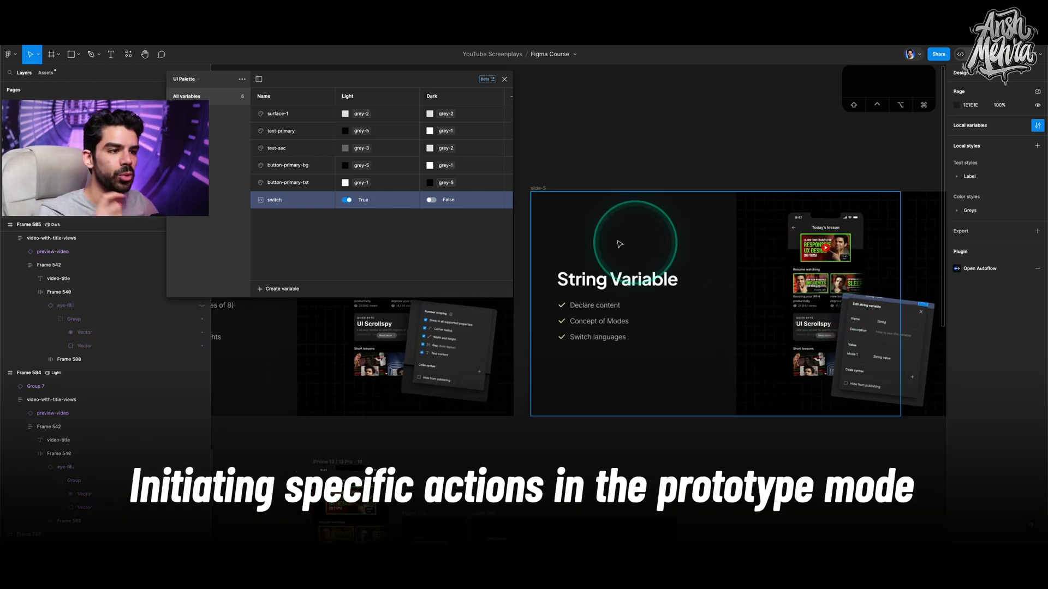
{"action": "scroll", "coordinate": [562, 227], "scroll_direction": "right", "scroll_amount": 8}
{"action": "scroll", "coordinate": [563, 224], "scroll_direction": "right", "scroll_amount": 2}
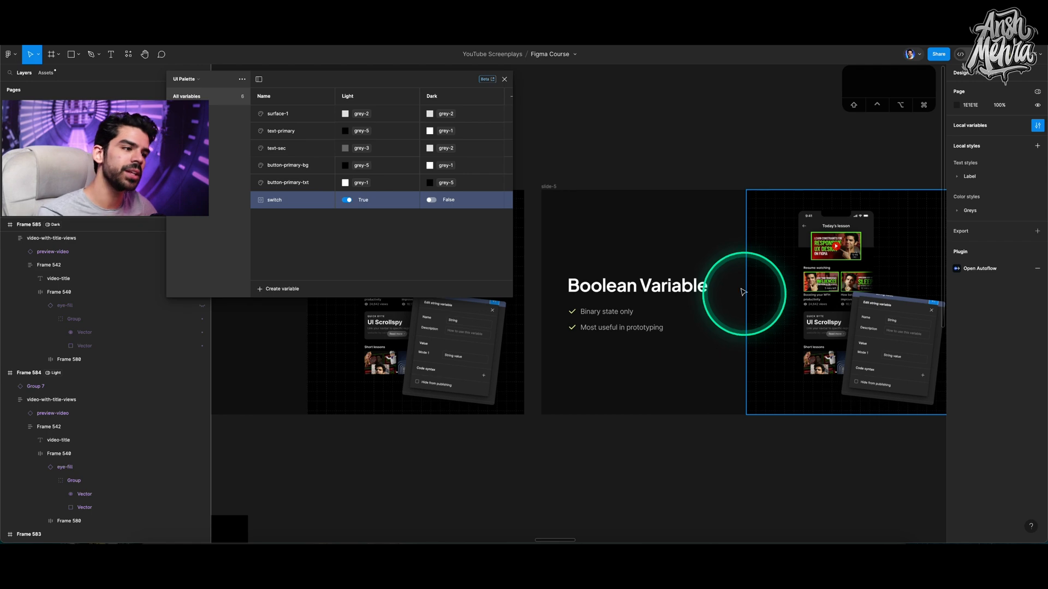
{"action": "left_click", "coordinate": [546, 193]}
{"action": "key", "text": "shift+2"}
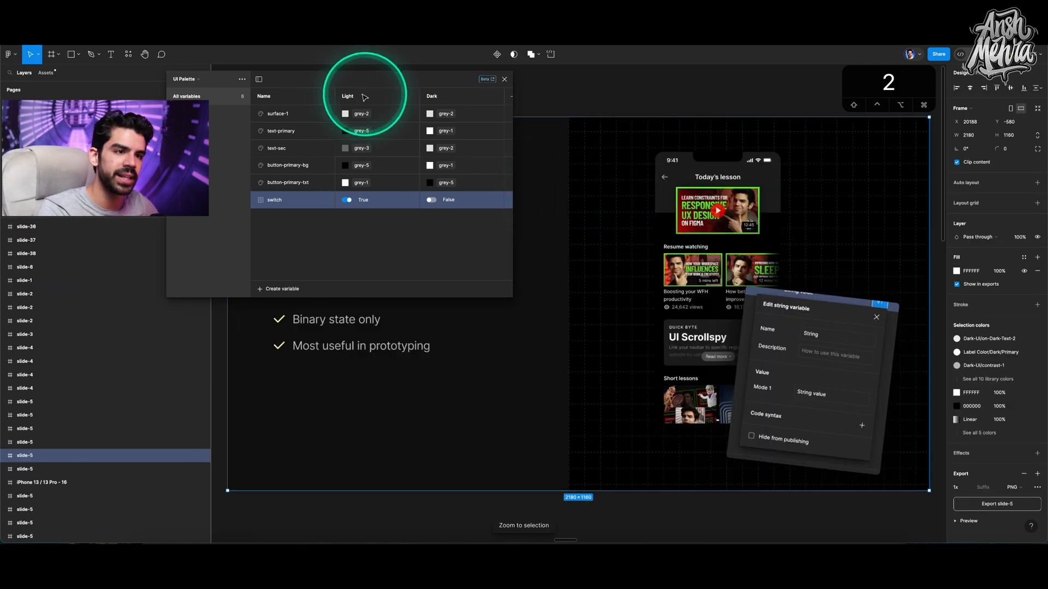
{"action": "left_click_drag", "start_coordinate": [348, 81], "coordinate": [809, 141]}
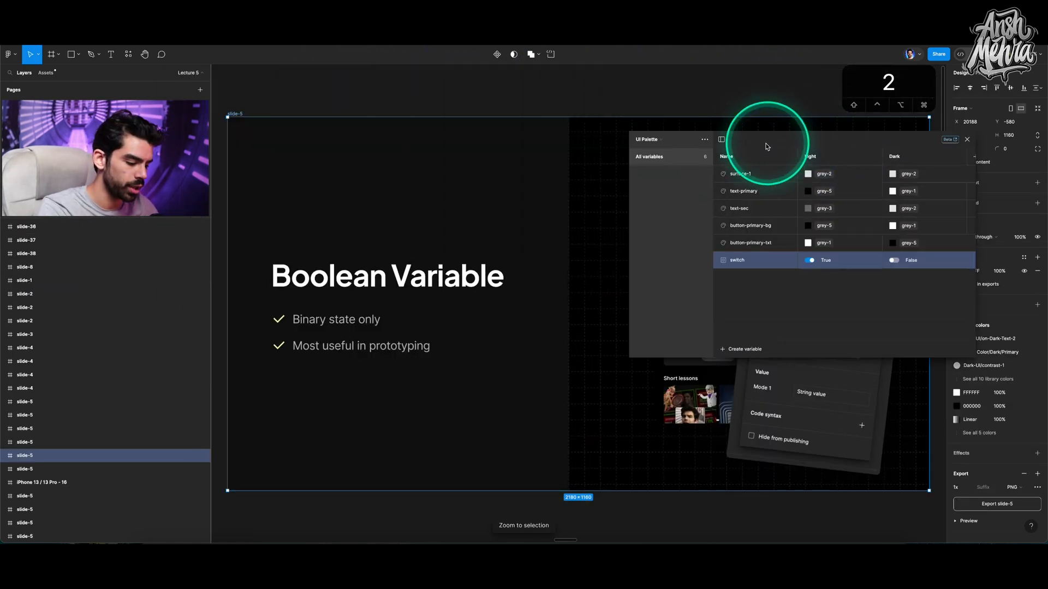
Step: Bring up the Collections slide and move the variables window away from its diagram
{"action": "key", "text": "n"}
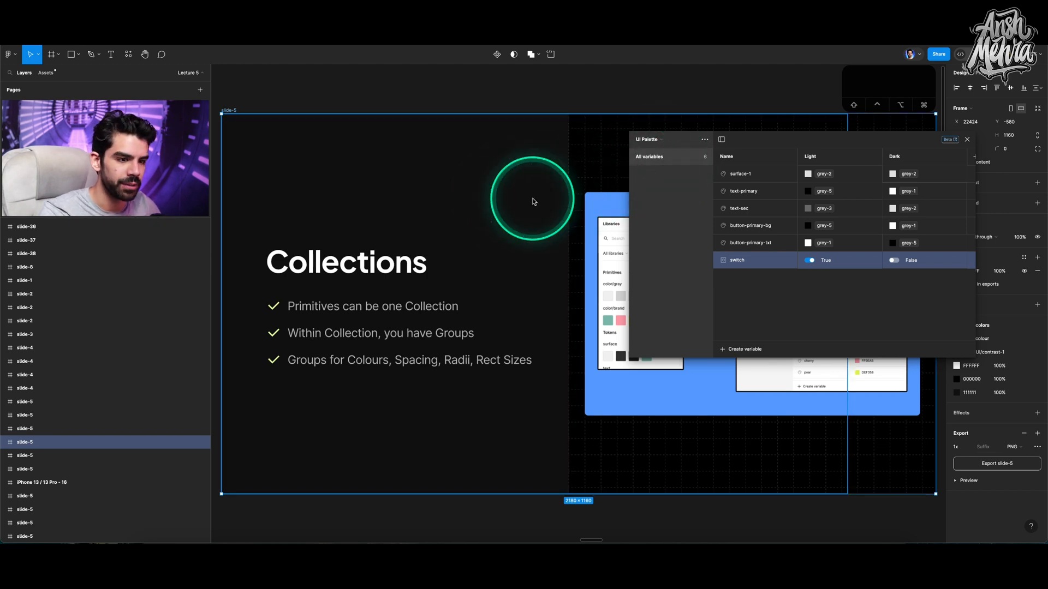
{"action": "scroll", "coordinate": [536, 206], "scroll_direction": "down", "scroll_amount": 3}
{"action": "left_click_drag", "start_coordinate": [802, 137], "coordinate": [949, 126]}
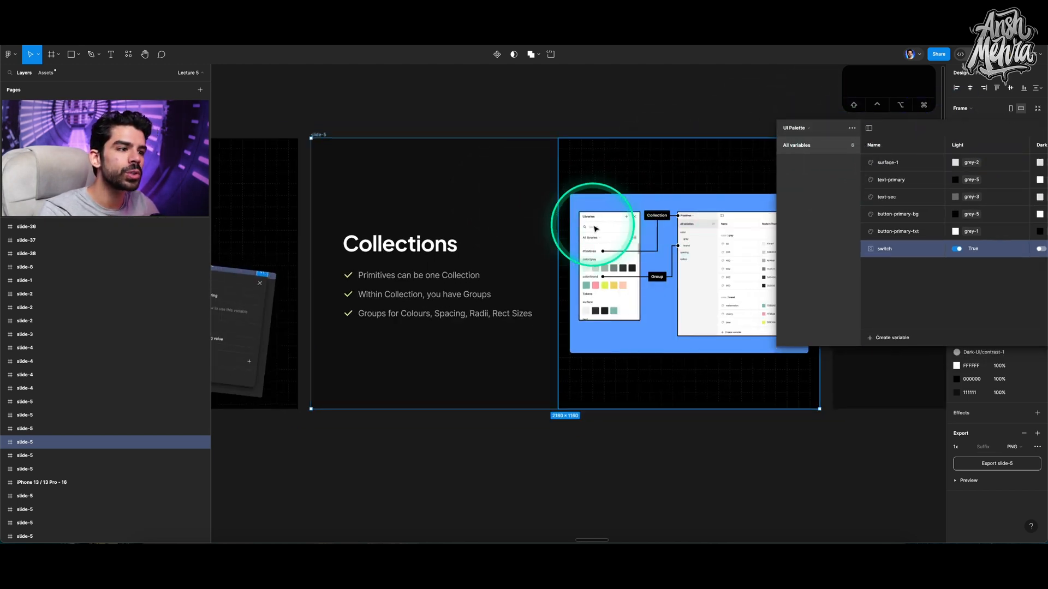
Step: Examine the Collections slide's diagram for how the Primitives collection and its color, spacing and radius groups are organised
{"action": "scroll", "coordinate": [615, 240], "scroll_direction": "right", "scroll_amount": 3}
{"action": "scroll", "coordinate": [615, 240], "scroll_direction": "up", "scroll_amount": 5}
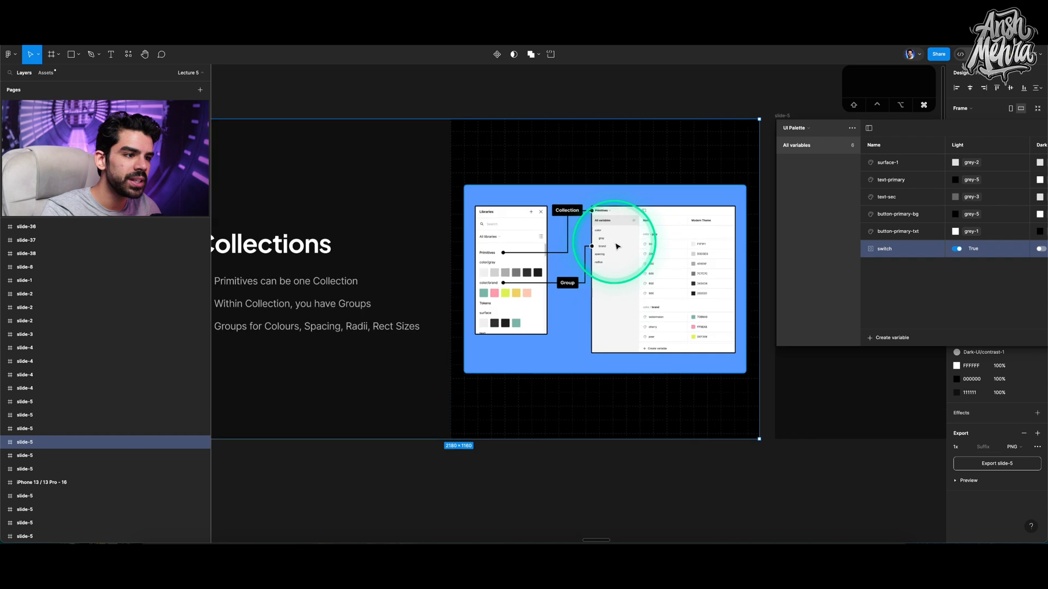
{"action": "scroll", "coordinate": [611, 239], "scroll_direction": "up", "scroll_amount": 5}
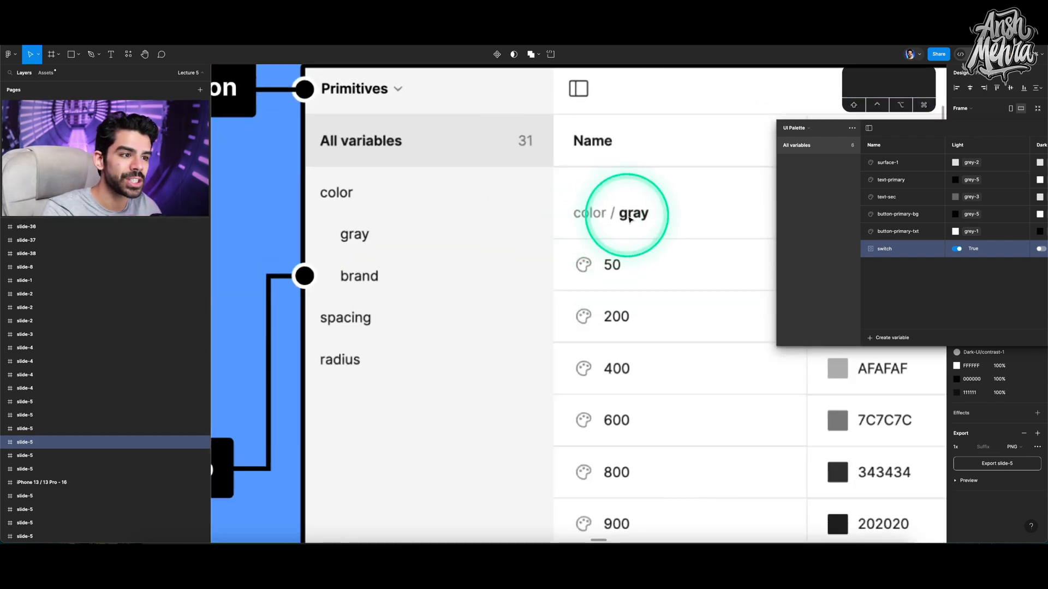
{"action": "scroll", "coordinate": [622, 222], "scroll_direction": "down", "scroll_amount": 3}
{"action": "scroll", "coordinate": [612, 220], "scroll_direction": "up", "scroll_amount": 1}
{"action": "scroll", "coordinate": [612, 221], "scroll_direction": "down", "scroll_amount": 1}
{"action": "scroll", "coordinate": [612, 220], "scroll_direction": "right", "scroll_amount": 2}
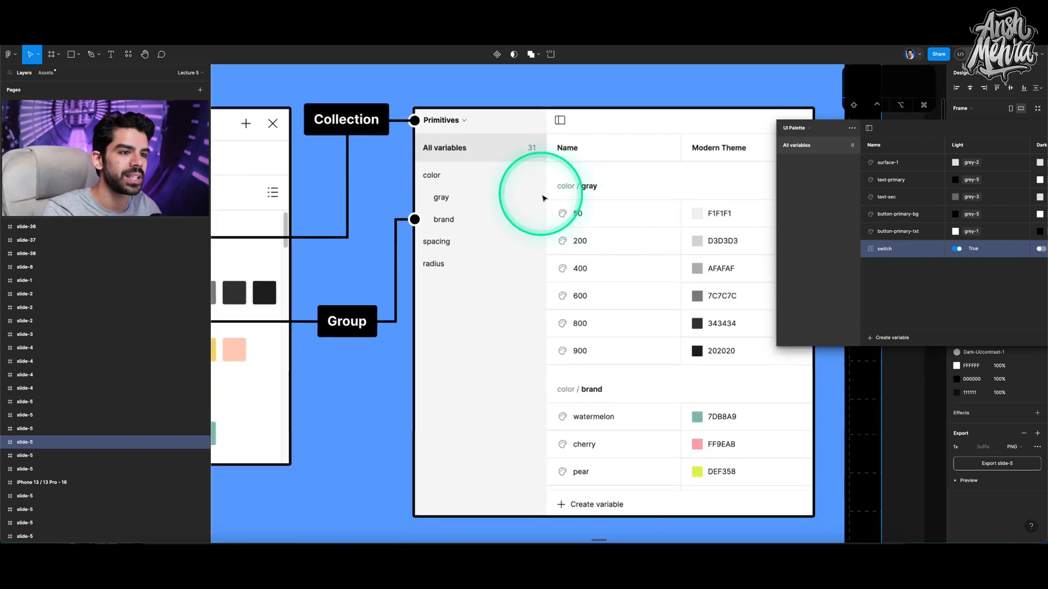
{"action": "scroll", "coordinate": [520, 190], "scroll_direction": "left", "scroll_amount": 5}
{"action": "scroll", "coordinate": [520, 190], "scroll_direction": "left", "scroll_amount": 4}
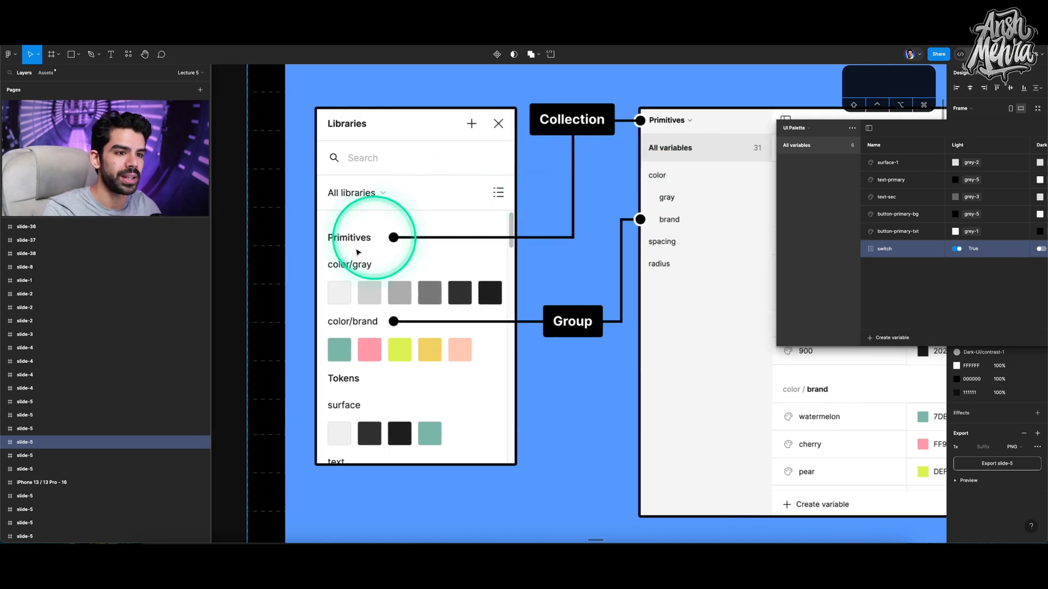
{"action": "scroll", "coordinate": [487, 232], "scroll_direction": "right", "scroll_amount": 8}
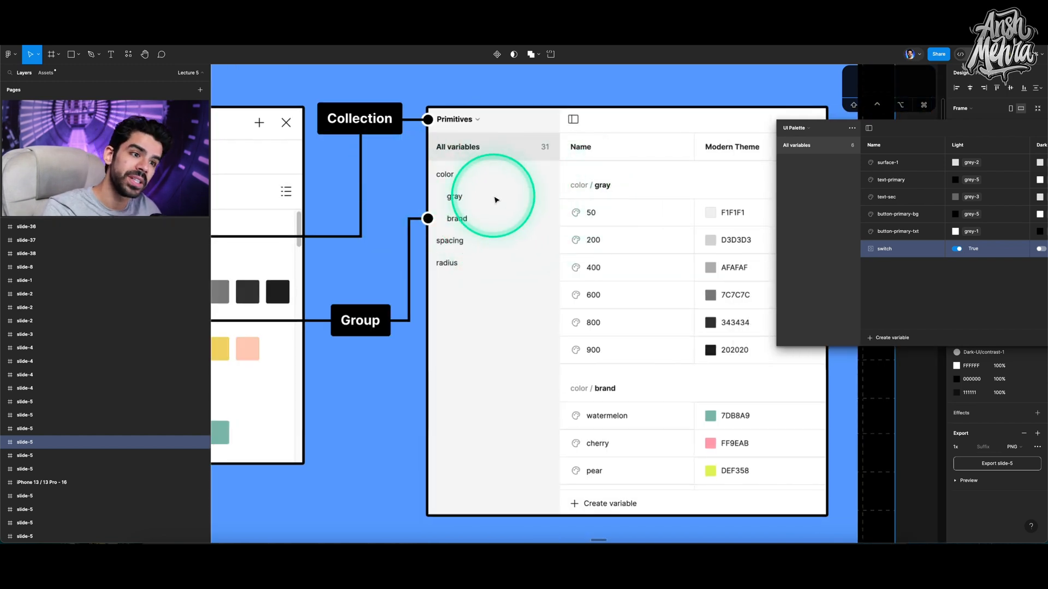
{"action": "scroll", "coordinate": [576, 224], "scroll_direction": "down", "scroll_amount": 10}
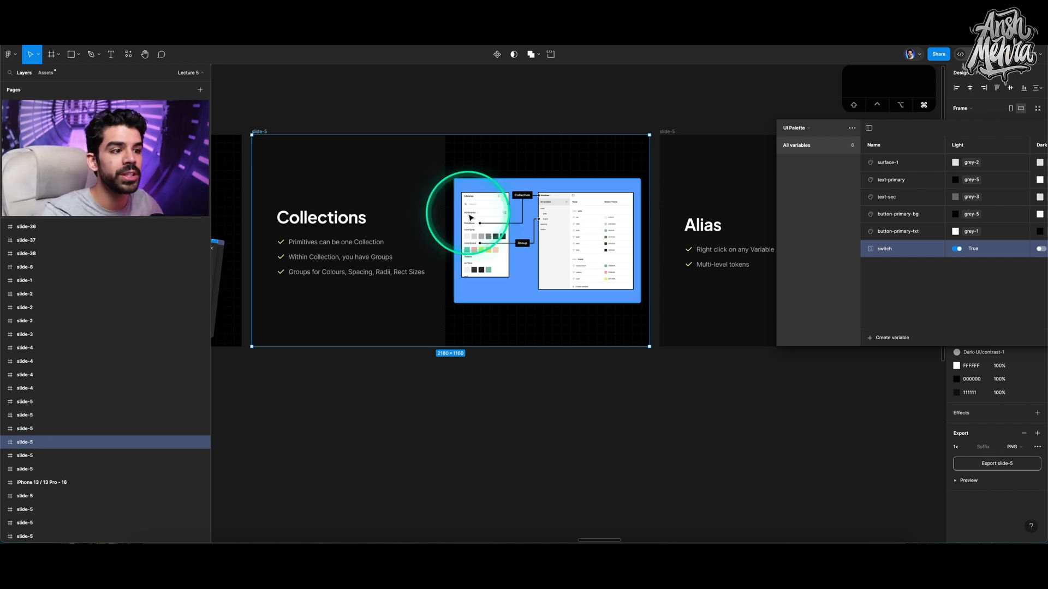
{"action": "scroll", "coordinate": [468, 214], "scroll_direction": "up", "scroll_amount": 10}
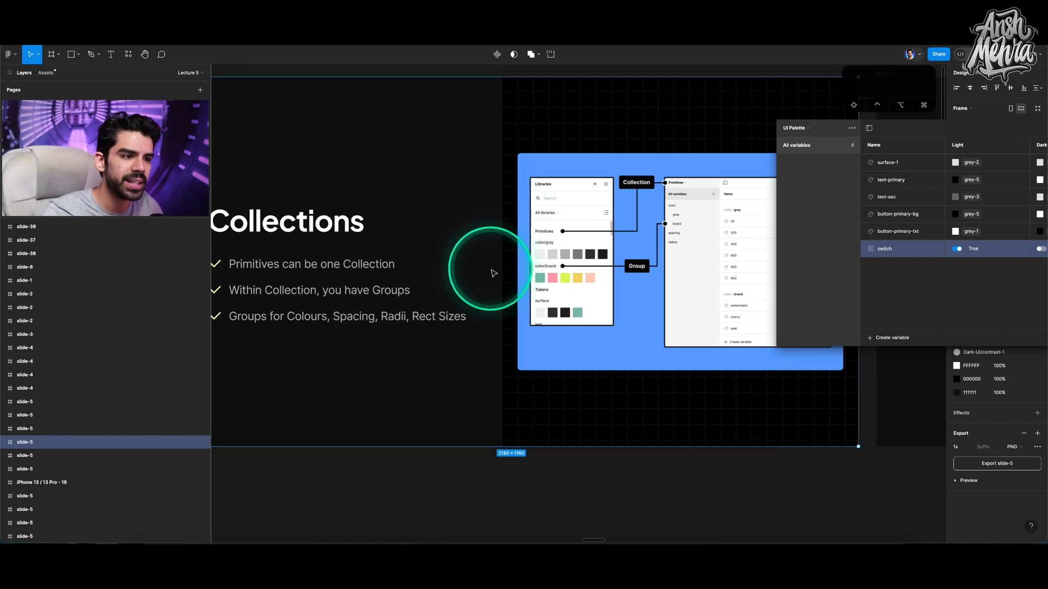
{"action": "scroll", "coordinate": [686, 228], "scroll_direction": "up", "scroll_amount": 5}
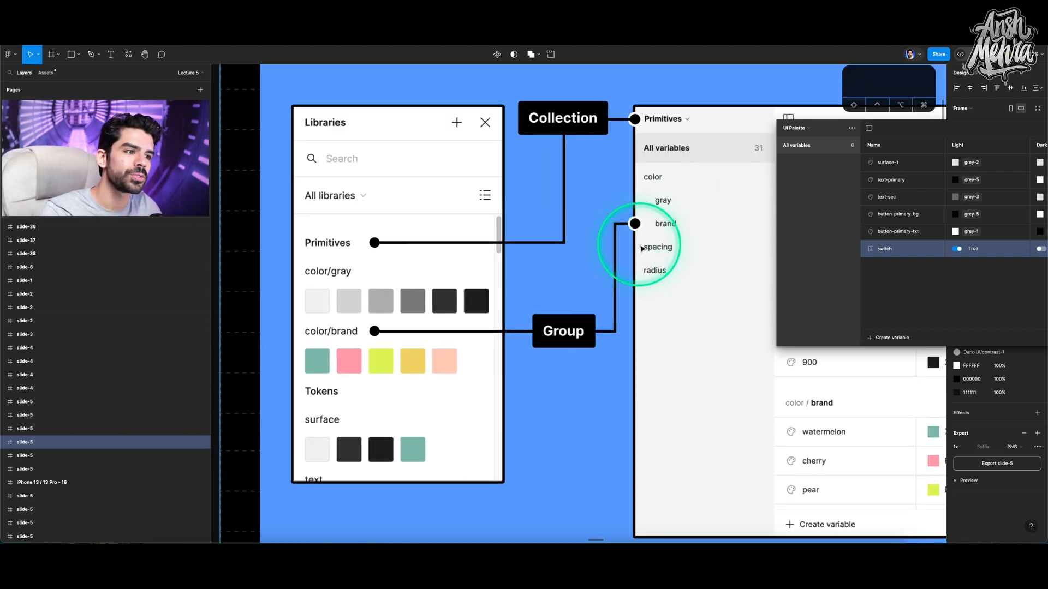
{"action": "scroll", "coordinate": [684, 249], "scroll_direction": "down", "scroll_amount": 5}
{"action": "scroll", "coordinate": [683, 187], "scroll_direction": "up", "scroll_amount": 5}
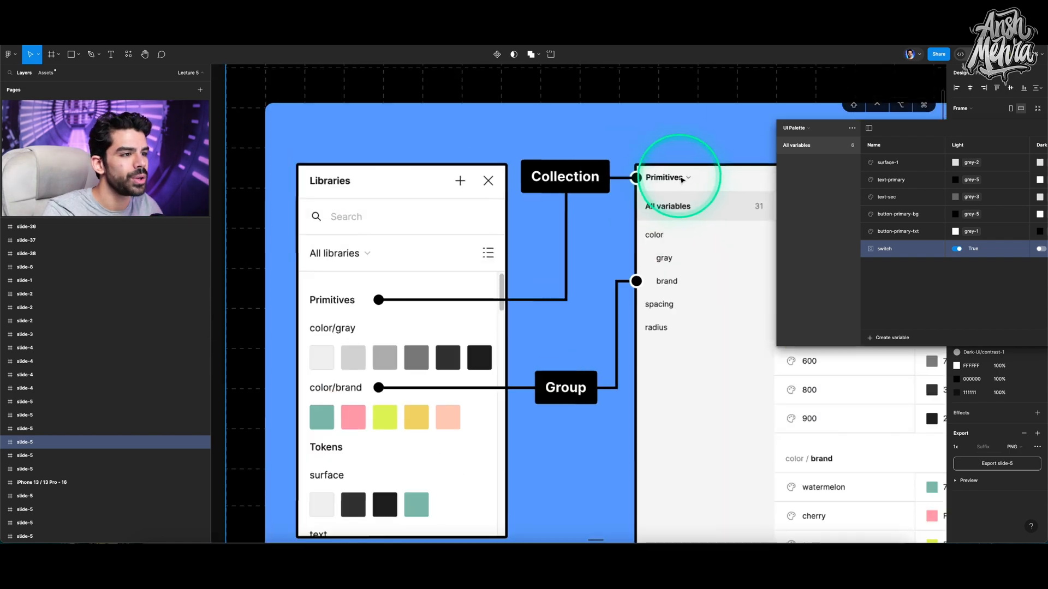
{"action": "scroll", "coordinate": [676, 180], "scroll_direction": "down", "scroll_amount": 2}
{"action": "scroll", "coordinate": [677, 180], "scroll_direction": "right", "scroll_amount": 2}
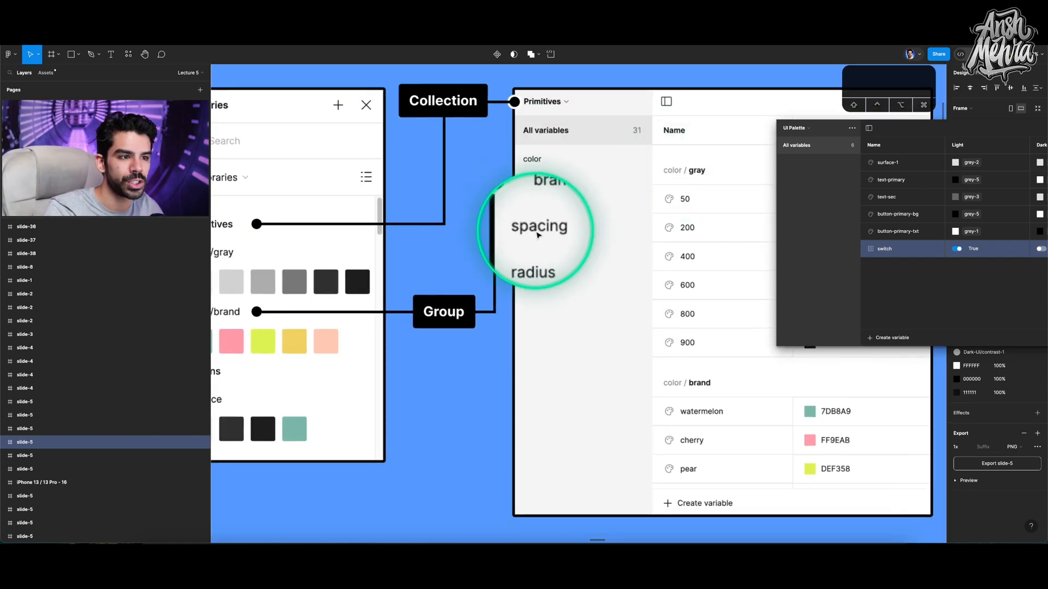
{"action": "scroll", "coordinate": [553, 242], "scroll_direction": "down", "scroll_amount": 5}
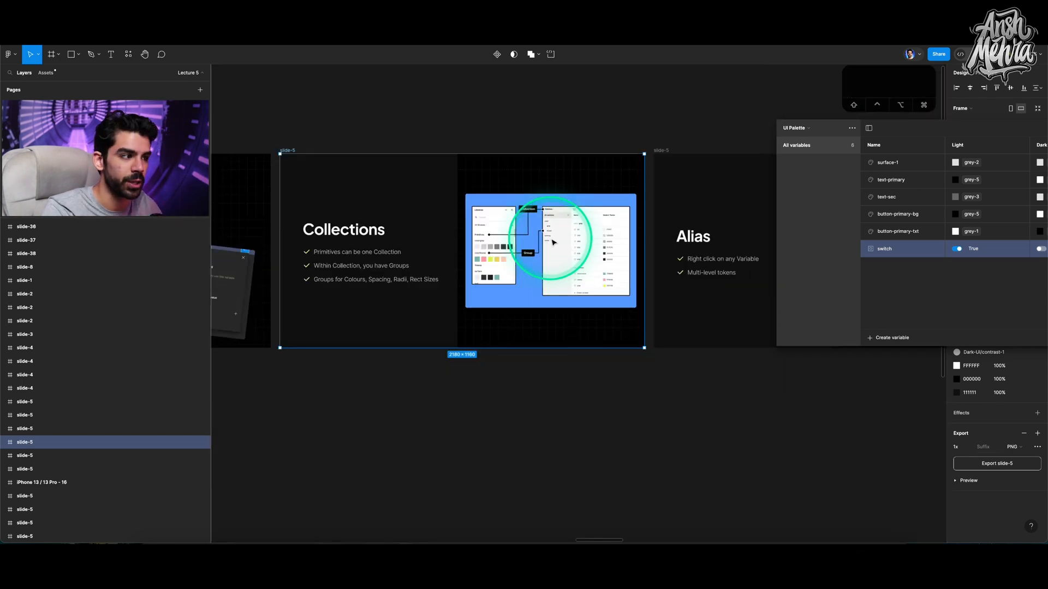
Step: Close the variables window and bring the Alias slide into view
{"action": "left_click_drag", "start_coordinate": [900, 125], "coordinate": [522, 143]}
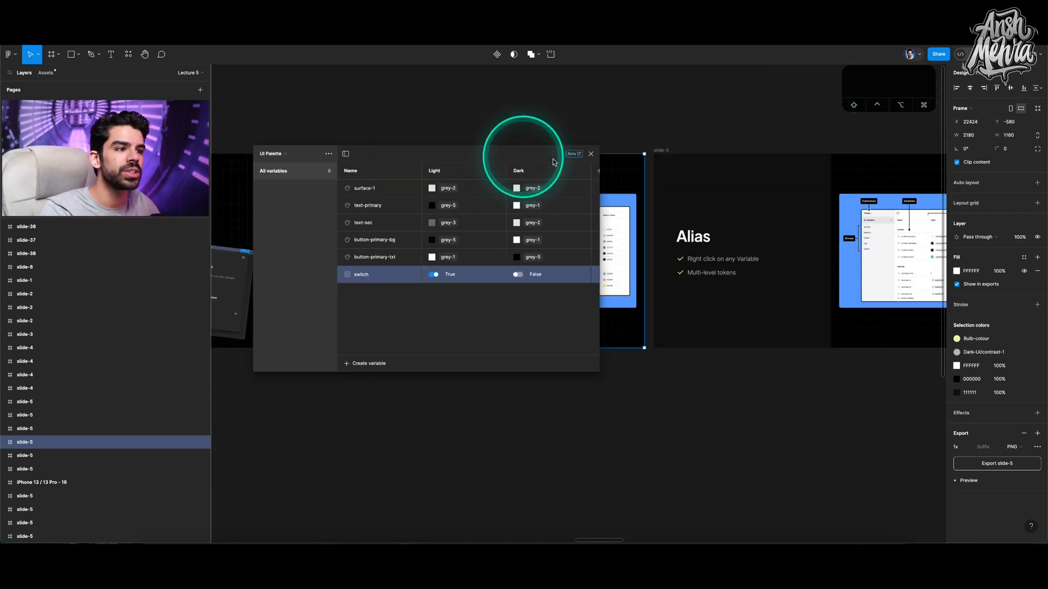
{"action": "left_click", "coordinate": [591, 155]}
{"action": "scroll", "coordinate": [606, 182], "scroll_direction": "right", "scroll_amount": 5}
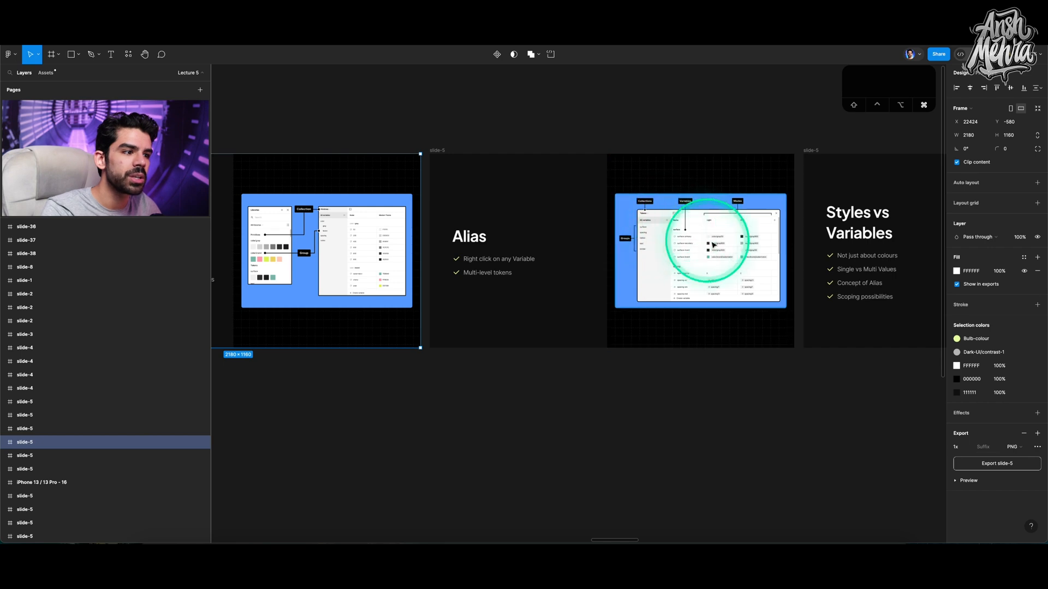
Step: Examine the Alias slide's Tokens diagram for the Light and Dark aliases of the surface and spacing variables
{"action": "scroll", "coordinate": [712, 245], "scroll_direction": "up", "scroll_amount": 10}
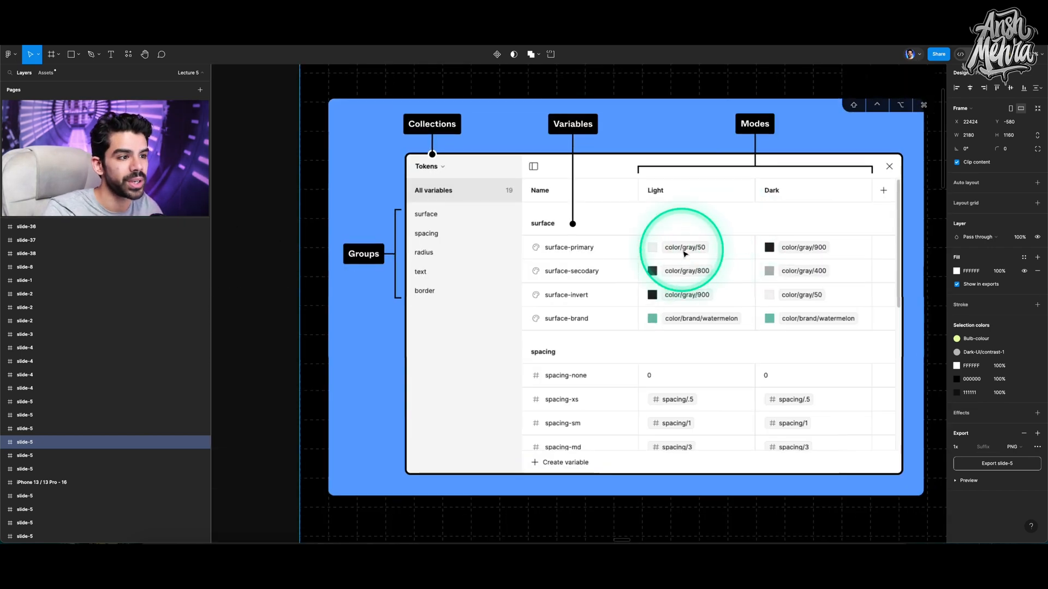
{"action": "scroll", "coordinate": [666, 234], "scroll_direction": "down", "scroll_amount": 10}
{"action": "scroll", "coordinate": [670, 288], "scroll_direction": "up", "scroll_amount": 8}
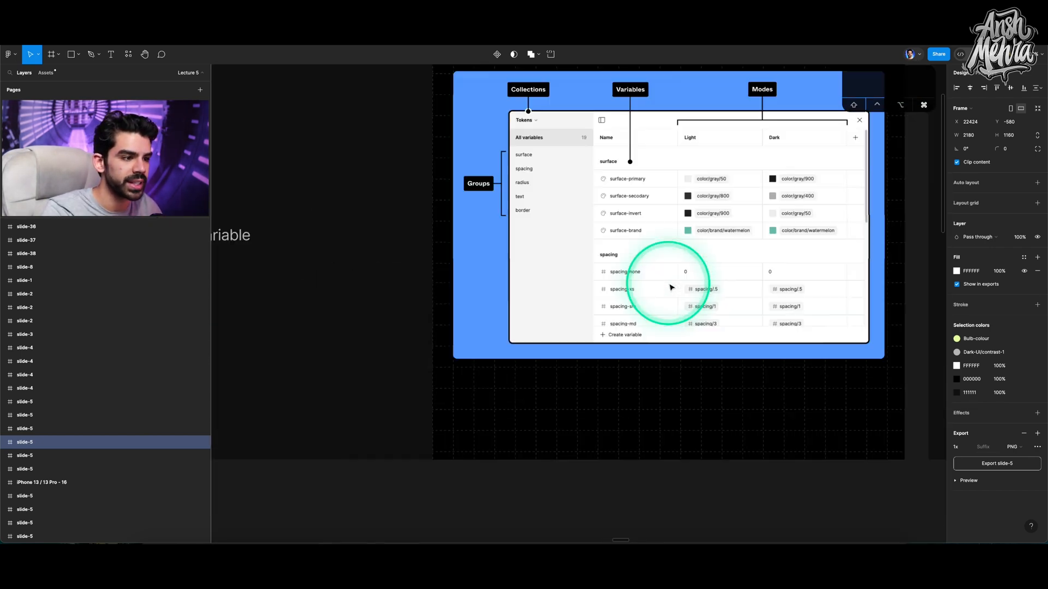
{"action": "scroll", "coordinate": [671, 288], "scroll_direction": "down", "scroll_amount": 10}
{"action": "scroll", "coordinate": [649, 296], "scroll_direction": "up", "scroll_amount": 12}
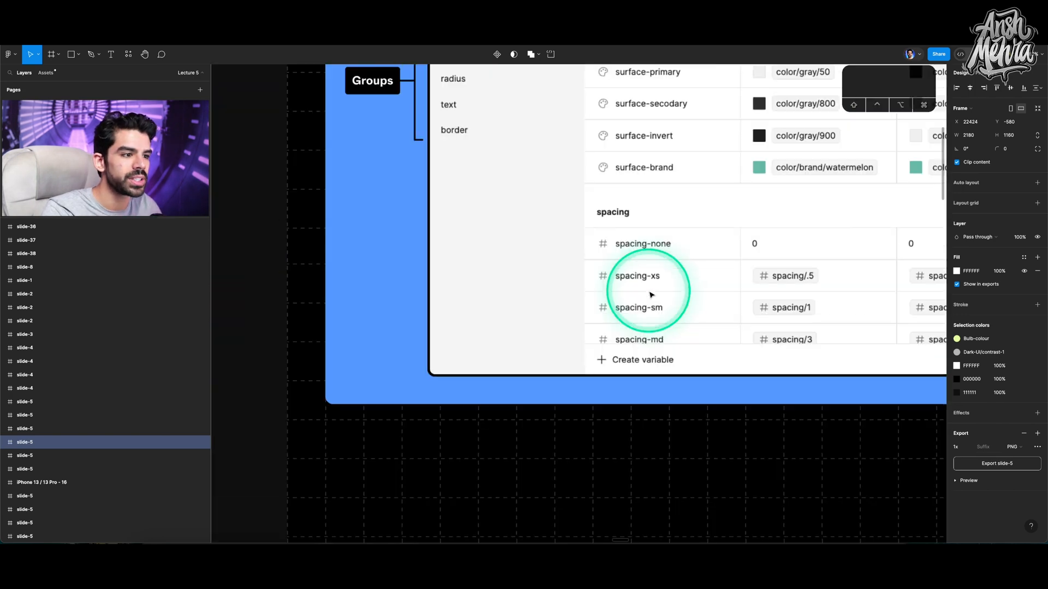
Step: Examine the spacing group in the Tokens diagram and how its spacing-xs, spacing-sm and spacing-md aliases compare between the modes
{"action": "scroll", "coordinate": [651, 295], "scroll_direction": "right", "scroll_amount": 6}
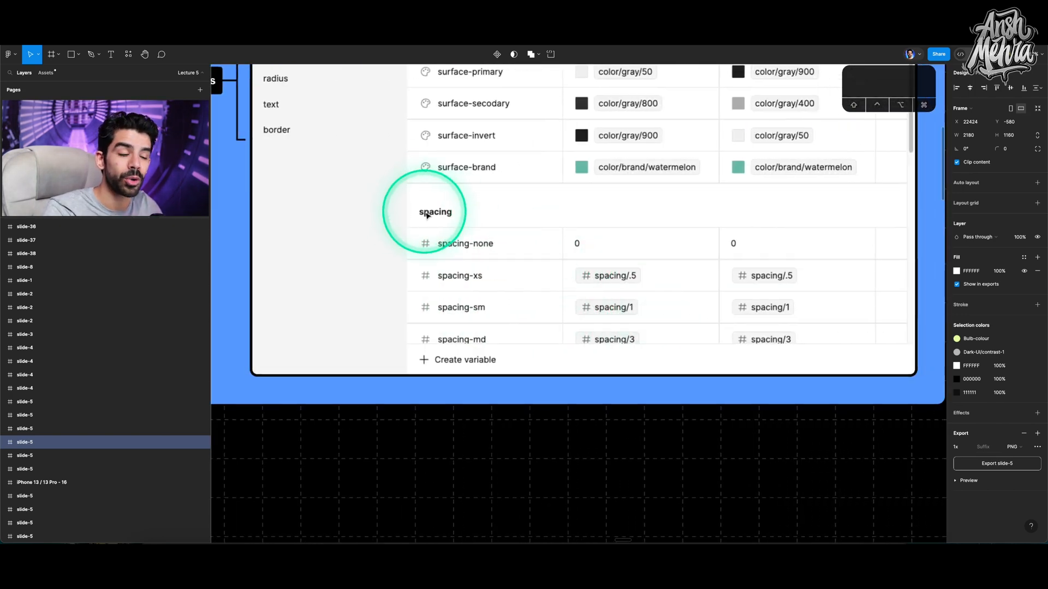
{"action": "scroll", "coordinate": [467, 265], "scroll_direction": "up", "scroll_amount": 3}
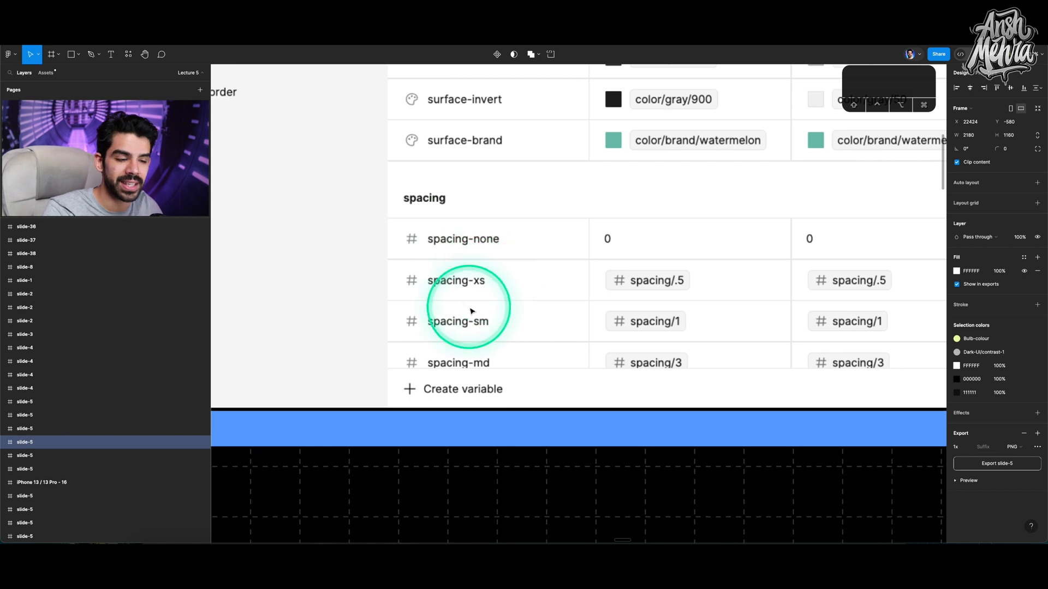
{"action": "scroll", "coordinate": [467, 284], "scroll_direction": "up", "scroll_amount": 2}
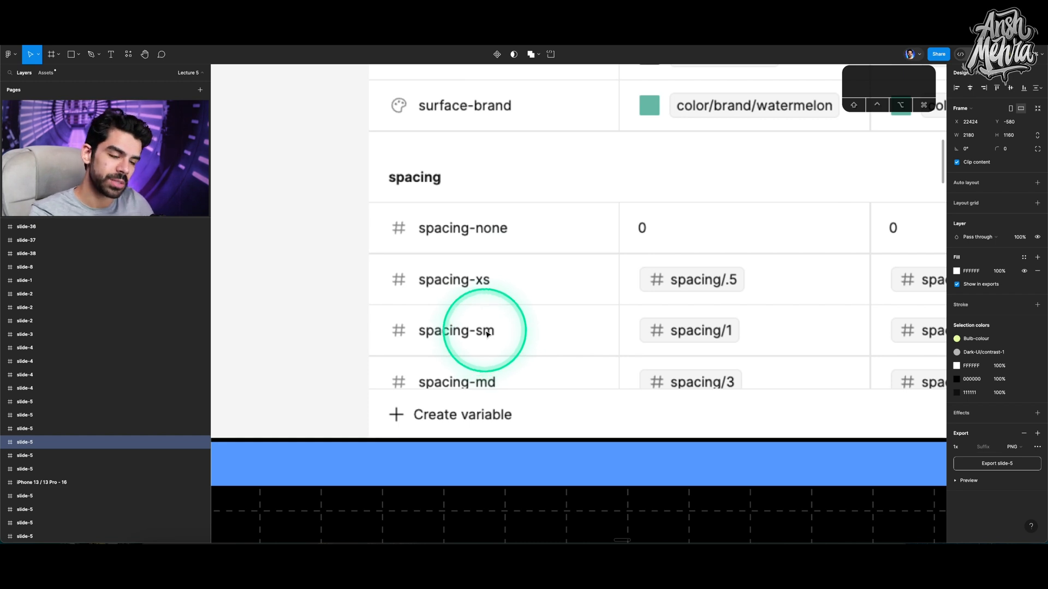
{"action": "scroll", "coordinate": [487, 357], "scroll_direction": "down", "scroll_amount": 3}
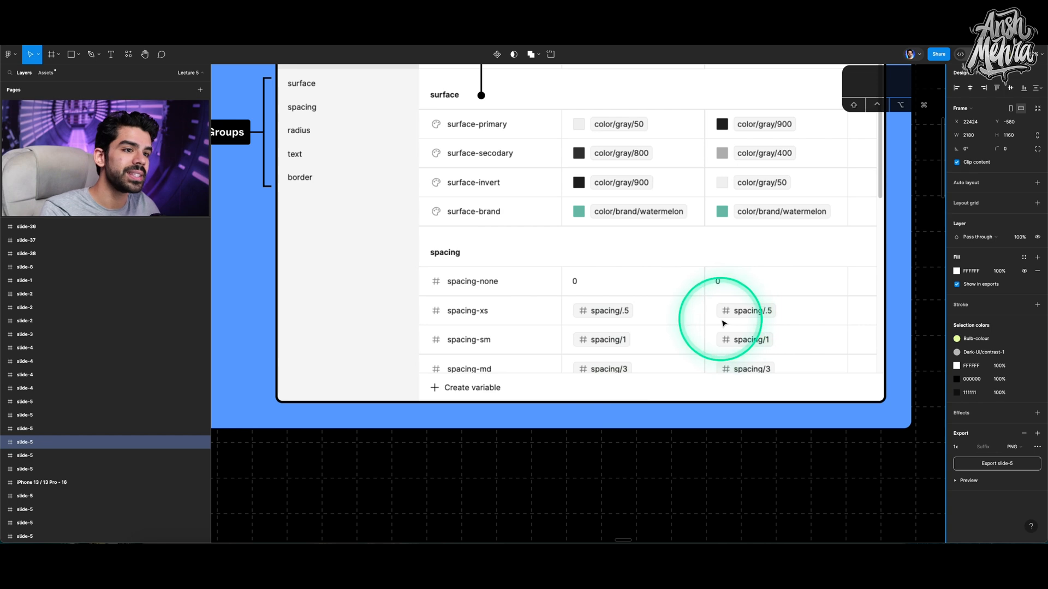
{"action": "scroll", "coordinate": [722, 325], "scroll_direction": "down", "scroll_amount": 3}
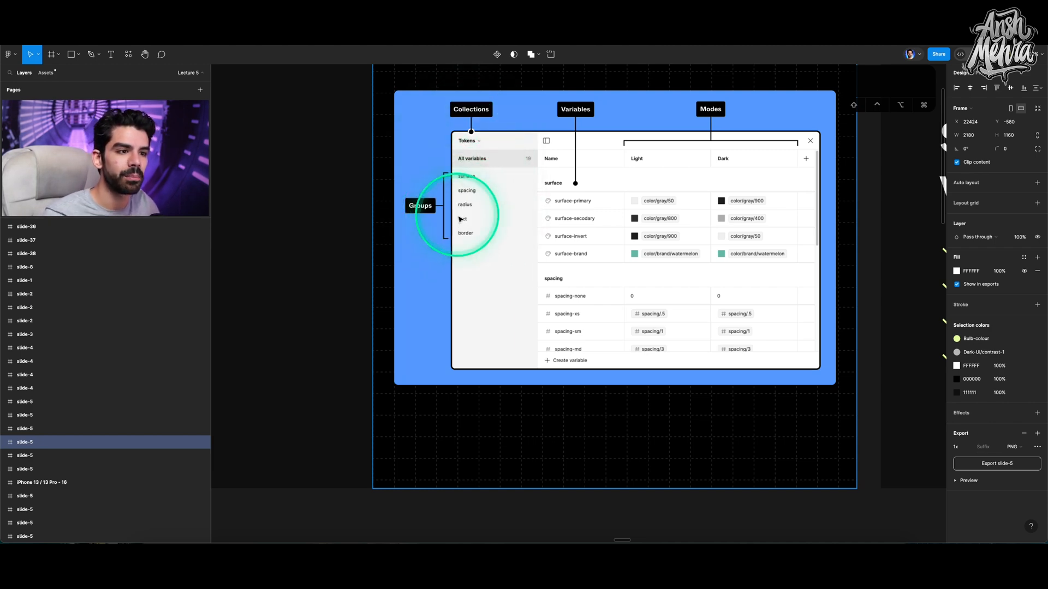
Step: Select the Styles vs Variables slide and fit it to the view
{"action": "scroll", "coordinate": [510, 235], "scroll_direction": "down", "scroll_amount": 3}
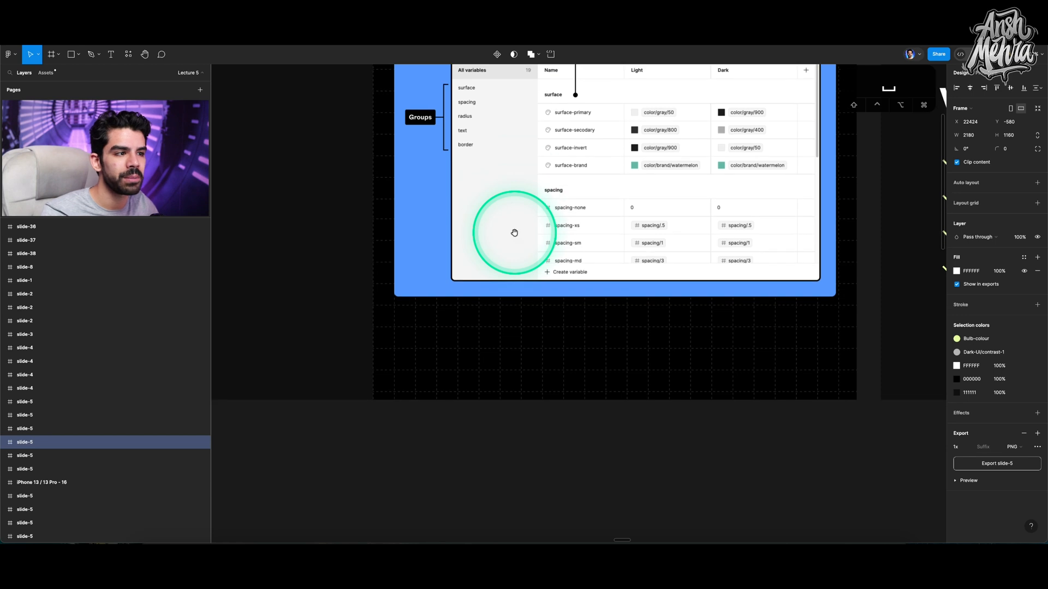
{"action": "scroll", "coordinate": [516, 240], "scroll_direction": "down", "scroll_amount": 3}
{"action": "scroll", "coordinate": [524, 244], "scroll_direction": "right", "scroll_amount": 10}
{"action": "scroll", "coordinate": [525, 244], "scroll_direction": "up", "scroll_amount": 2}
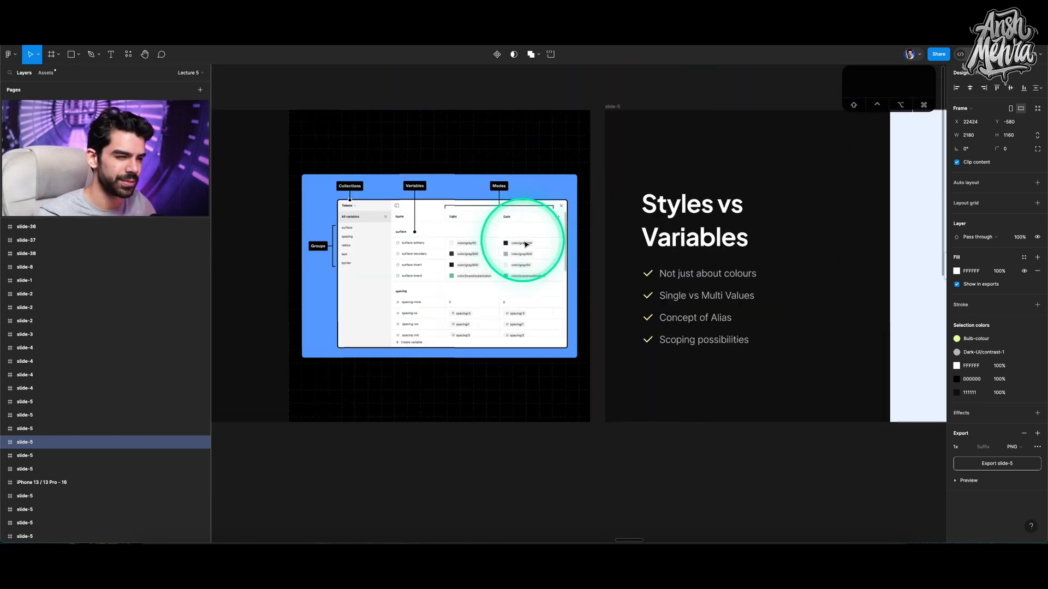
{"action": "left_click", "coordinate": [391, 109]}
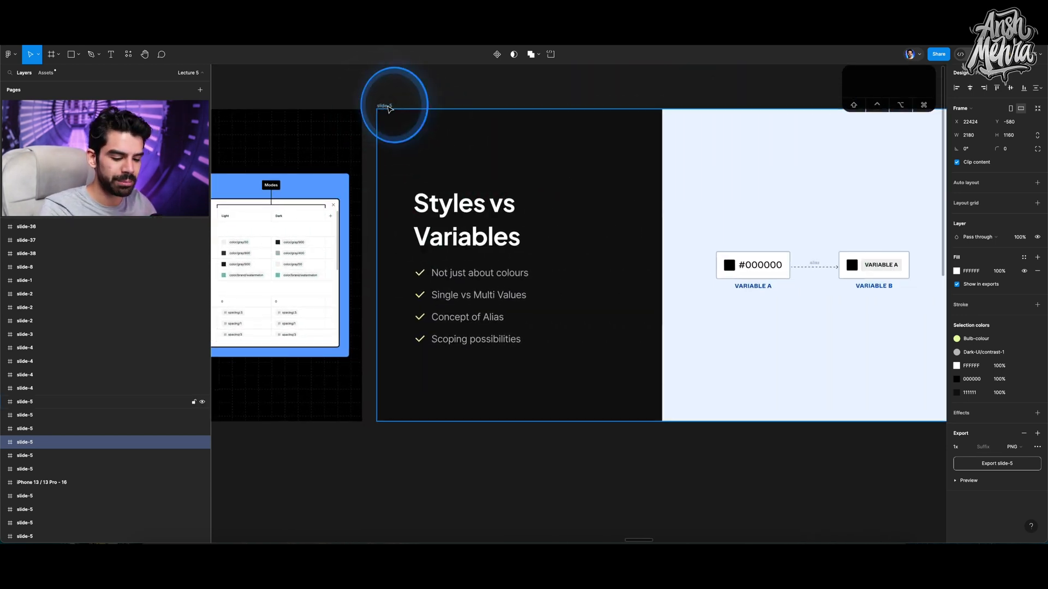
{"action": "key", "text": "shift+2"}
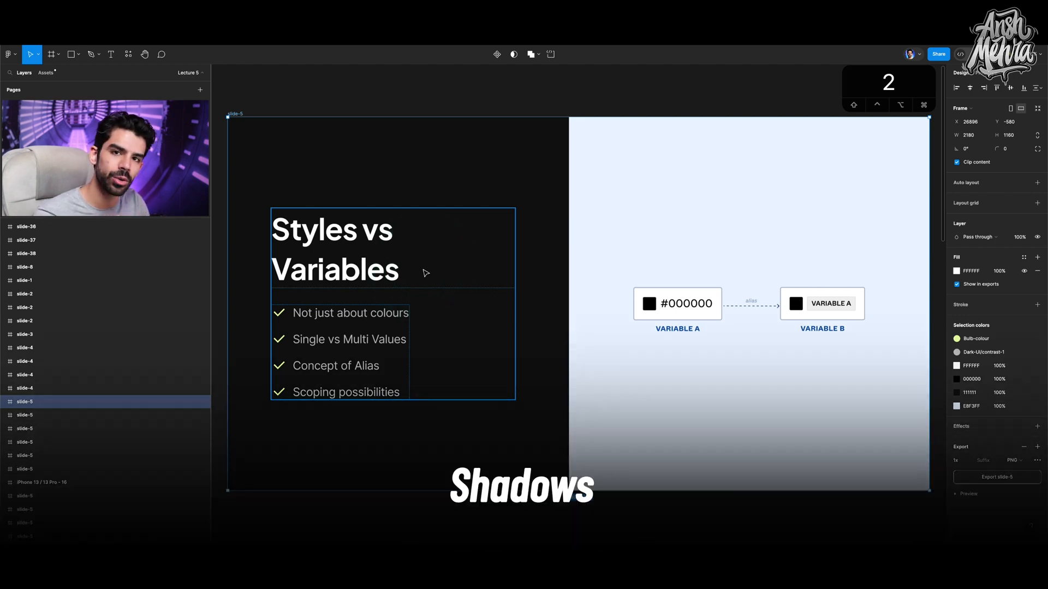
Step: Draw a square of about 344 × 344 on the empty canvas below the Styles vs Variables slide
{"action": "scroll", "coordinate": [671, 227], "scroll_direction": "down", "scroll_amount": 3}
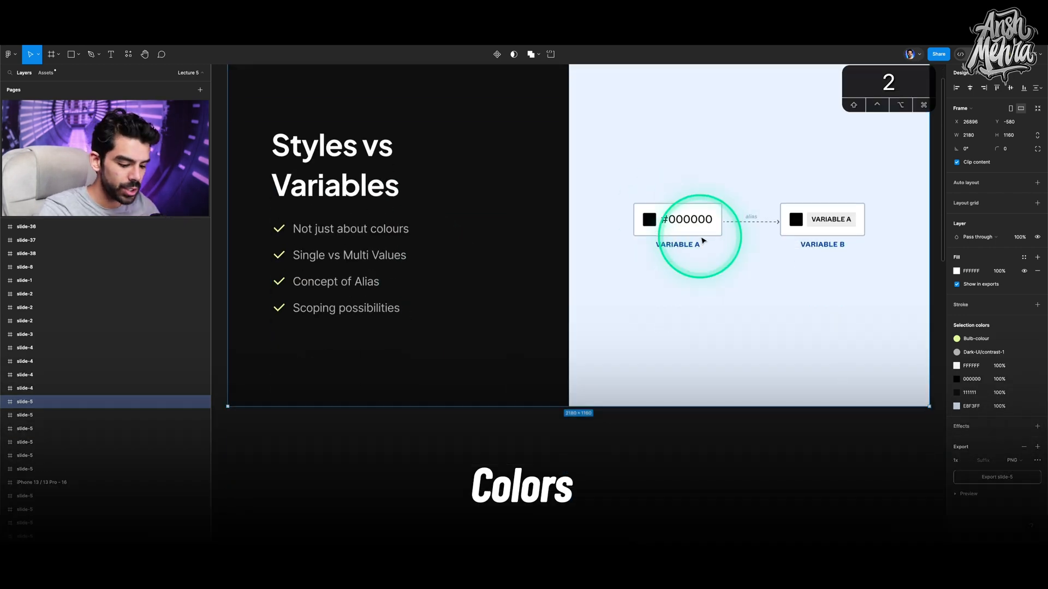
{"action": "key", "text": "r"}
{"action": "scroll", "coordinate": [543, 474], "scroll_direction": "down", "scroll_amount": 3}
{"action": "mouse_move", "coordinate": [510, 357]}
{"action": "left_mouse_down"}
{"action": "mouse_move", "coordinate": [624, 444]}
{"action": "mouse_move", "coordinate": [621, 467]}
{"action": "left_mouse_up"}
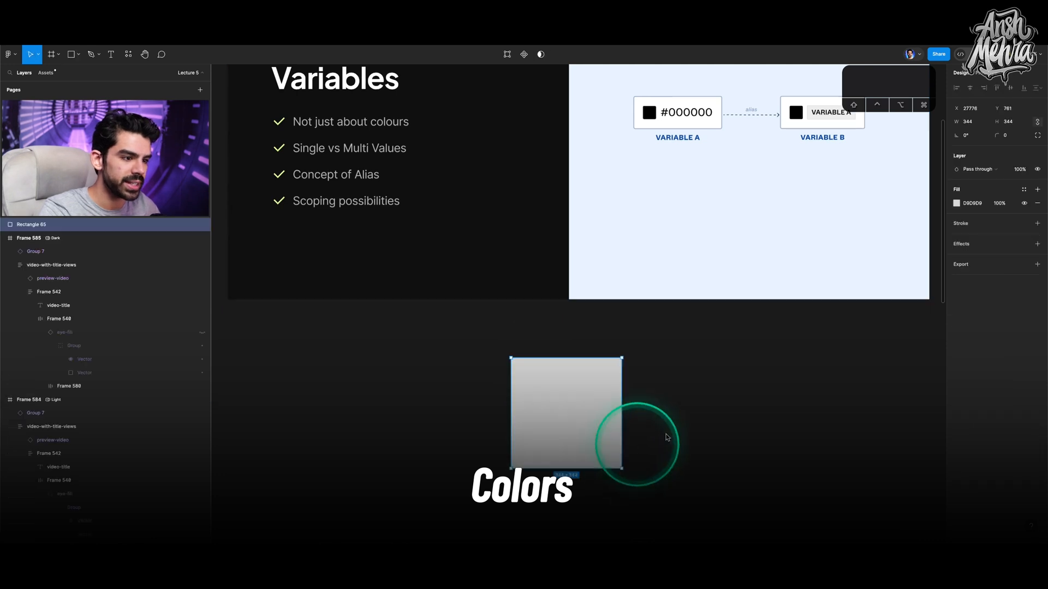
Step: Start a new color style from the square's fill and add two more fill layers to it
{"action": "left_click", "coordinate": [1024, 190]}
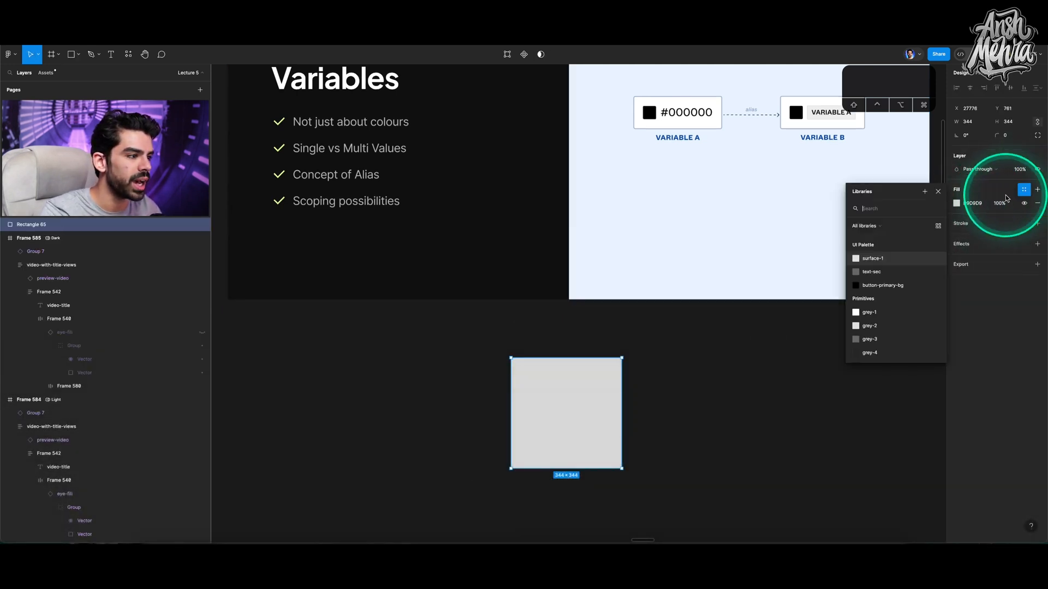
{"action": "left_click", "coordinate": [924, 191]}
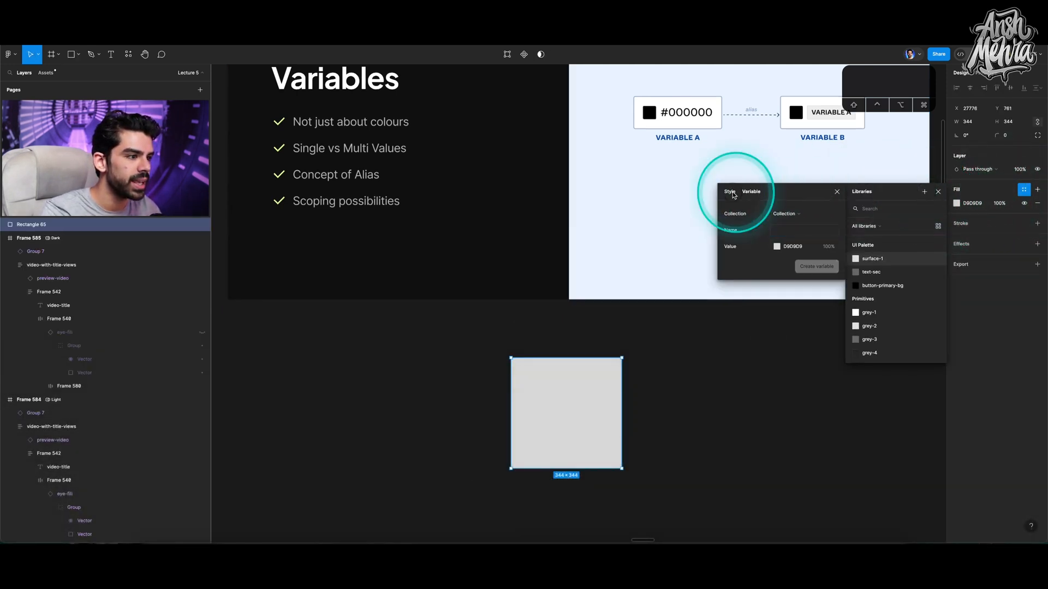
{"action": "left_click", "coordinate": [834, 303]}
{"action": "left_click", "coordinate": [834, 304]}
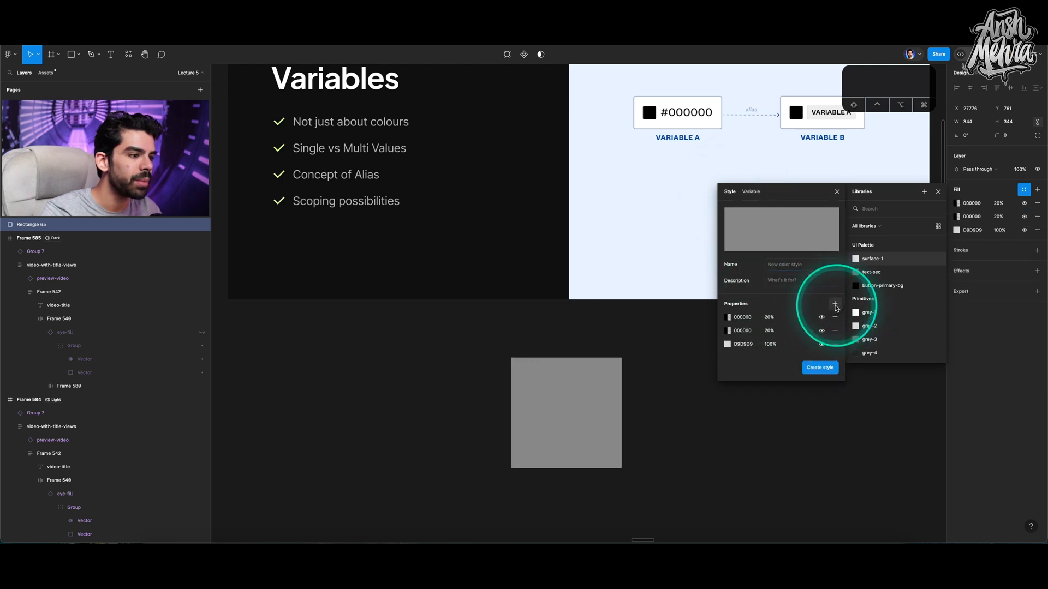
Step: Make the new style's top fill a linear gradient, trying red FF0000 and a purple as its start color
{"action": "left_click", "coordinate": [733, 318]}
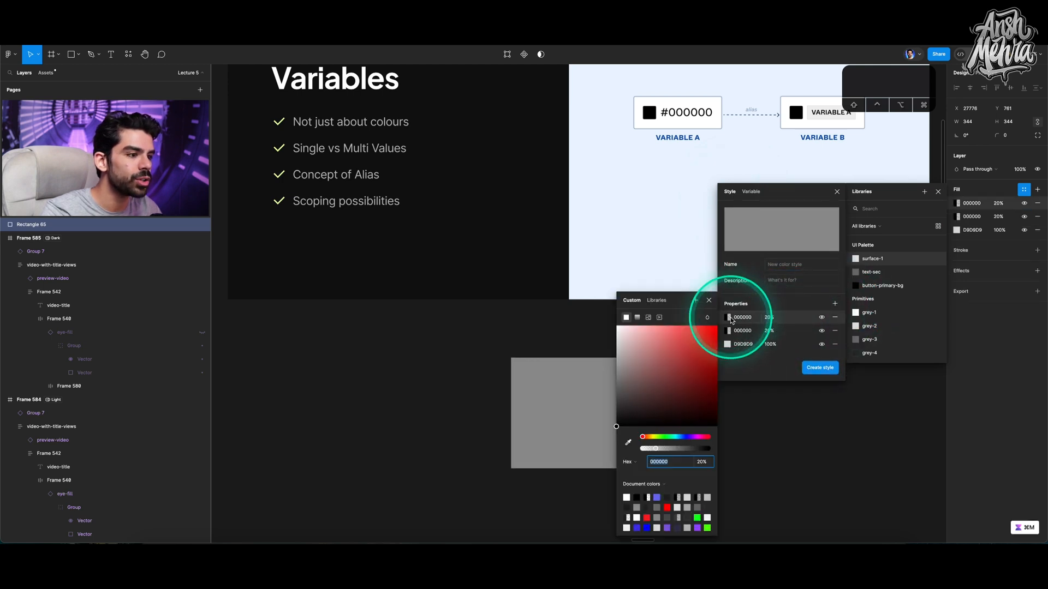
{"action": "left_click", "coordinate": [637, 318]}
{"action": "type", "text": "FF0000"}
{"action": "key", "text": "Return"}
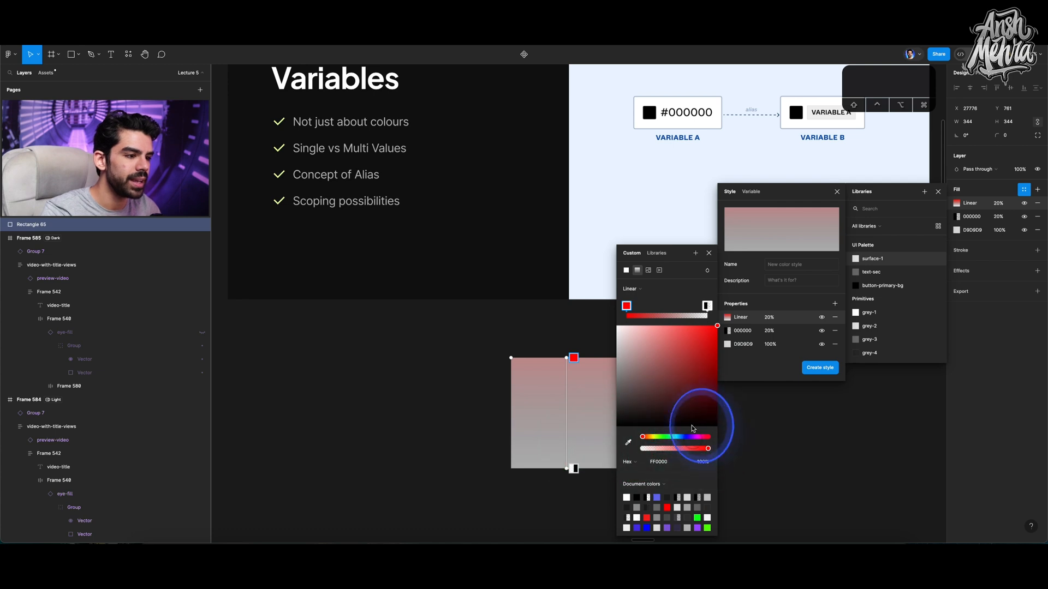
{"action": "left_click", "coordinate": [708, 252]}
{"action": "scroll", "coordinate": [622, 222], "scroll_direction": "up", "scroll_amount": 2}
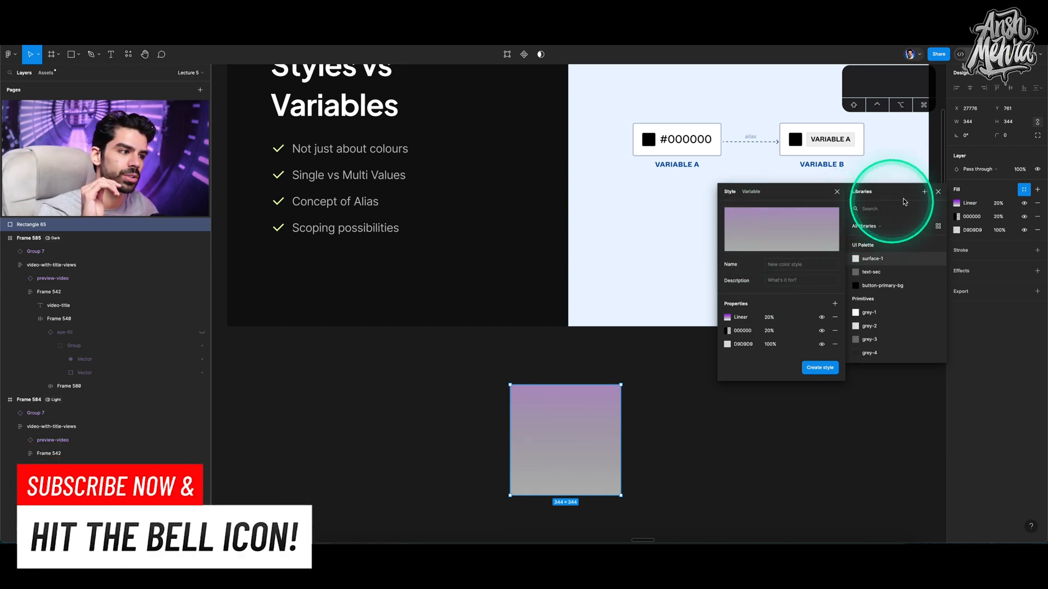
Step: Dismiss the unsaved color style and delete the demo square
{"action": "left_click", "coordinate": [938, 192]}
{"action": "mouse_move", "coordinate": [621, 393]}
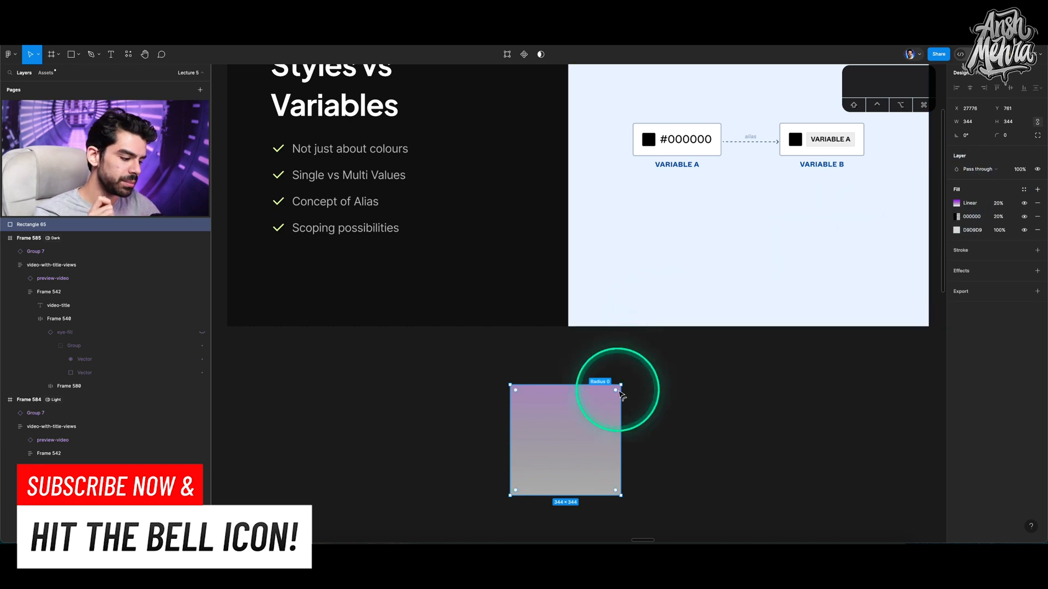
{"action": "key", "text": "BackSpace"}
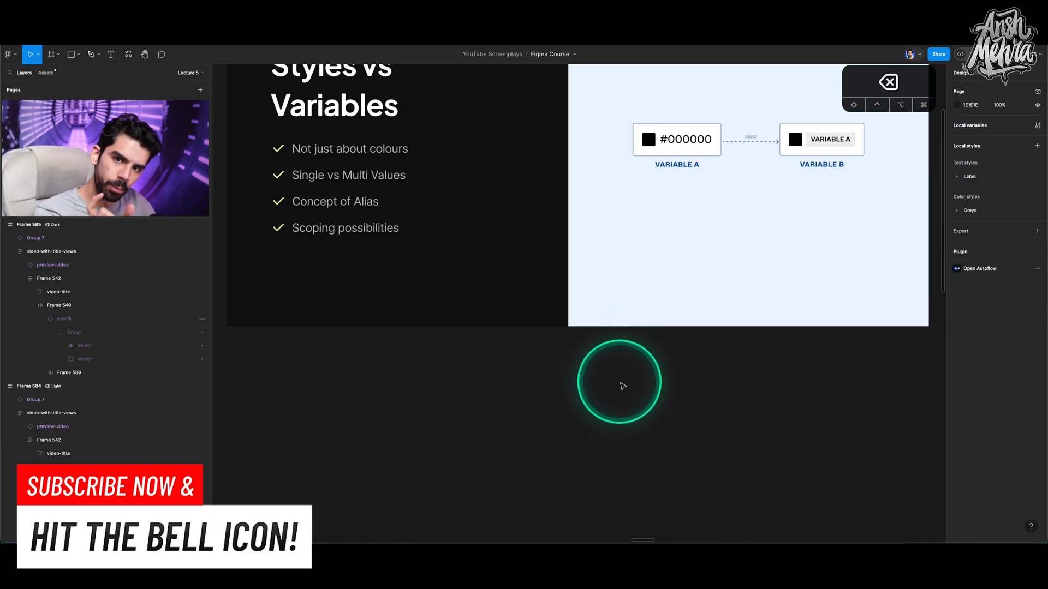
Step: Return to the Styles vs Variables slide and review its points on multi values, alias and scoping
{"action": "scroll", "coordinate": [620, 391], "scroll_direction": "up", "scroll_amount": 3}
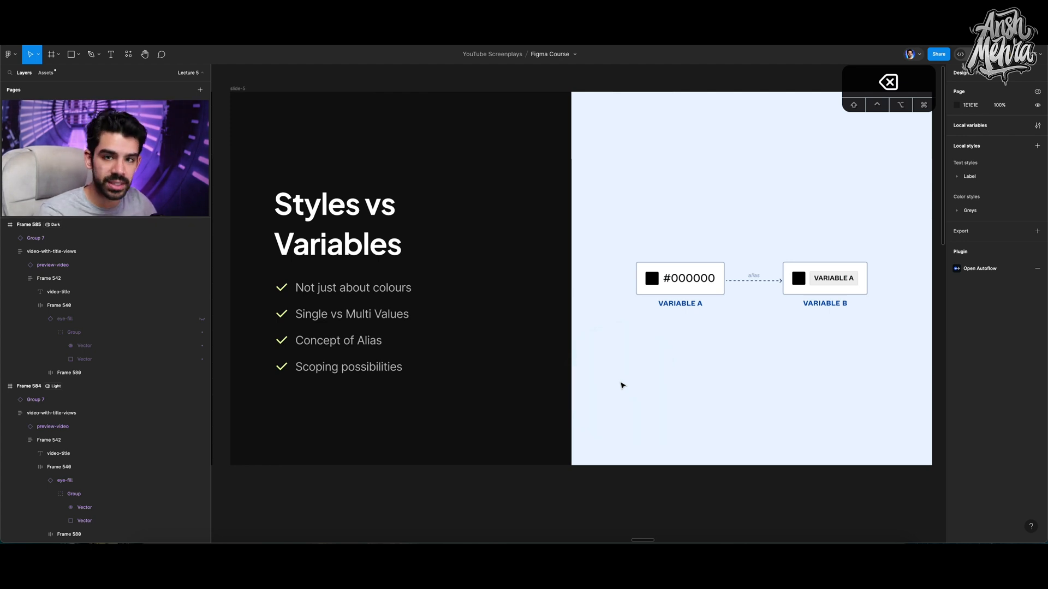
{"action": "left_click", "coordinate": [636, 375]}
{"action": "left_click", "coordinate": [363, 348]}
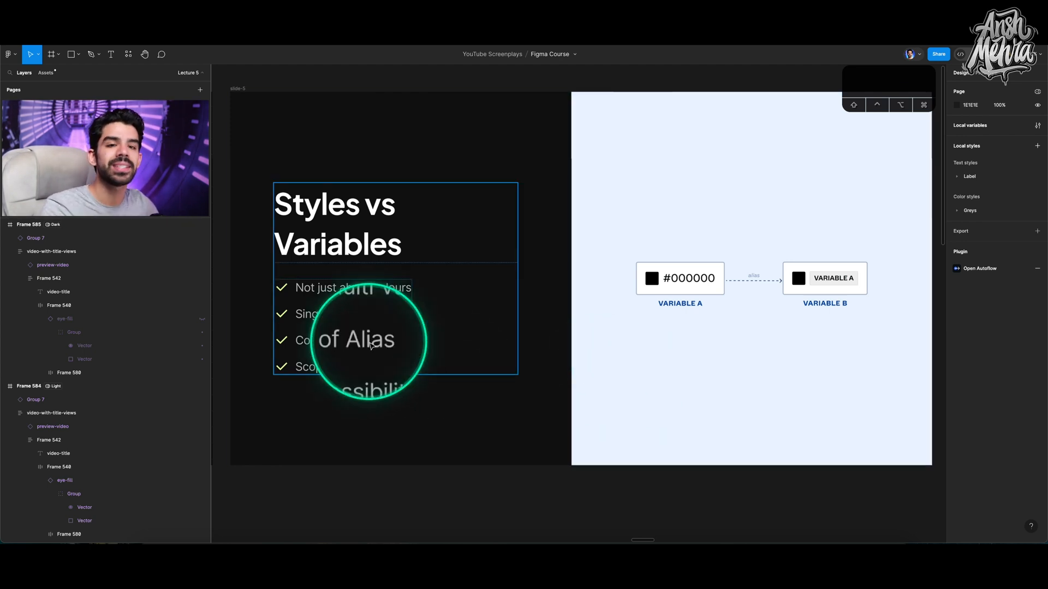
{"action": "left_click", "coordinate": [377, 344]}
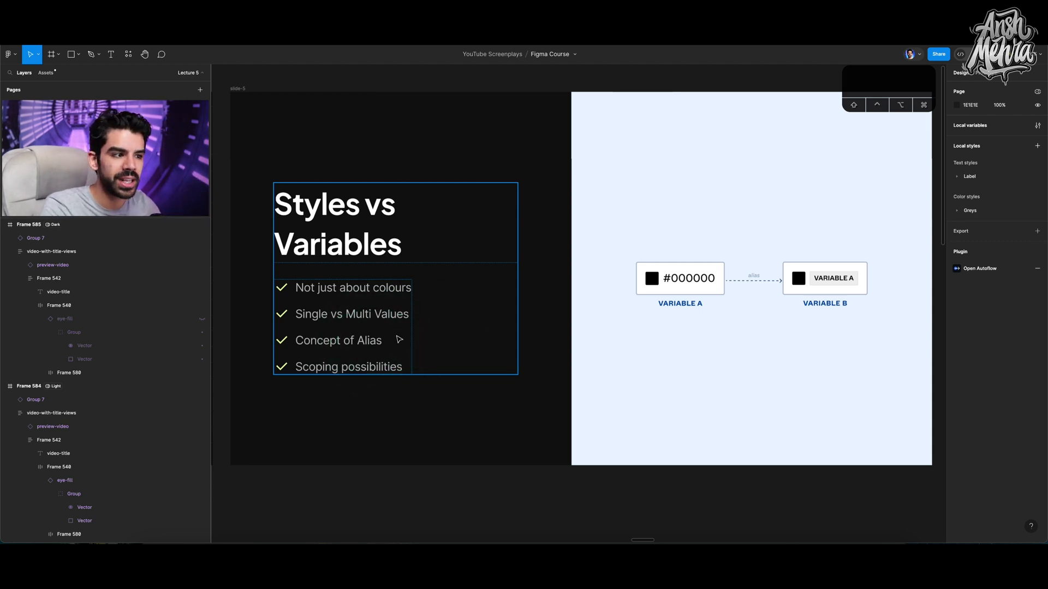
{"action": "left_click", "coordinate": [479, 309]}
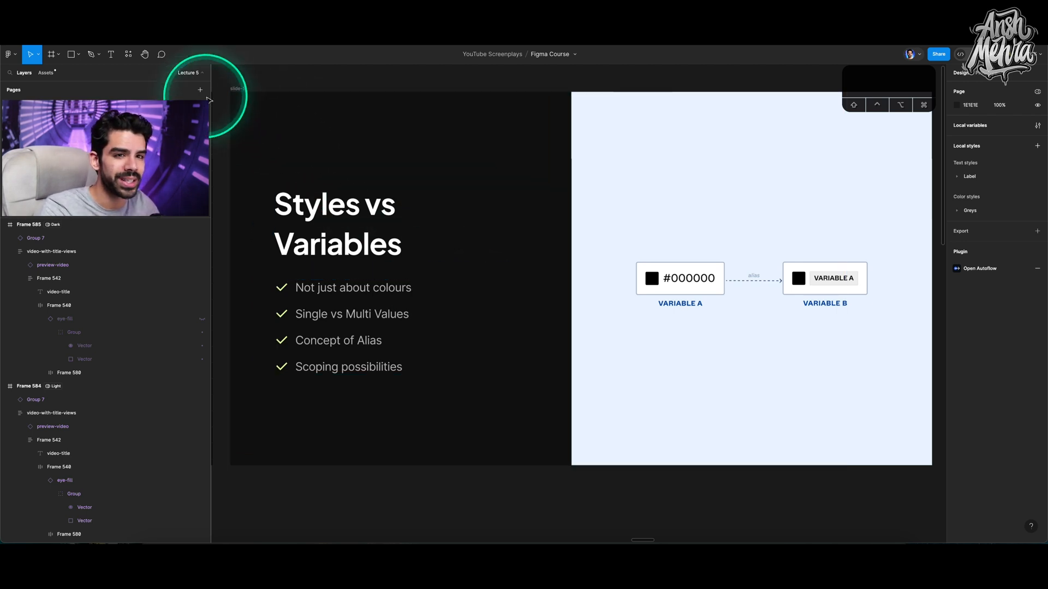
Step: Advance to the Module 3 Practical Examples slide and bring its neighbouring slides into view
{"action": "left_click", "coordinate": [238, 91]}
{"action": "key", "text": "n"}
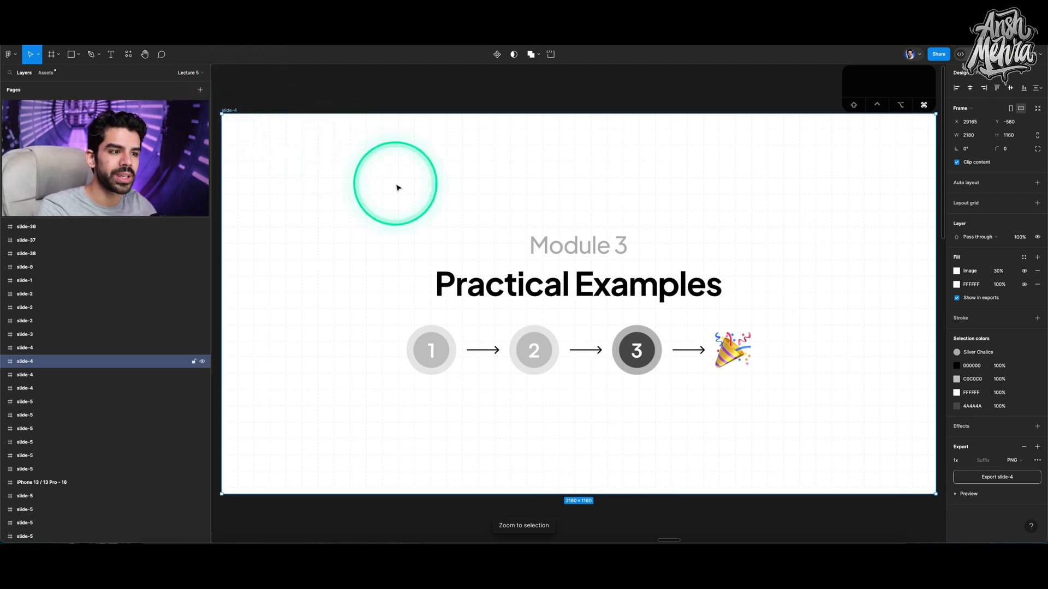
{"action": "scroll", "coordinate": [396, 187], "scroll_direction": "down", "scroll_amount": 3}
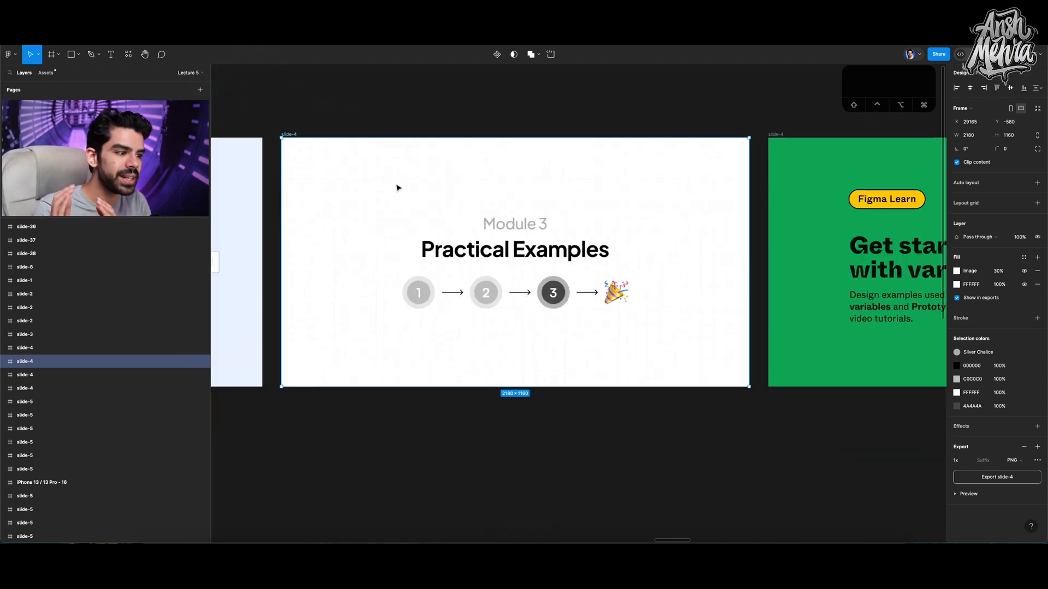